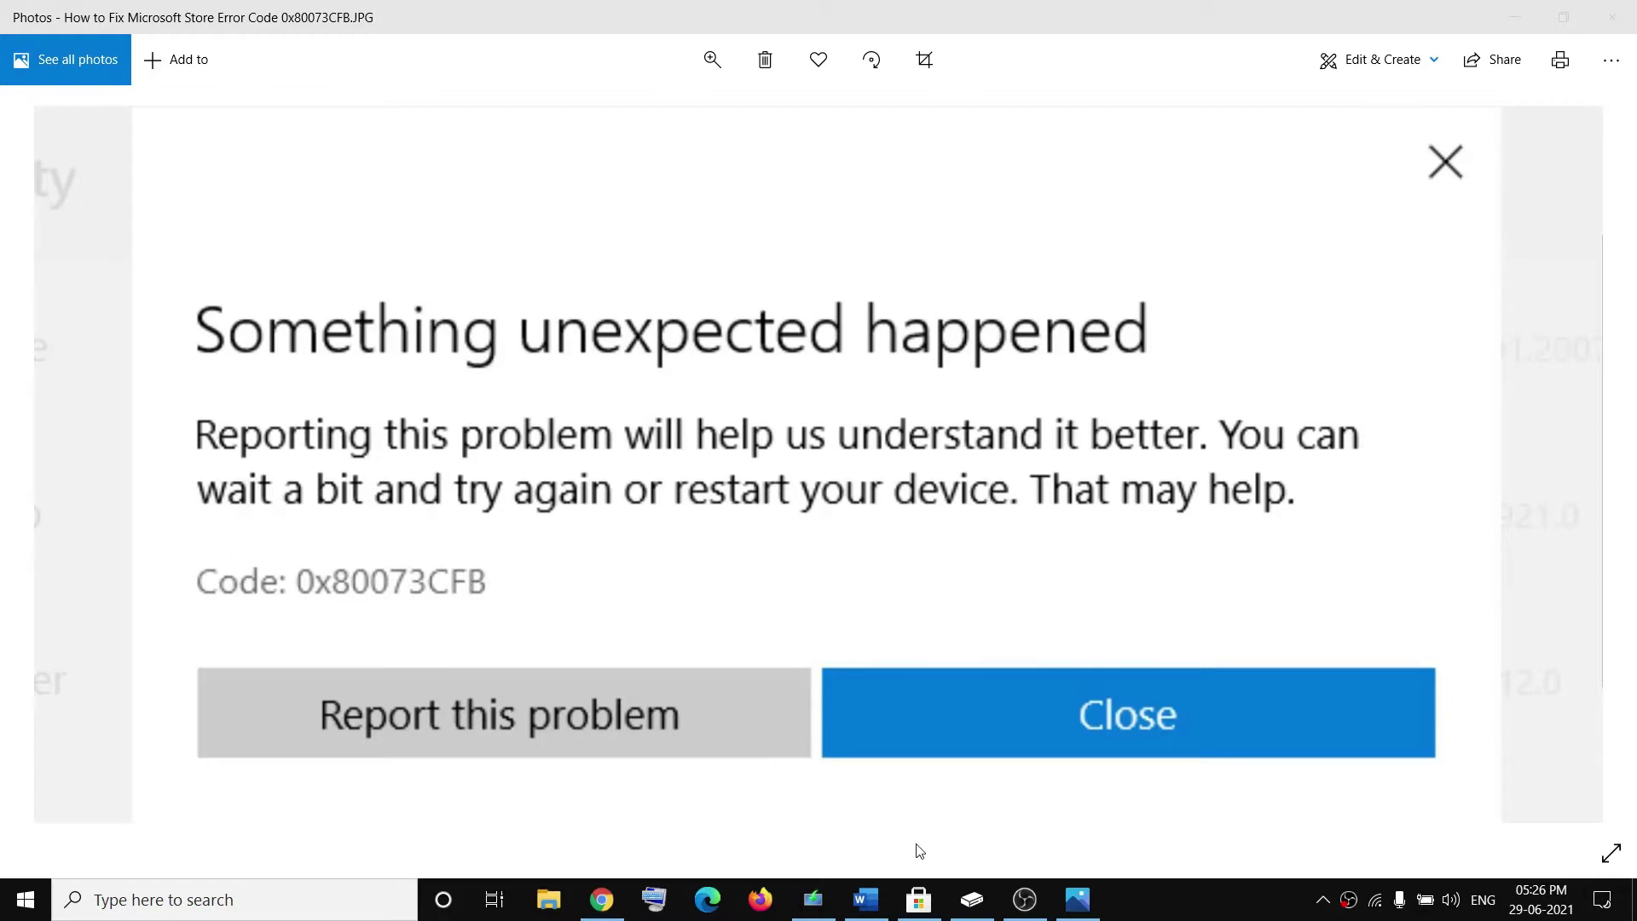
Step: Bring the Word fix guide in front of the Store error screenshot
{"action": "left_click", "coordinate": [865, 899]}
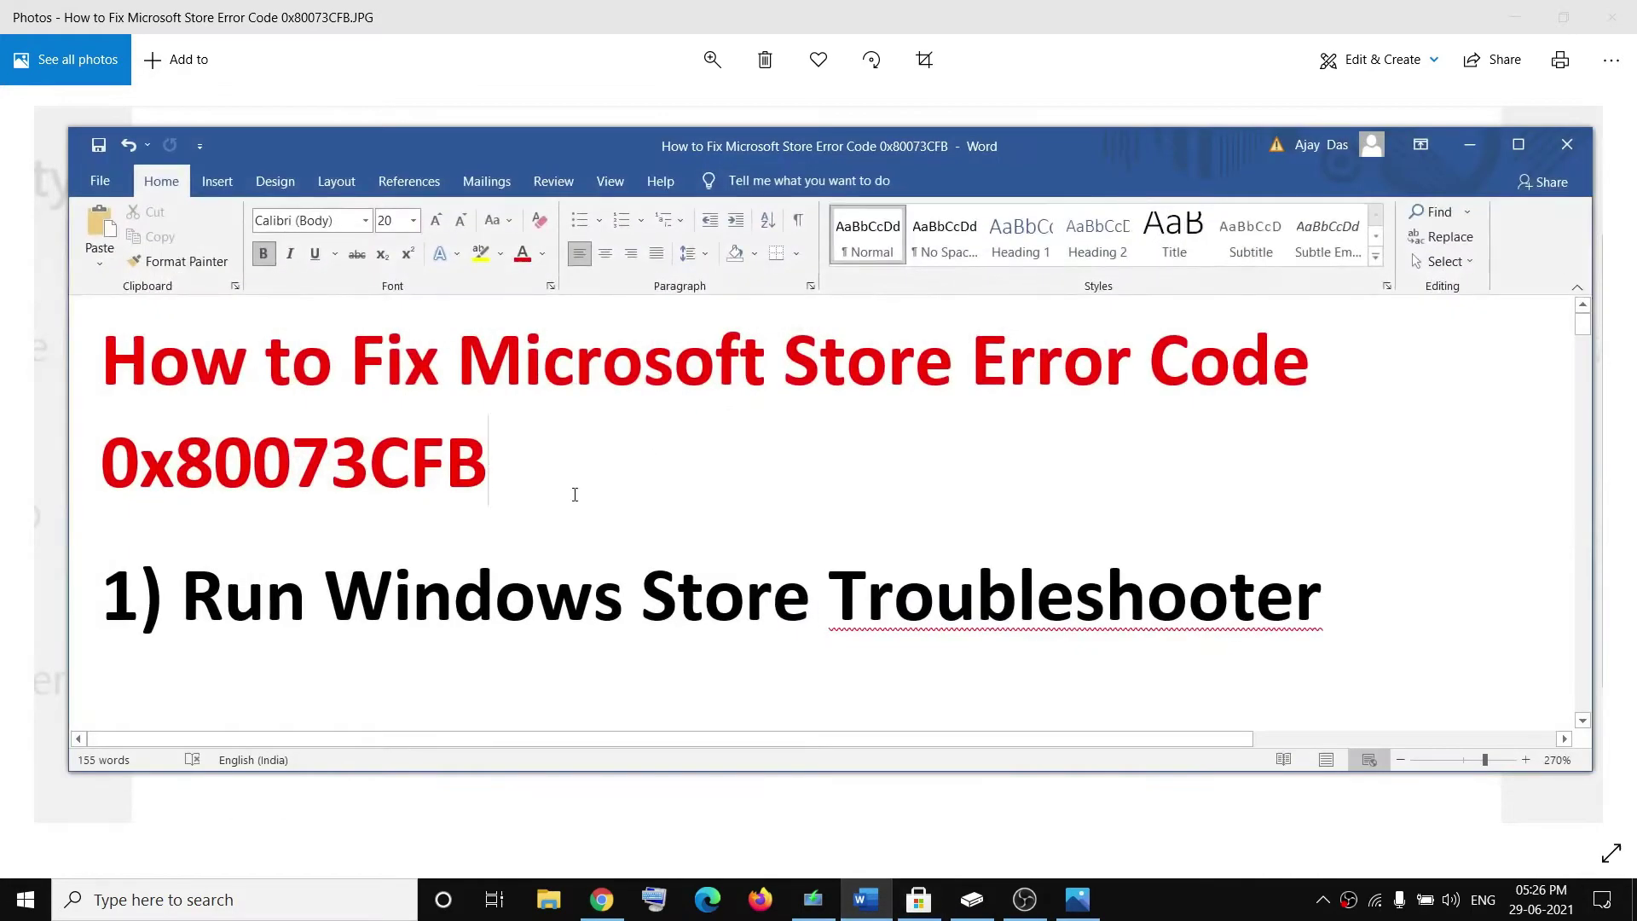
Step: Run the Windows Store Apps troubleshooter from Update & Security > Troubleshoot > Additional troubleshooters
{"action": "left_click_drag", "start_coordinate": [310, 597], "coordinate": [914, 602]}
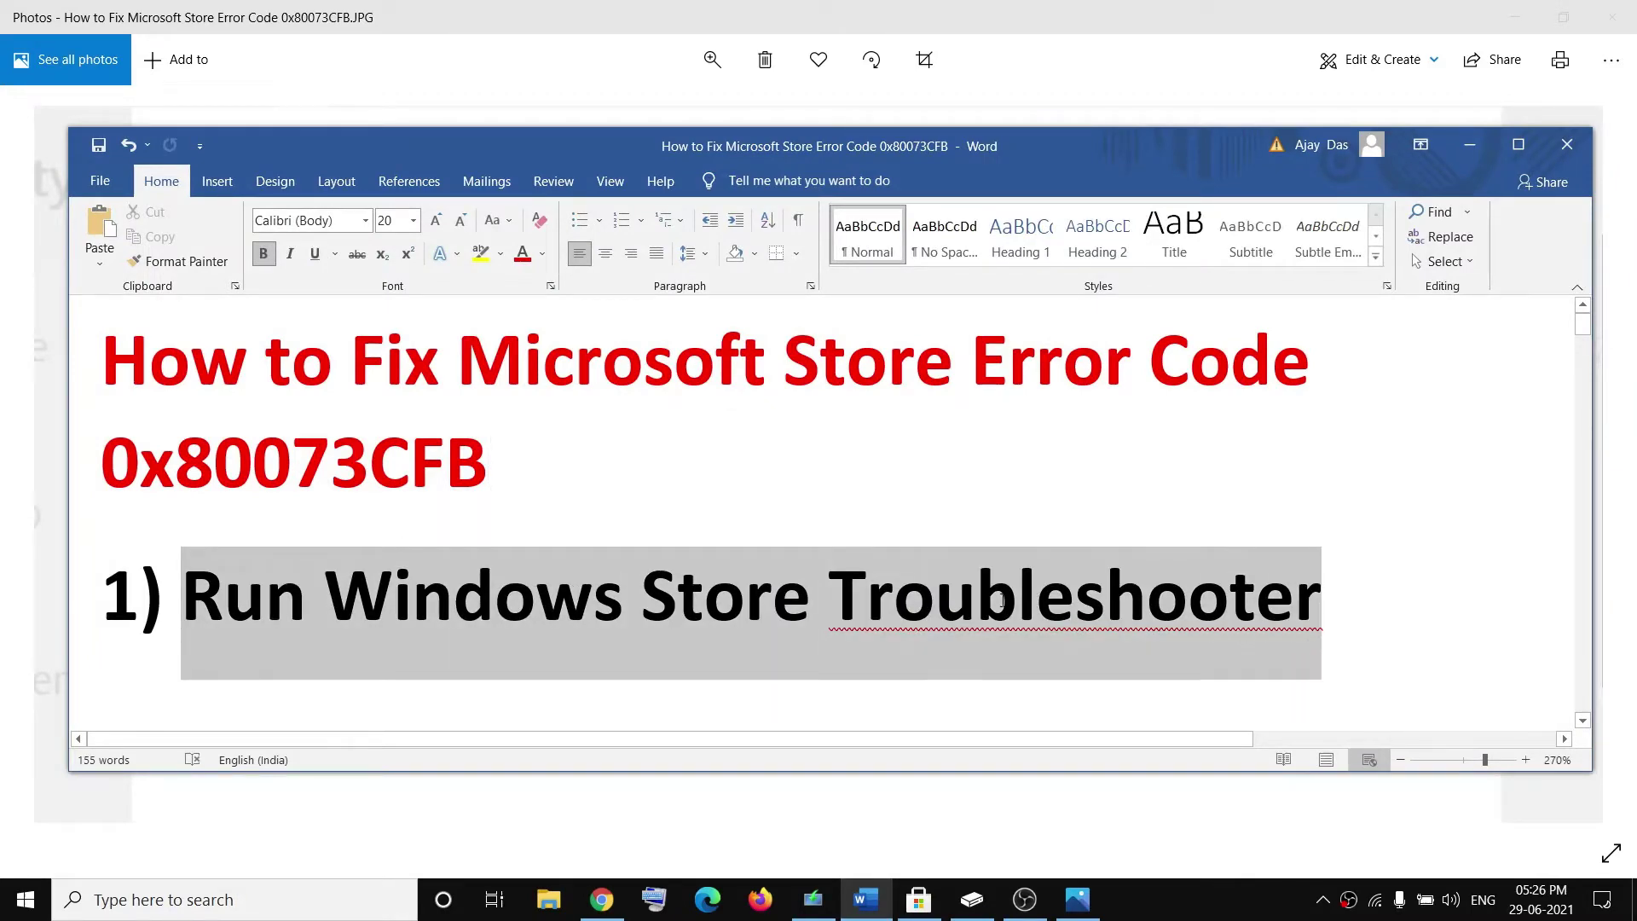
{"action": "left_click", "coordinate": [25, 899]}
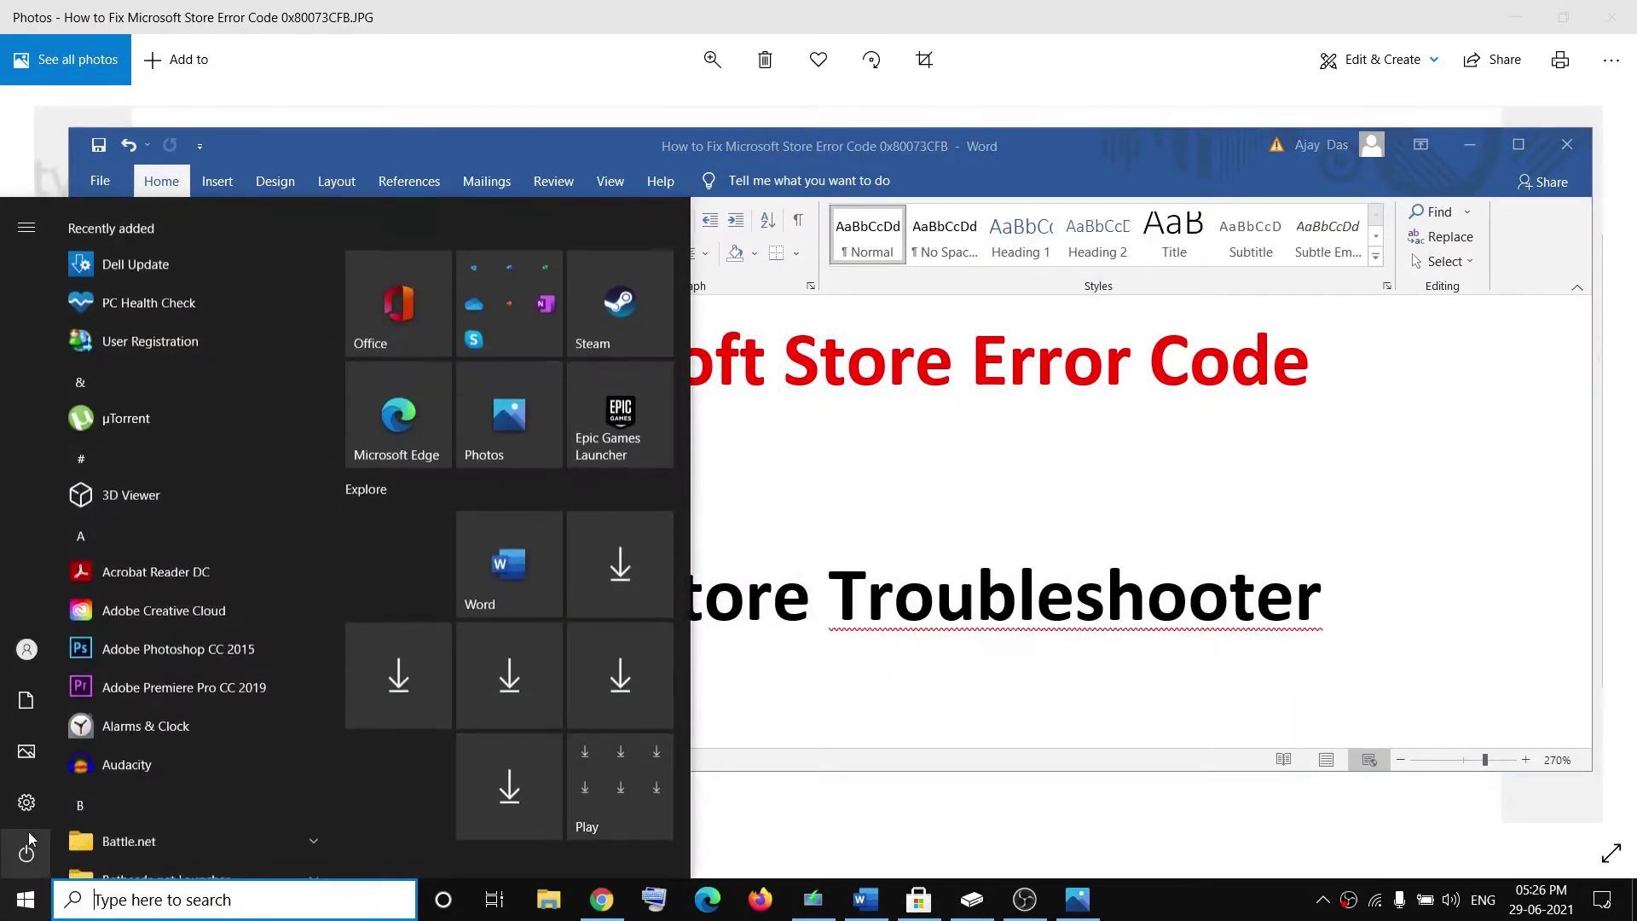
{"action": "left_click", "coordinate": [80, 802]}
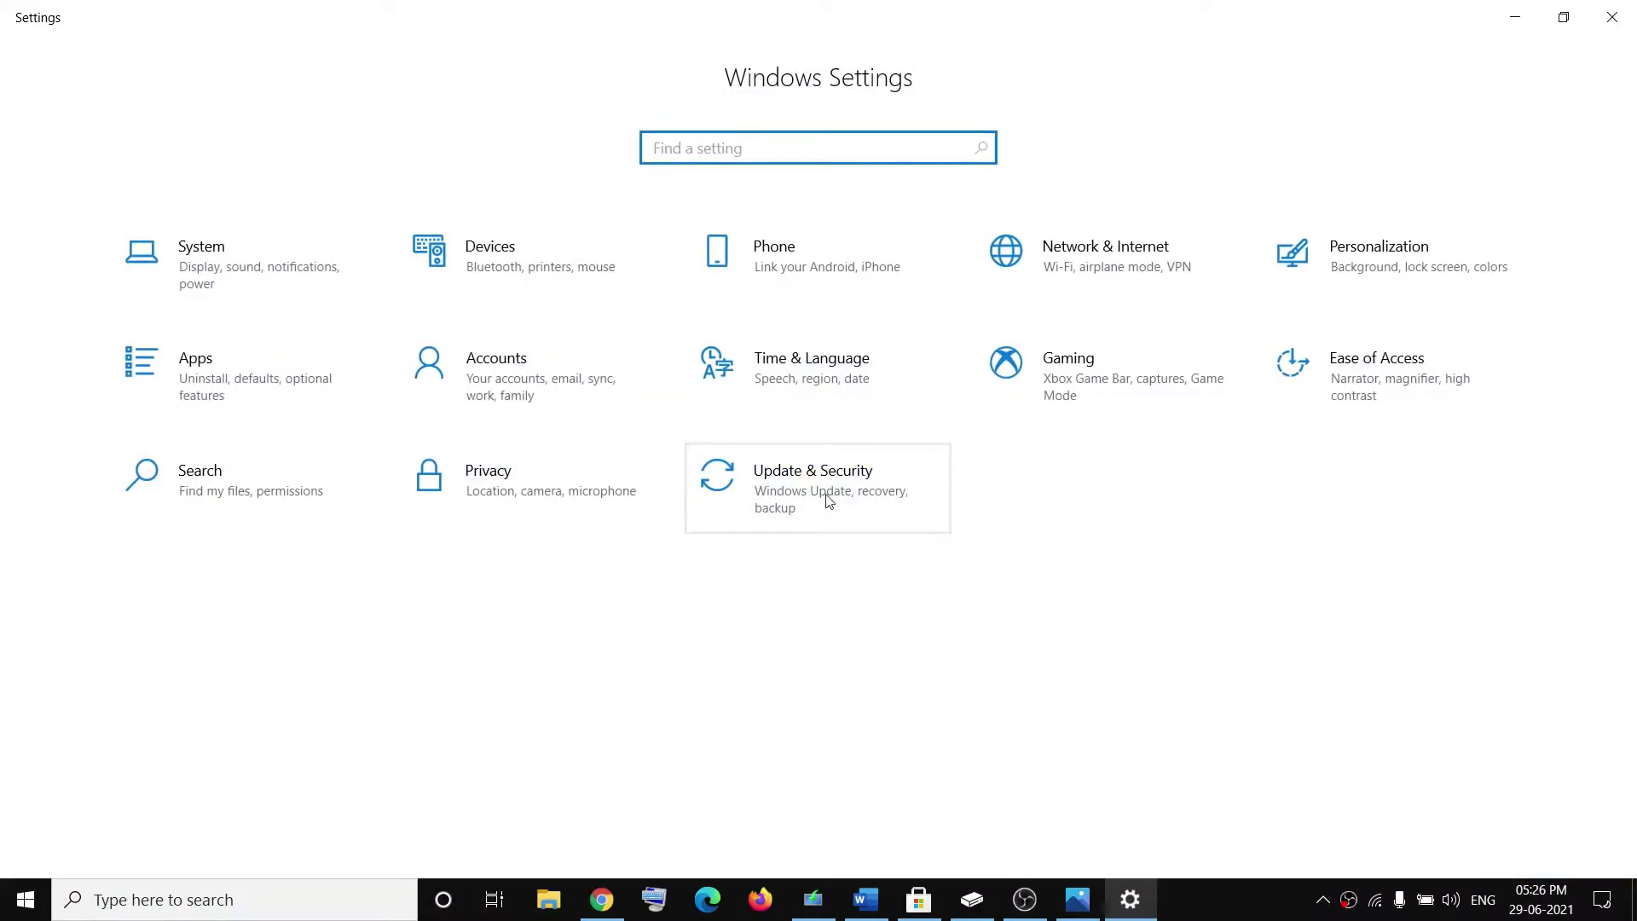
{"action": "left_click", "coordinate": [828, 501]}
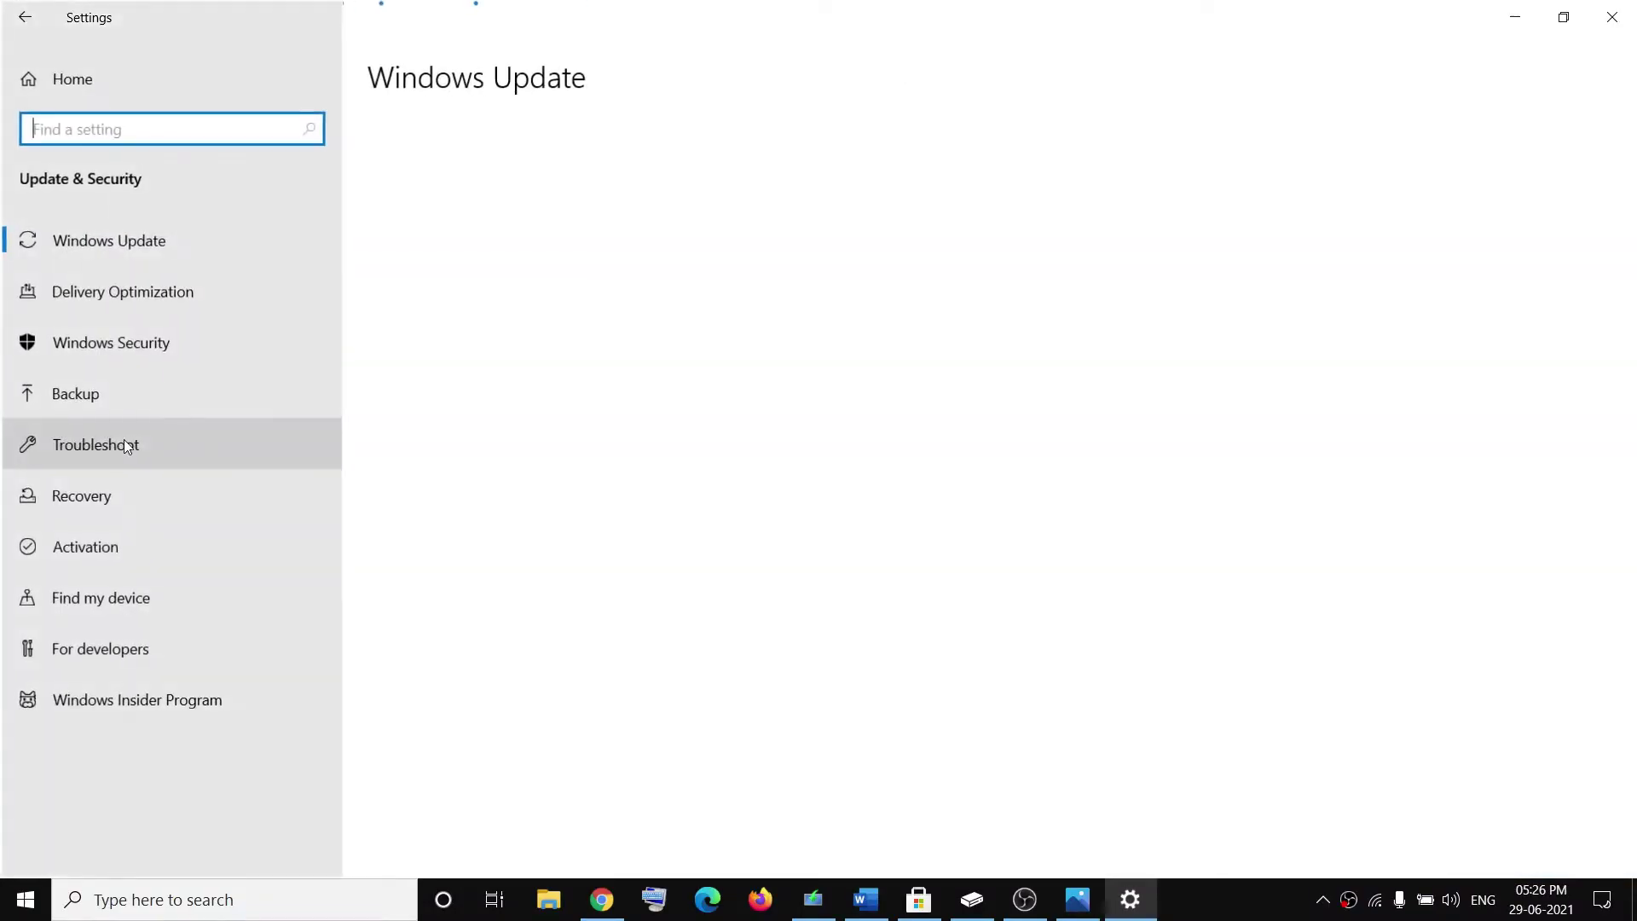
{"action": "left_click", "coordinate": [344, 450]}
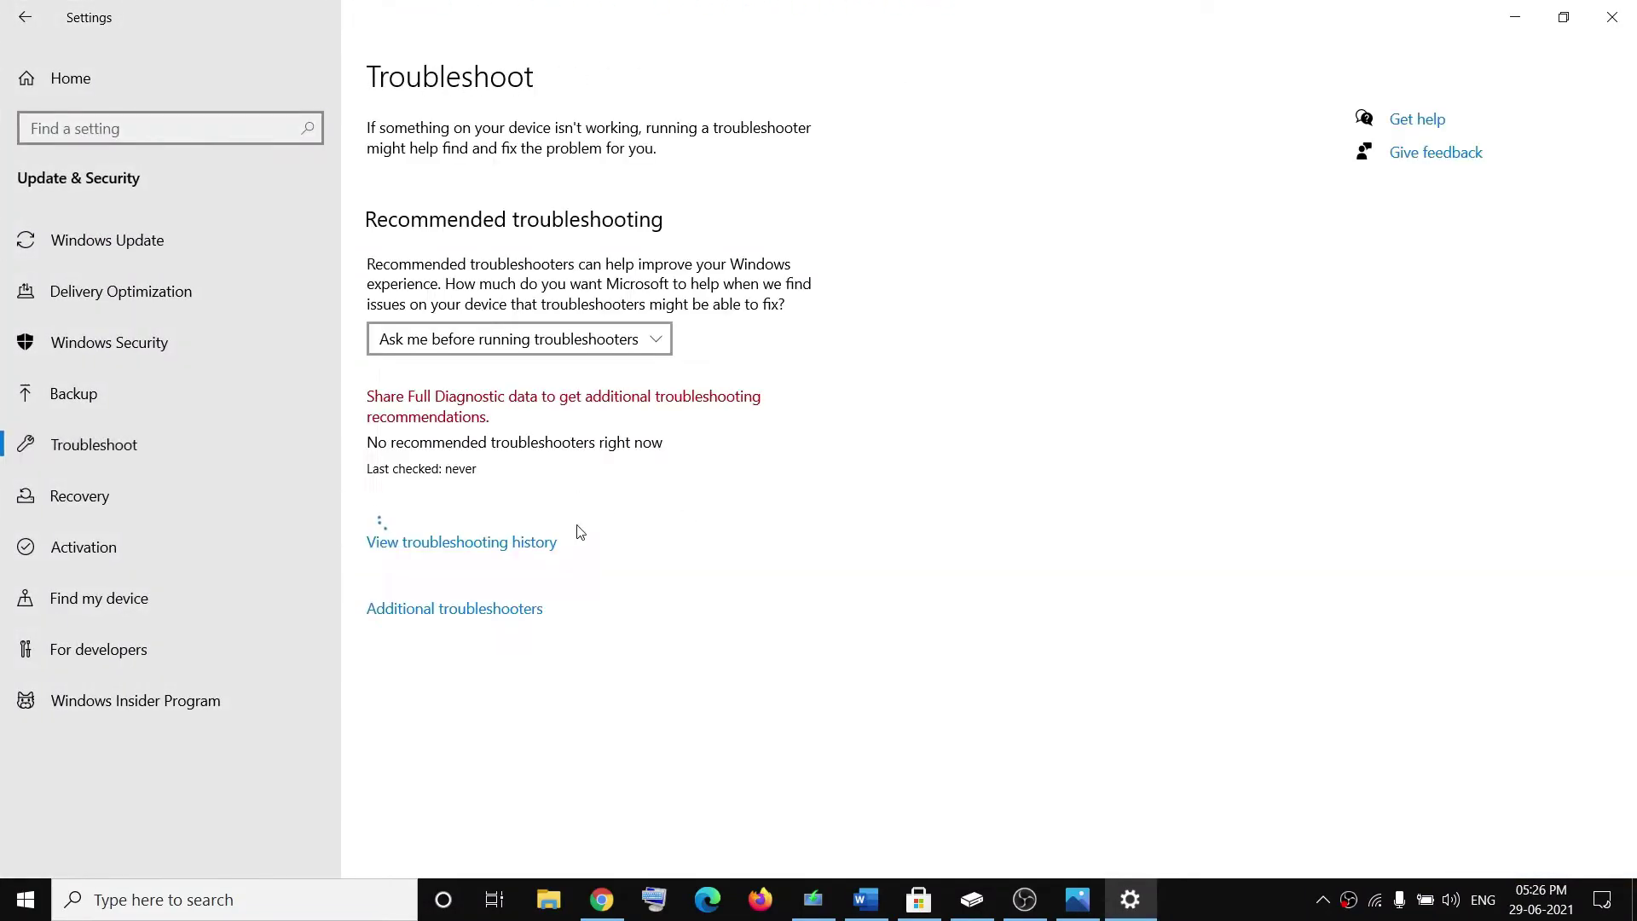
{"action": "left_click", "coordinate": [450, 610]}
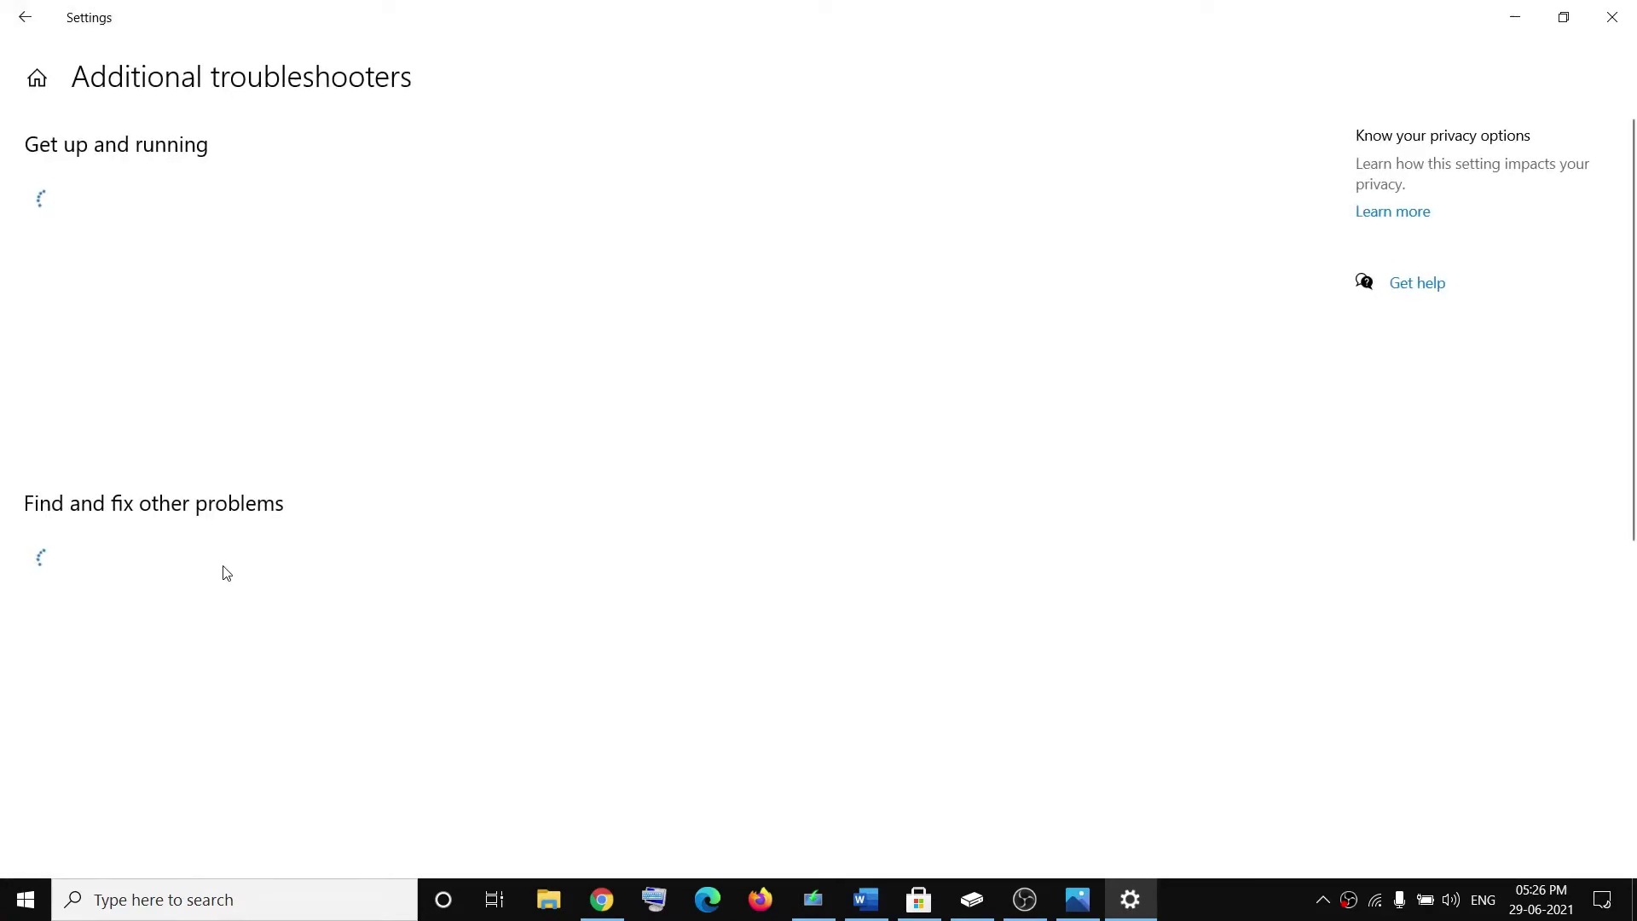
{"action": "scroll", "coordinate": [223, 566], "scroll_direction": "down", "scroll_amount": 5}
{"action": "left_click", "coordinate": [135, 778]}
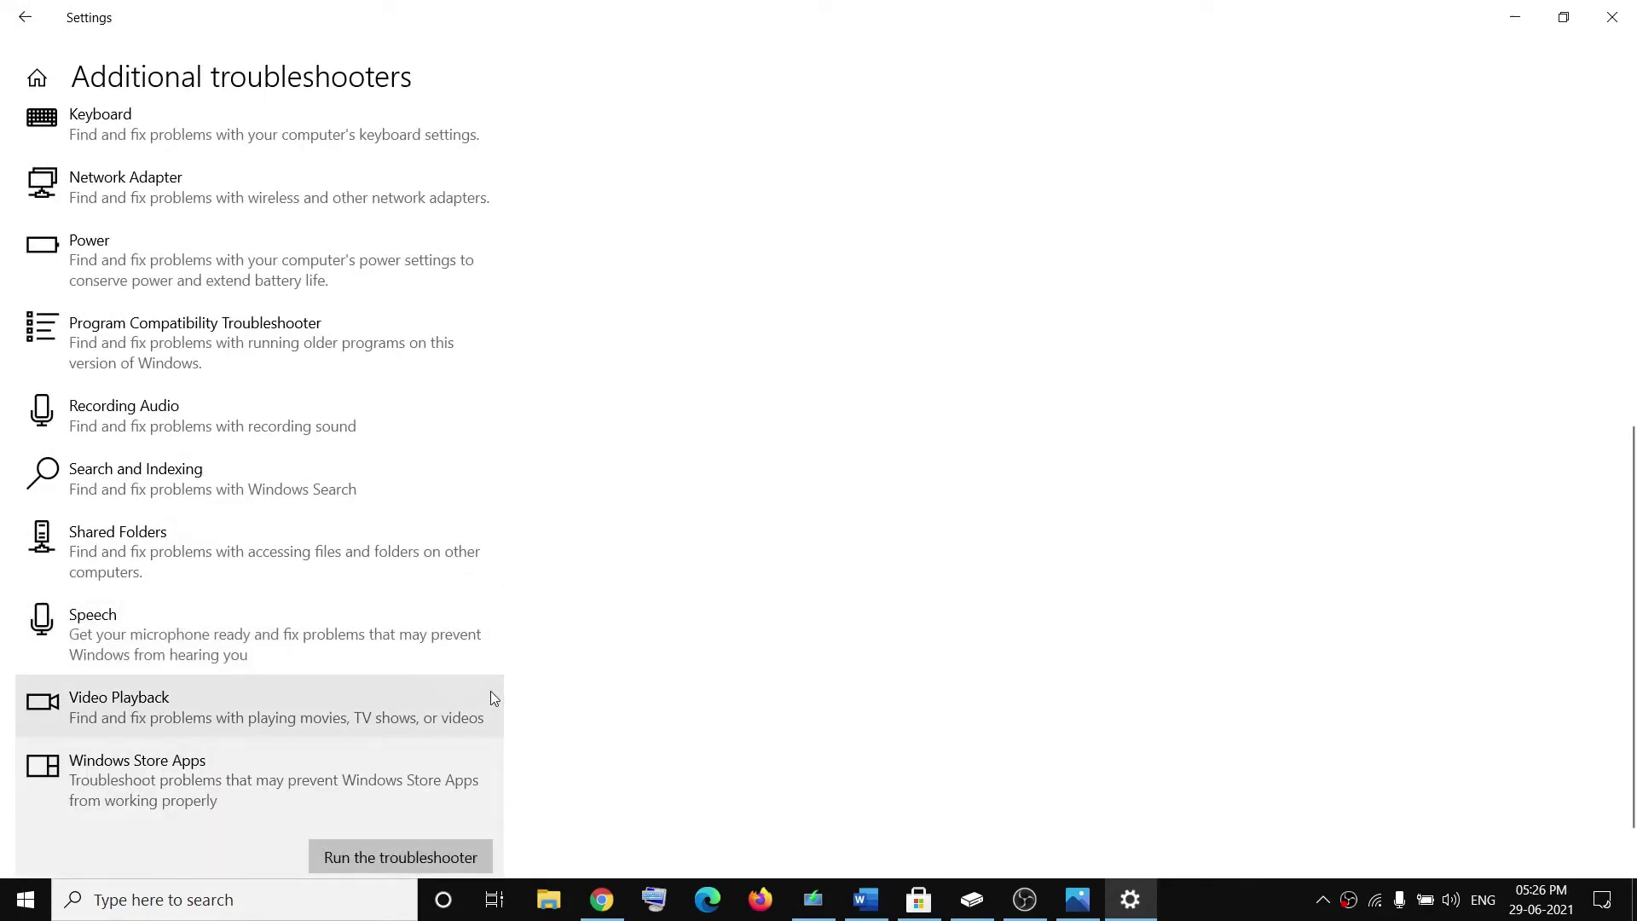
{"action": "left_click", "coordinate": [412, 794]}
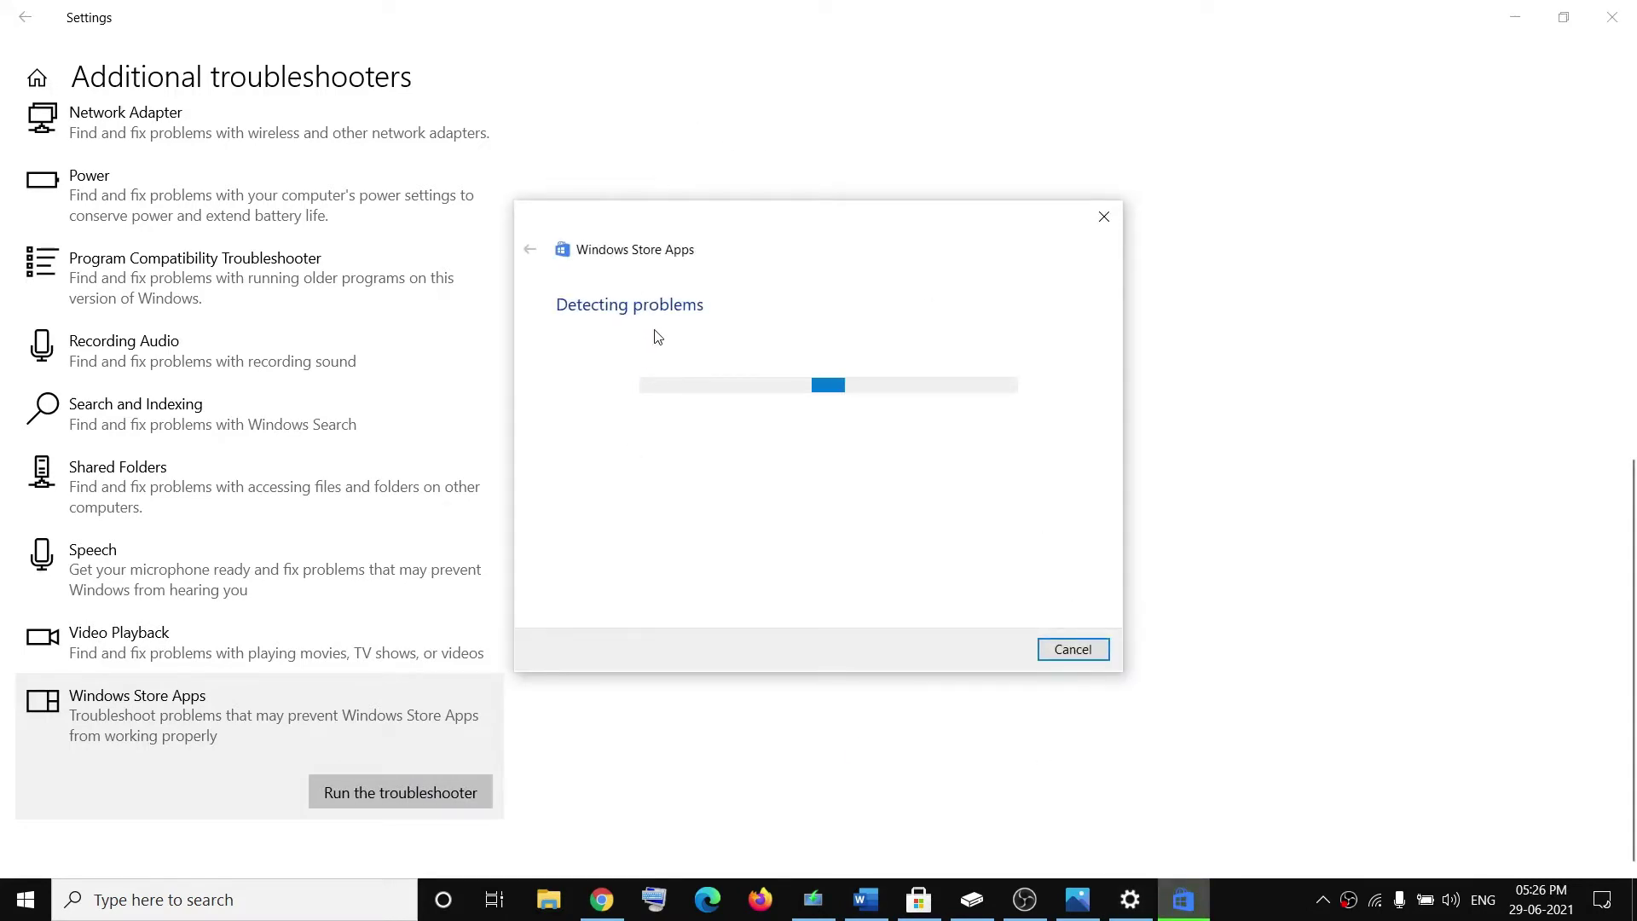
{"action": "left_click", "coordinate": [1295, 499]}
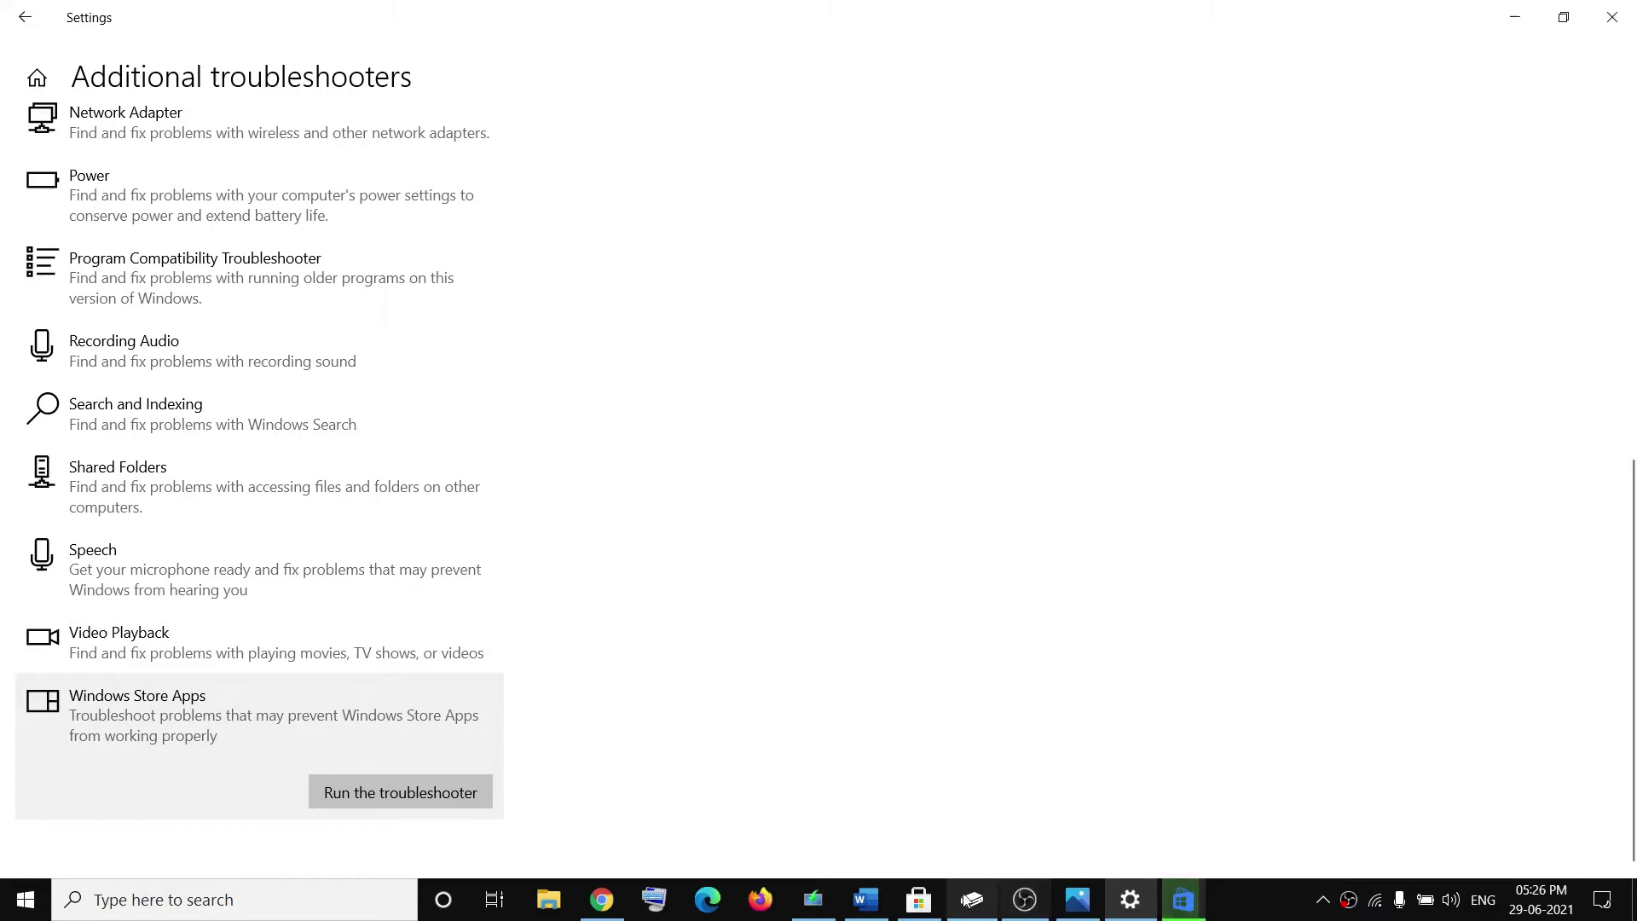
{"action": "left_click", "coordinate": [871, 900]}
Step: Check Microsoft Store's My Library under Ready to install and All owned, then minimize the Store
{"action": "scroll", "coordinate": [257, 581], "scroll_direction": "down", "scroll_amount": 3}
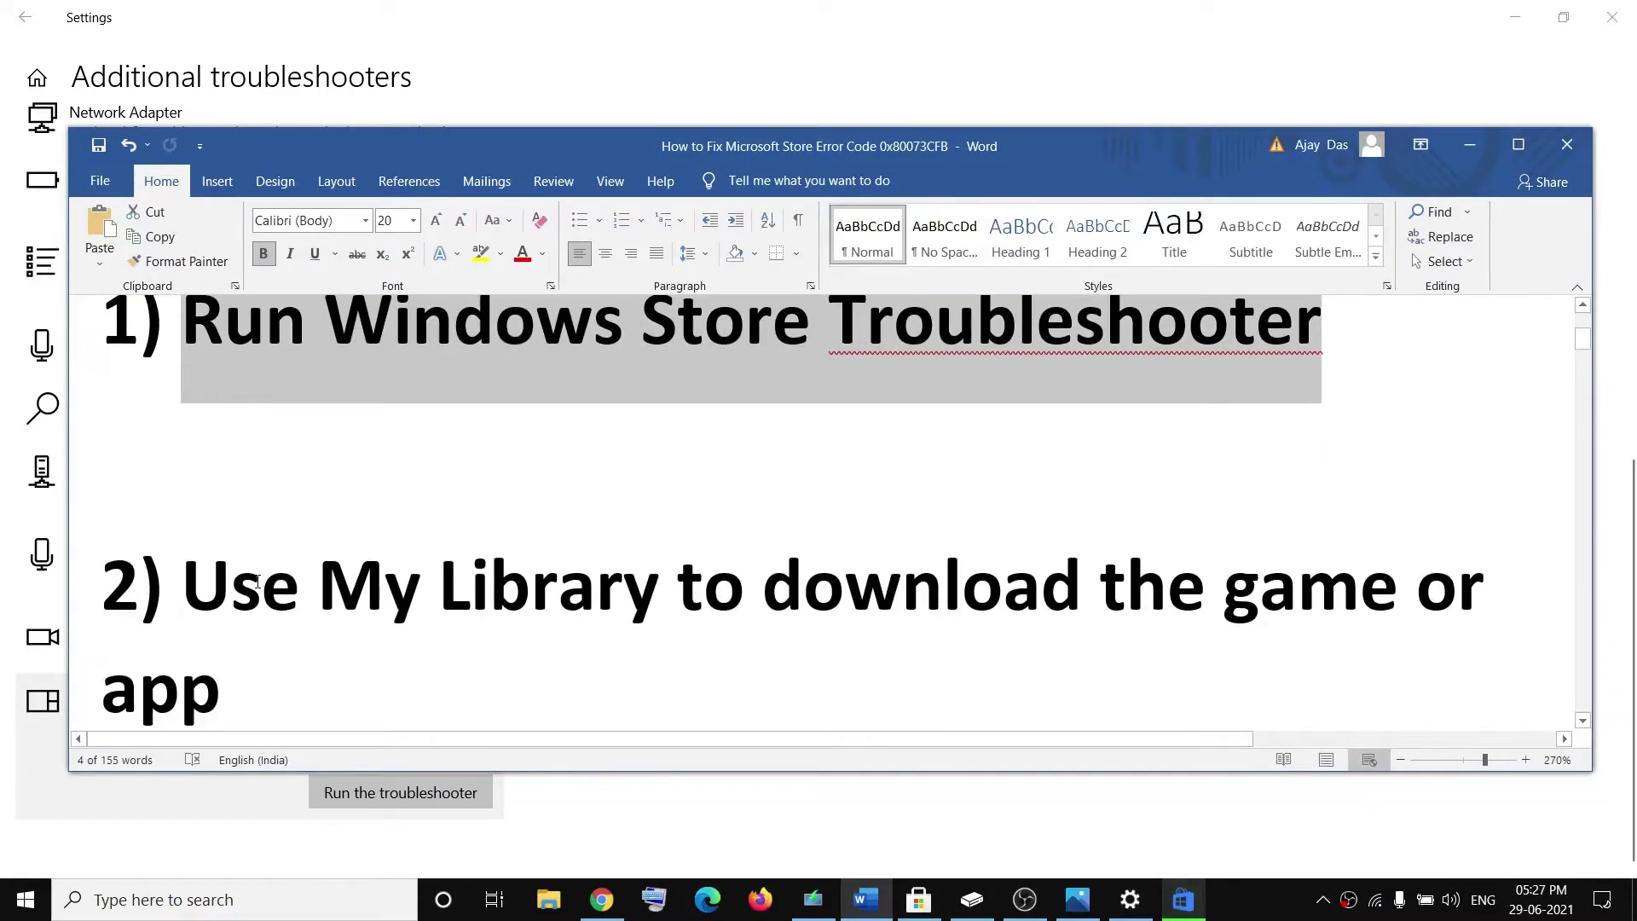
{"action": "left_click_drag", "start_coordinate": [321, 452], "coordinate": [676, 452]}
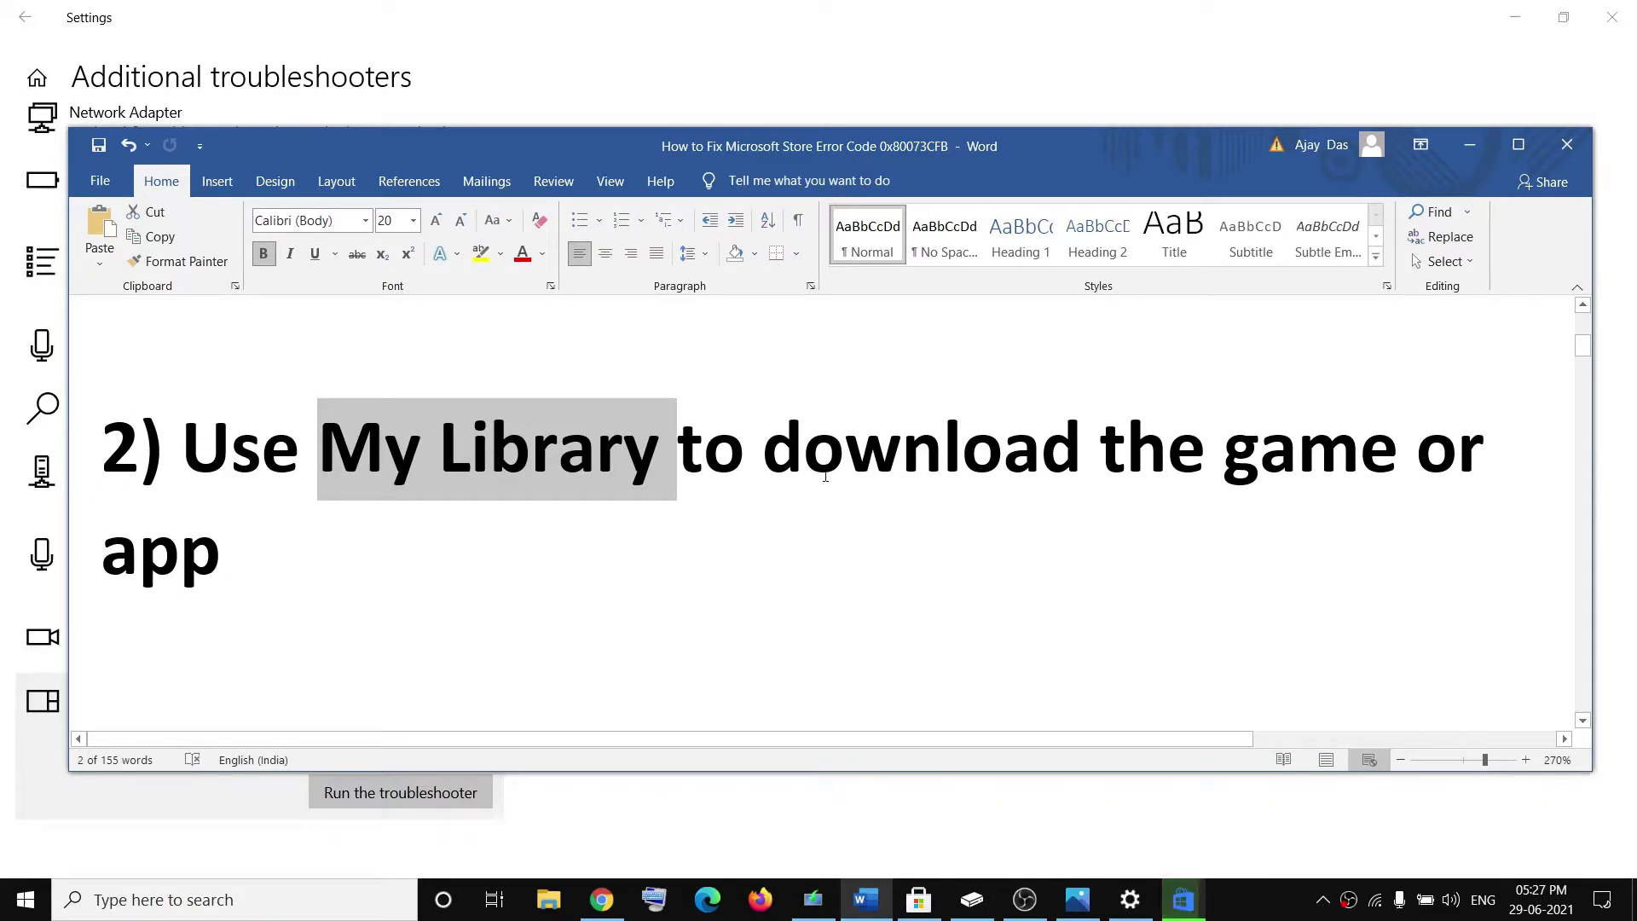
{"action": "left_click", "coordinate": [928, 913]}
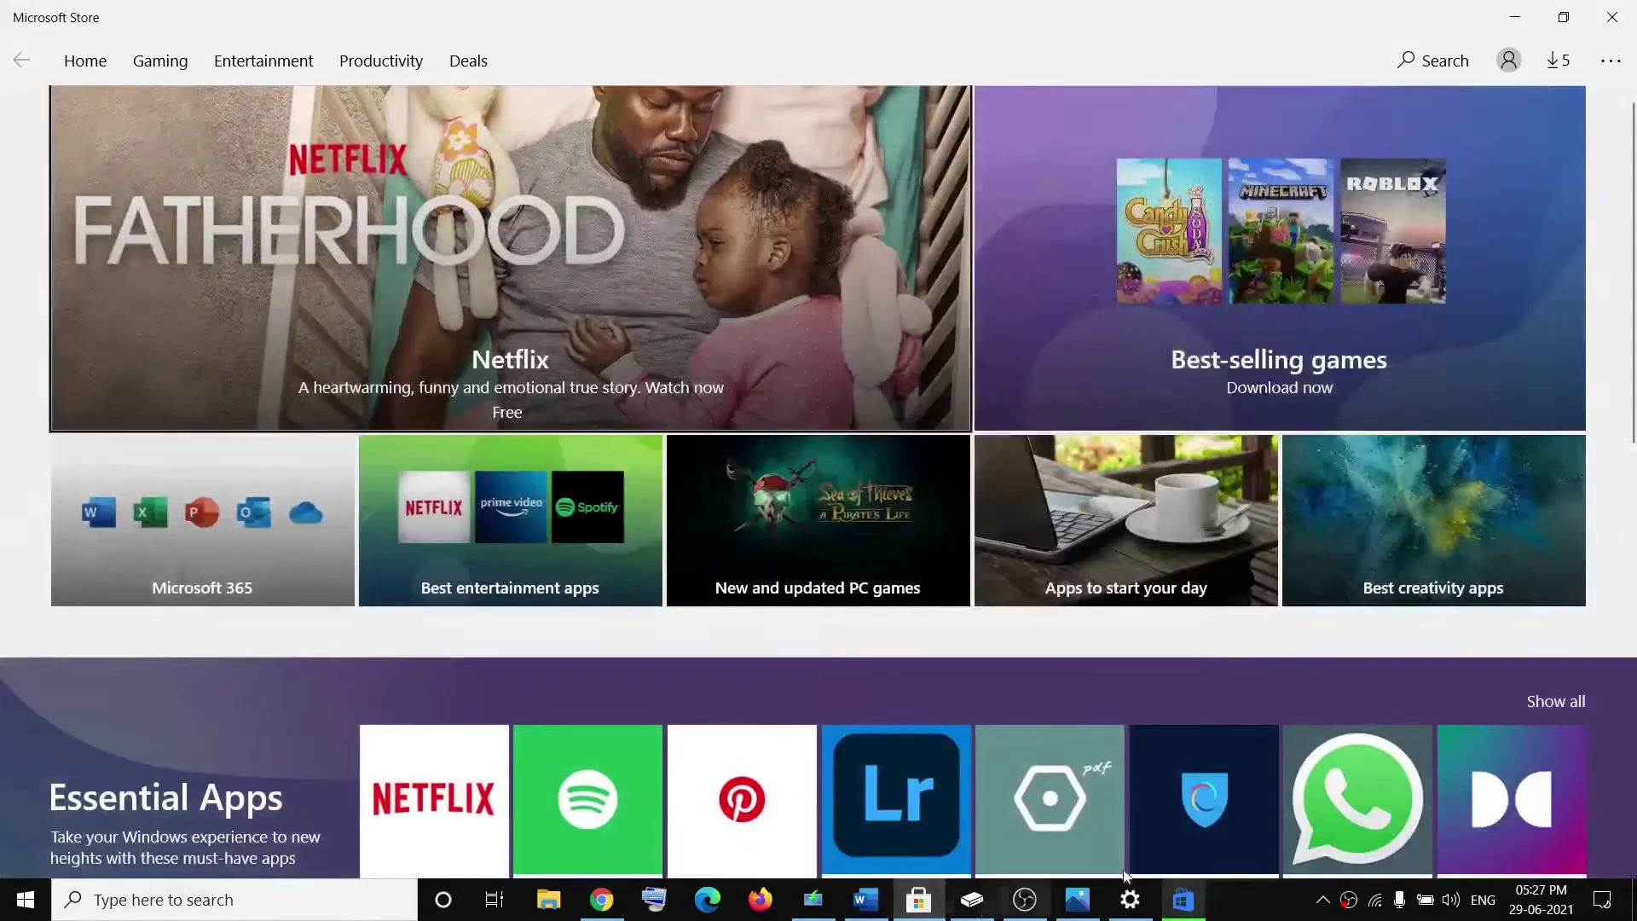
{"action": "left_click", "coordinate": [1610, 67]}
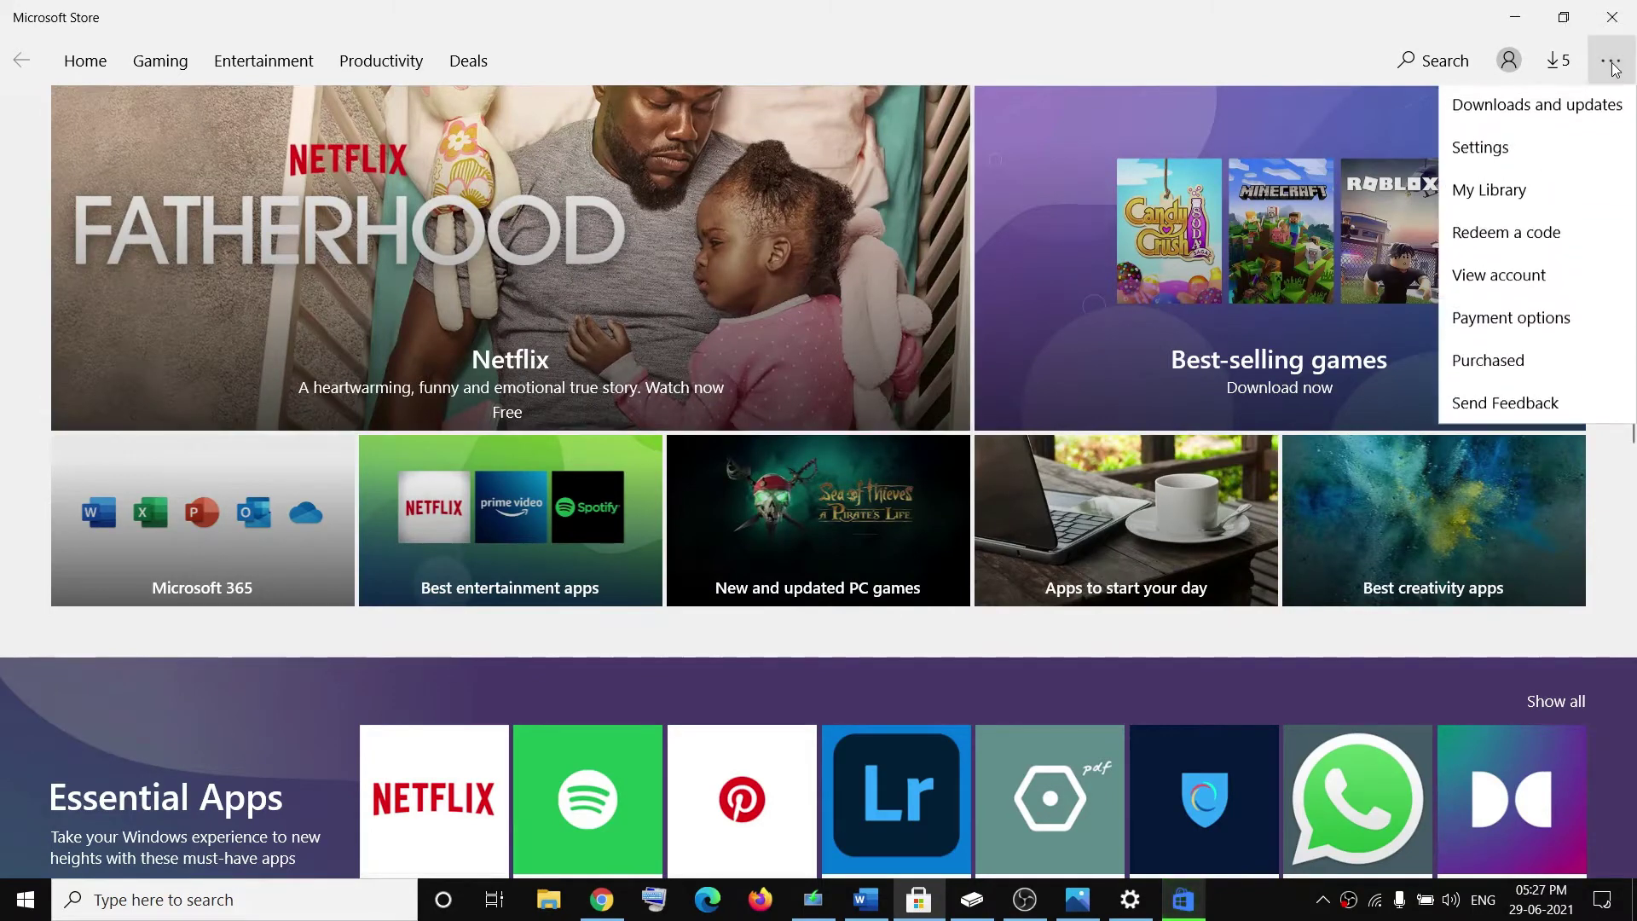
{"action": "left_click", "coordinate": [1500, 201]}
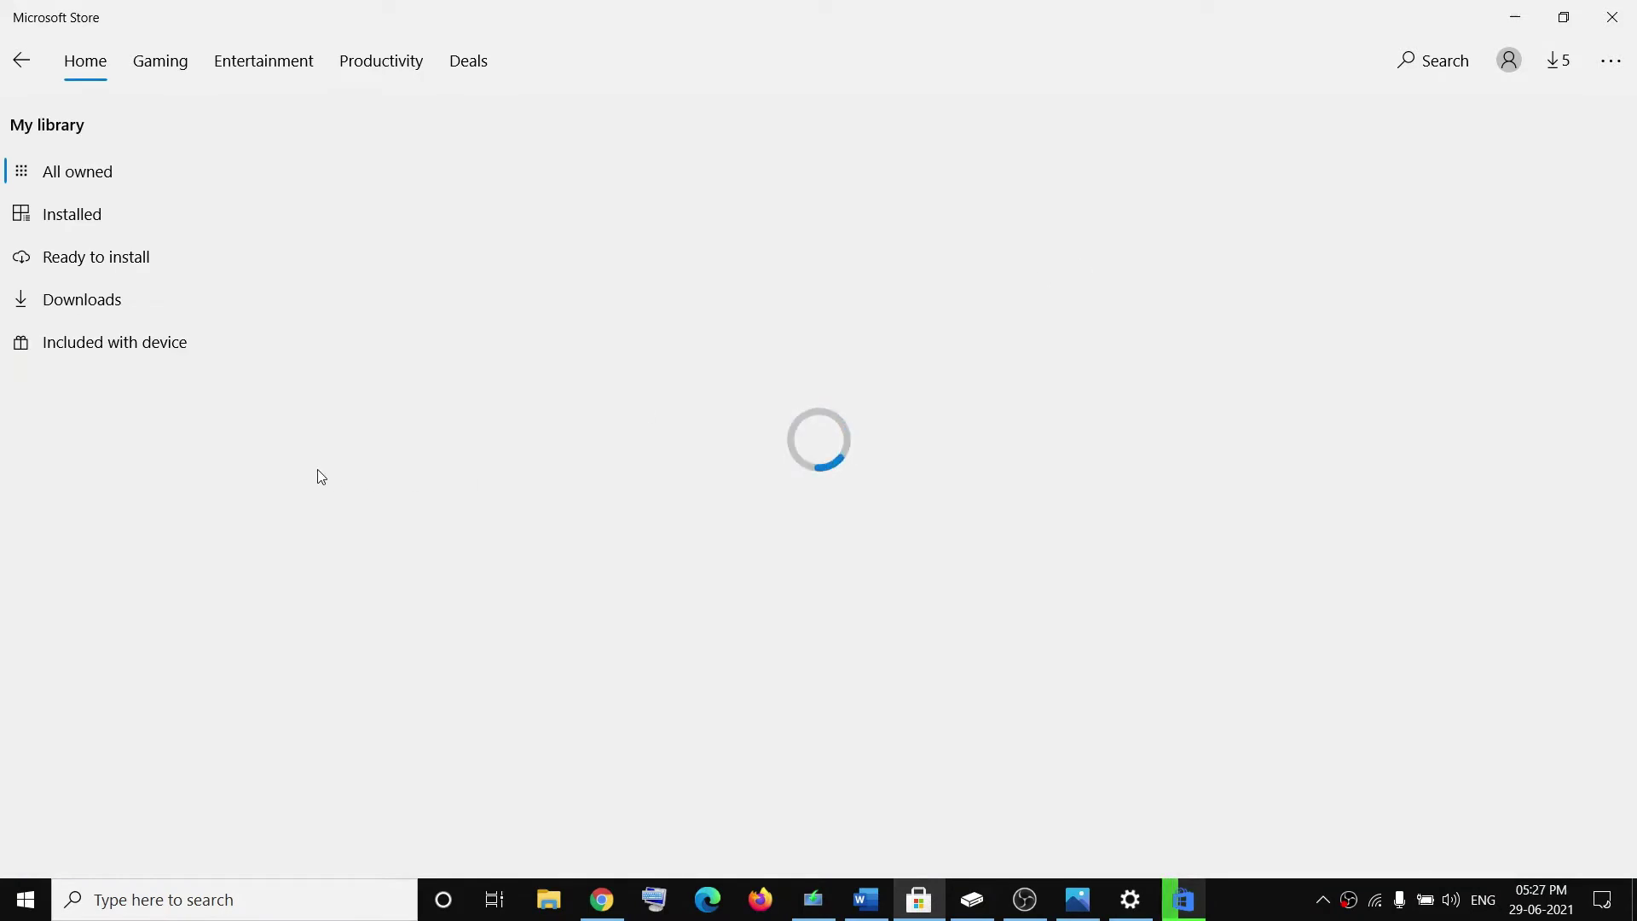
{"action": "left_click", "coordinate": [1072, 649]}
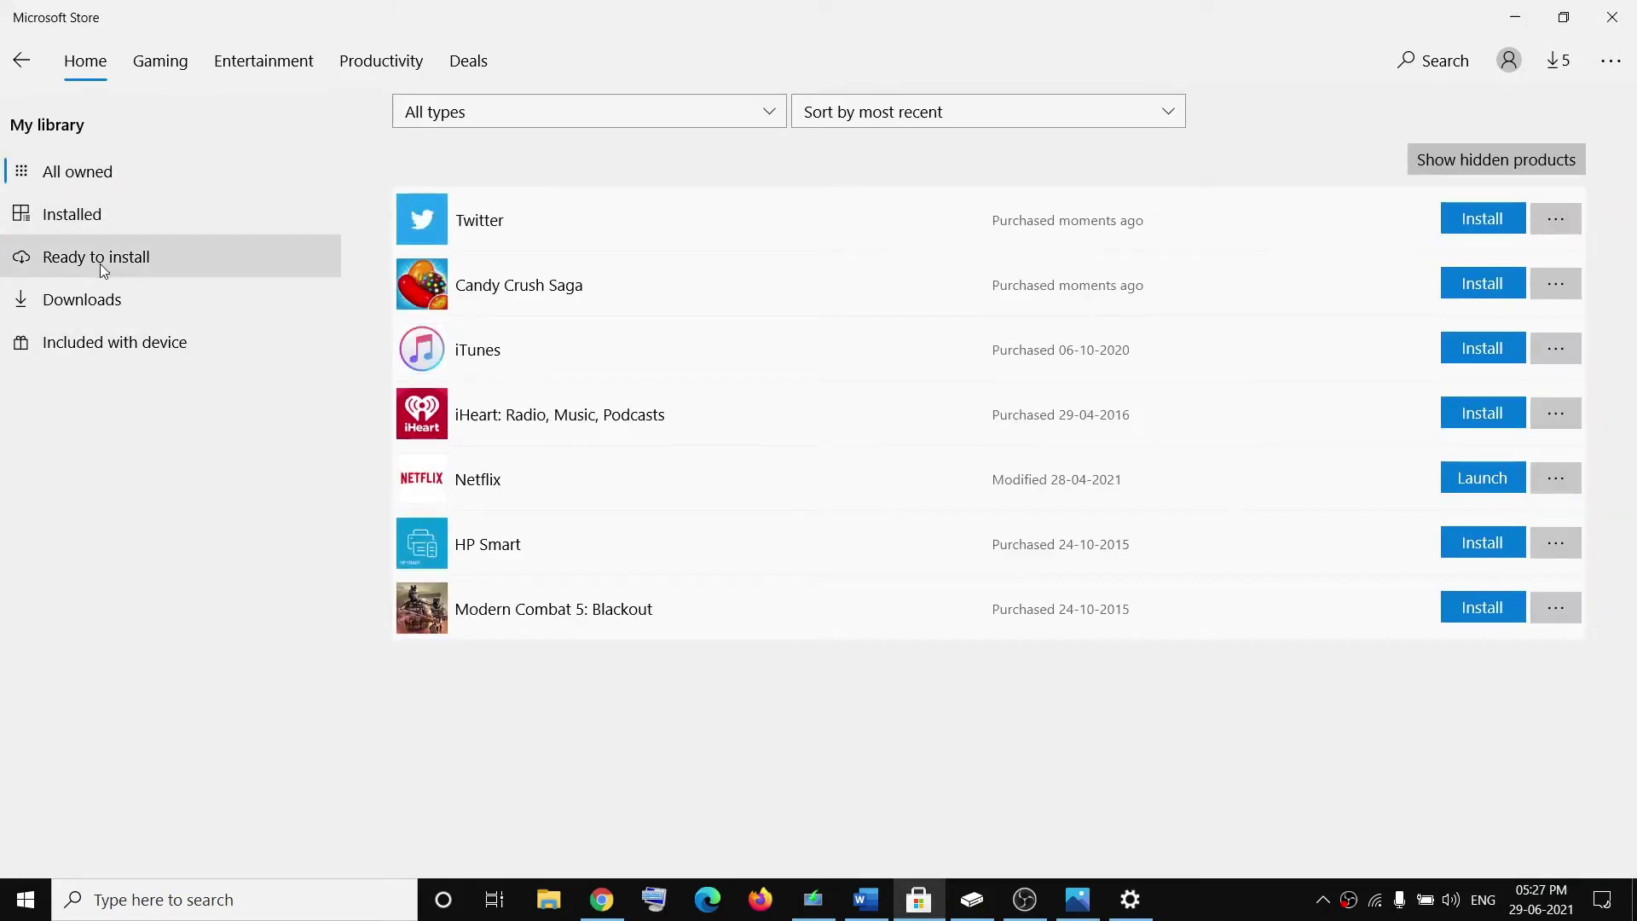
{"action": "left_click", "coordinate": [92, 265]}
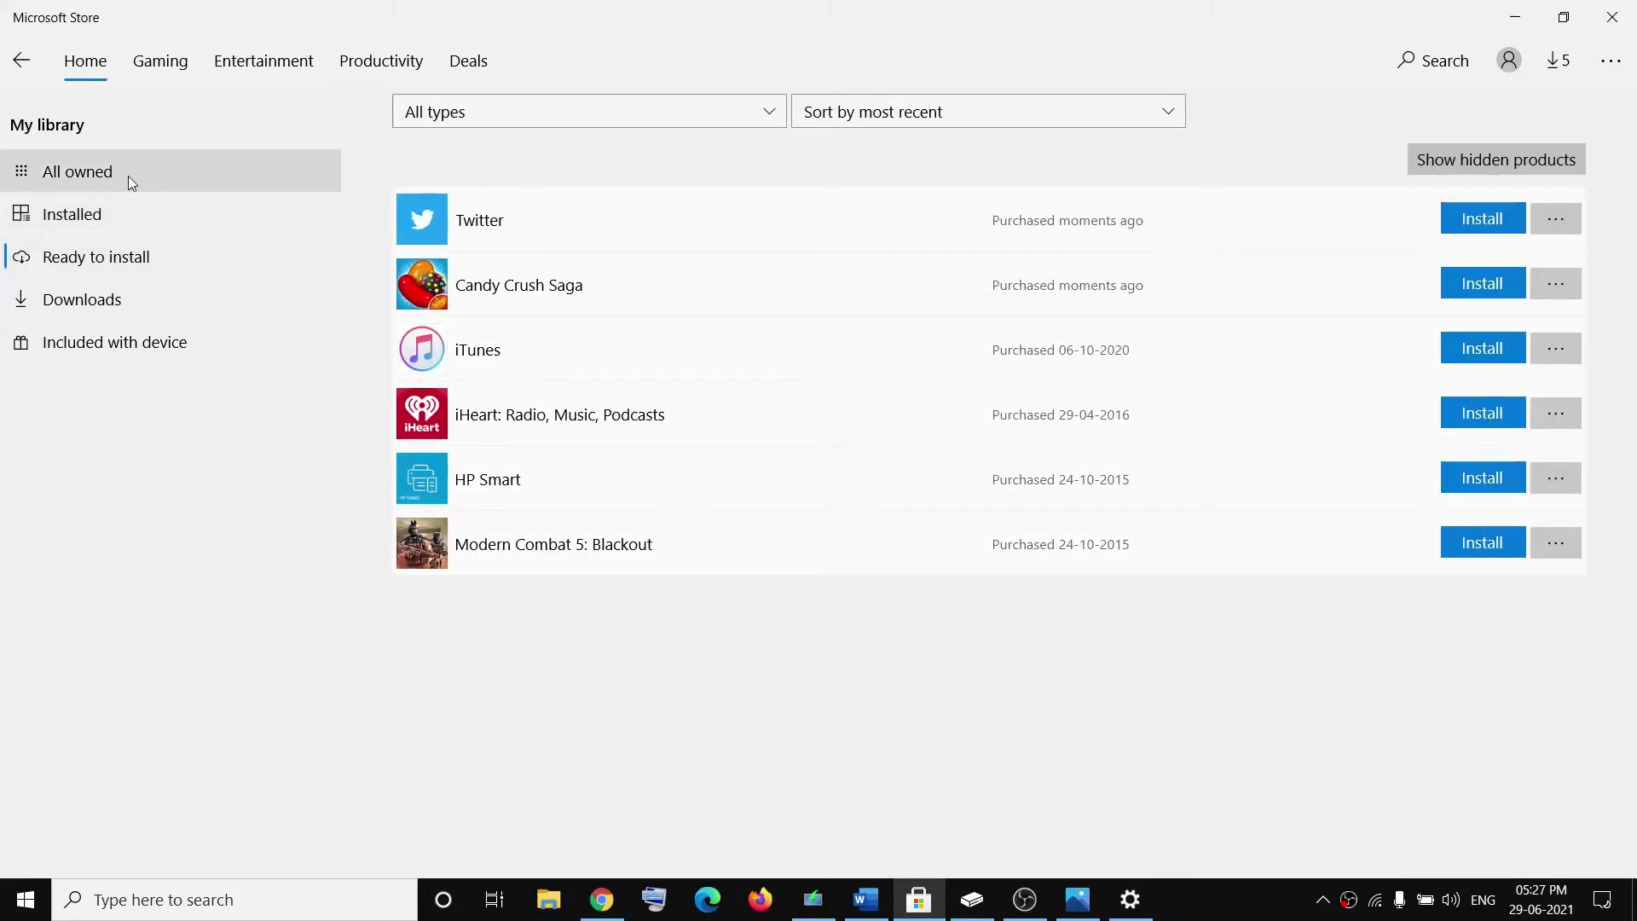
{"action": "left_click", "coordinate": [83, 179]}
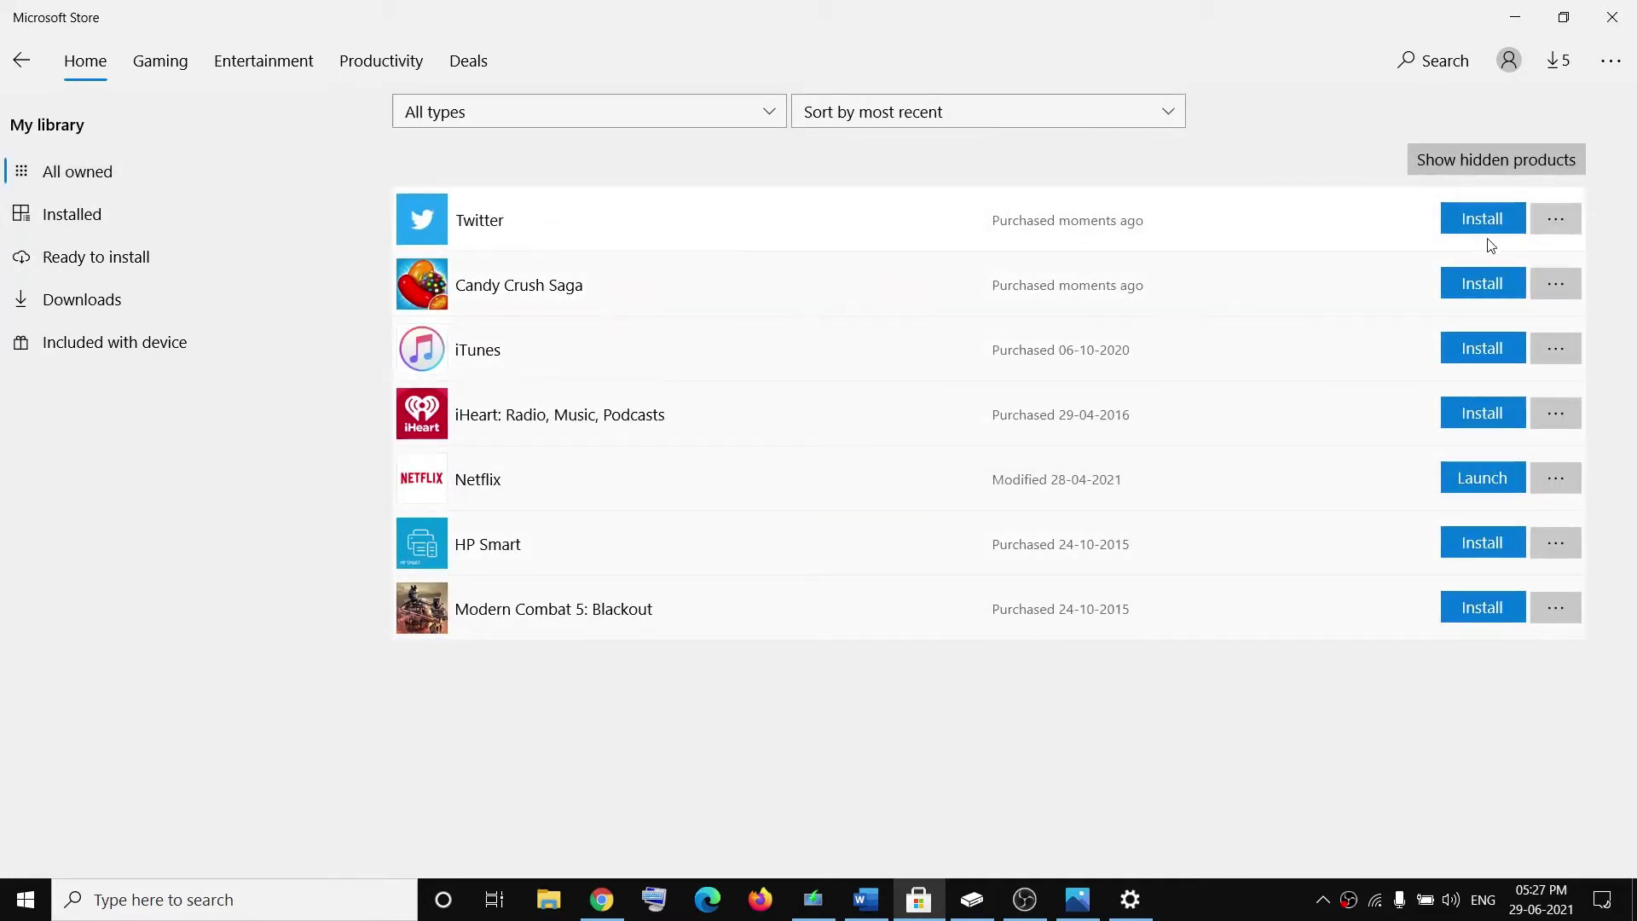
{"action": "left_click", "coordinate": [1515, 17]}
{"action": "scroll", "coordinate": [282, 523], "scroll_direction": "down", "scroll_amount": 3}
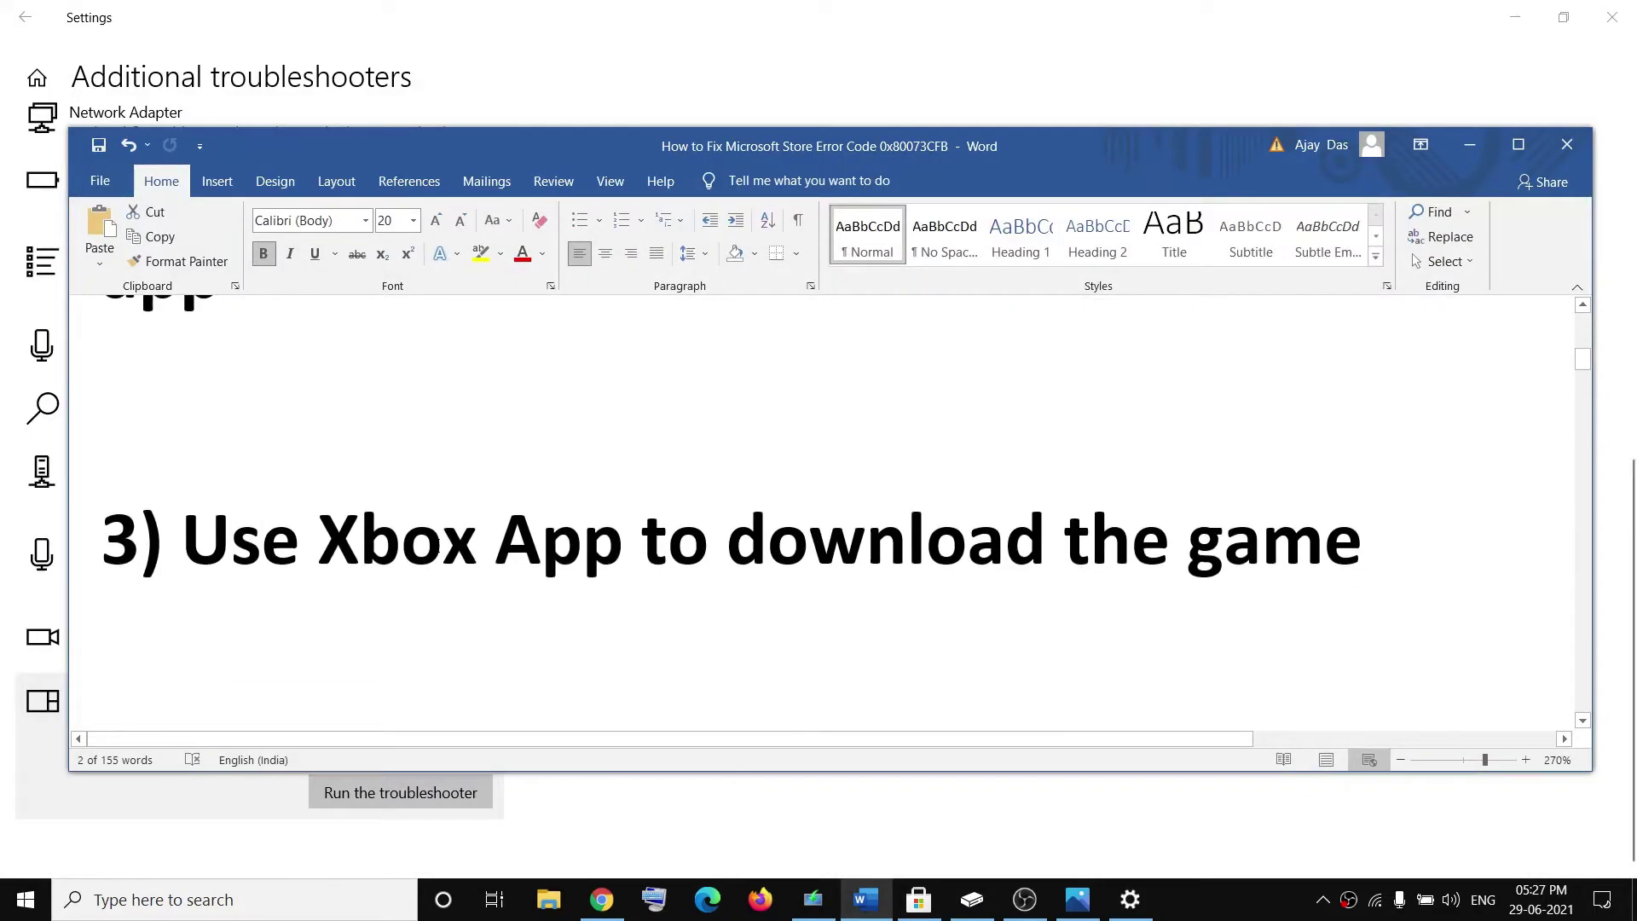
Step: Launch Xbox Console Companion via search, scroll through My games, then minimize it
{"action": "left_click_drag", "start_coordinate": [232, 546], "coordinate": [1362, 549]}
{"action": "left_click", "coordinate": [174, 901]}
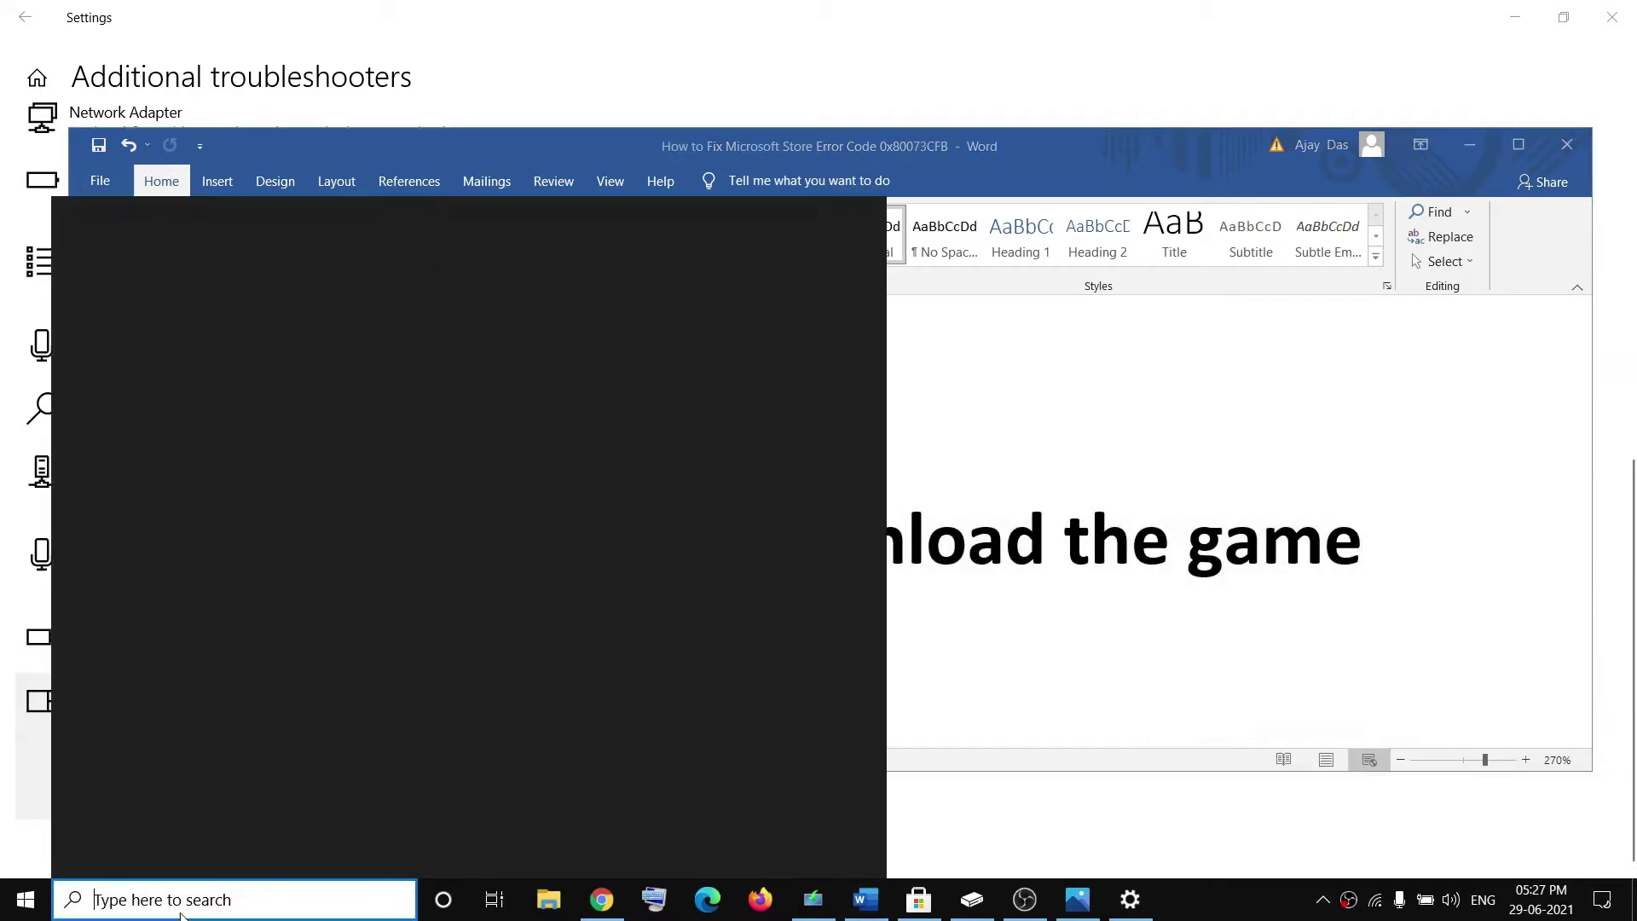
{"action": "type", "text": "xbox"}
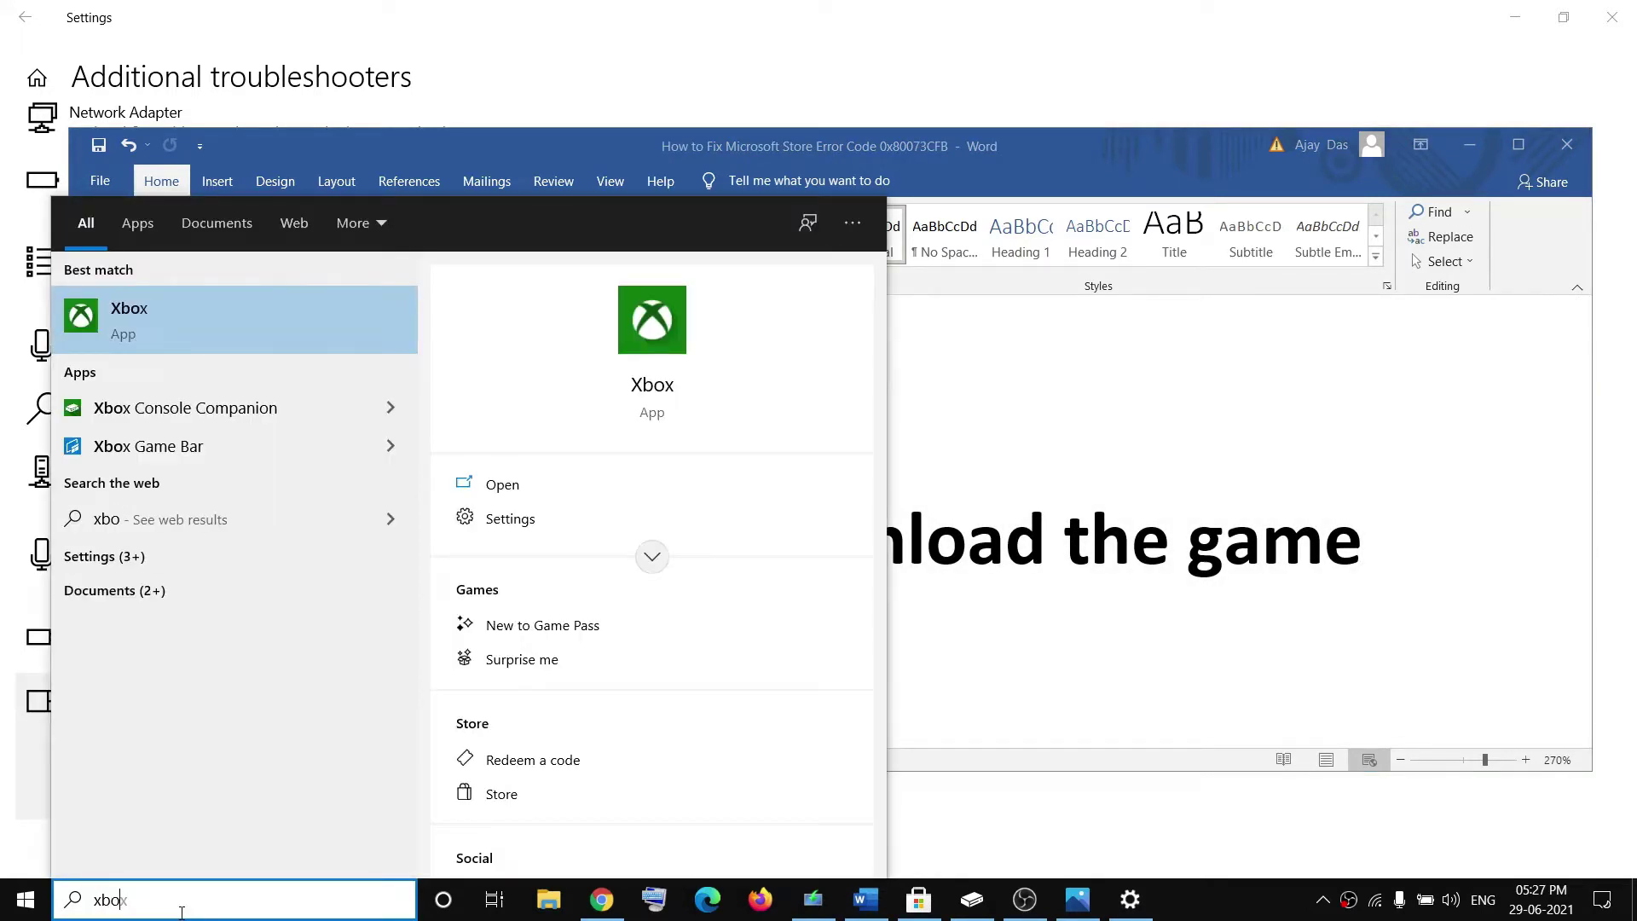
{"action": "type", "text": " co"}
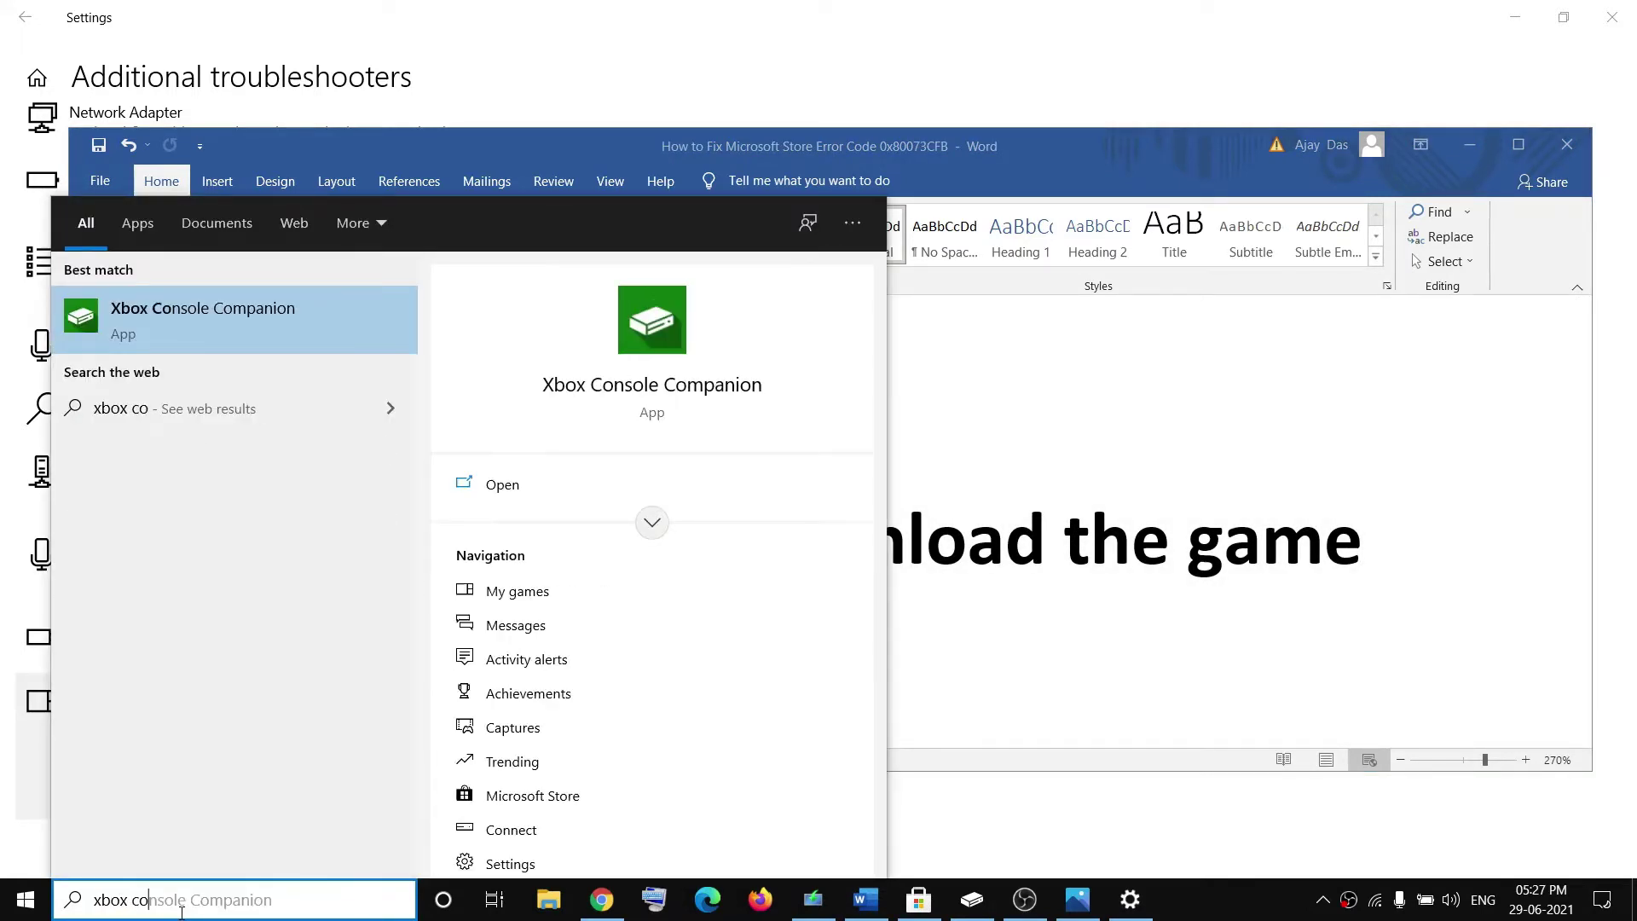
{"action": "type", "text": "nsole Companion"}
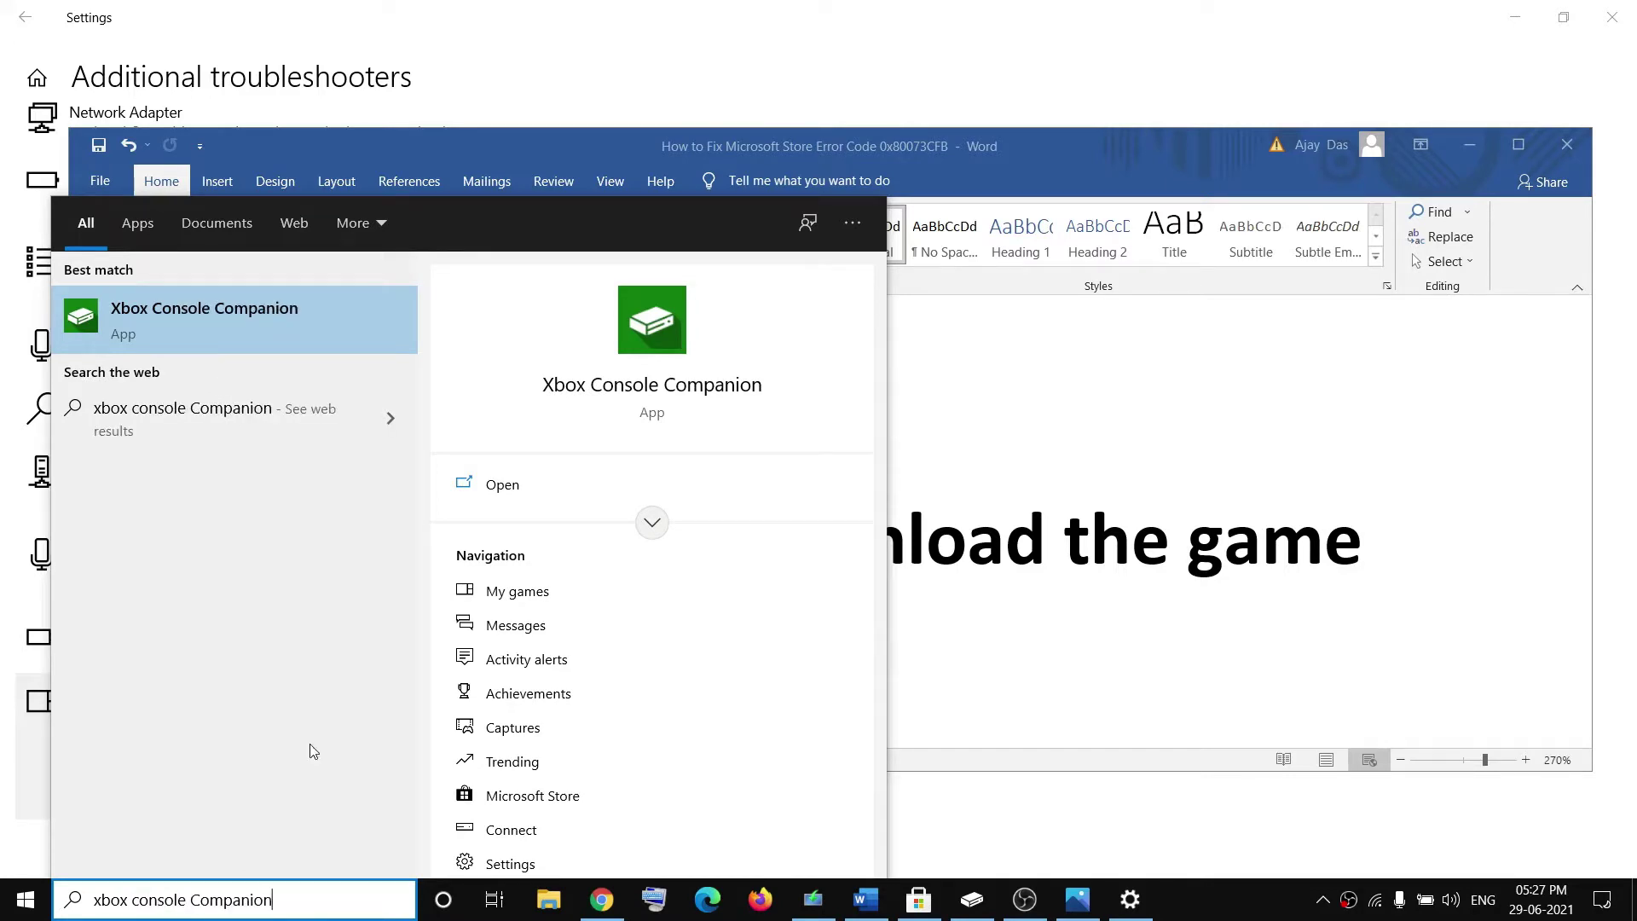
{"action": "left_click", "coordinate": [219, 319]}
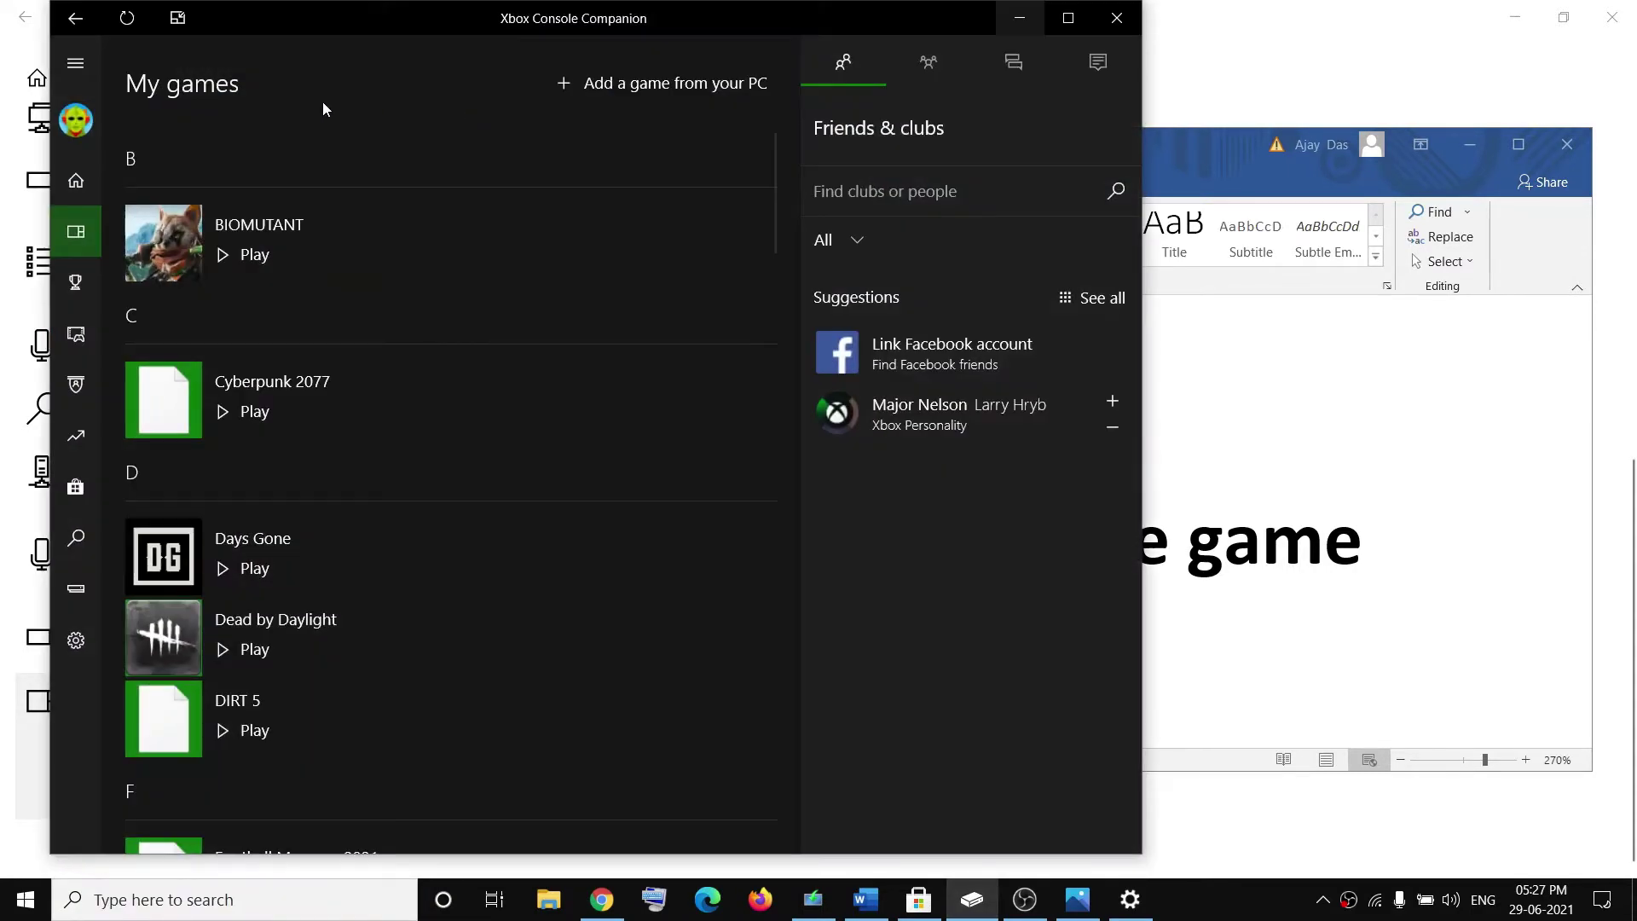
{"action": "left_click", "coordinate": [76, 65]}
{"action": "left_click", "coordinate": [195, 231]}
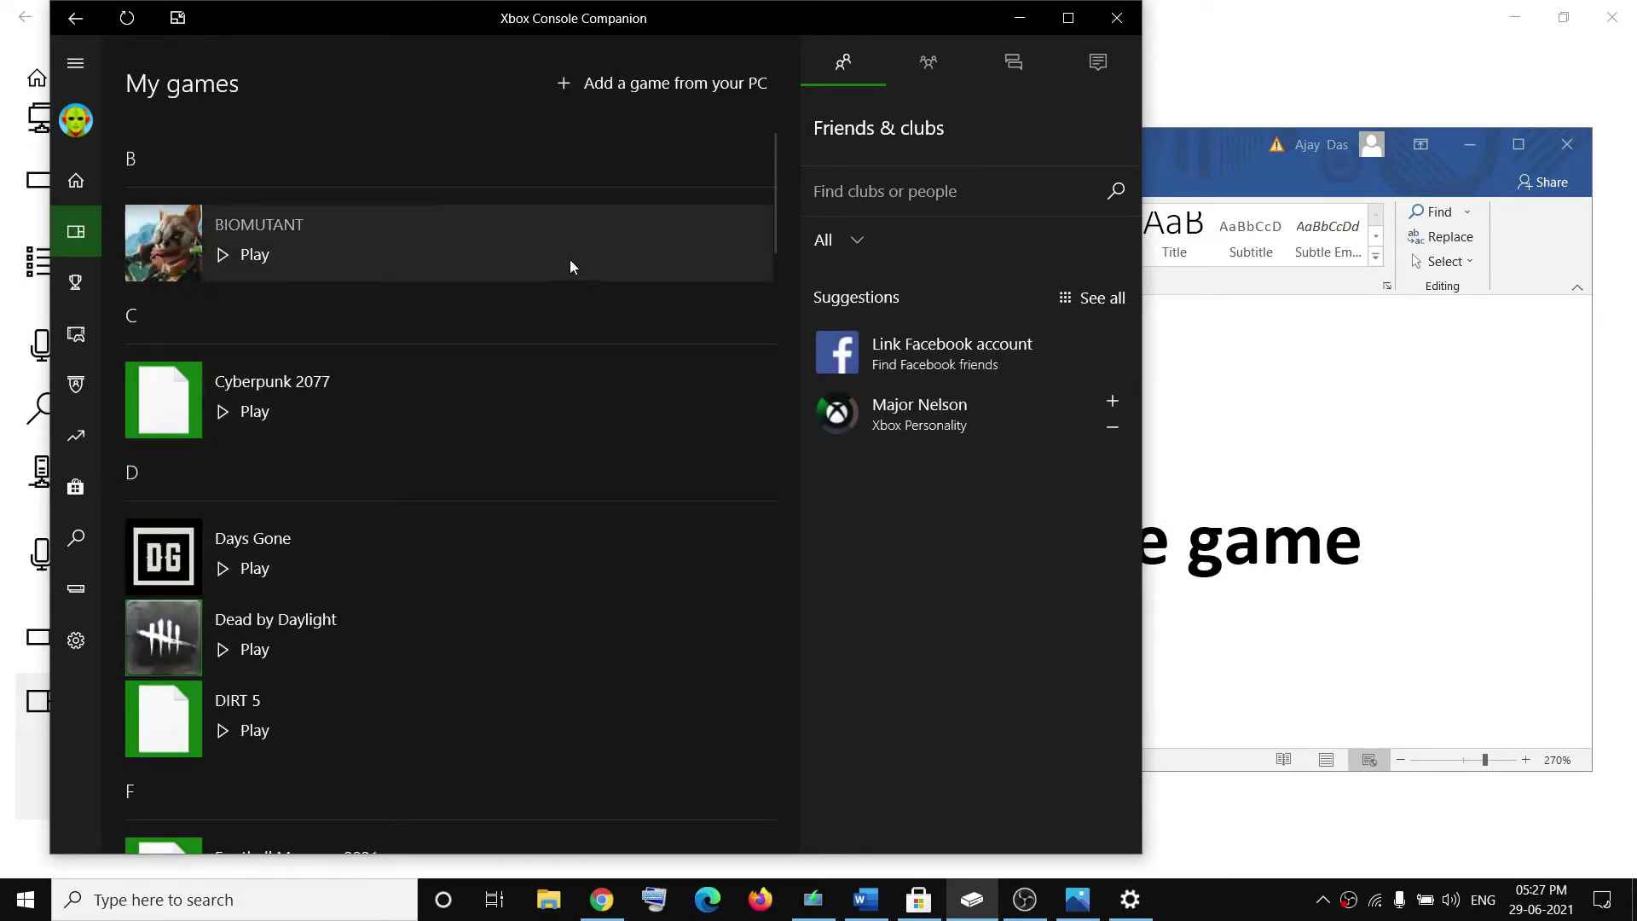
{"action": "scroll", "coordinate": [511, 512], "scroll_direction": "down", "scroll_amount": 15}
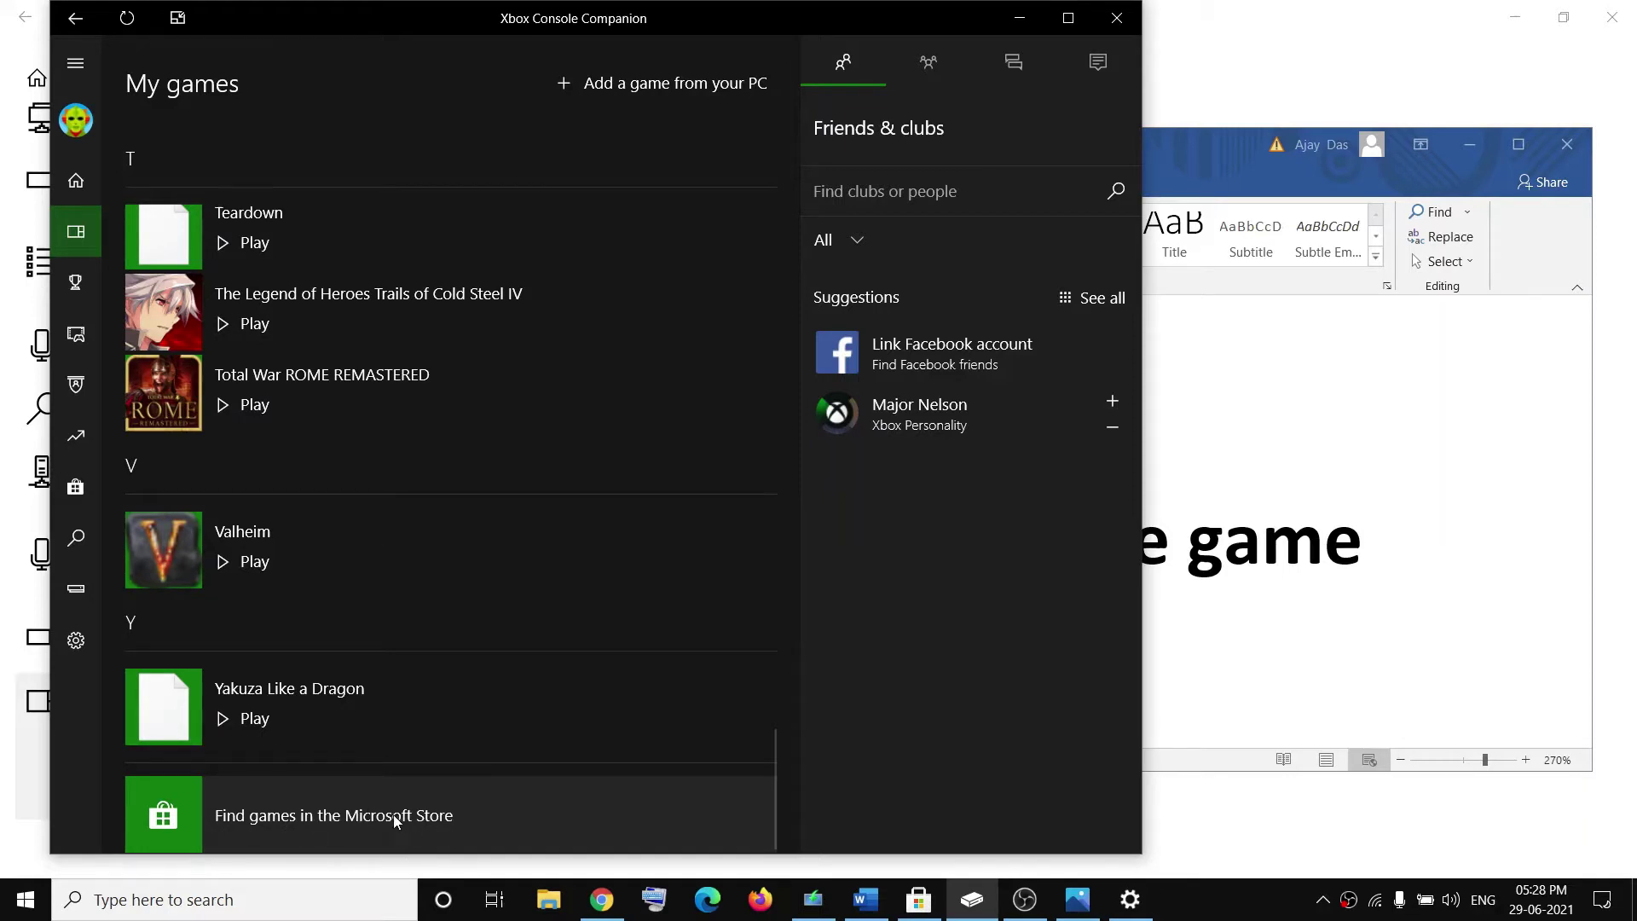
{"action": "left_click", "coordinate": [1018, 18]}
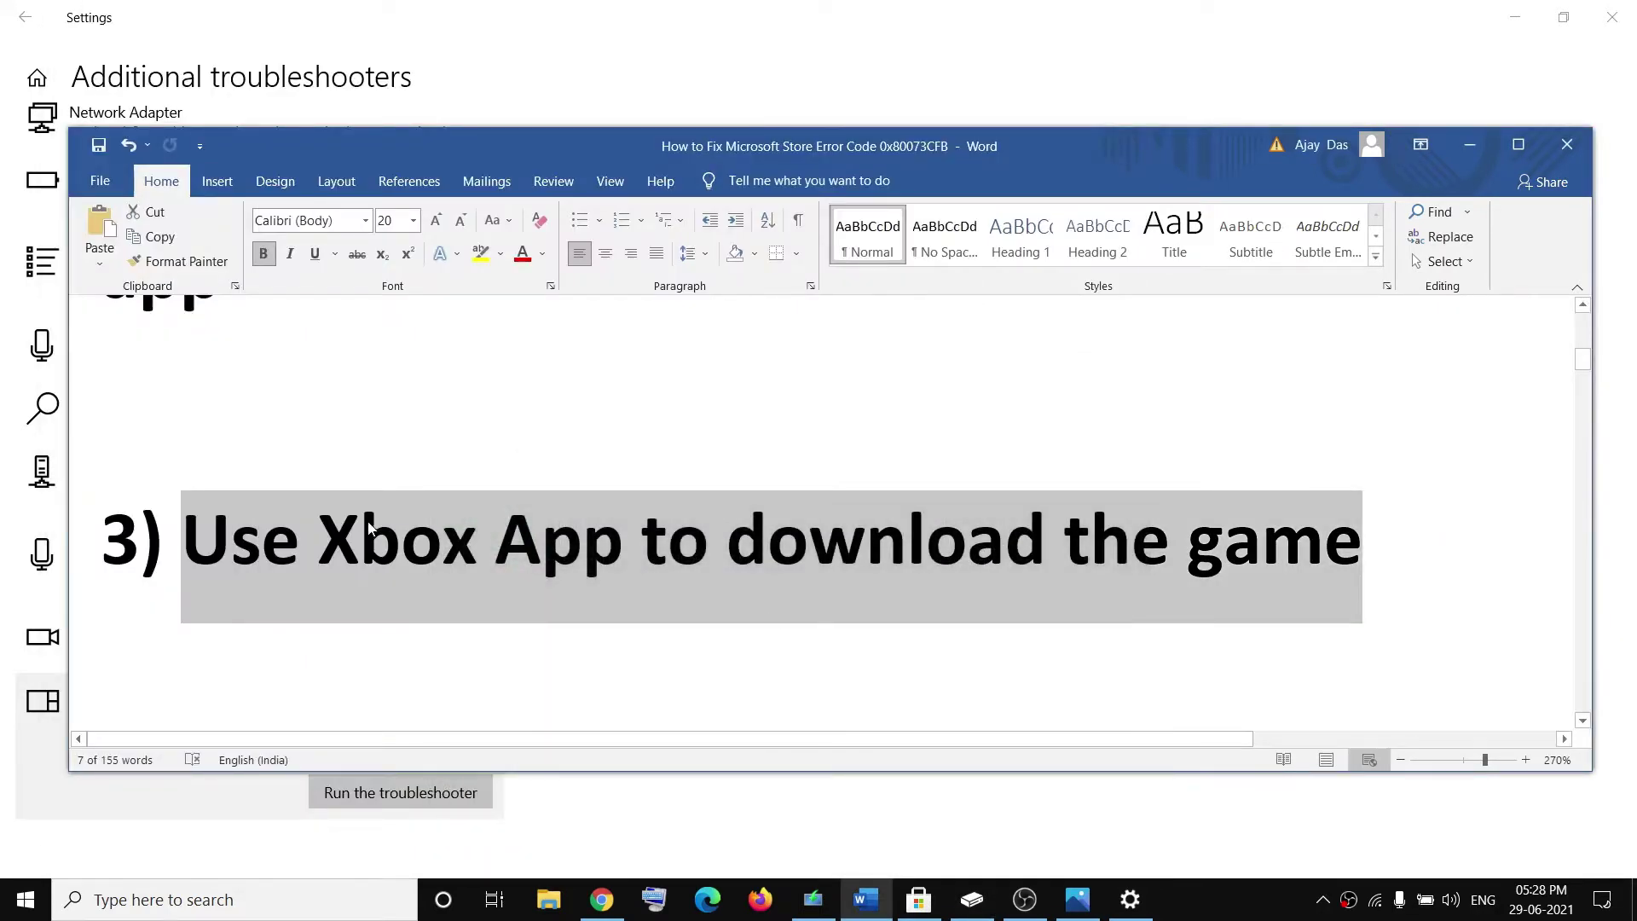
Step: Run Windows Network Diagnostics on All network adapters from the network tray icon
{"action": "scroll", "coordinate": [368, 528], "scroll_direction": "down", "scroll_amount": 3}
{"action": "left_click_drag", "start_coordinate": [195, 546], "coordinate": [1102, 542]}
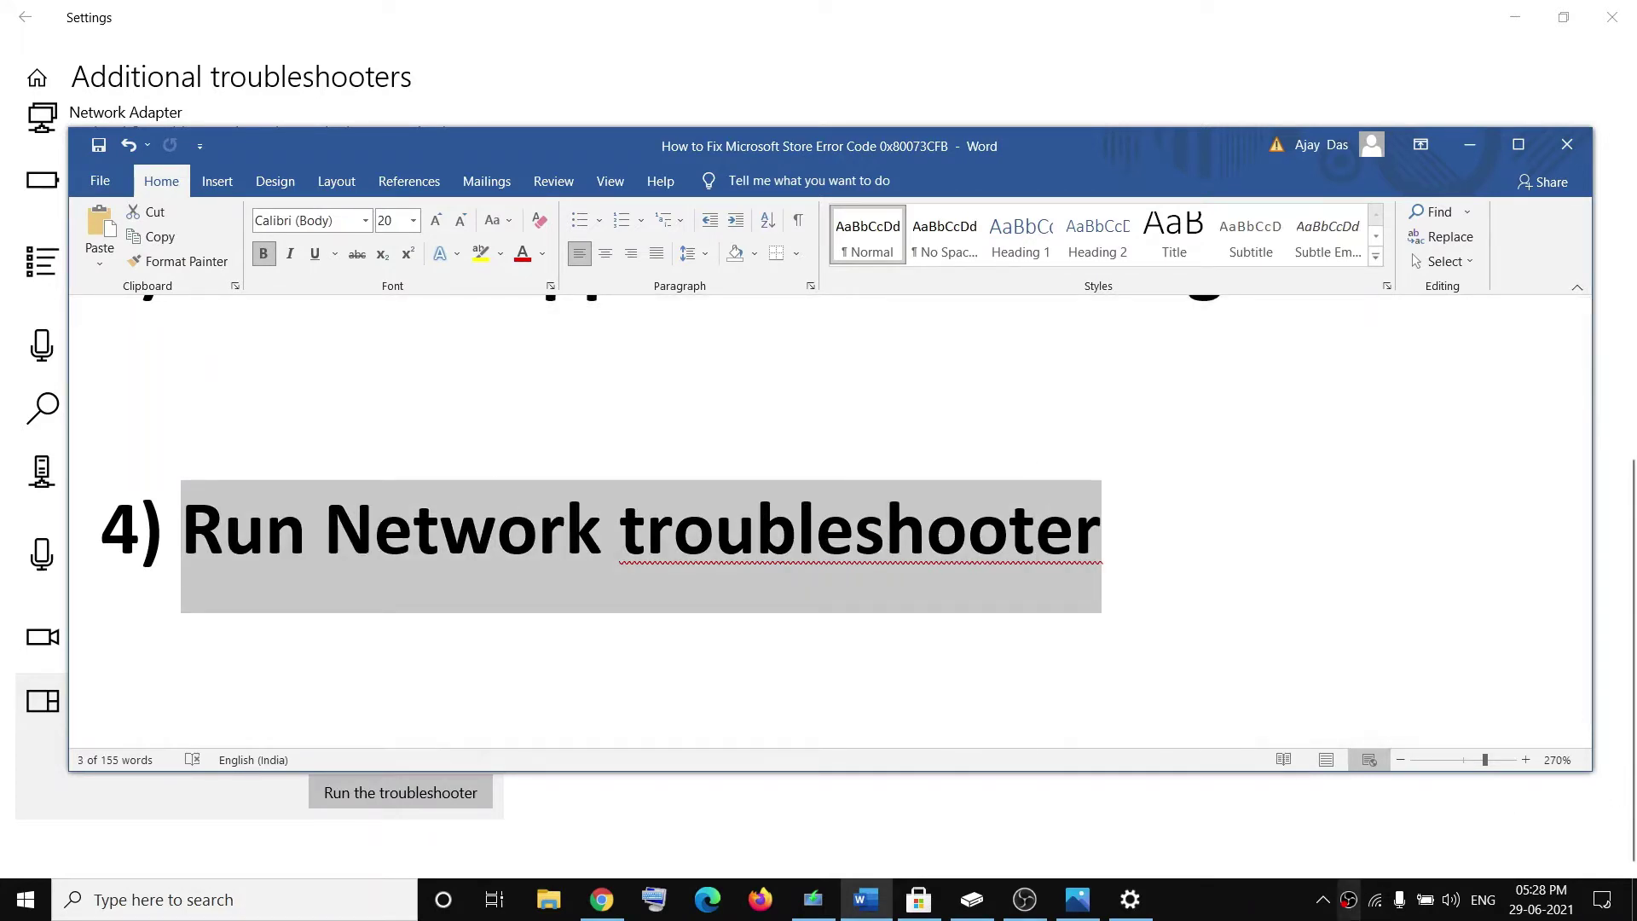
{"action": "right_click", "coordinate": [1378, 907]}
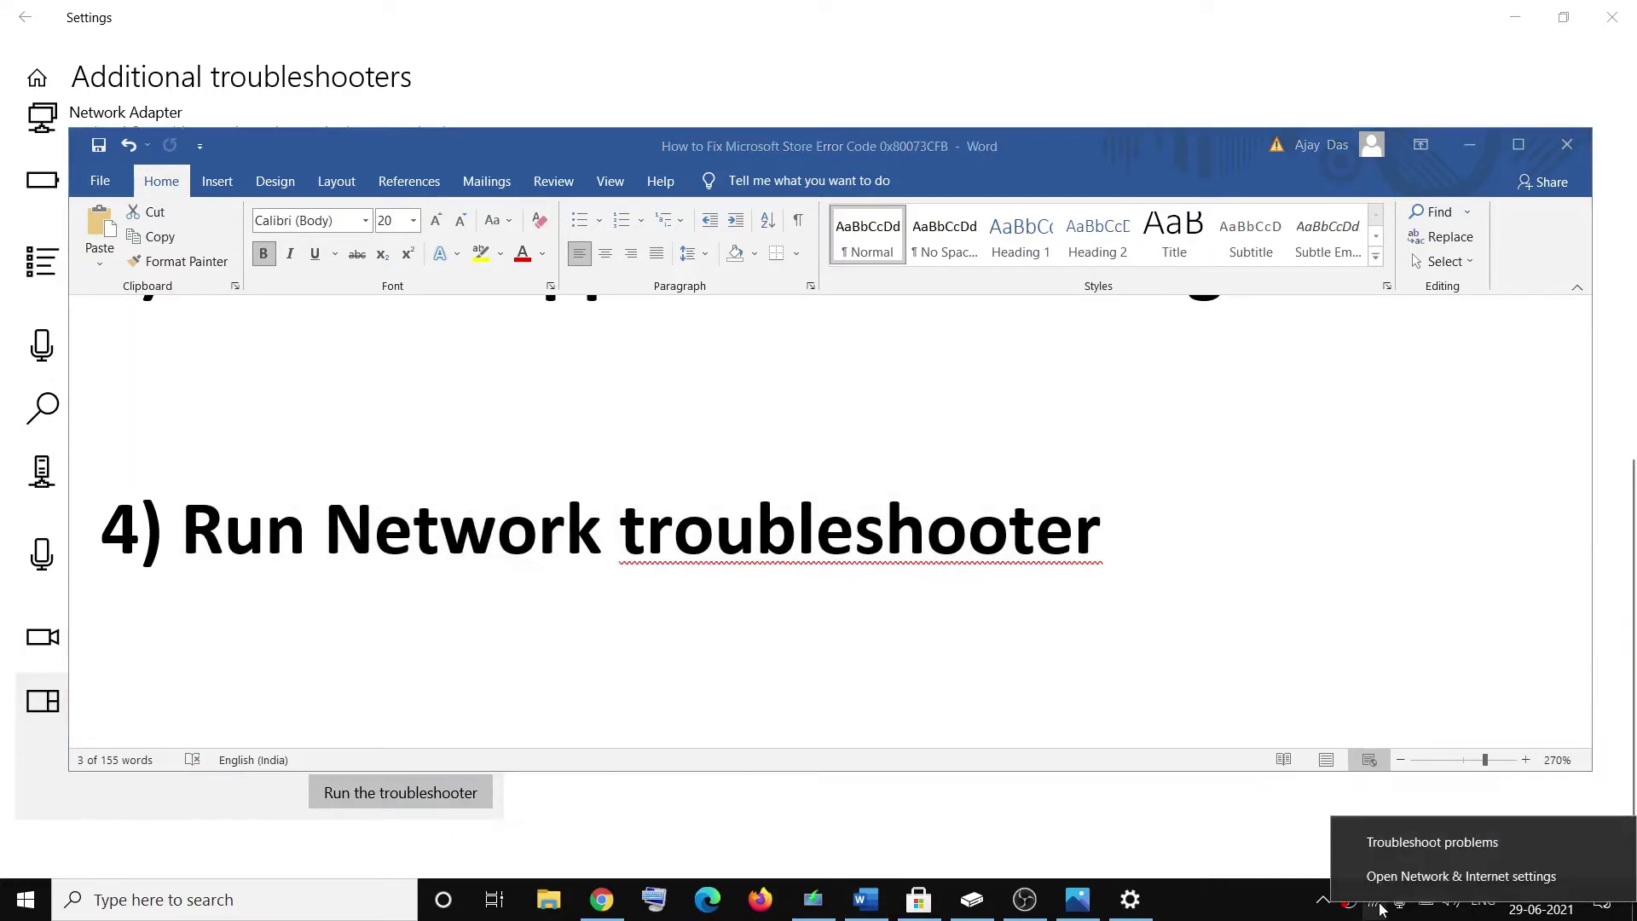
{"action": "left_click", "coordinate": [1453, 844]}
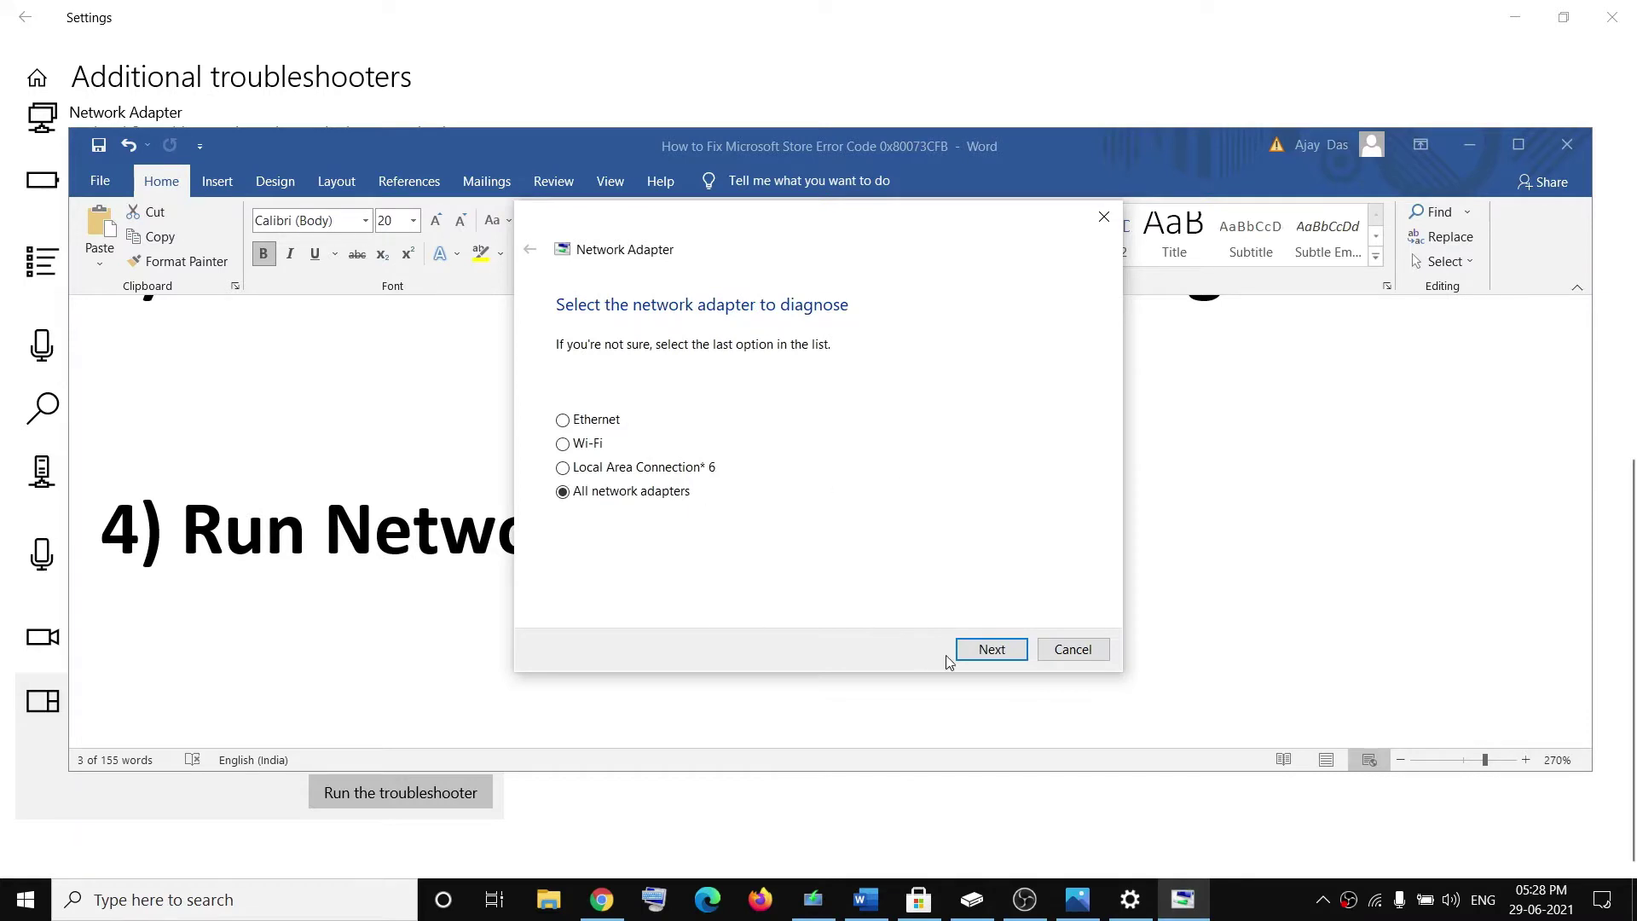
{"action": "left_click", "coordinate": [988, 650]}
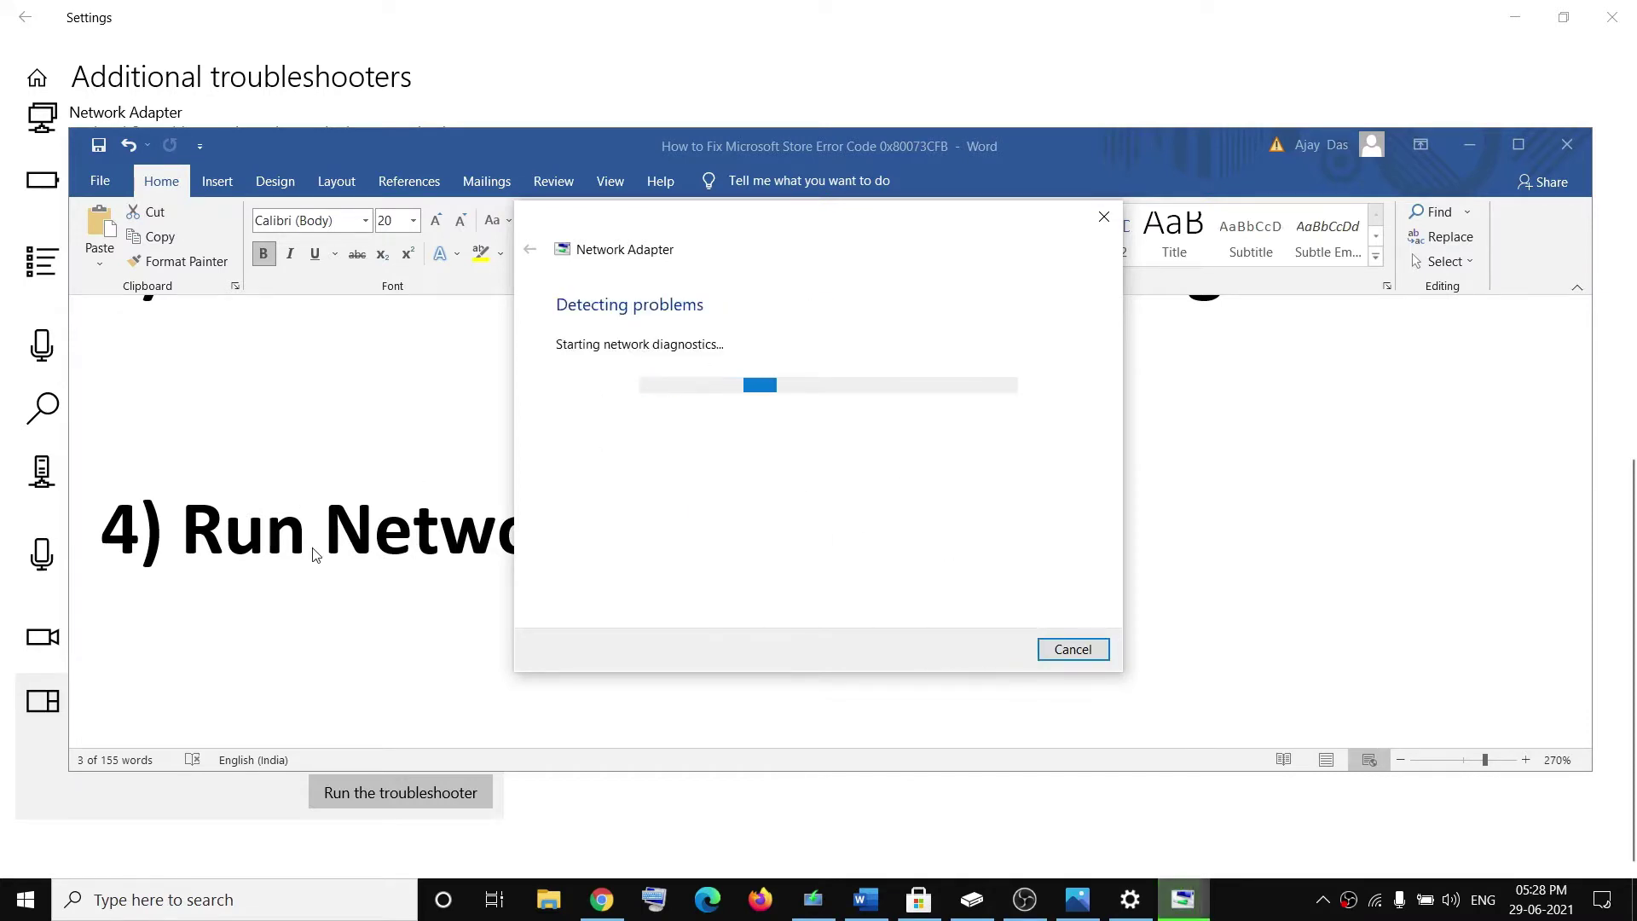
Step: Back in the Word guide, highlight the fix 5 heading about the proxy server
{"action": "key", "text": "alt+Tab"}
{"action": "scroll", "coordinate": [580, 498], "scroll_direction": "down", "scroll_amount": 5}
{"action": "scroll", "coordinate": [581, 499], "scroll_direction": "up", "scroll_amount": 2}
{"action": "left_click_drag", "start_coordinate": [182, 523], "coordinate": [647, 522]}
{"action": "left_click_drag", "start_coordinate": [860, 519], "coordinate": [1200, 542]}
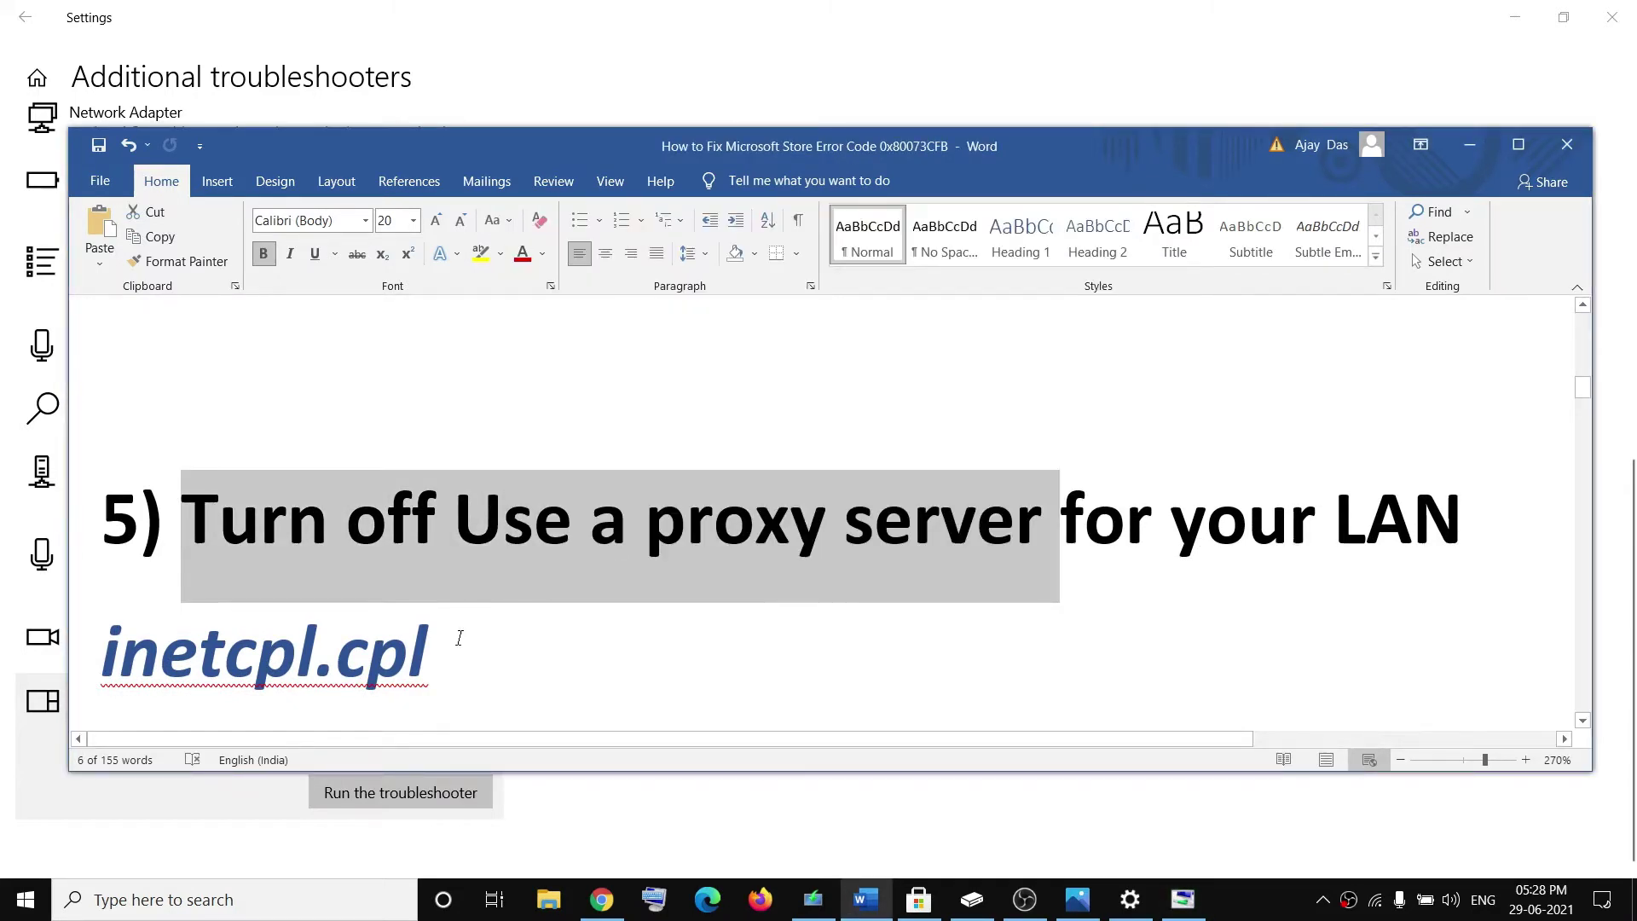
Step: Copy inetcpl.cpl from the guide and open Internet Properties through Windows search
{"action": "left_click_drag", "start_coordinate": [460, 638], "coordinate": [155, 636]}
{"action": "key", "text": "ctrl+c"}
{"action": "left_click", "coordinate": [234, 899]}
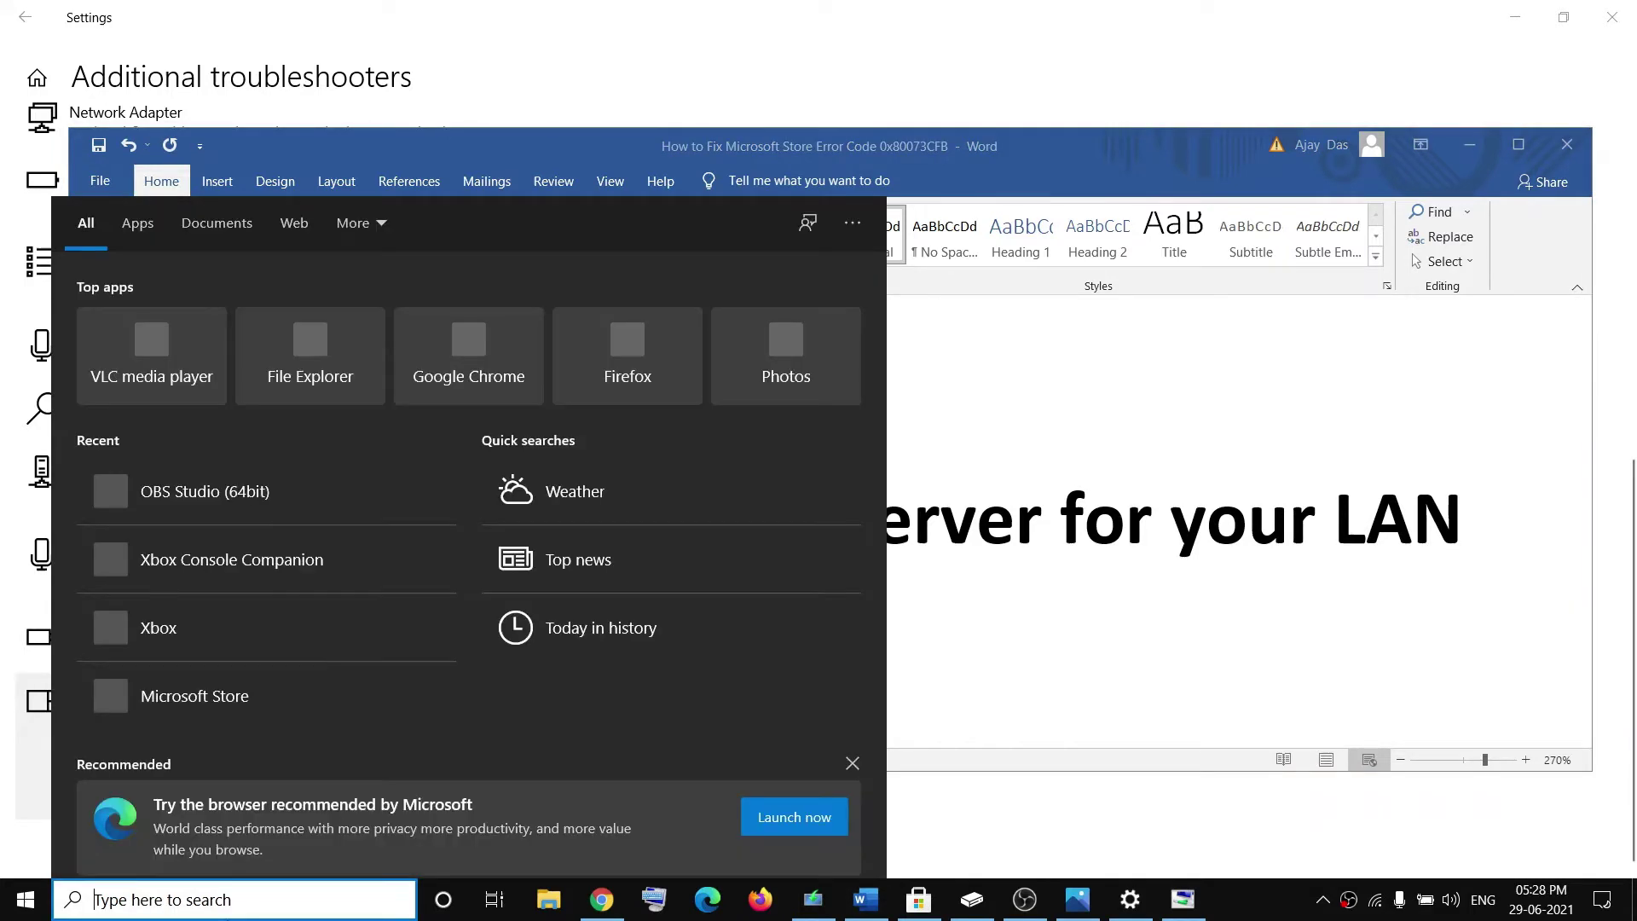
{"action": "key", "text": "ctrl+v"}
{"action": "key", "text": "shift+Left"}
{"action": "key", "text": "shift+Left"}
{"action": "key", "text": "shift+Left"}
{"action": "key", "text": "shift+Left"}
{"action": "key", "text": "shift+Left"}
{"action": "key", "text": "shift+Left"}
{"action": "key", "text": "shift+Left"}
{"action": "key", "text": "shift+Left"}
{"action": "key", "text": "shift+Left"}
{"action": "key", "text": "shift+Left"}
{"action": "key", "text": "shift+Left"}
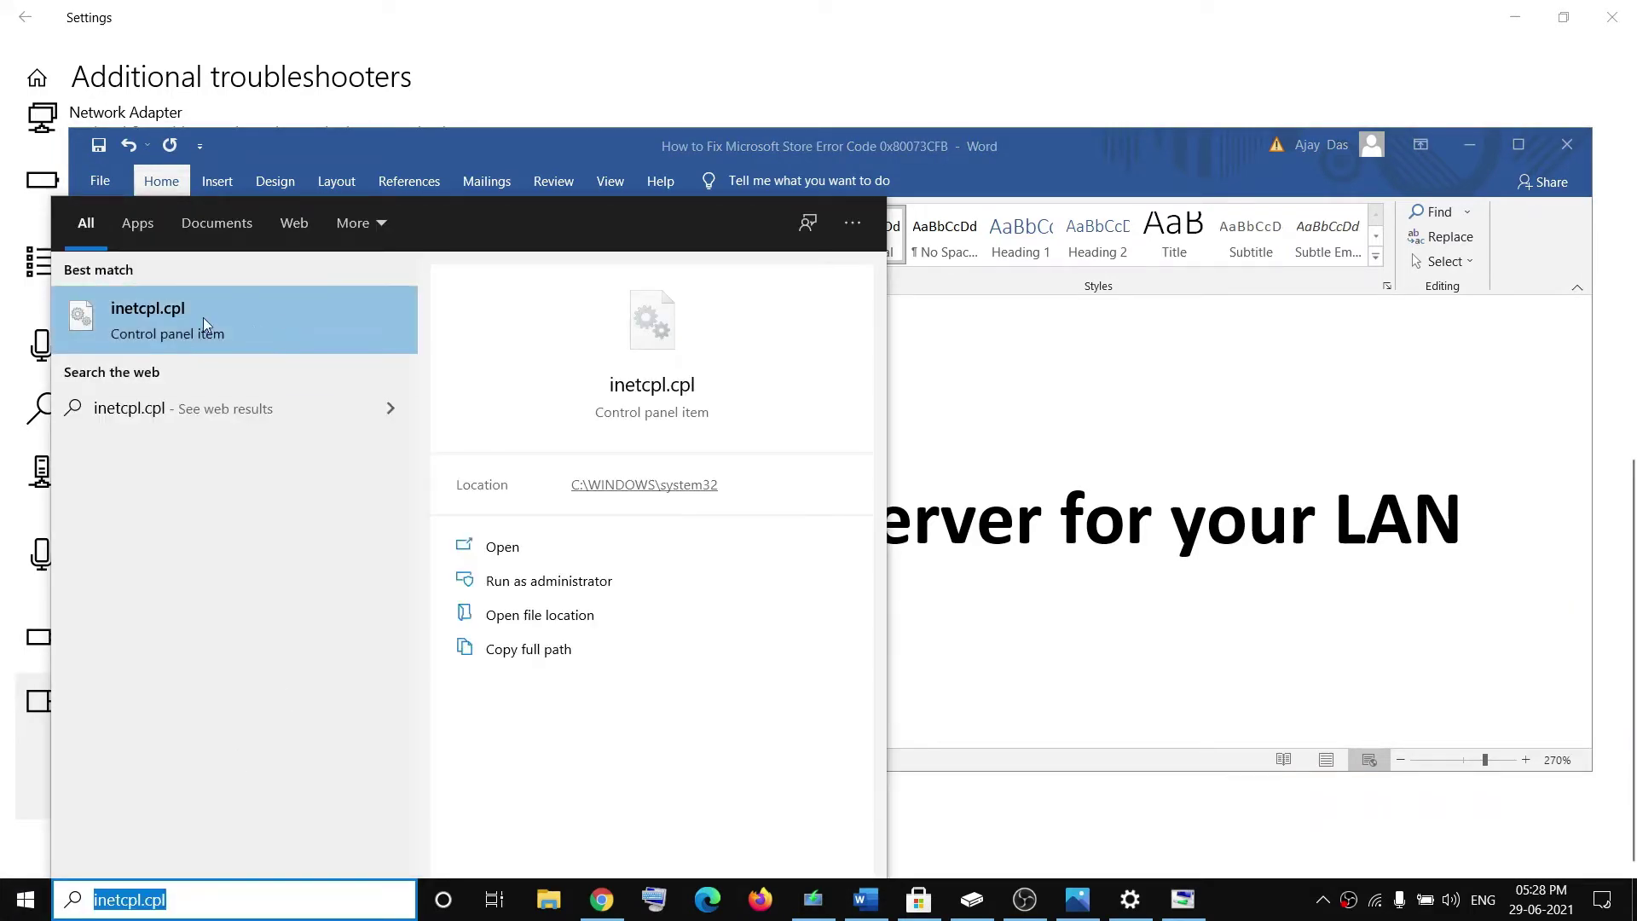
{"action": "left_click", "coordinate": [198, 320]}
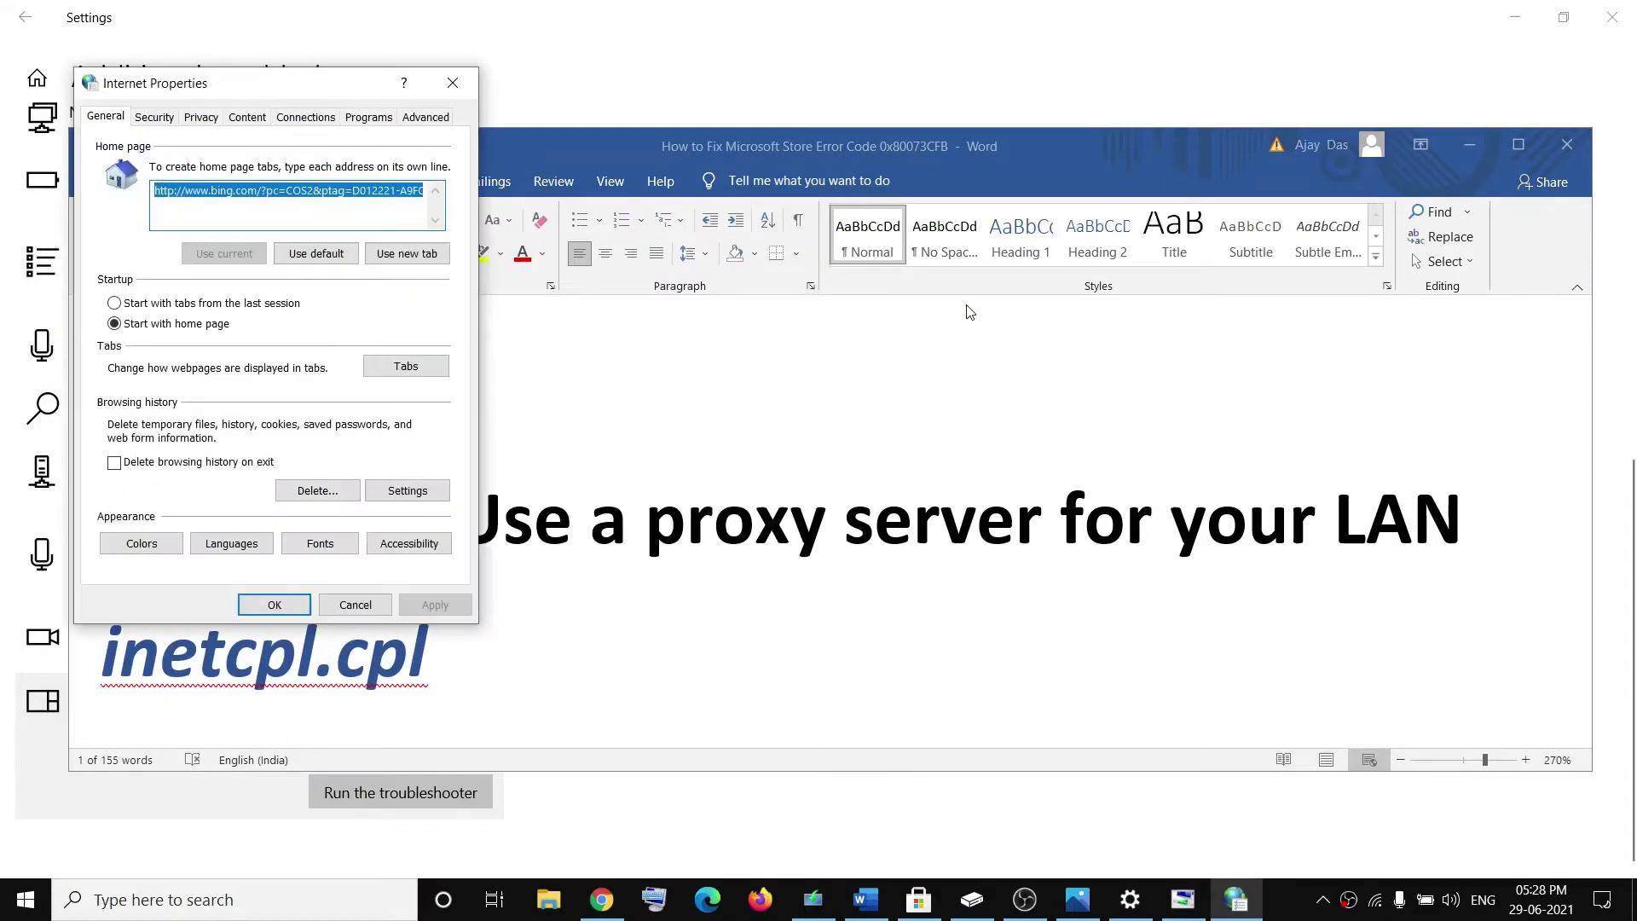
Step: Untick 'Use a proxy server for your LAN' under Connections > LAN settings and confirm with OK
{"action": "left_click_drag", "start_coordinate": [296, 85], "coordinate": [858, 137]}
{"action": "left_click", "coordinate": [869, 170]}
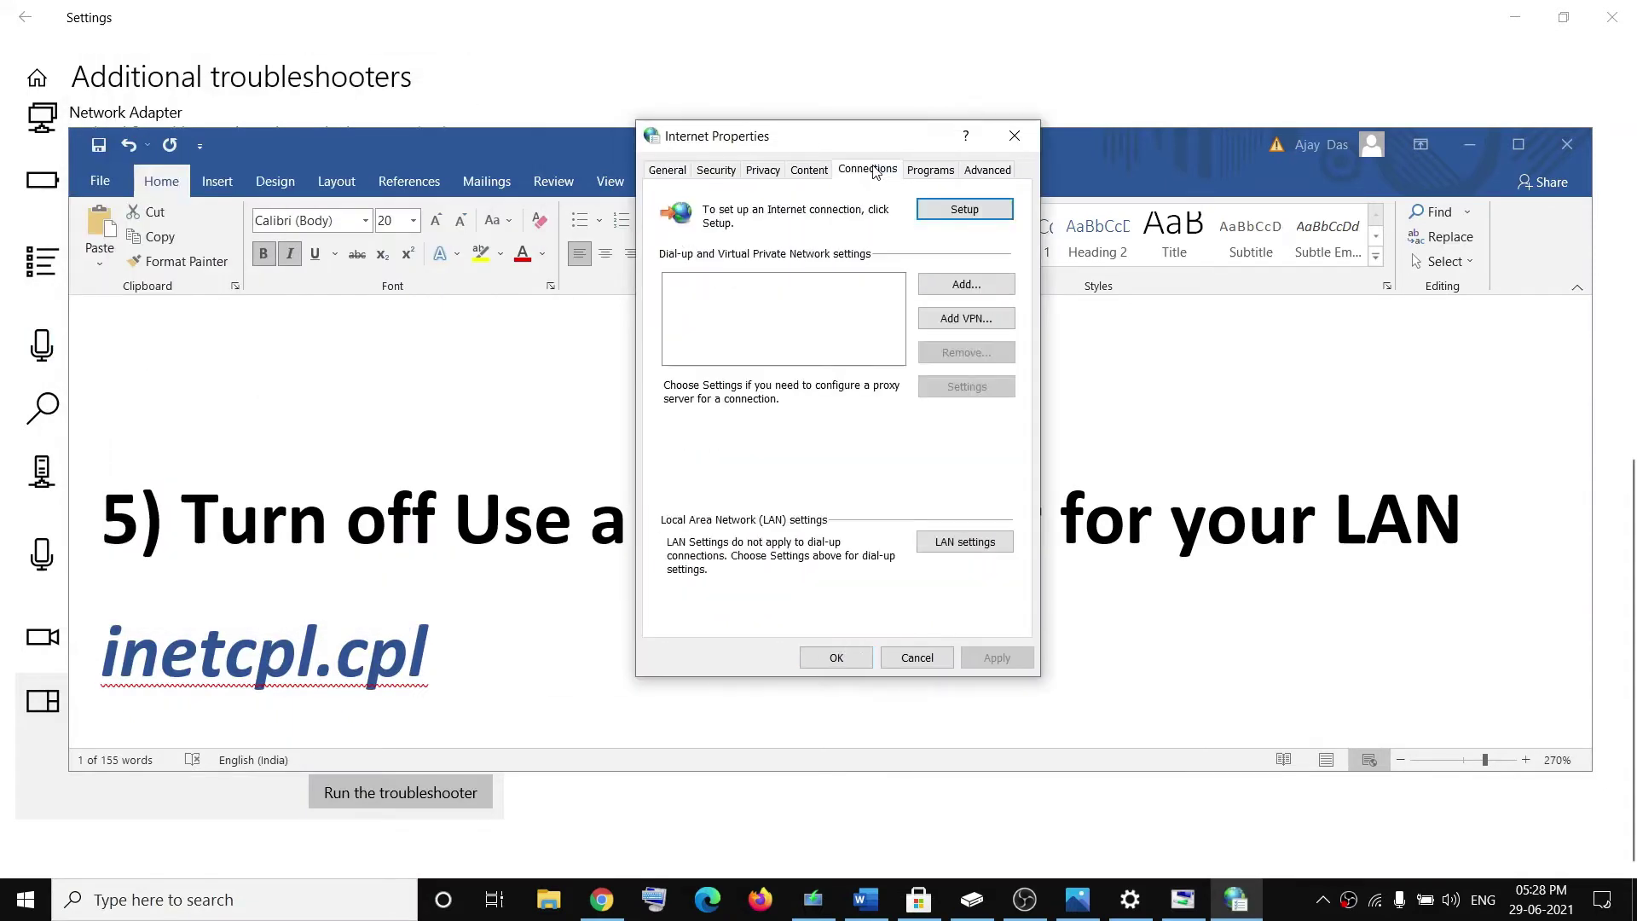
{"action": "left_click", "coordinate": [964, 543]}
{"action": "left_click", "coordinate": [672, 375]}
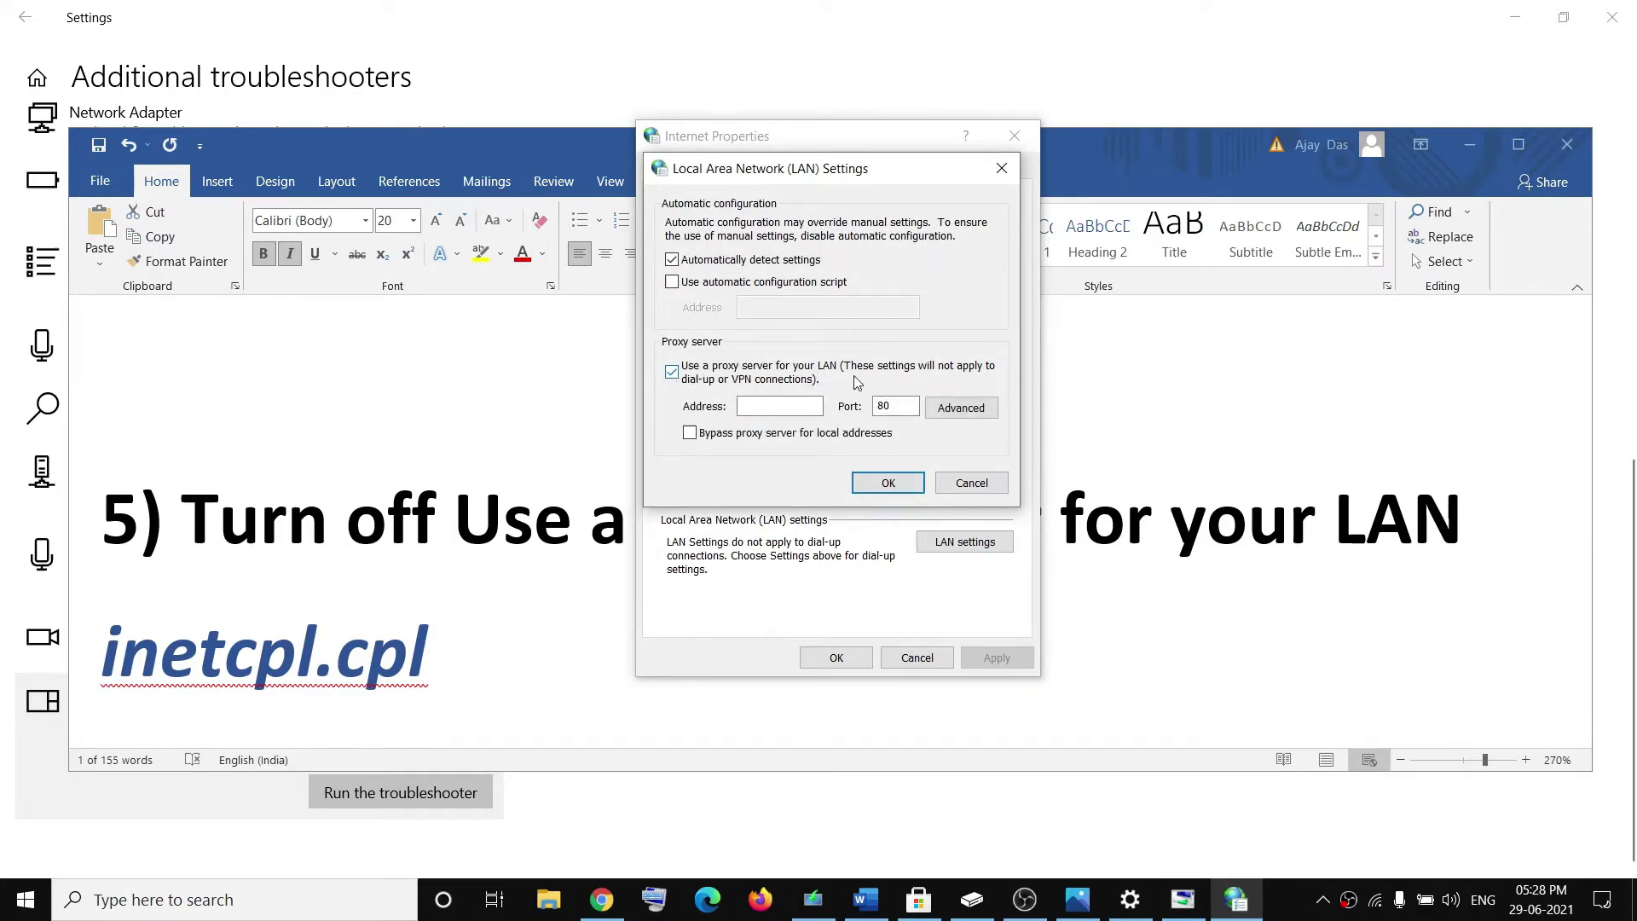
{"action": "left_click", "coordinate": [686, 385]}
{"action": "left_click", "coordinate": [887, 482]}
{"action": "left_click", "coordinate": [836, 656]}
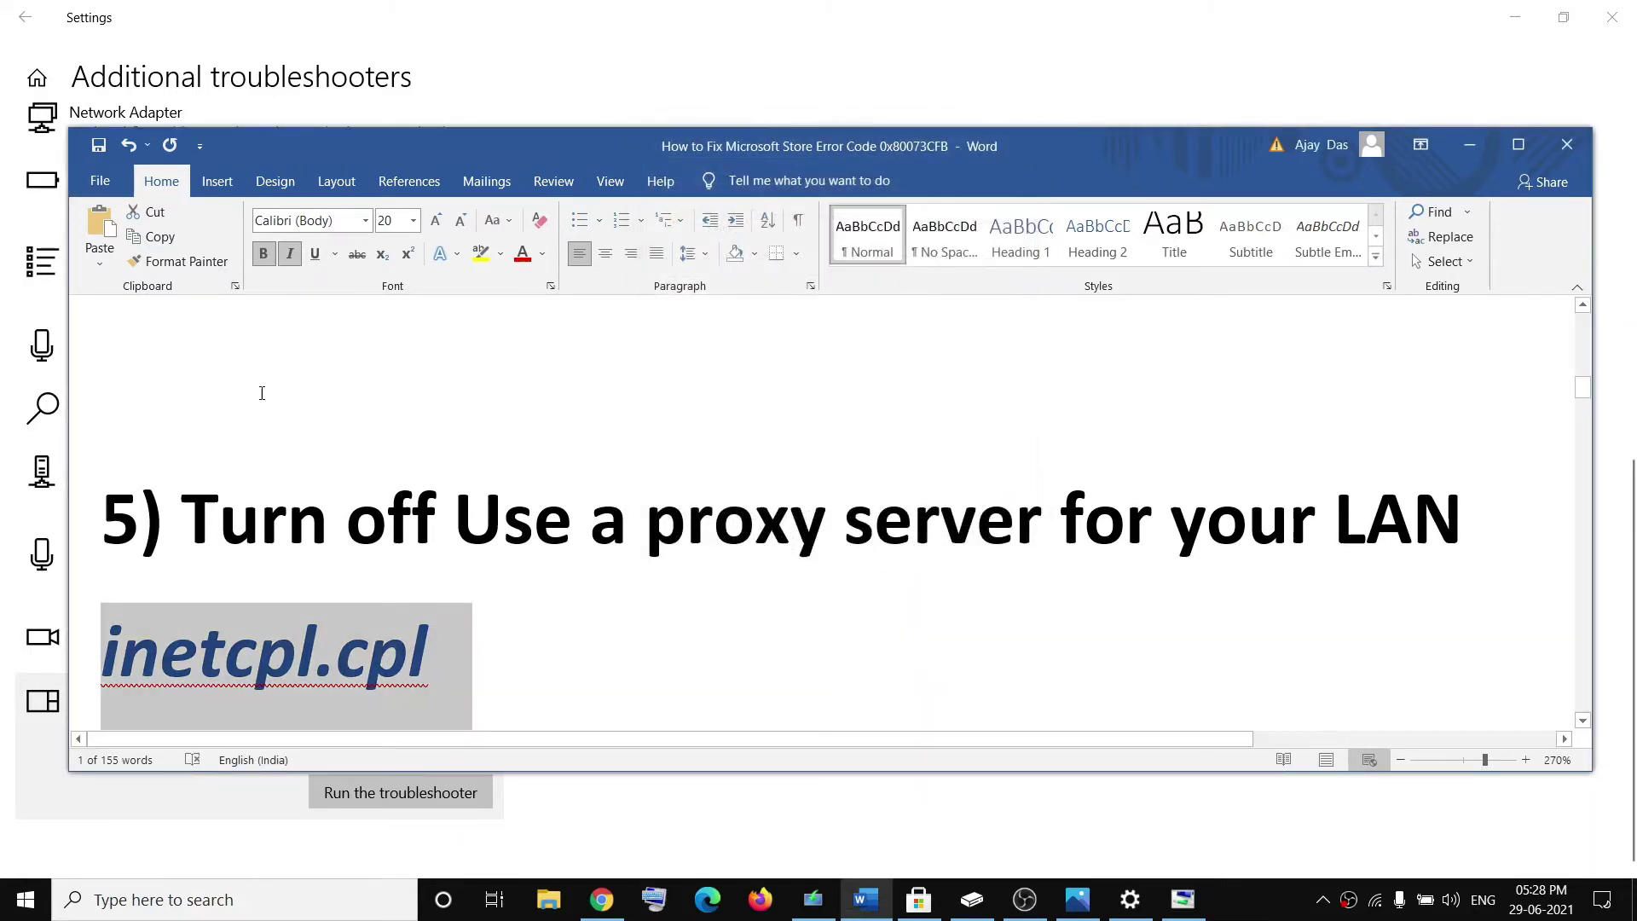
Step: Copy wsreset from the guide and run it as administrator from Windows search
{"action": "scroll", "coordinate": [584, 657], "scroll_direction": "down", "scroll_amount": 5}
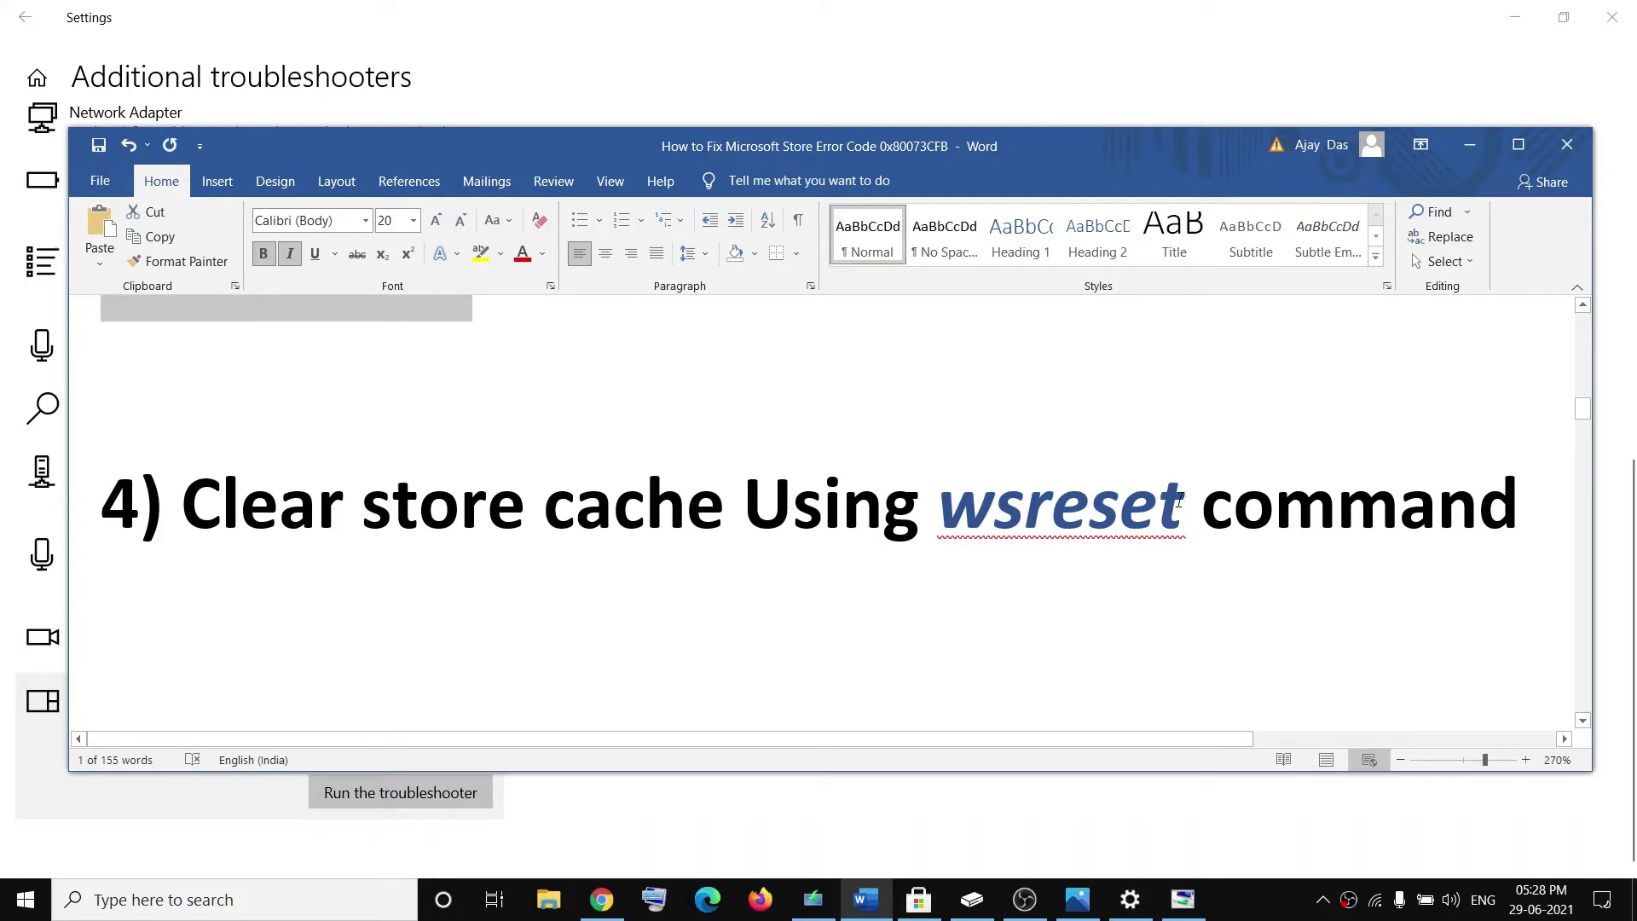
{"action": "left_click_drag", "start_coordinate": [1180, 500], "coordinate": [986, 497]}
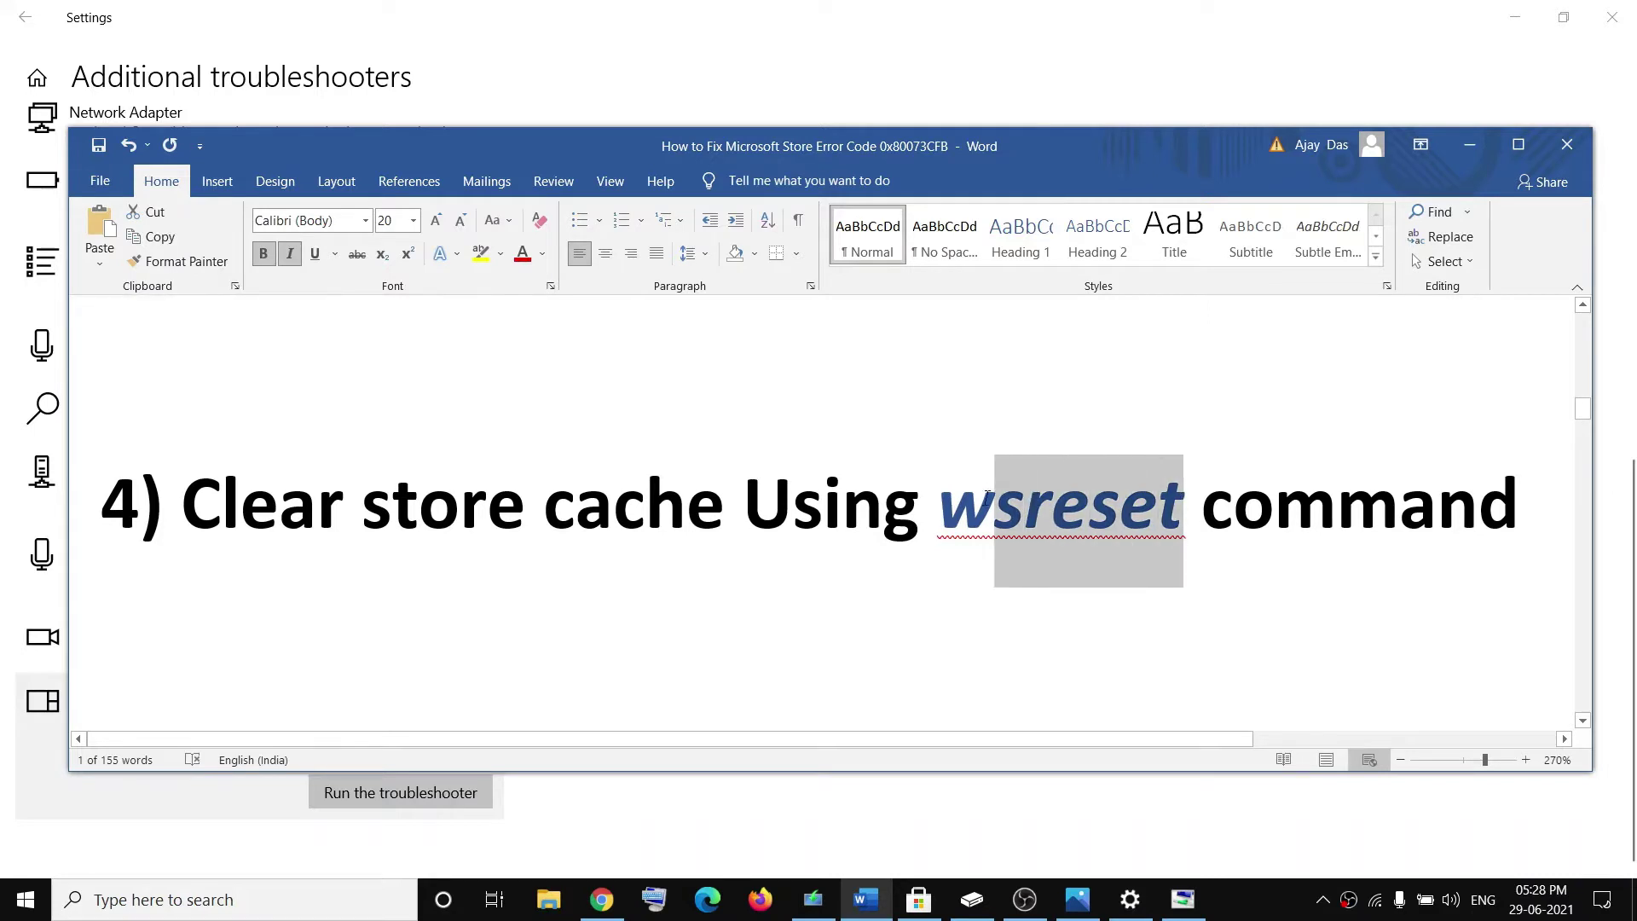
{"action": "left_click", "coordinate": [1177, 513]}
{"action": "left_click_drag", "start_coordinate": [1181, 508], "coordinate": [950, 504]}
{"action": "key", "text": "ctrl+c"}
{"action": "left_click", "coordinate": [256, 899]}
{"action": "key", "text": "ctrl+v"}
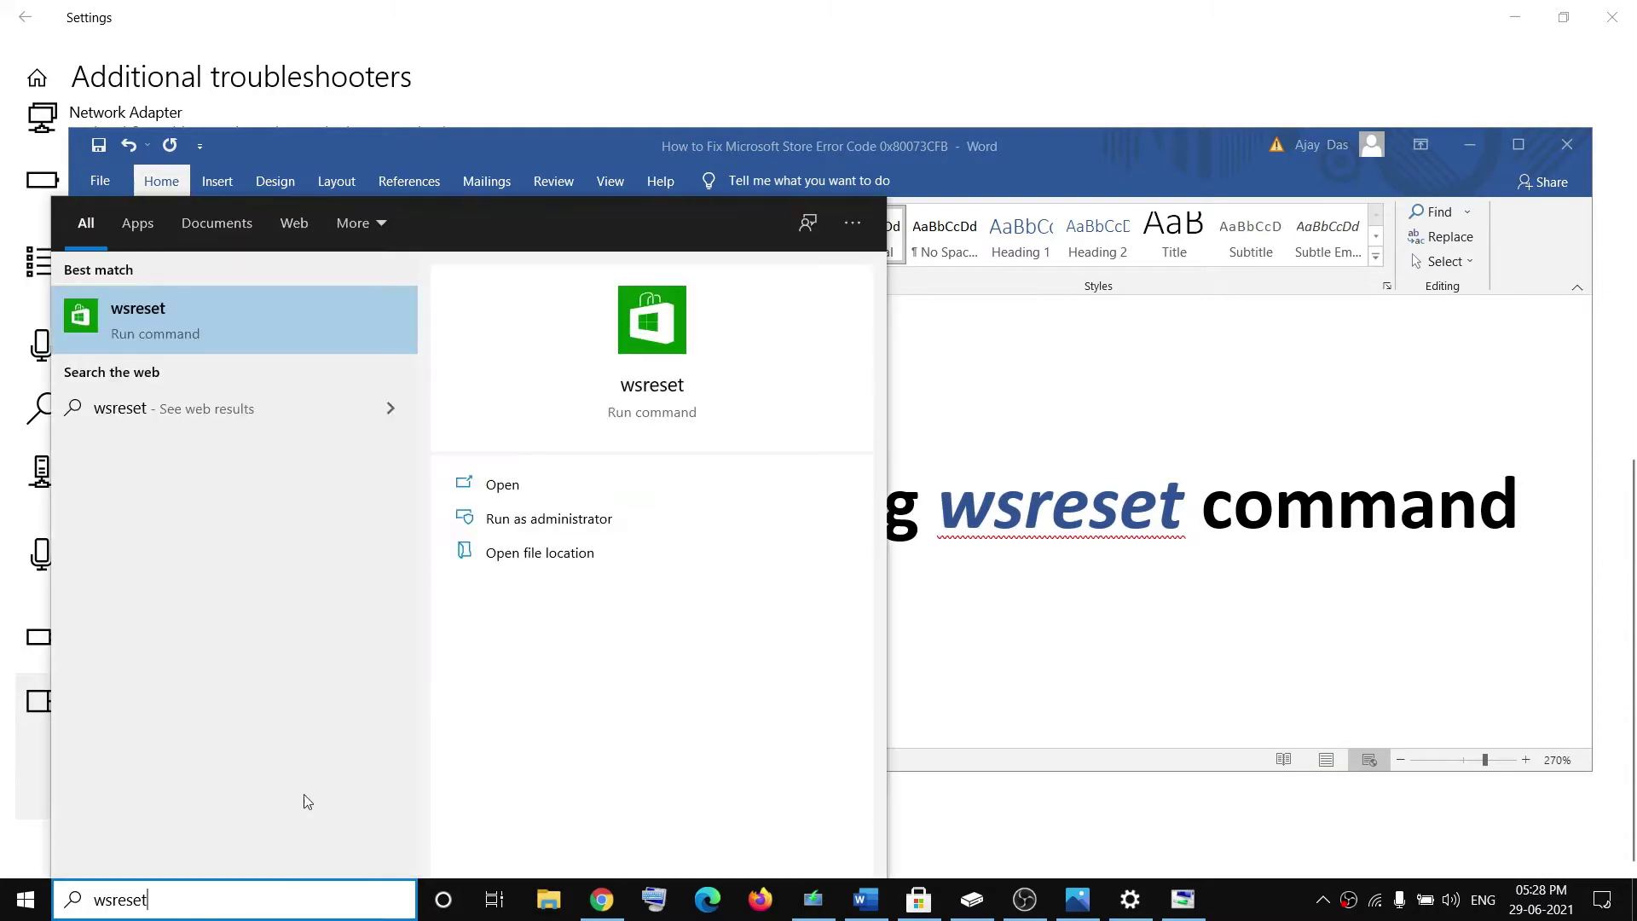
{"action": "right_click", "coordinate": [141, 327]}
{"action": "left_click", "coordinate": [243, 341]}
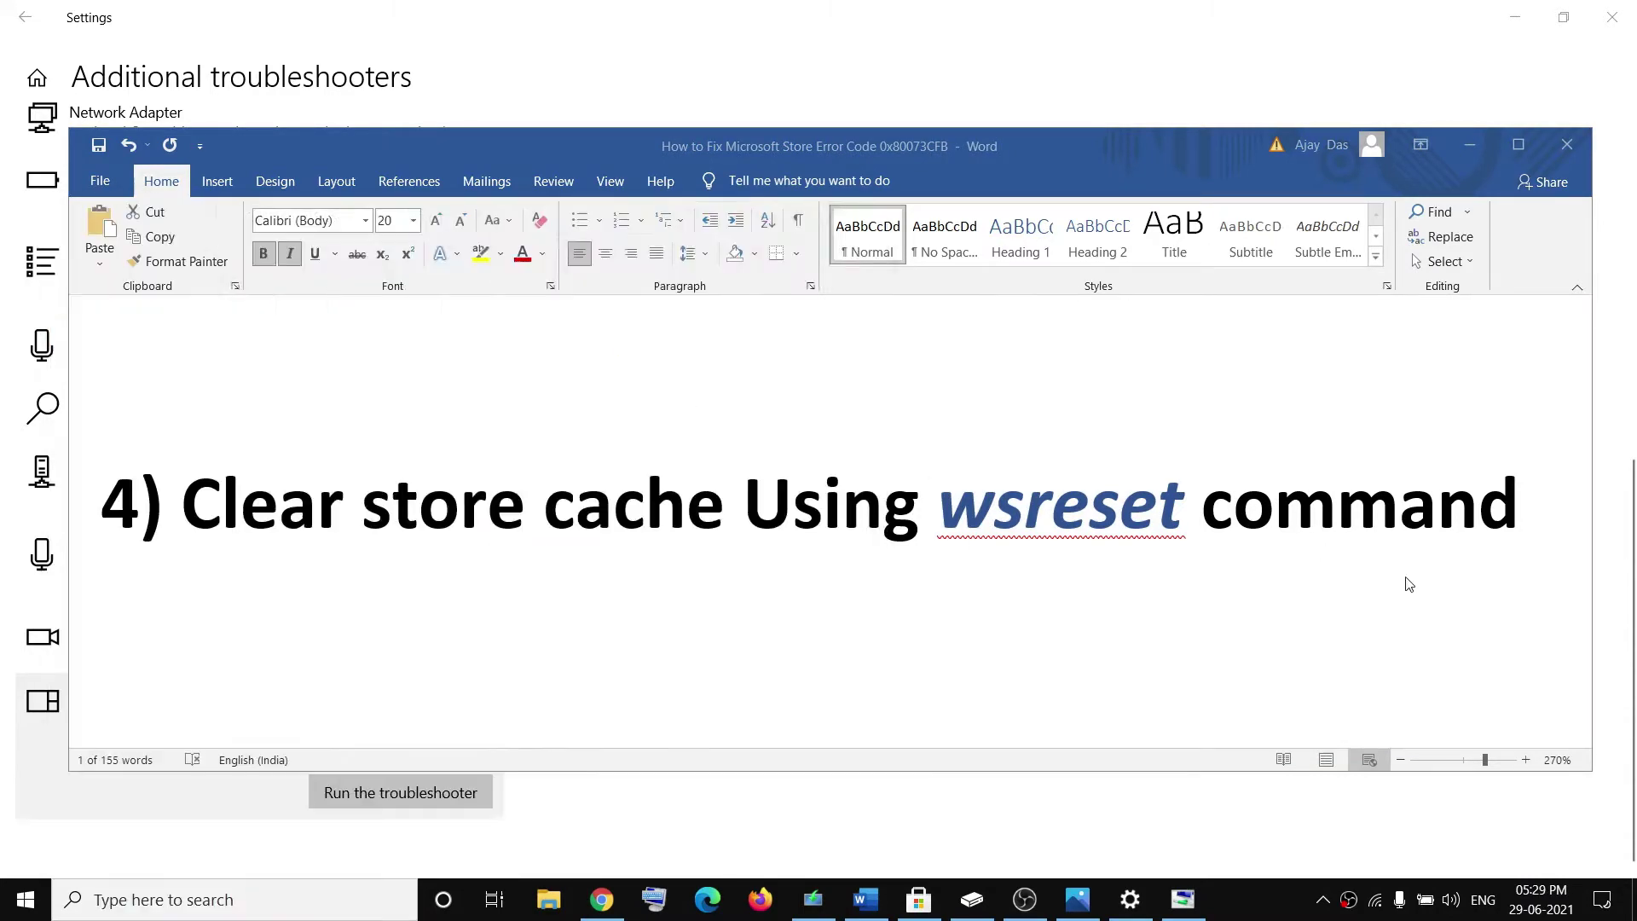
{"action": "left_click_drag", "start_coordinate": [729, 217], "coordinate": [1050, 226]}
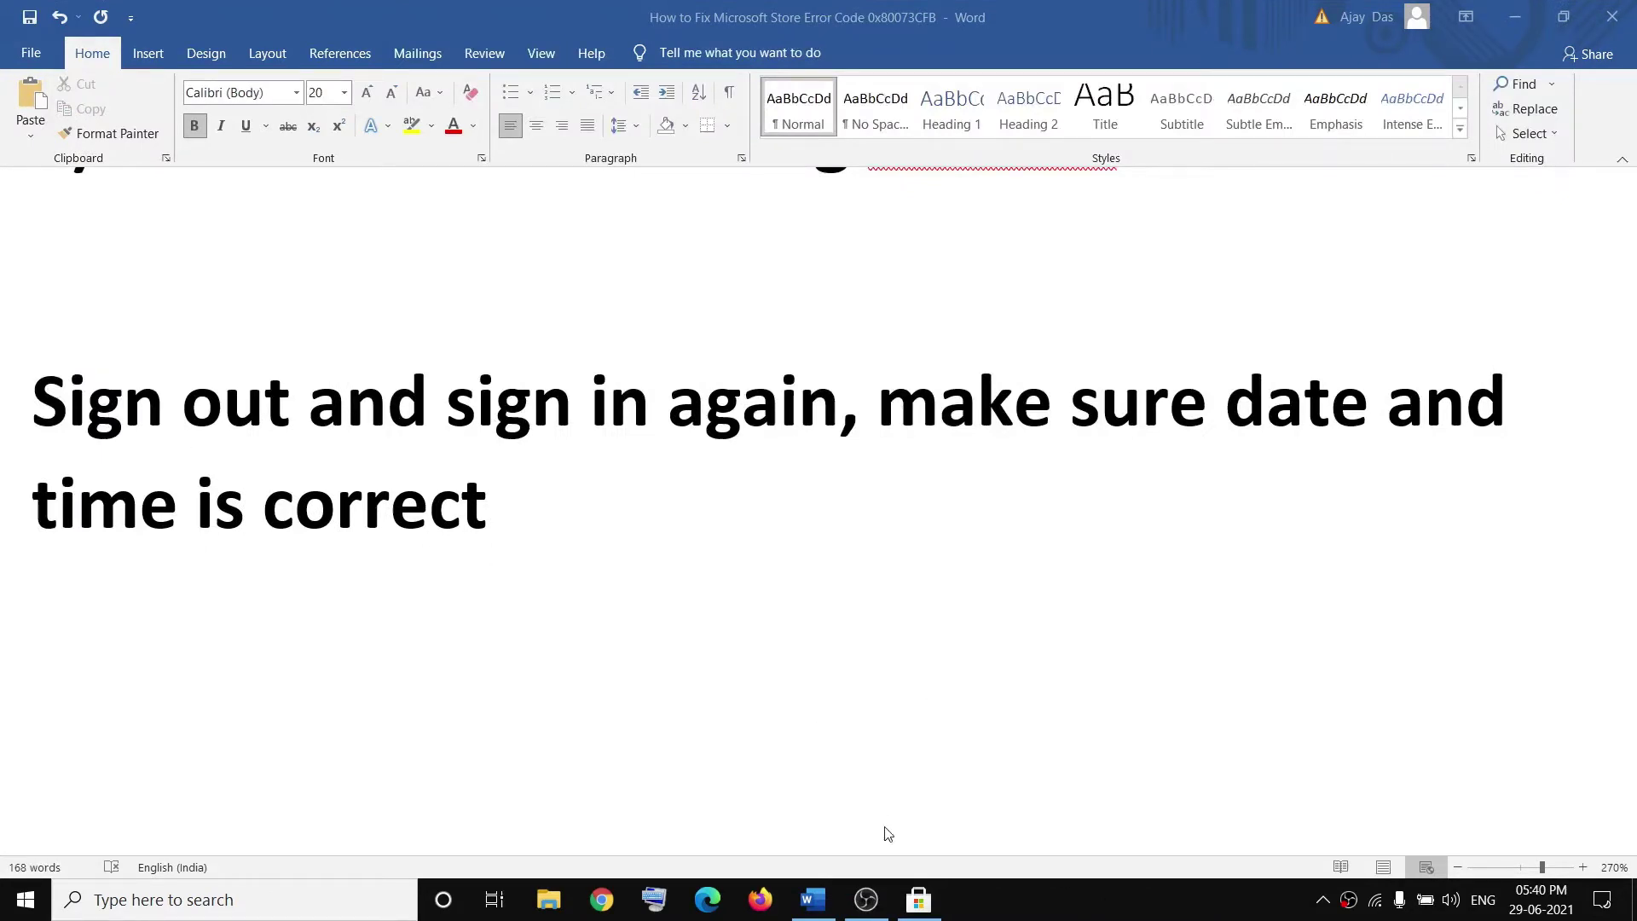
Step: Sign out of Microsoft Store, then sign back in with the same Microsoft account and its PIN
{"action": "left_click", "coordinate": [919, 900]}
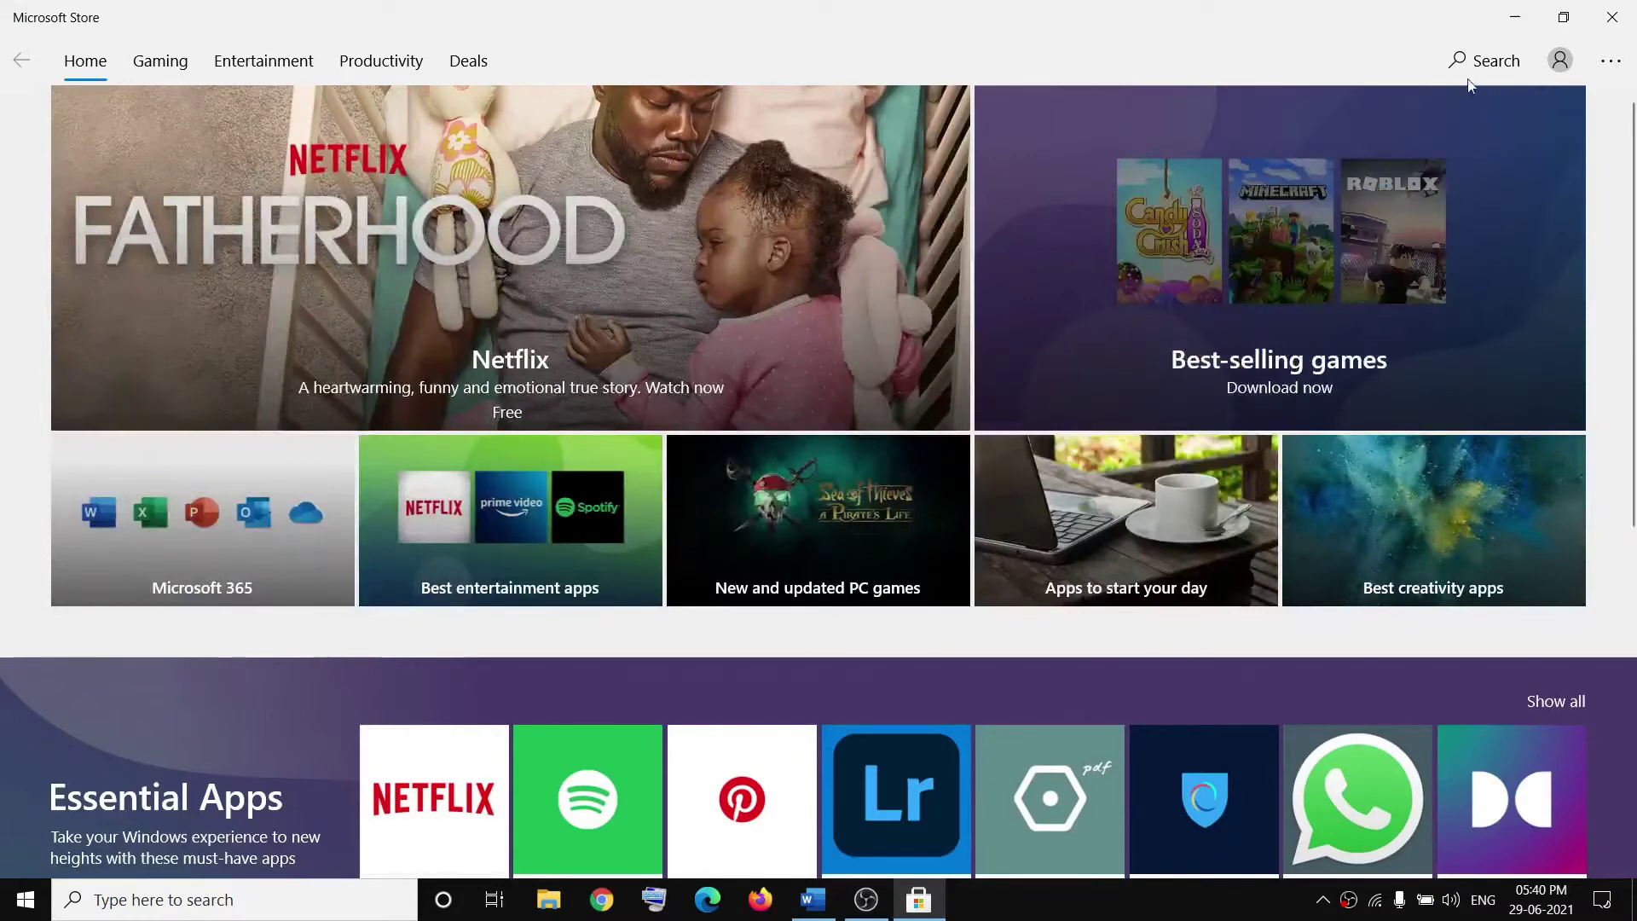
{"action": "left_click", "coordinate": [1560, 61]}
{"action": "left_click", "coordinate": [1432, 187]}
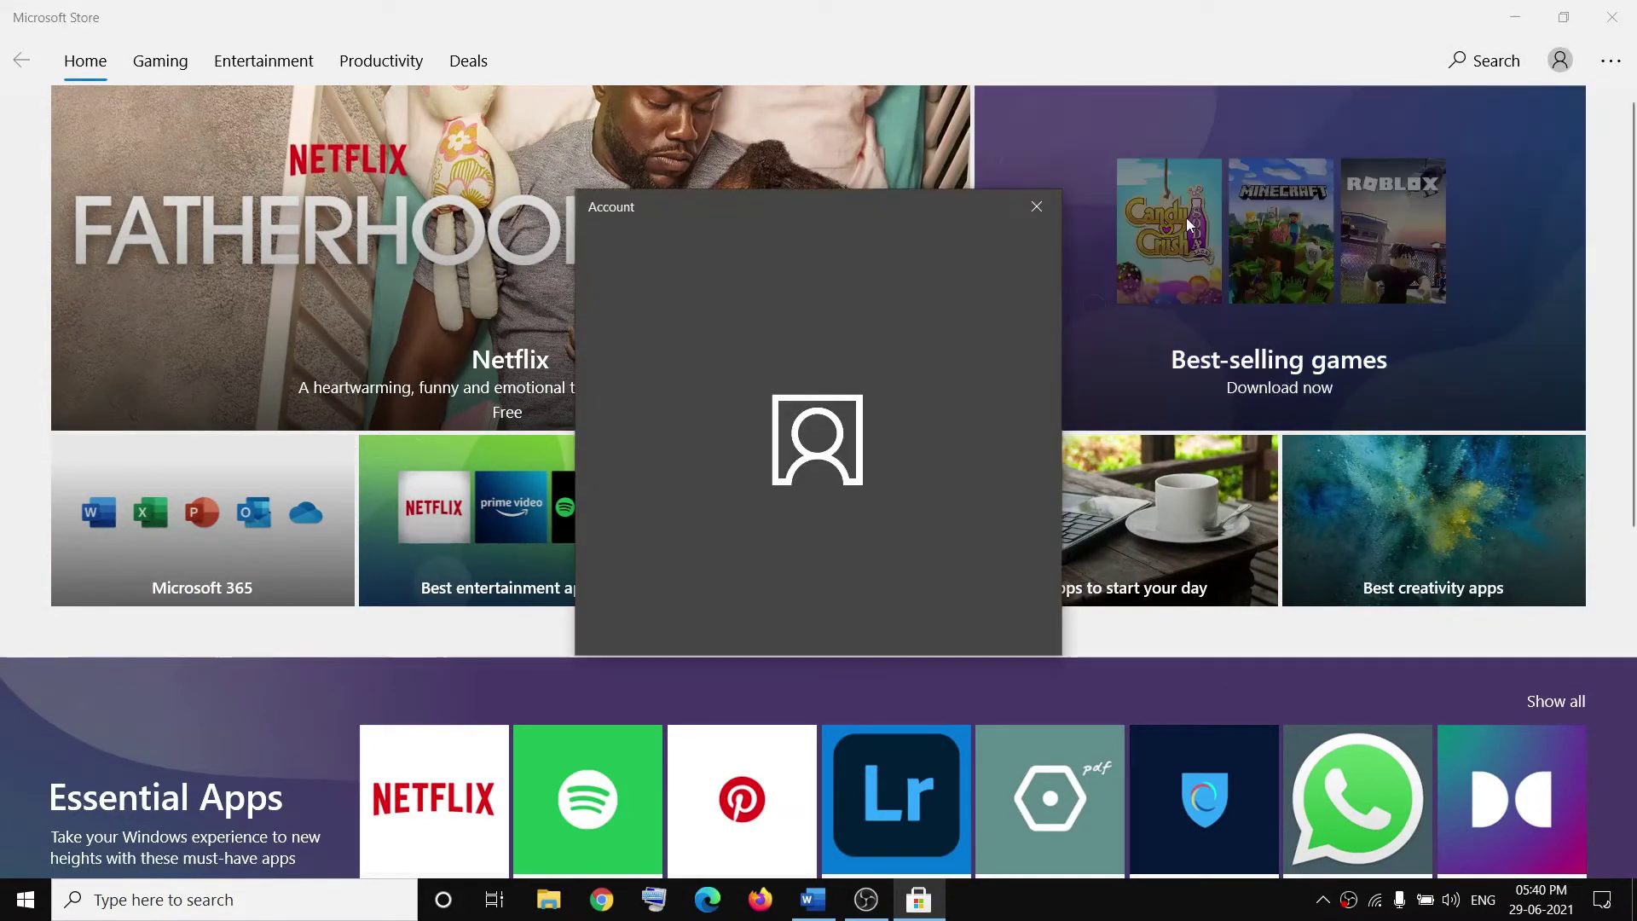
{"action": "left_click", "coordinate": [674, 344]}
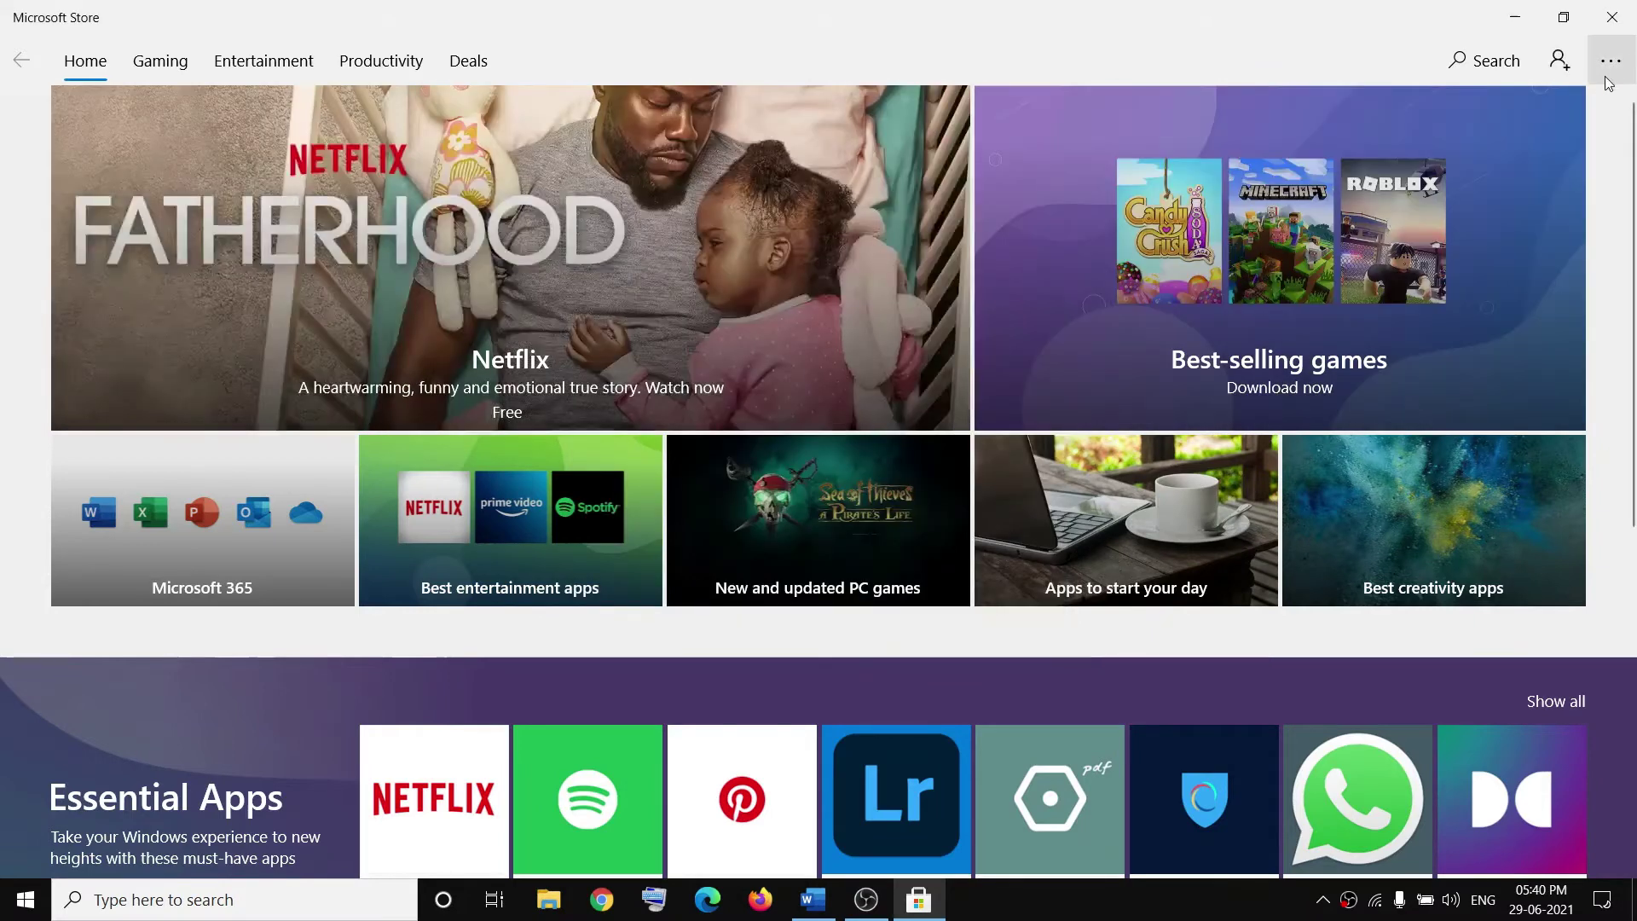
{"action": "left_click", "coordinate": [1560, 61]}
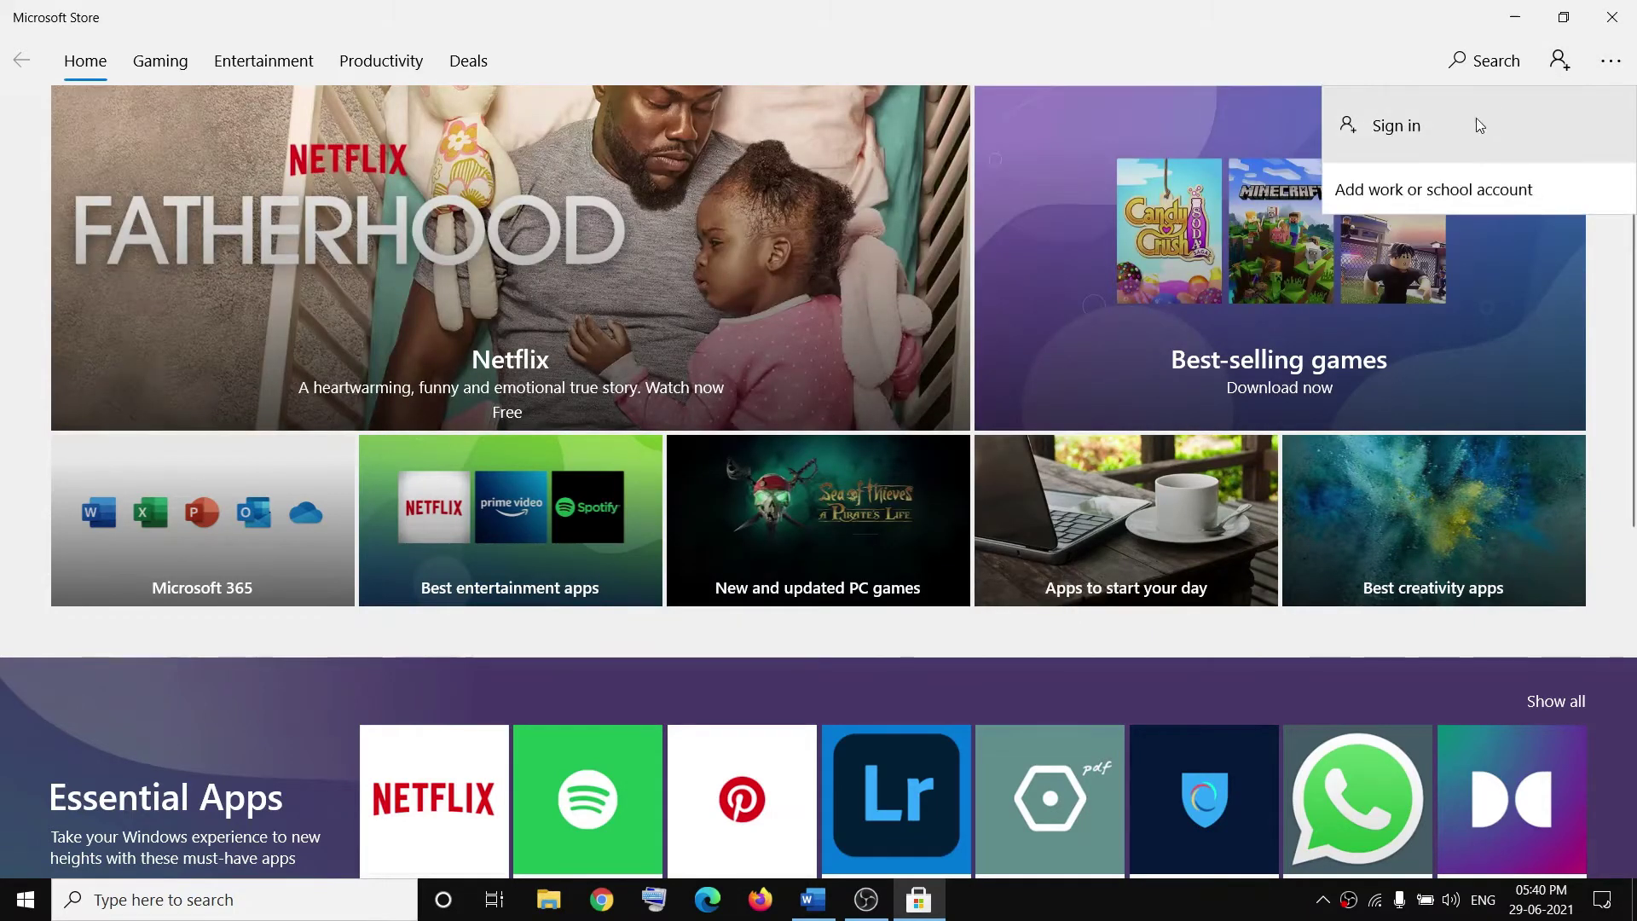
{"action": "left_click", "coordinate": [1372, 127]}
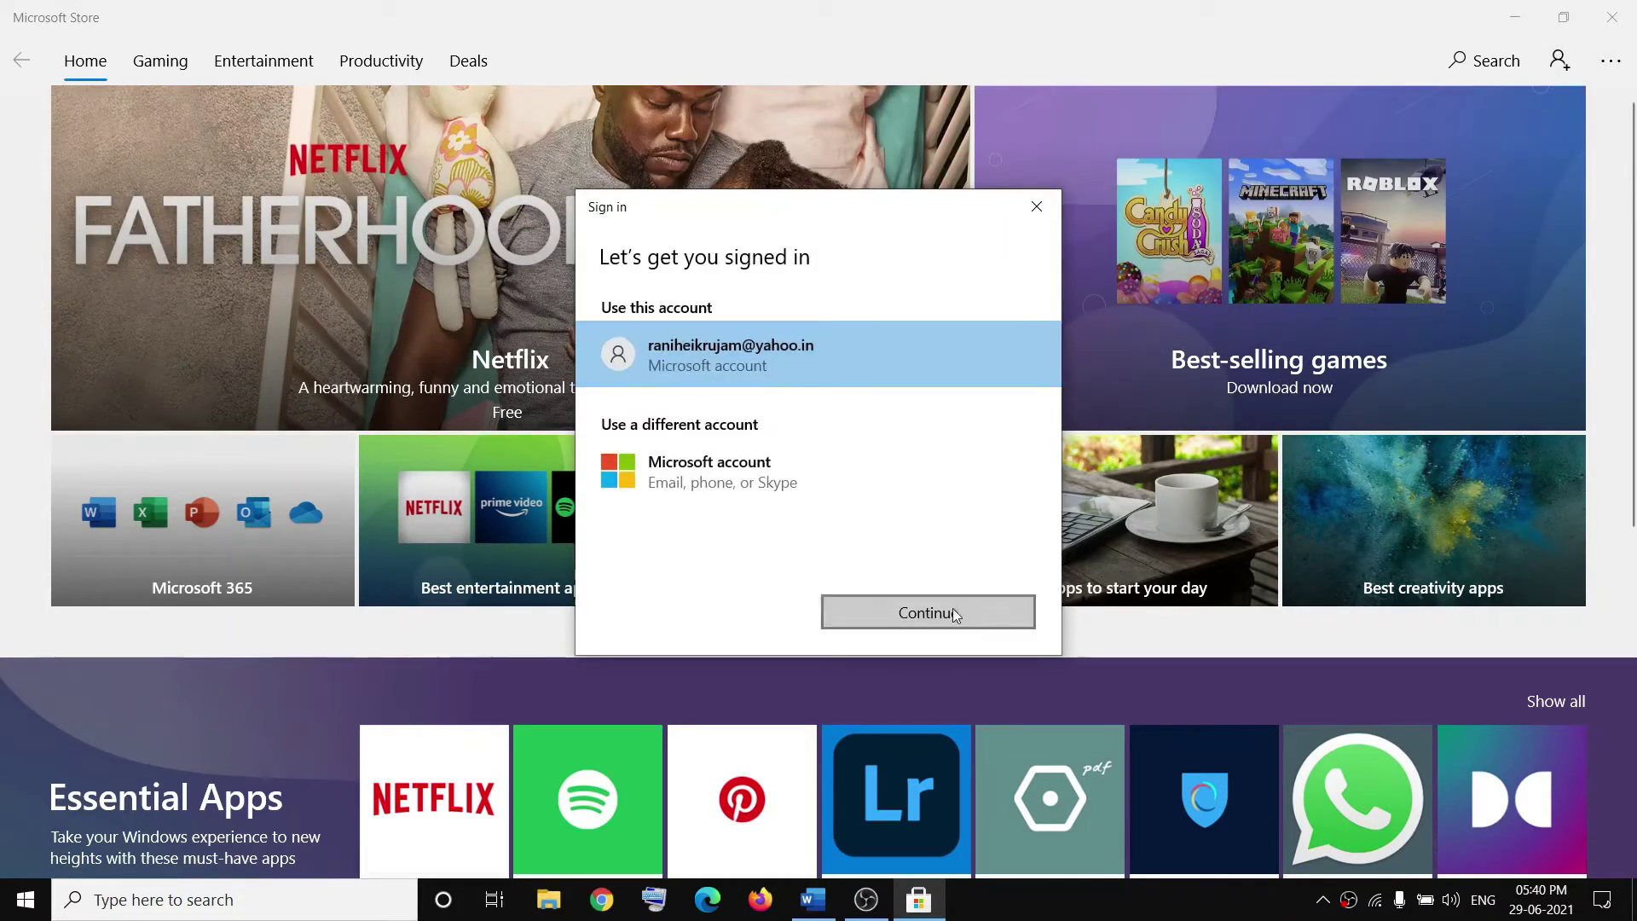
{"action": "left_click", "coordinate": [955, 612]}
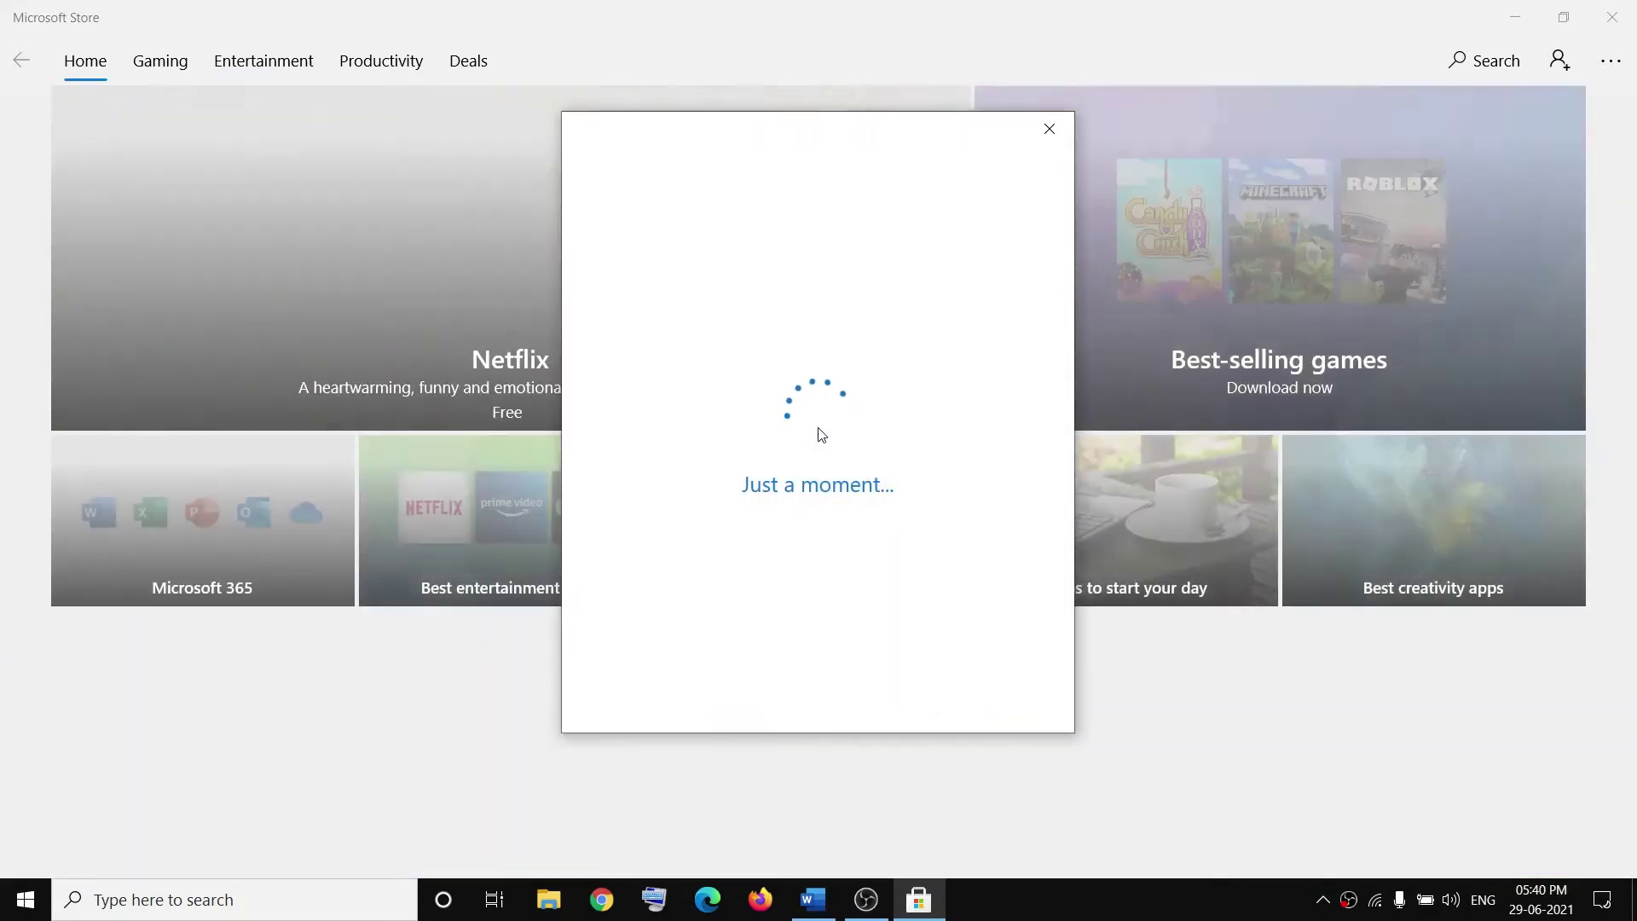
{"action": "type", "text": "****"}
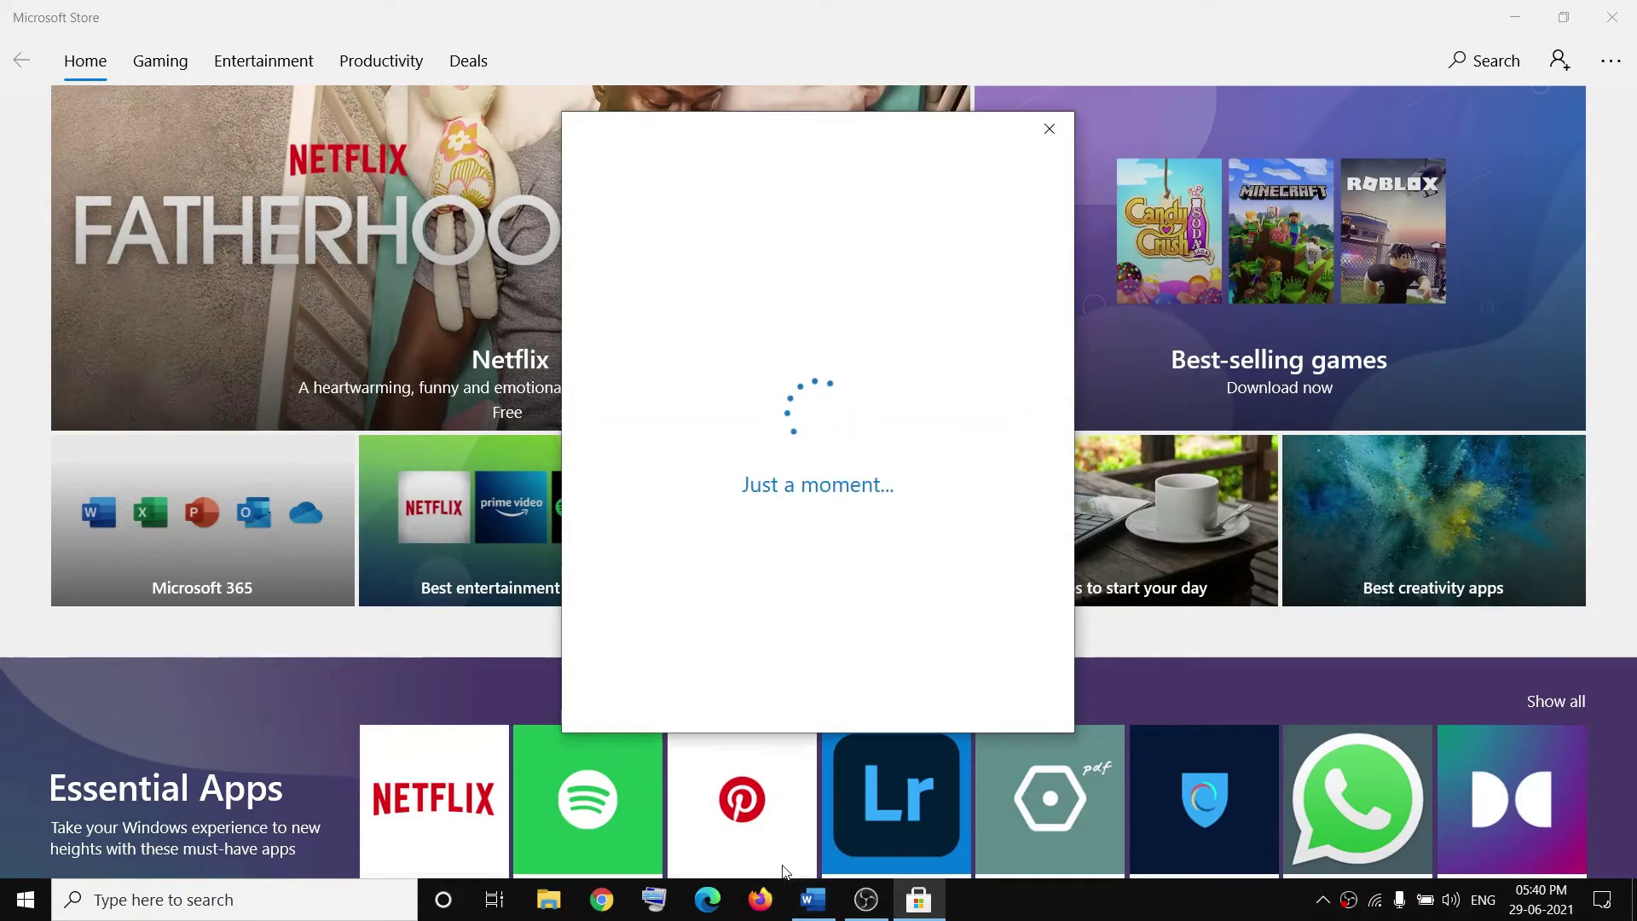
{"action": "left_click", "coordinate": [817, 901]}
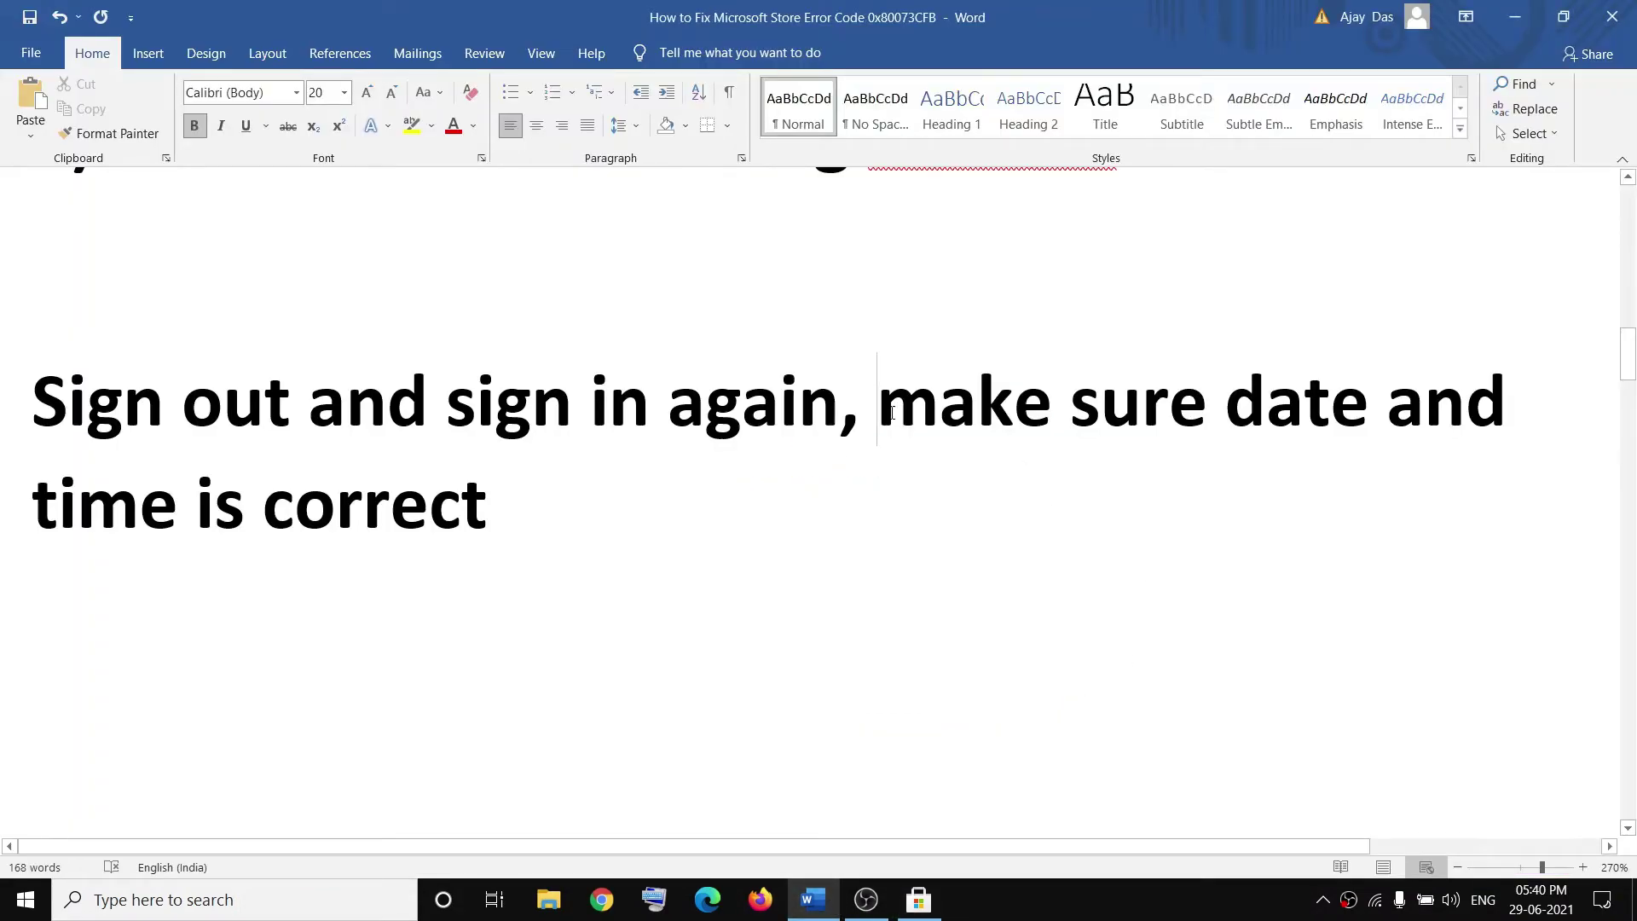
Step: From the taskbar clock's Adjust date/time page, sync the clock with Sync now
{"action": "left_click_drag", "start_coordinate": [878, 399], "coordinate": [582, 522]}
{"action": "mouse_move", "coordinate": [1542, 900]}
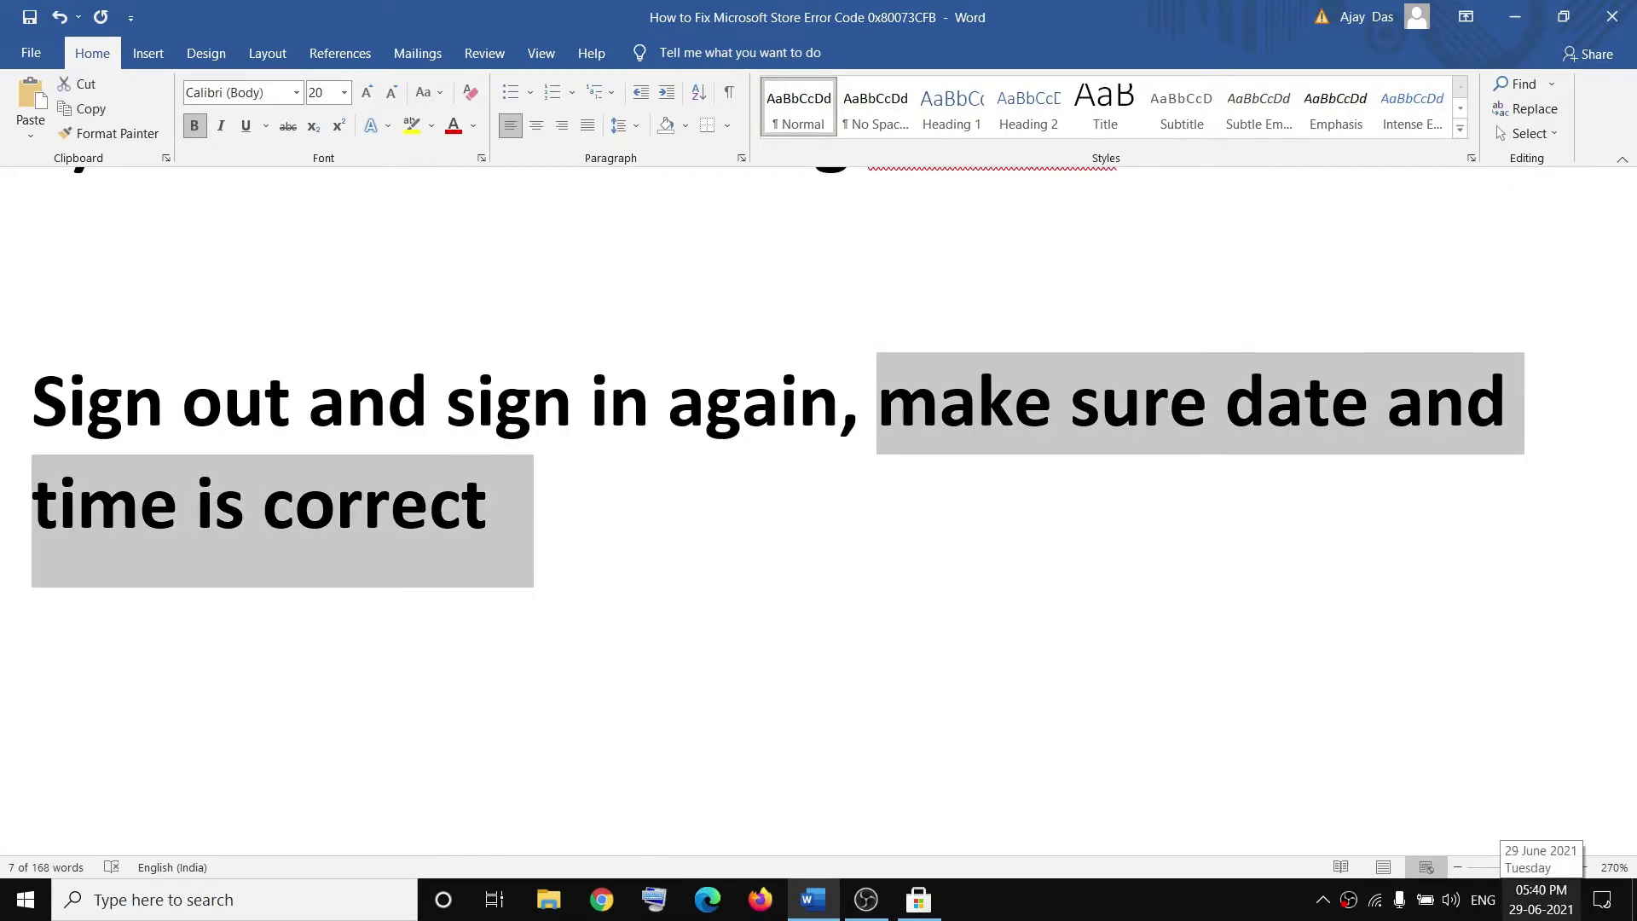
{"action": "right_click", "coordinate": [1546, 908]}
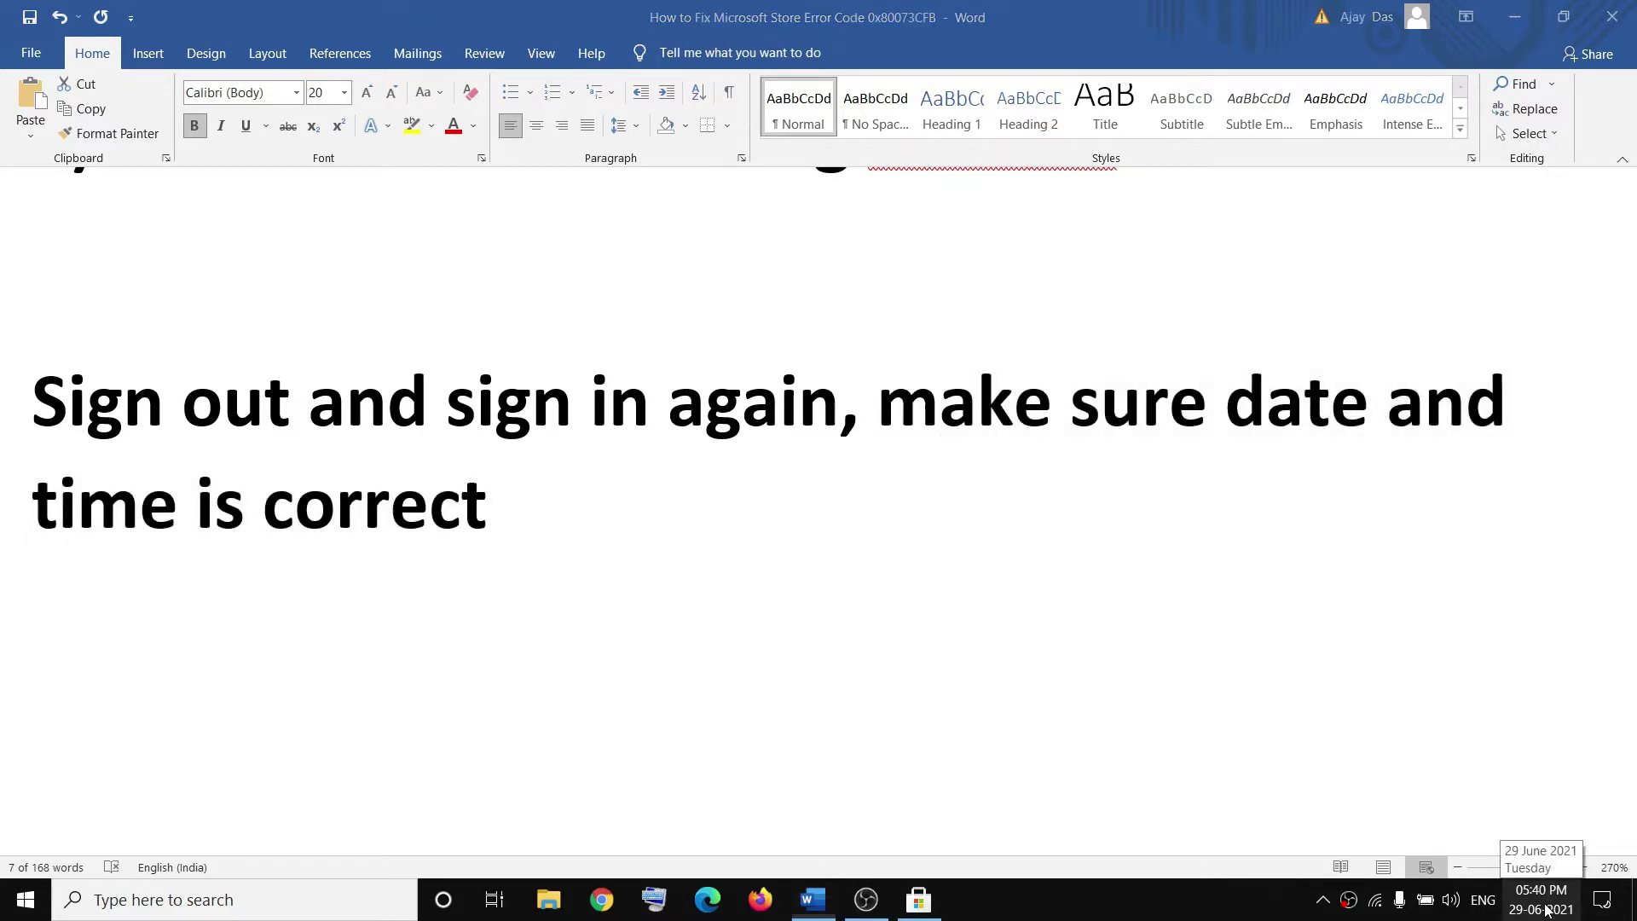
{"action": "left_click", "coordinate": [1437, 339]}
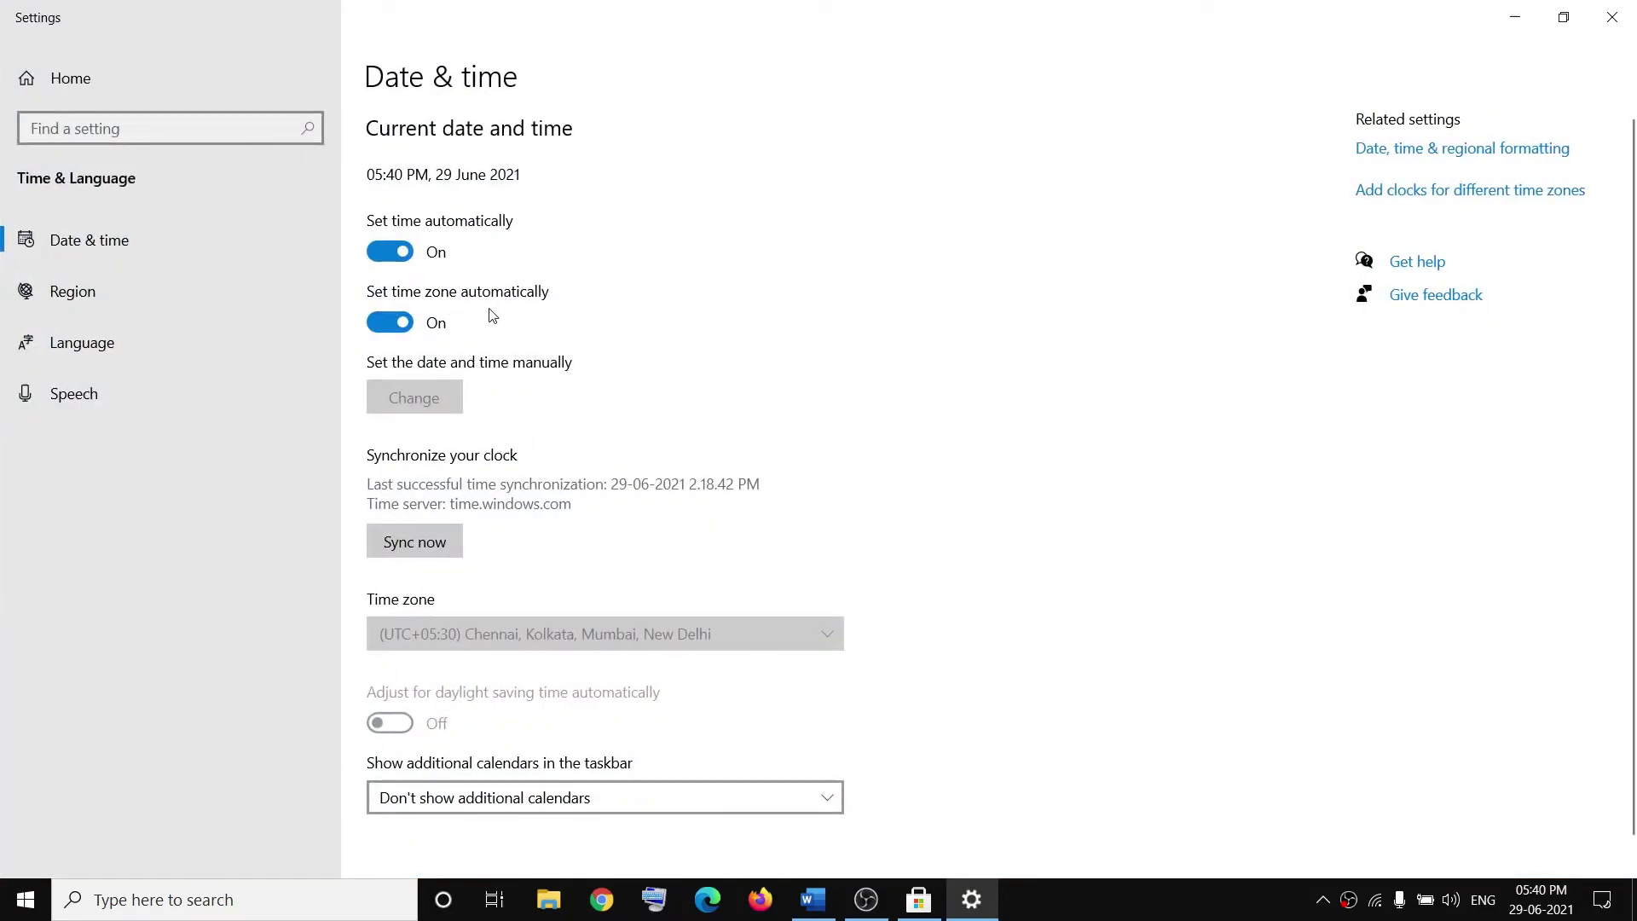
{"action": "left_click", "coordinate": [423, 550]}
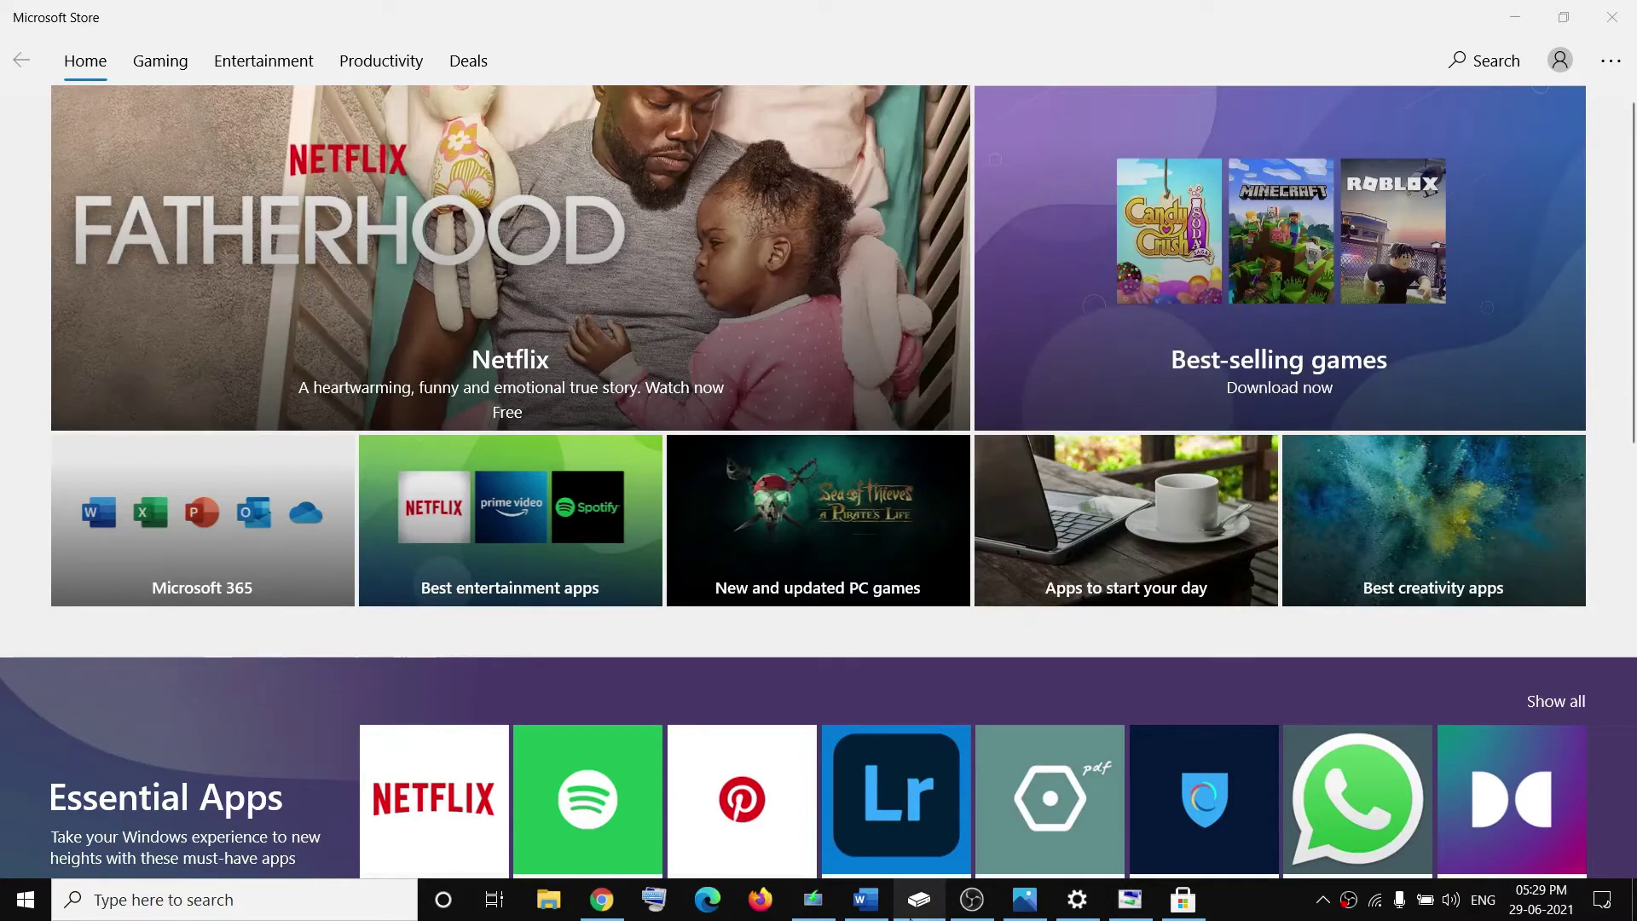
Step: Check the Windows Update status in Settings > Update & Security, then close Settings
{"action": "left_click", "coordinate": [865, 899]}
{"action": "scroll", "coordinate": [698, 576], "scroll_direction": "down", "scroll_amount": 3}
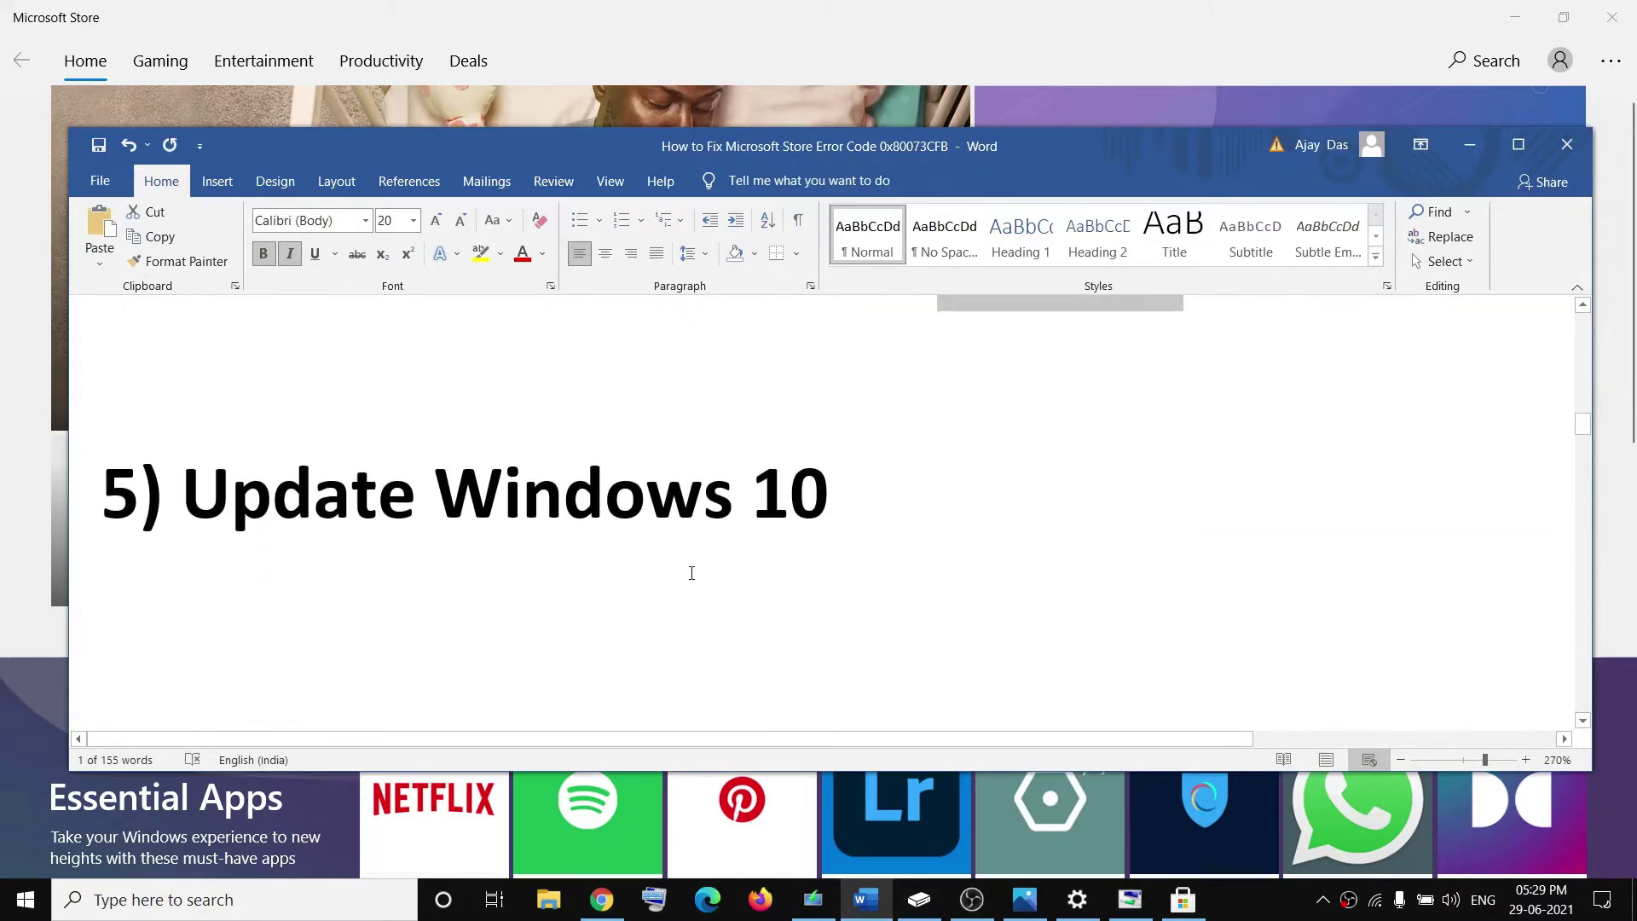
{"action": "left_click_drag", "start_coordinate": [182, 494], "coordinate": [693, 479]}
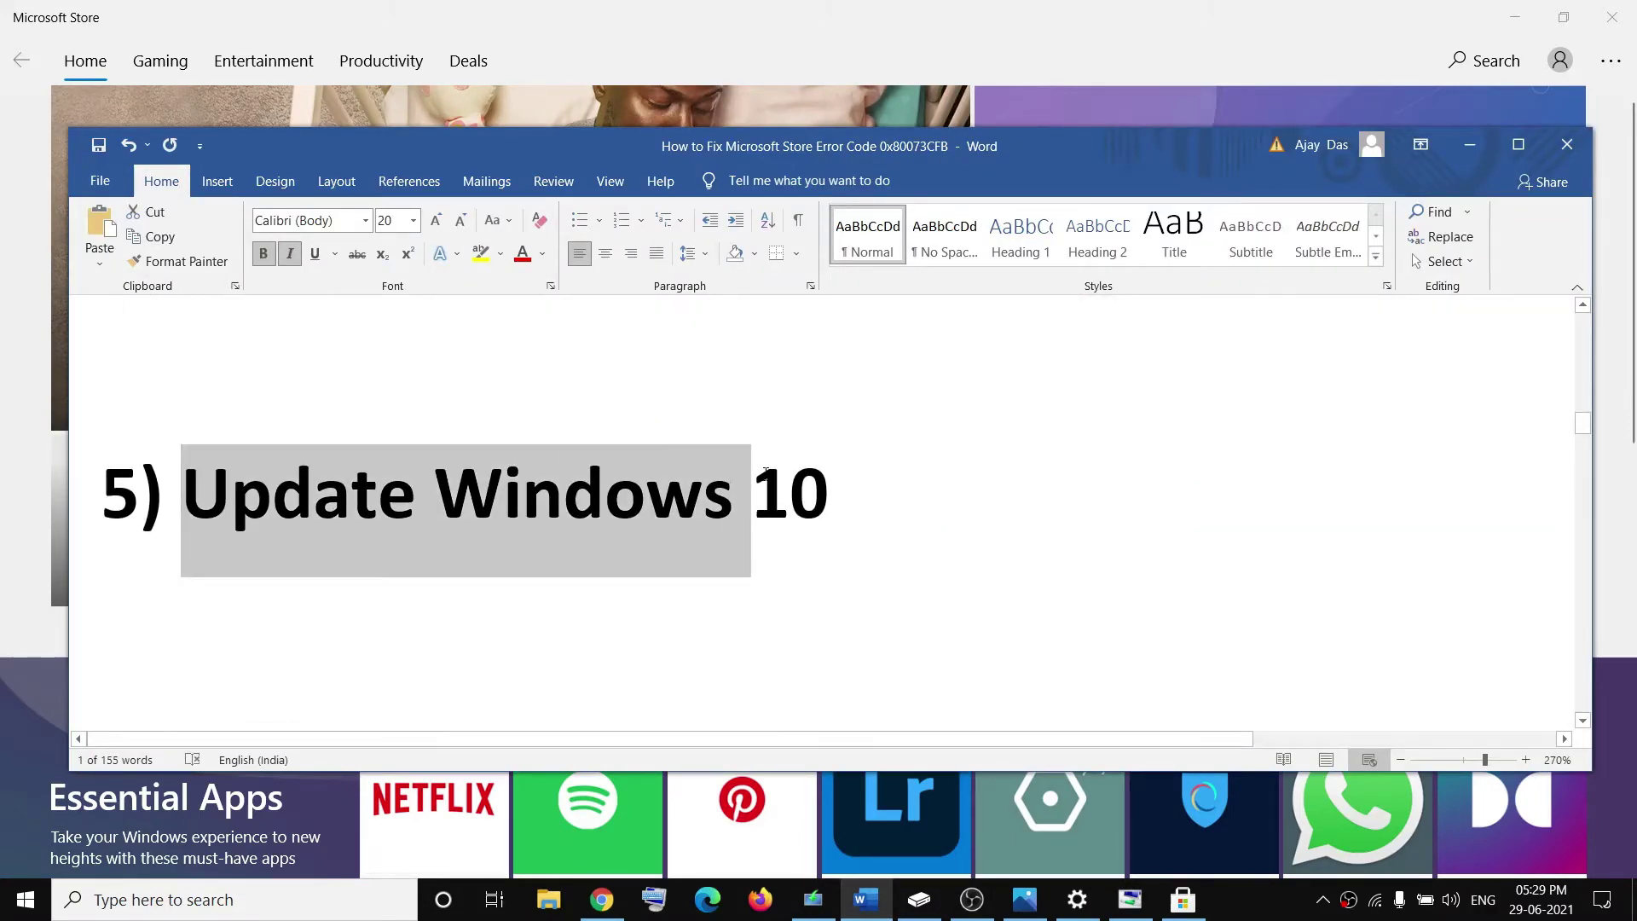
{"action": "left_click", "coordinate": [26, 899]}
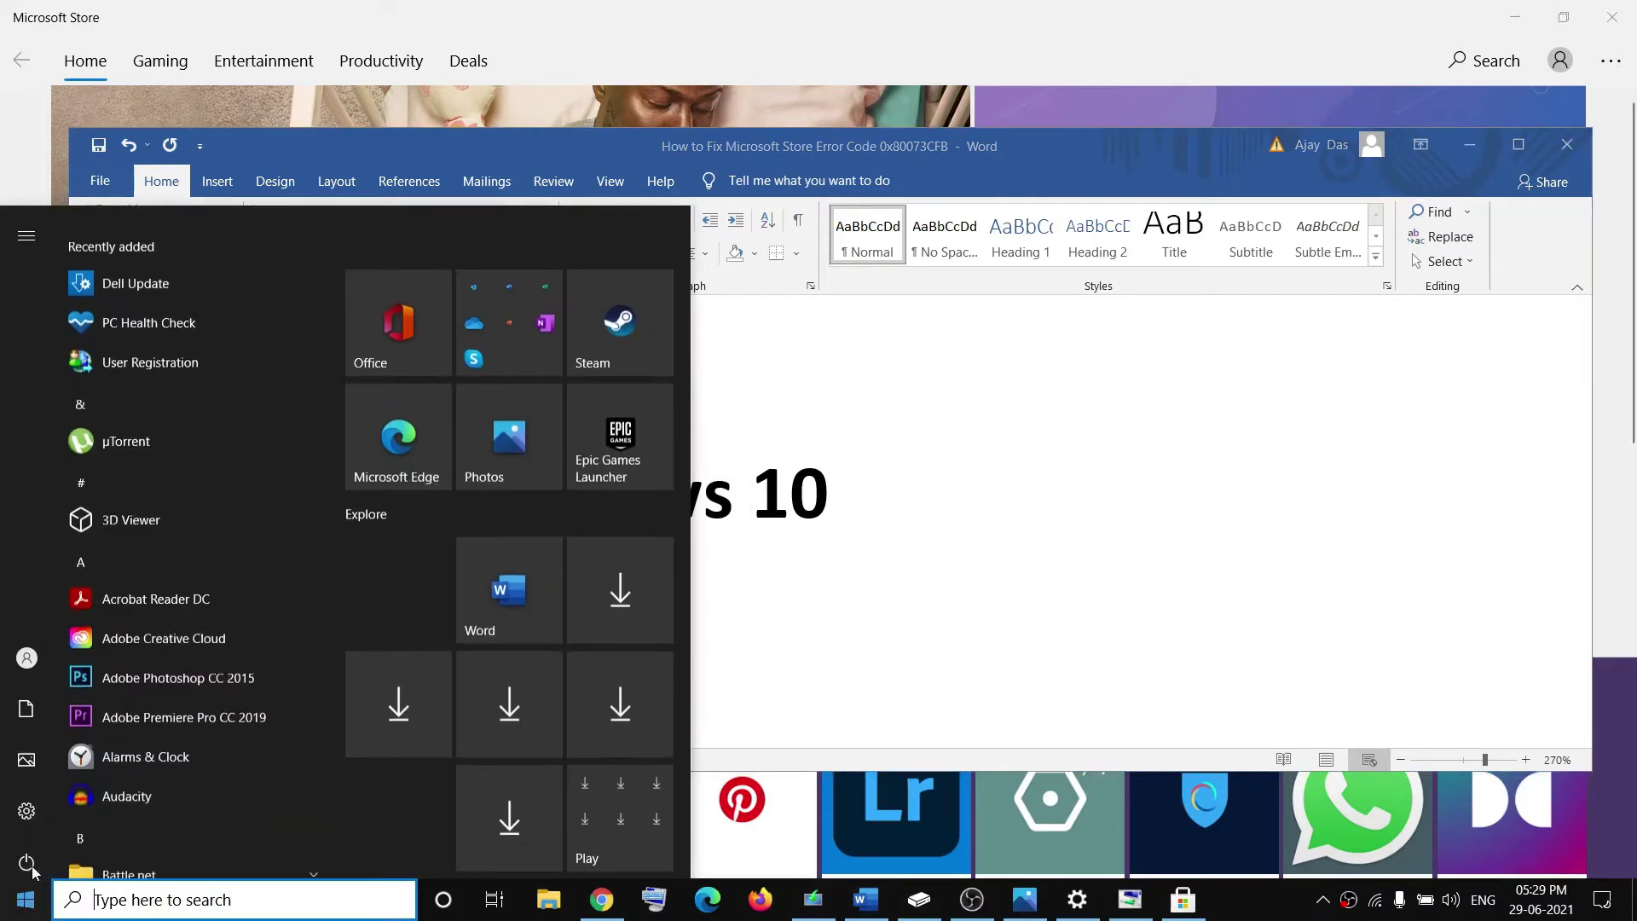
{"action": "left_click", "coordinate": [109, 801]}
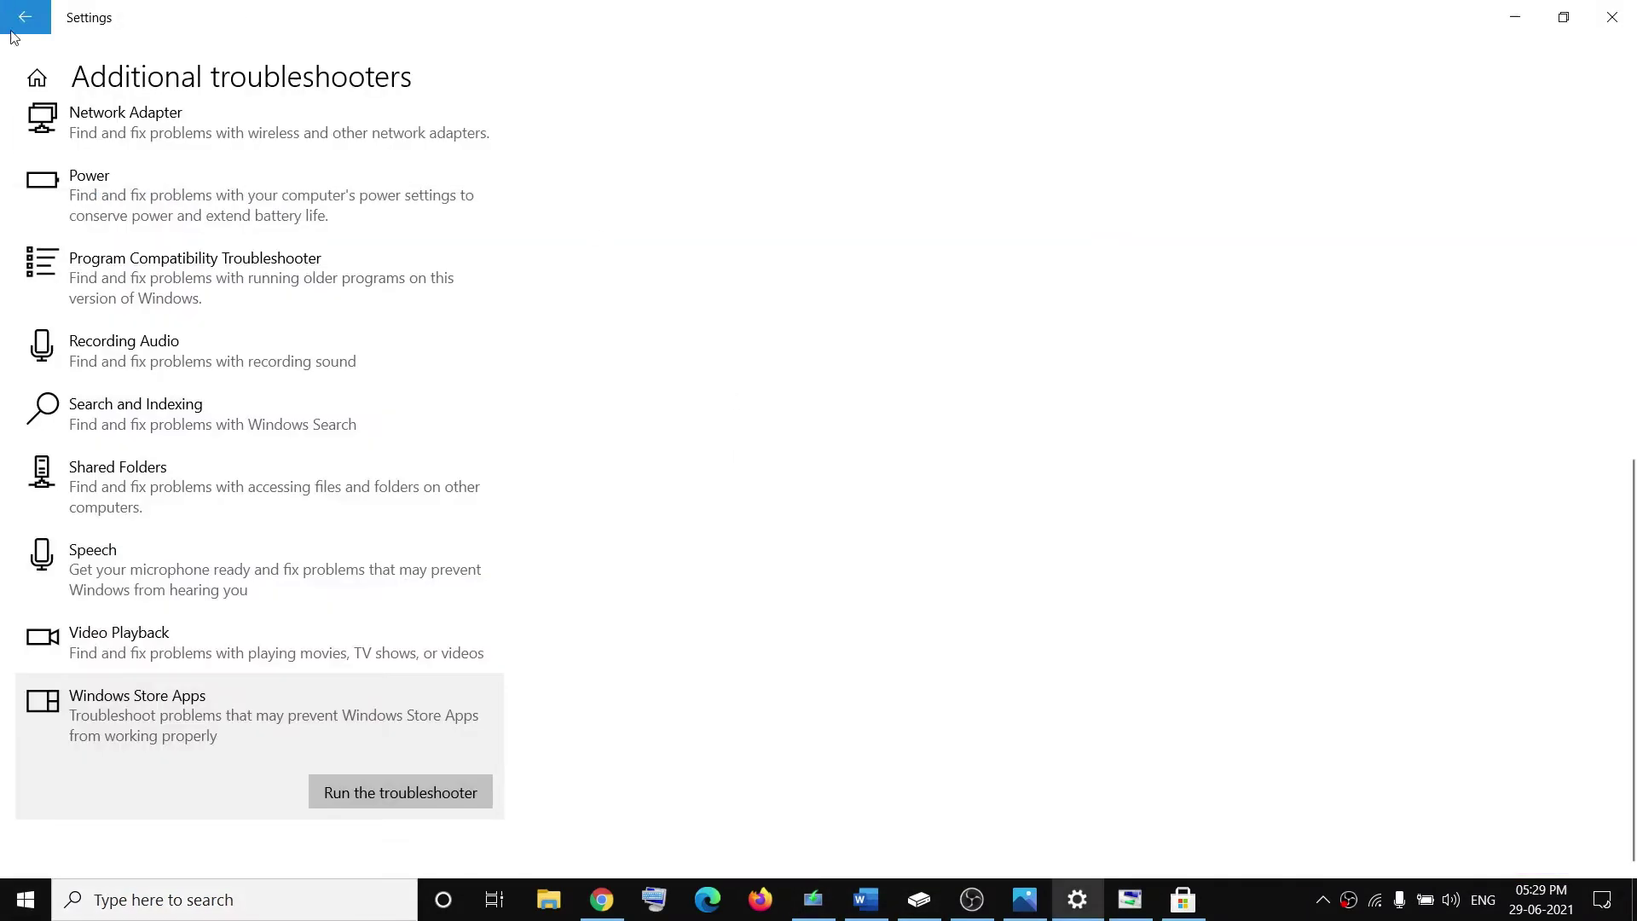
{"action": "left_click", "coordinate": [34, 73]}
{"action": "left_click", "coordinate": [840, 523]}
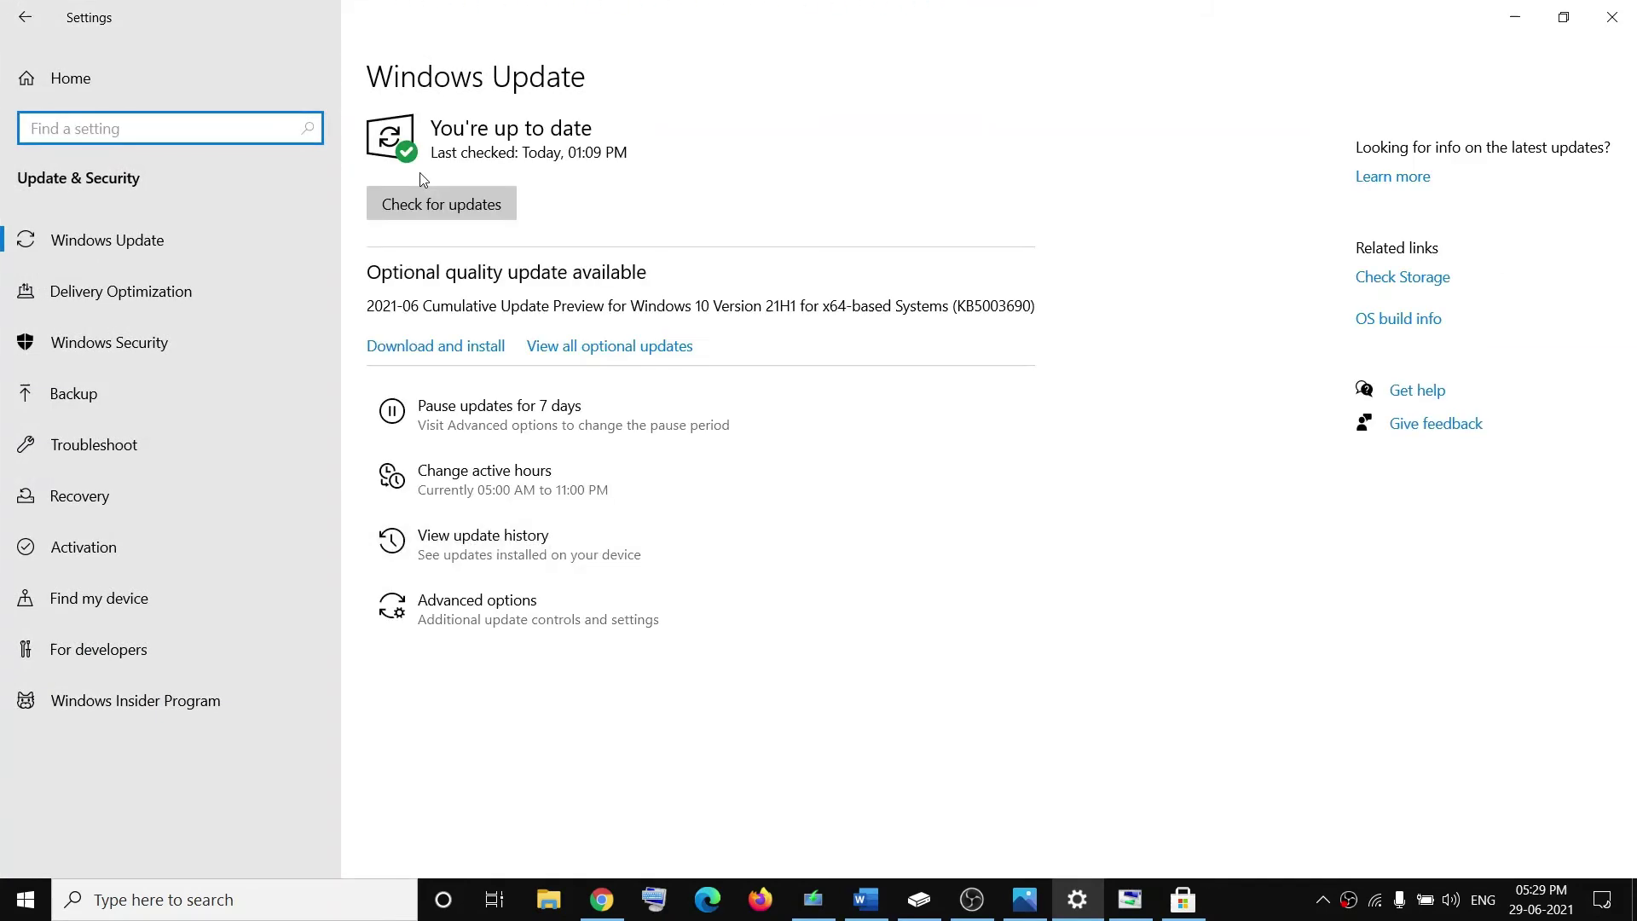
{"action": "left_click", "coordinate": [1609, 19]}
Step: Highlight the 'Reset Store app' heading in the guide document
{"action": "triple_click", "coordinate": [694, 546]}
{"action": "scroll", "coordinate": [713, 540], "scroll_direction": "down", "scroll_amount": 3}
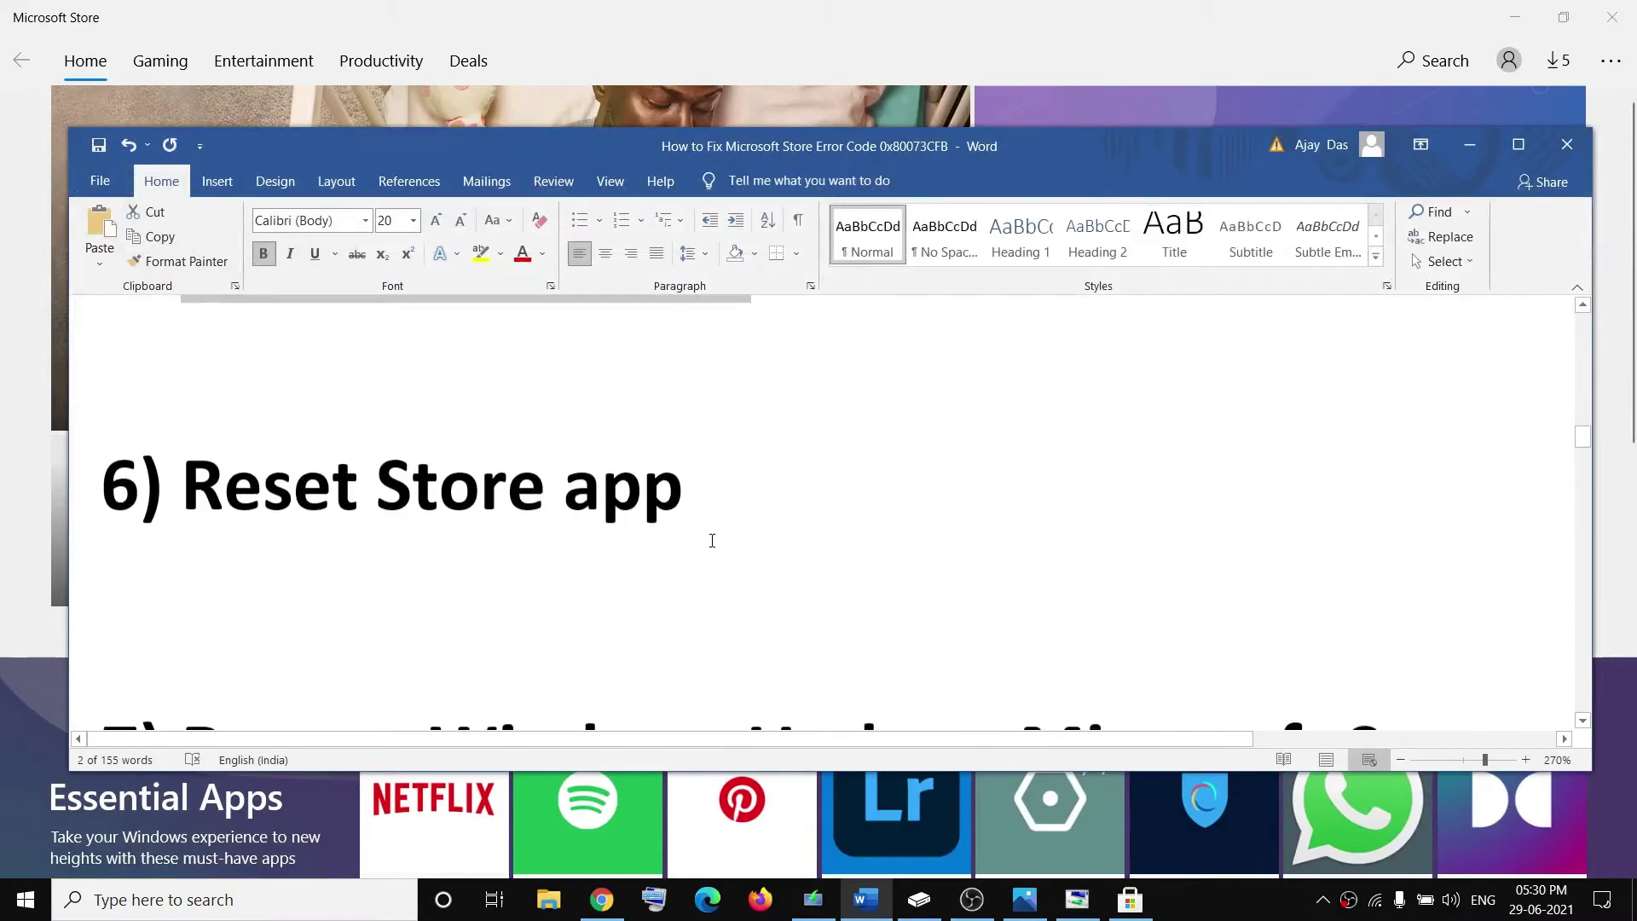
{"action": "left_click_drag", "start_coordinate": [196, 484], "coordinate": [682, 490]}
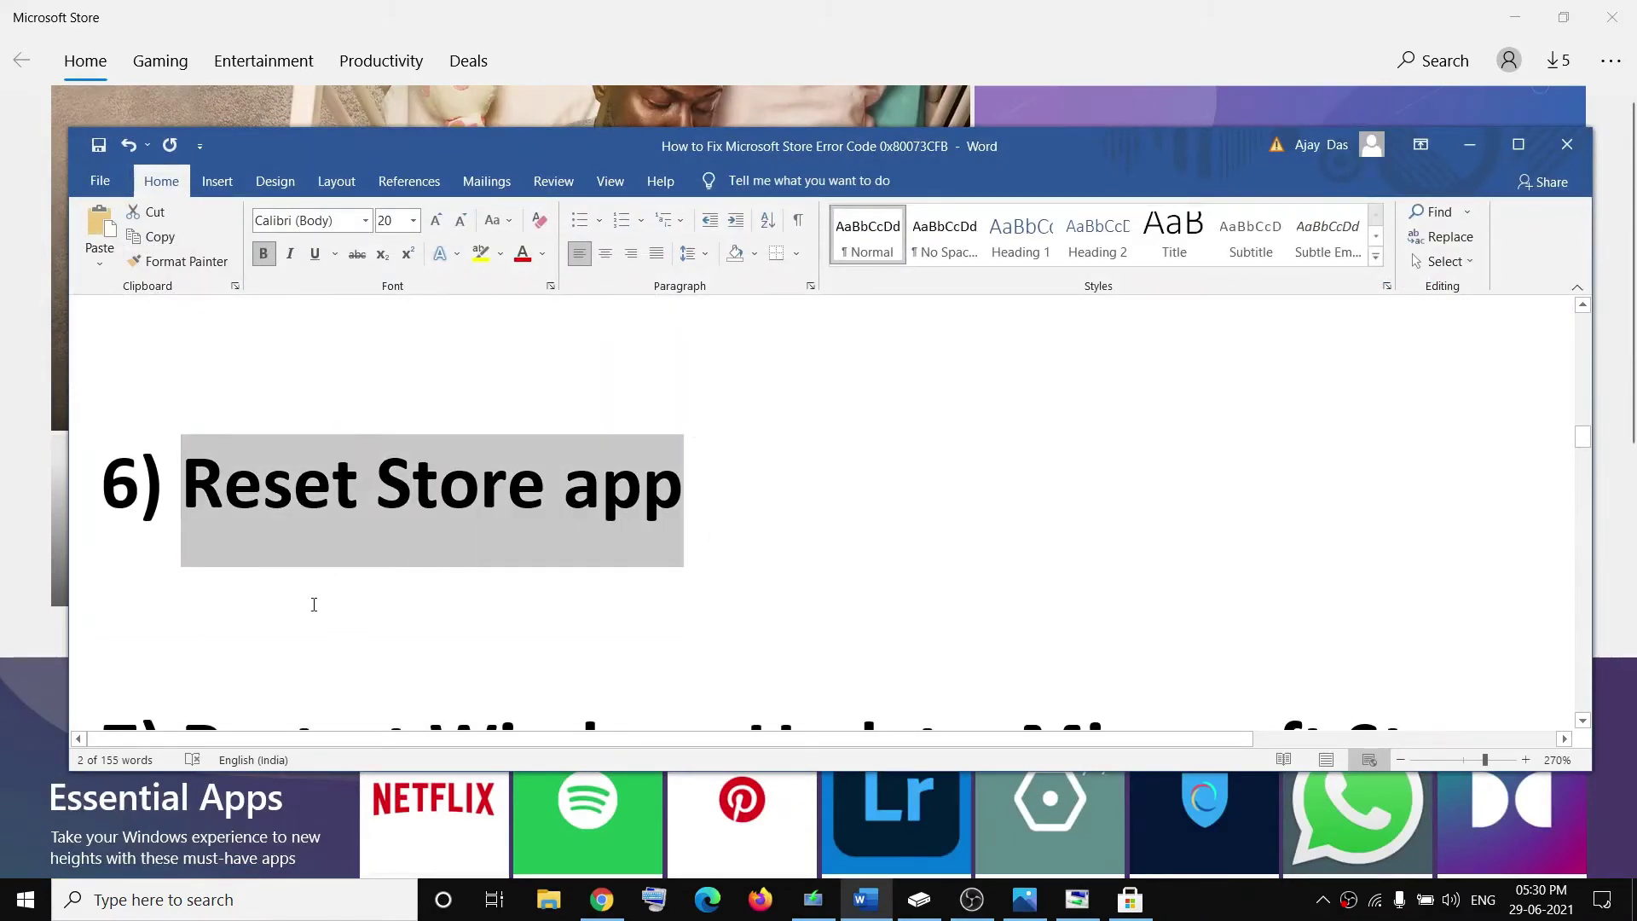
Step: Open Settings' Apps & features page and filter the app list by 'st'
{"action": "left_click", "coordinate": [25, 899]}
{"action": "left_click", "coordinate": [26, 802]}
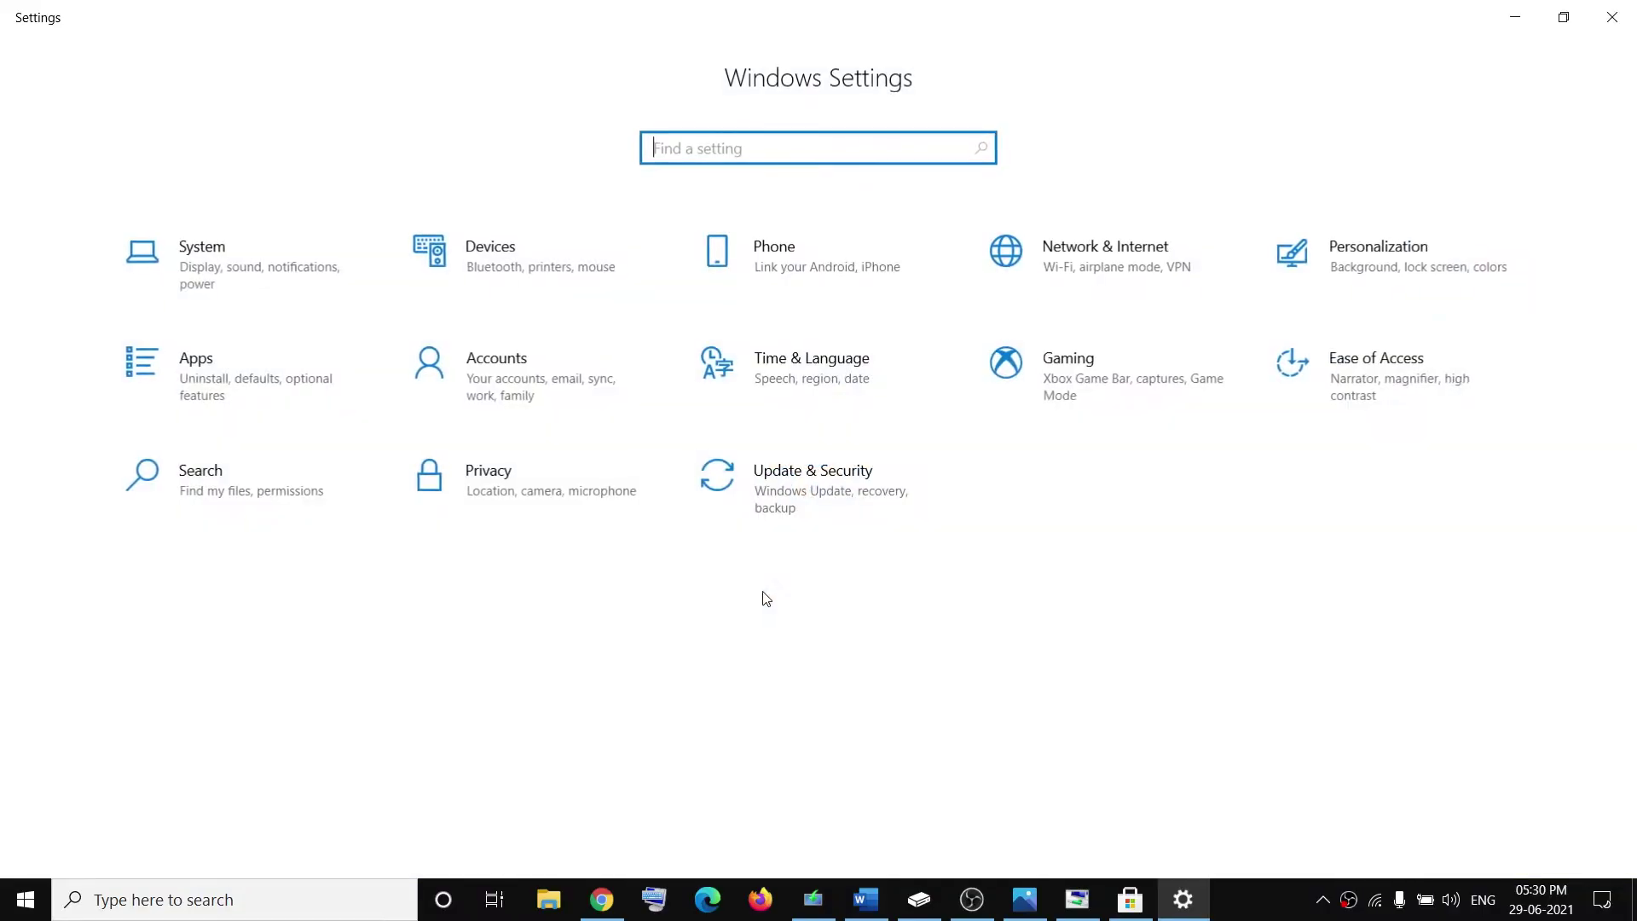
{"action": "left_click", "coordinate": [278, 394]}
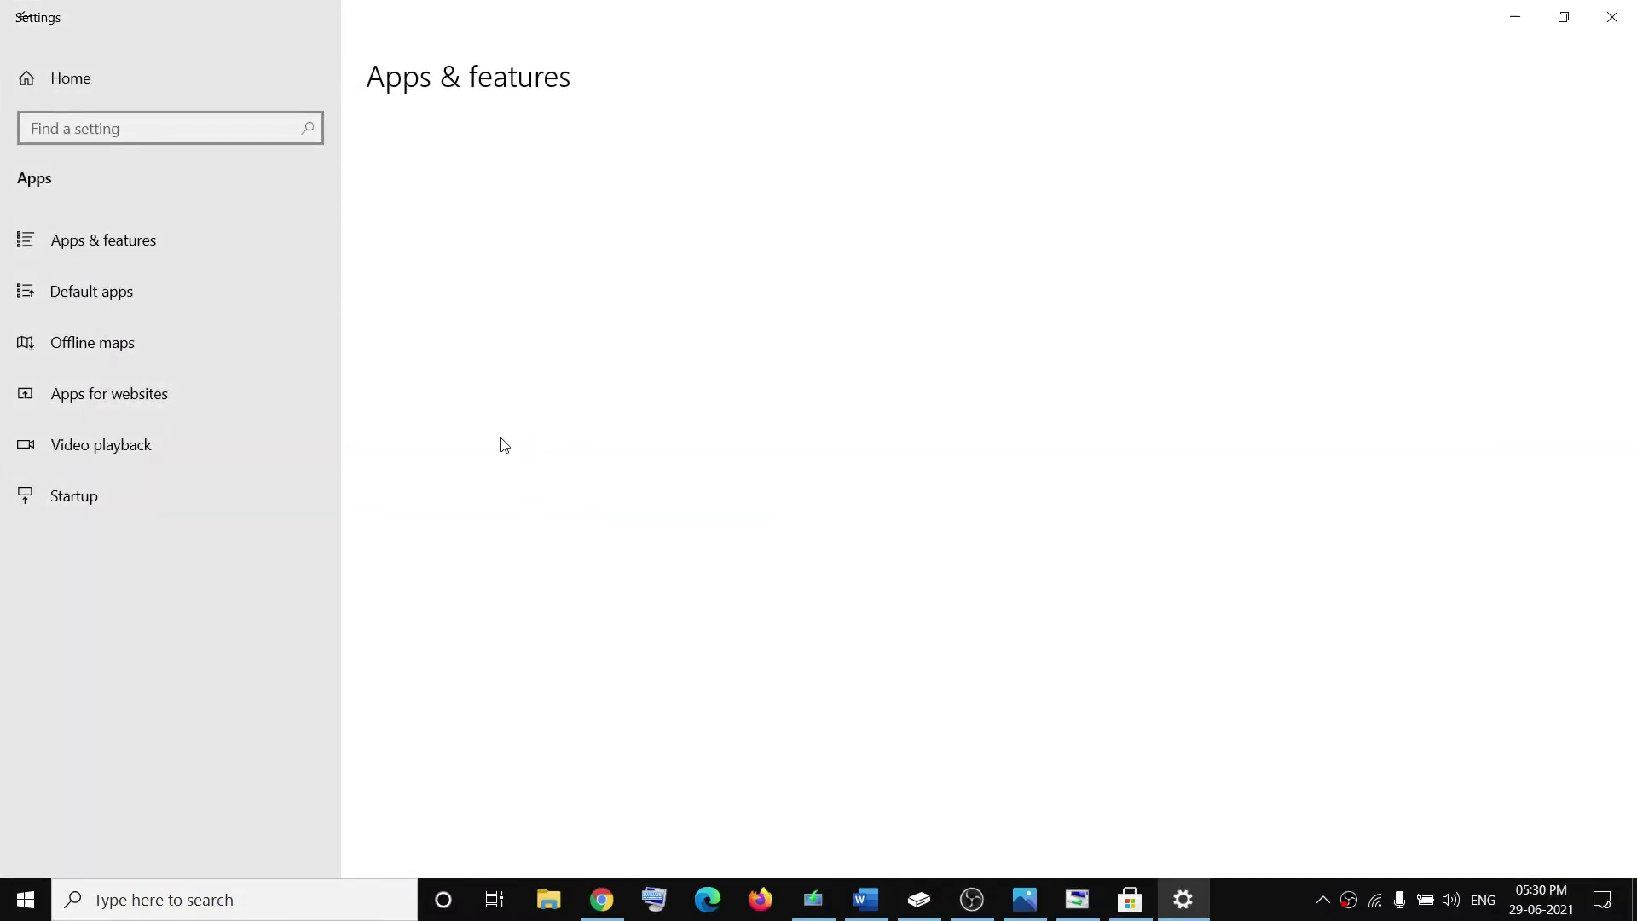
{"action": "left_click", "coordinate": [464, 475]}
{"action": "type", "text": "st"}
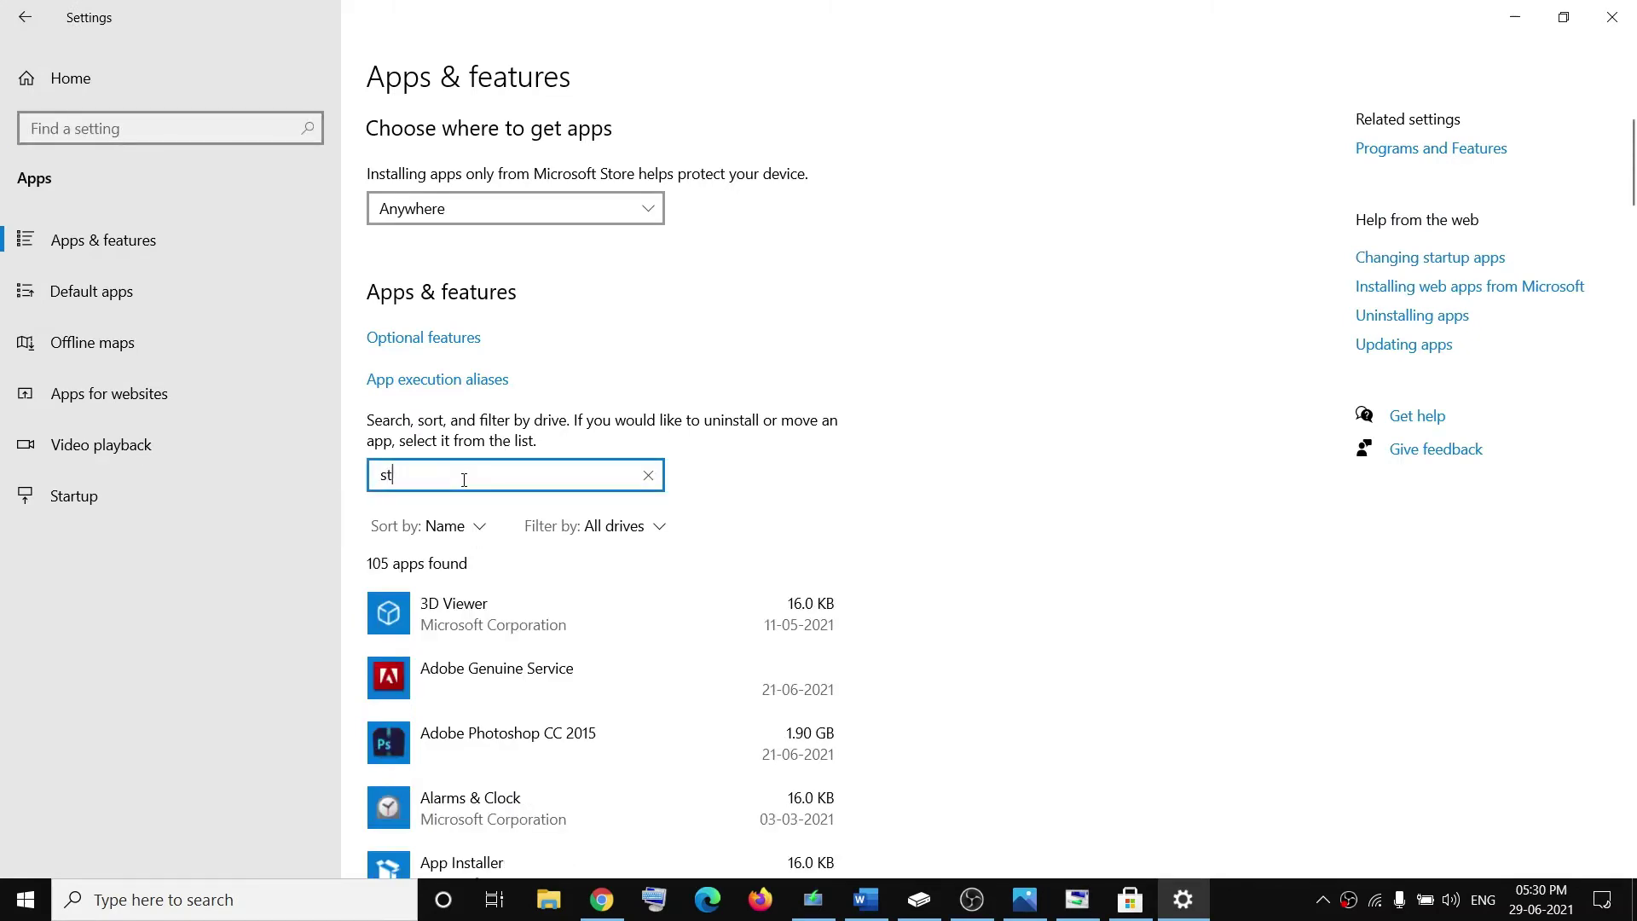
Step: Reset Microsoft Store from its Advanced options and confirm the data wipe
{"action": "left_click", "coordinate": [486, 622]}
{"action": "left_click", "coordinate": [481, 655]}
{"action": "scroll", "coordinate": [222, 571], "scroll_direction": "down", "scroll_amount": 8}
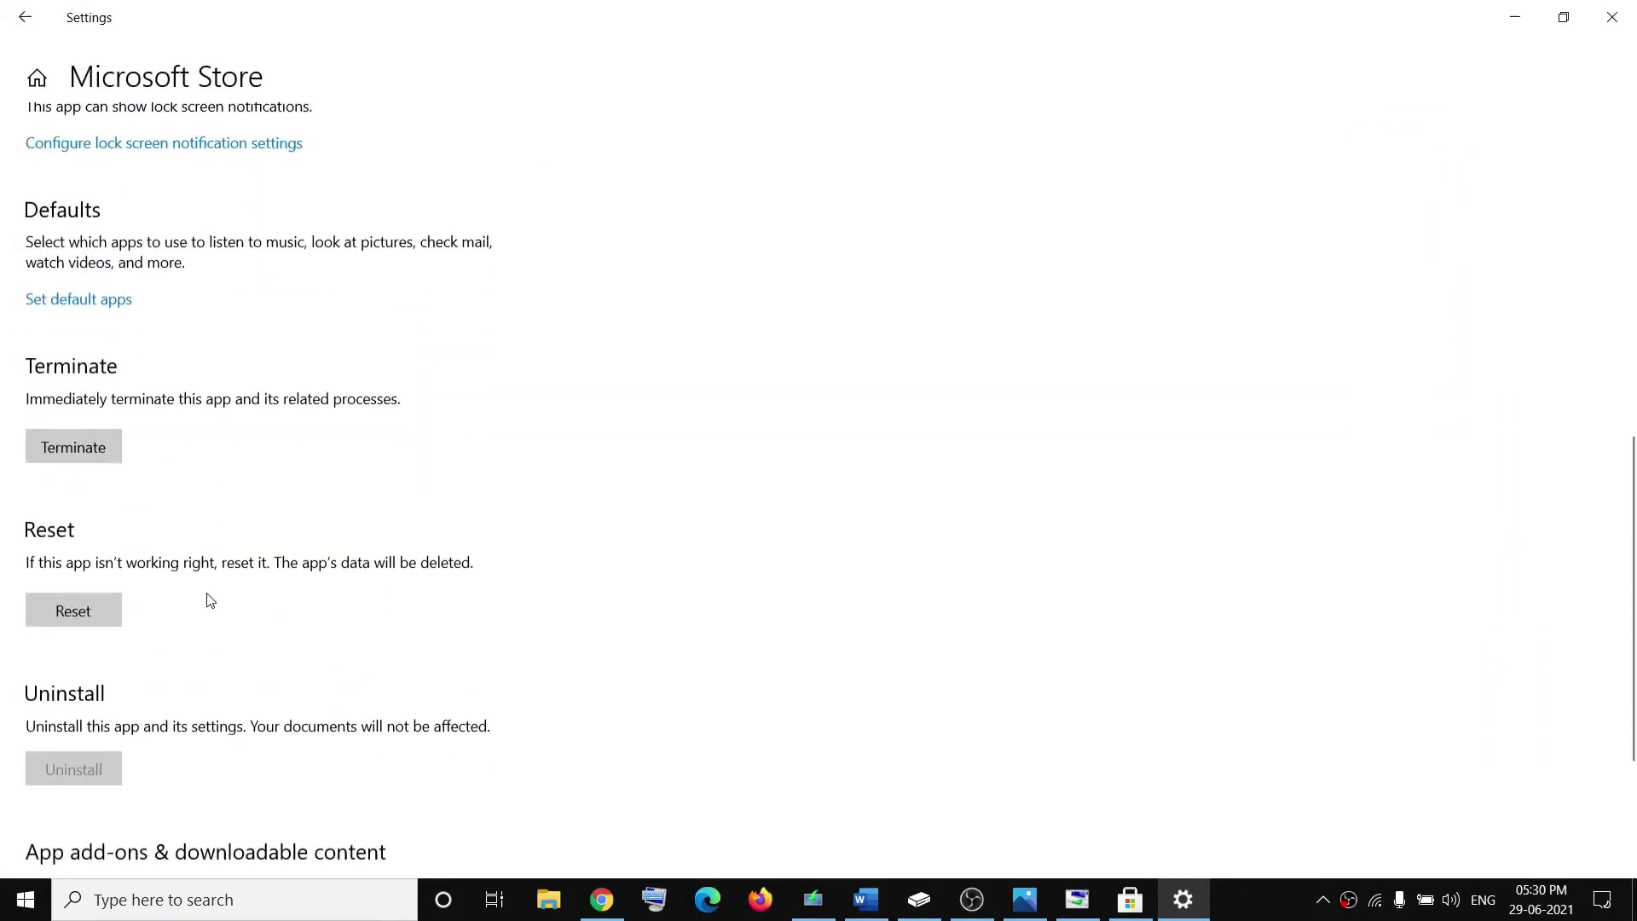
{"action": "scroll", "coordinate": [209, 599], "scroll_direction": "down", "scroll_amount": 2}
{"action": "left_click", "coordinate": [81, 566]}
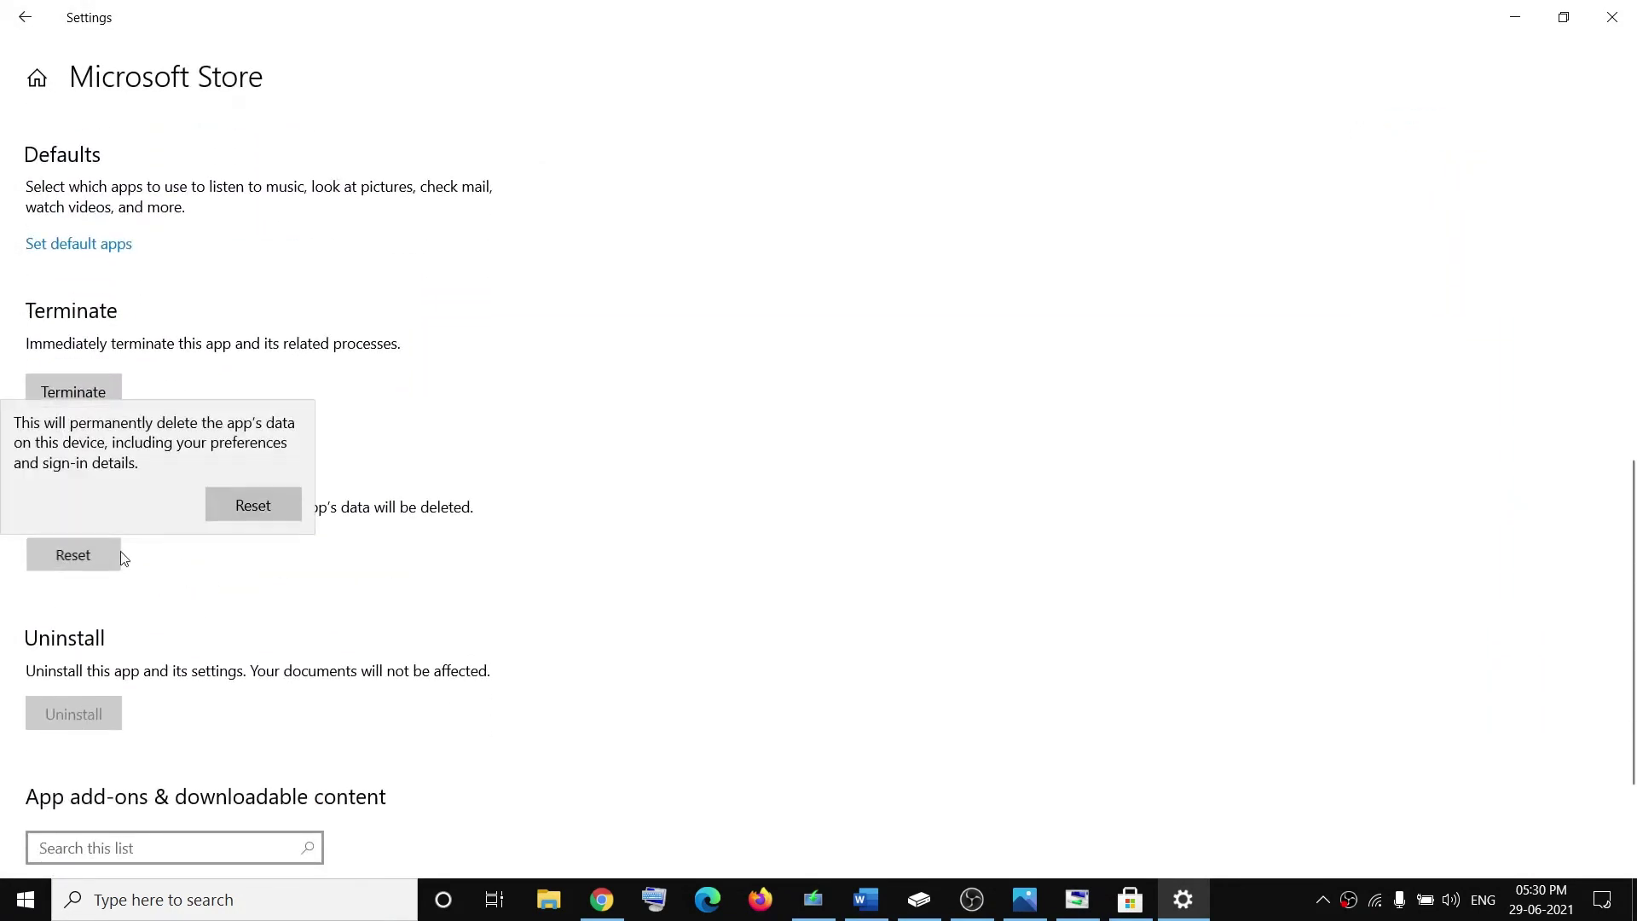
{"action": "left_click", "coordinate": [252, 508]}
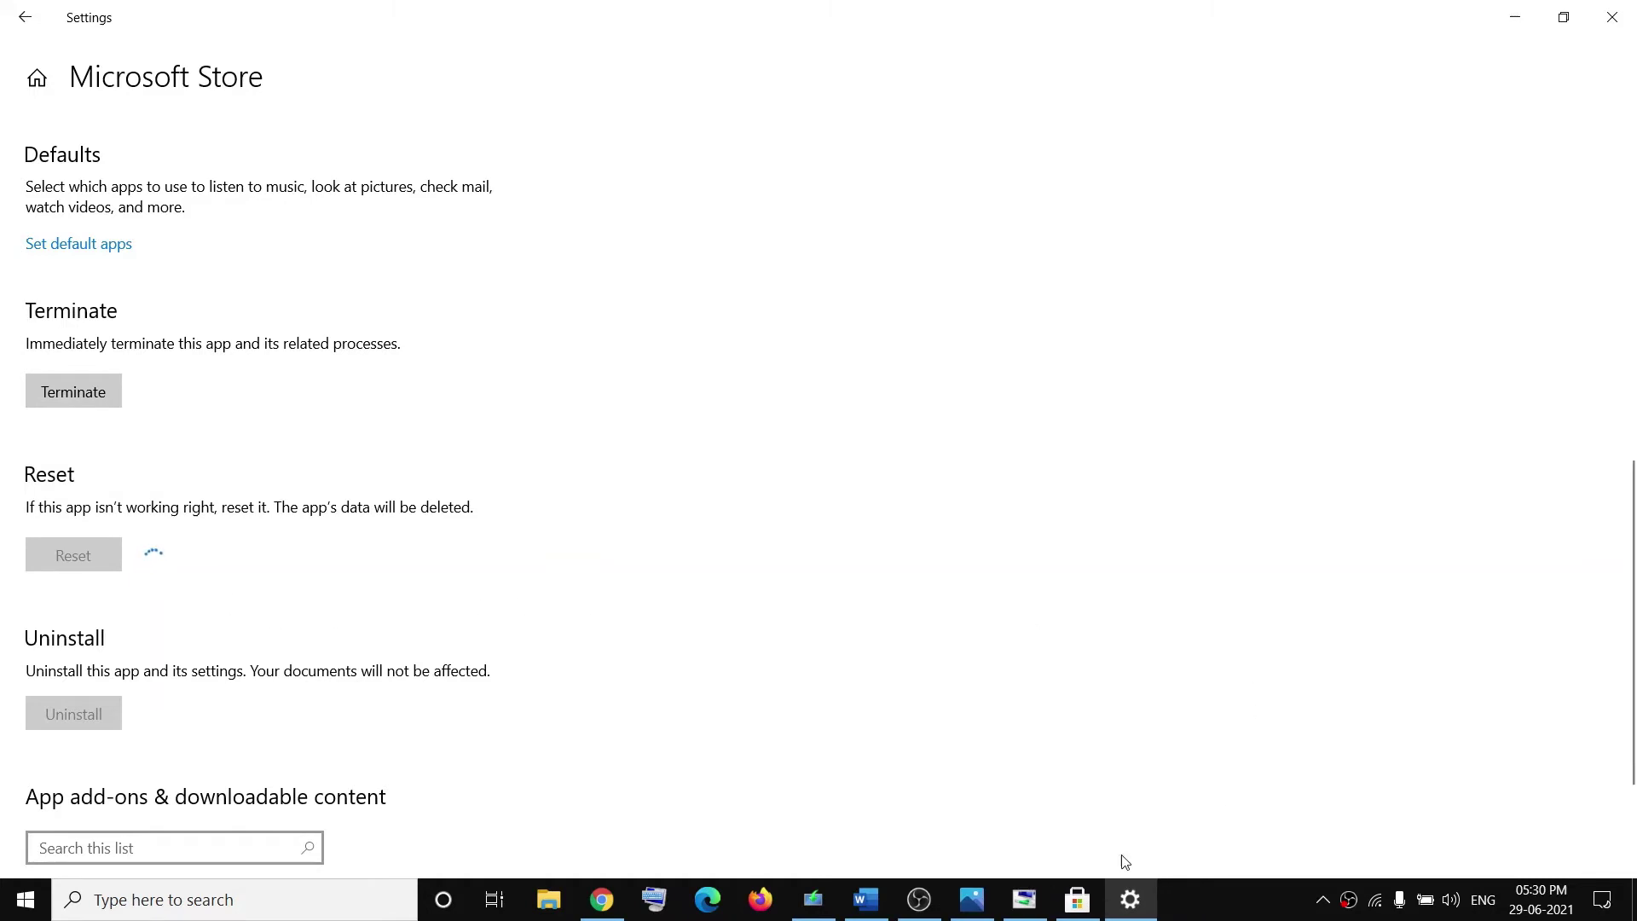
Step: Highlight the service names in the guide's step 7 heading
{"action": "left_click", "coordinate": [866, 900]}
{"action": "scroll", "coordinate": [341, 545], "scroll_direction": "down", "scroll_amount": 3}
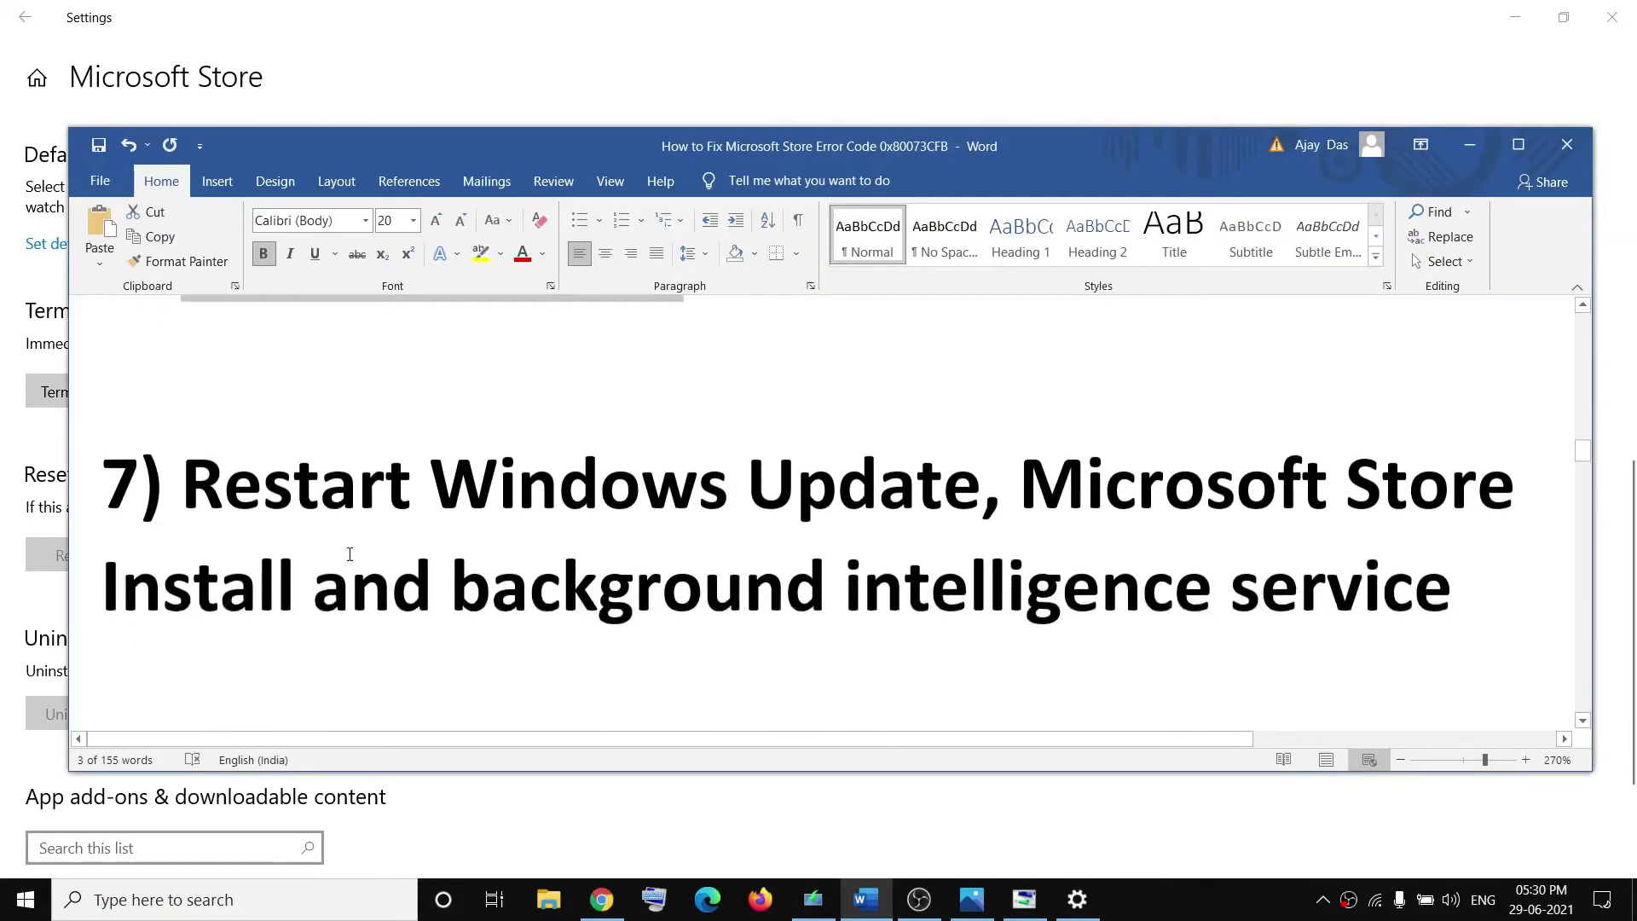
{"action": "left_click_drag", "start_coordinate": [197, 473], "coordinate": [1228, 588]}
{"action": "left_click_drag", "start_coordinate": [611, 543], "coordinate": [1441, 588]}
Step: Open the Services console via search and jump to the W services
{"action": "left_click", "coordinate": [204, 900]}
{"action": "type", "text": "s"}
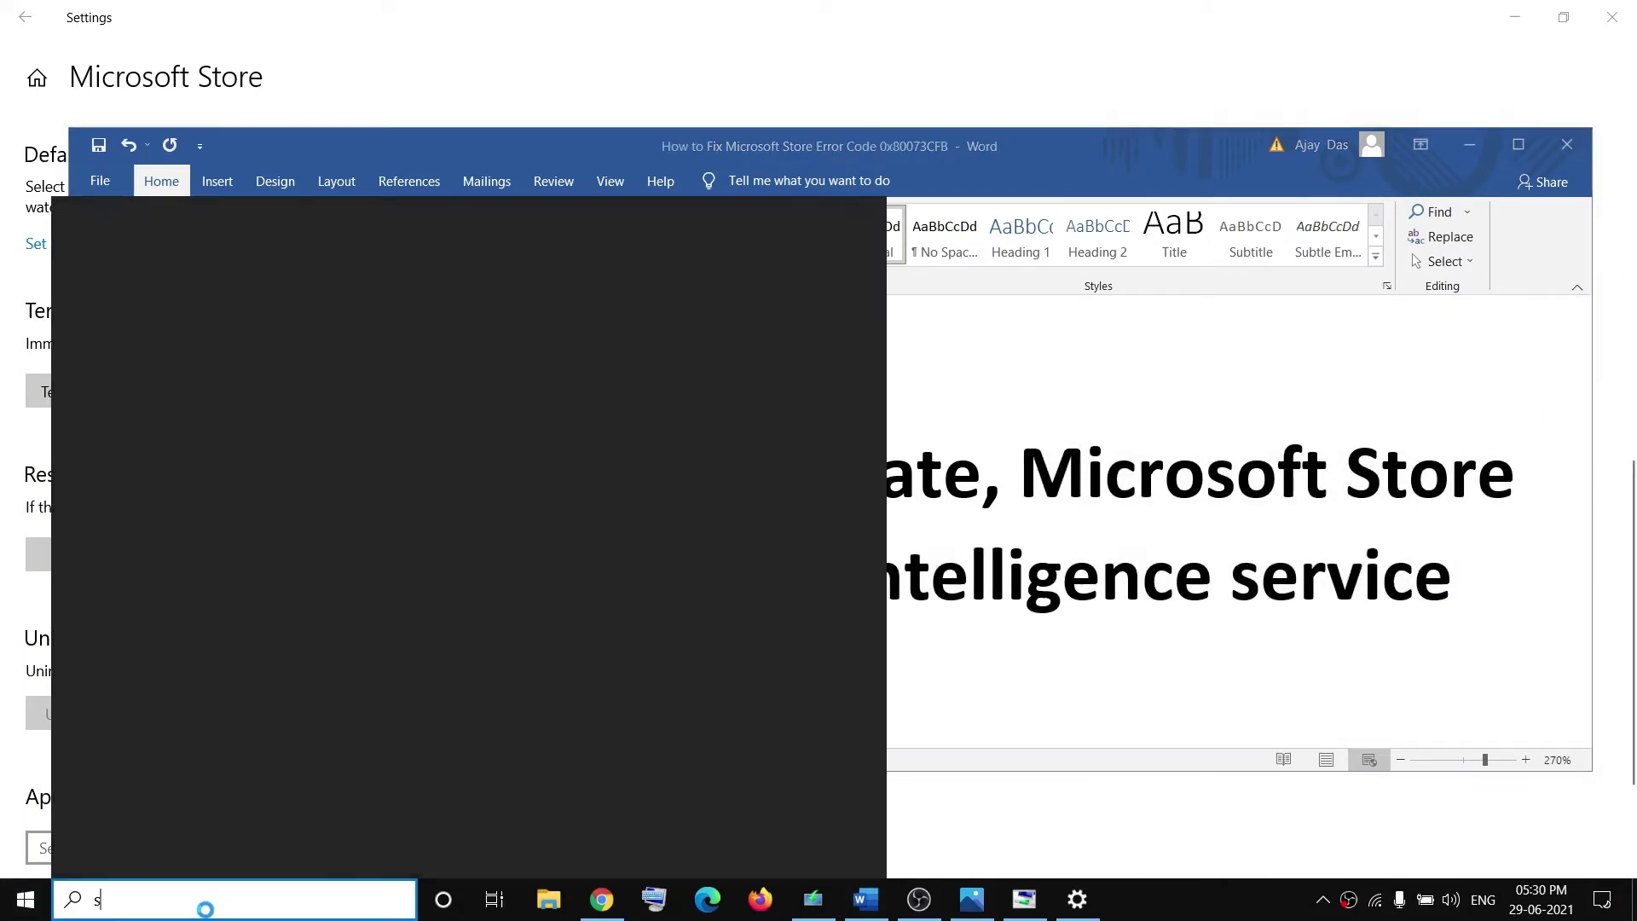
{"action": "type", "text": "ervices"}
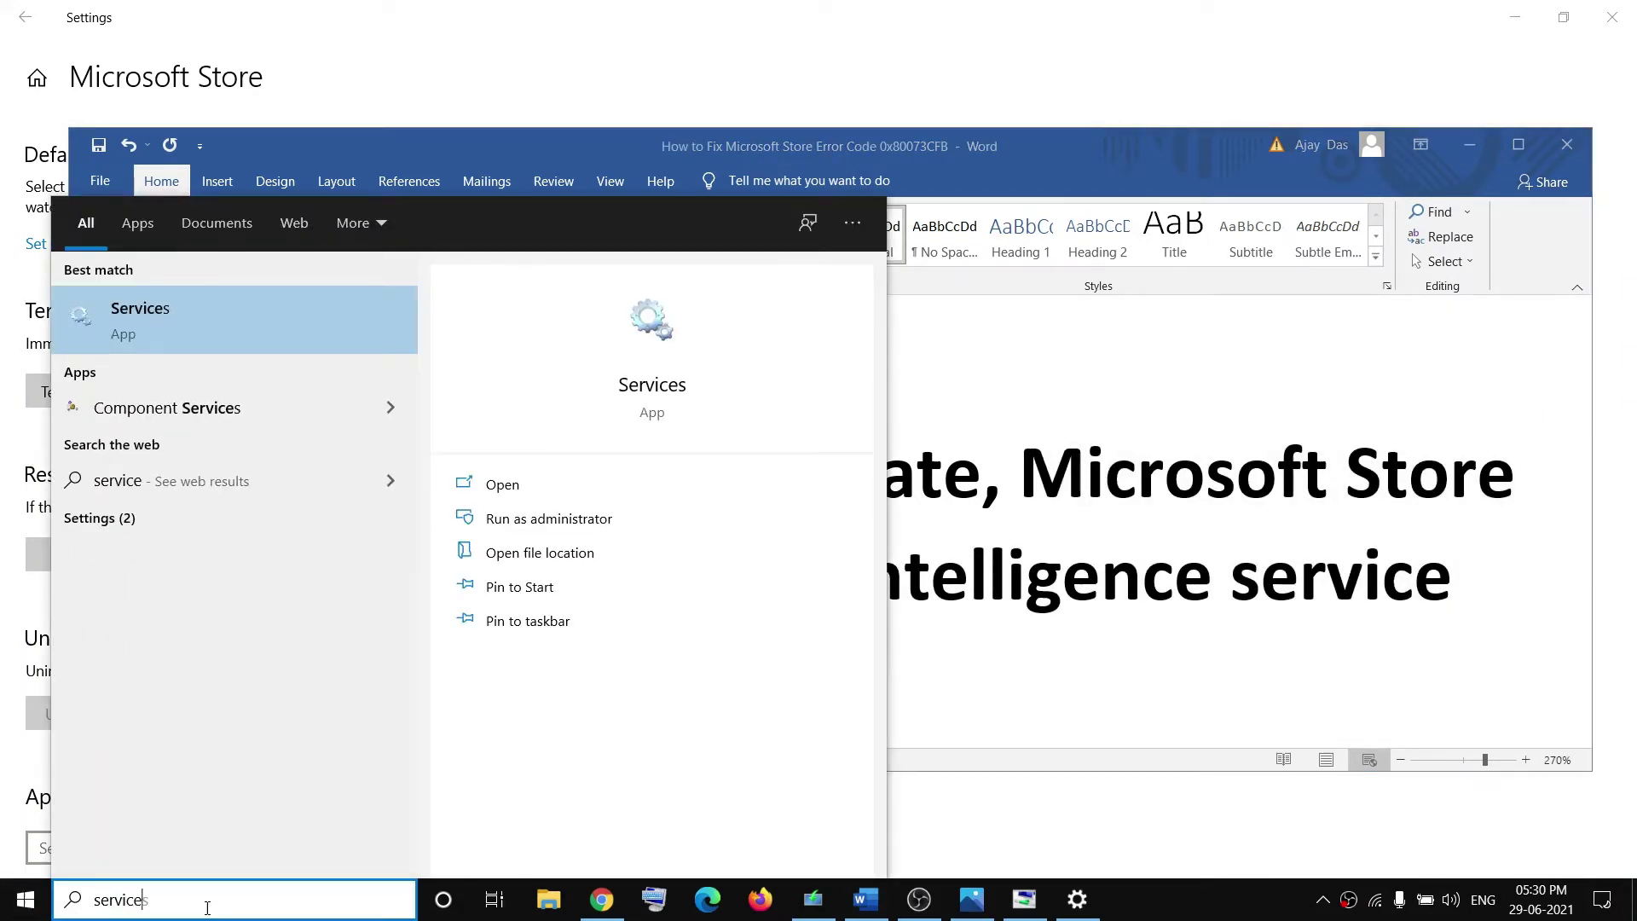
{"action": "left_click", "coordinate": [198, 322]}
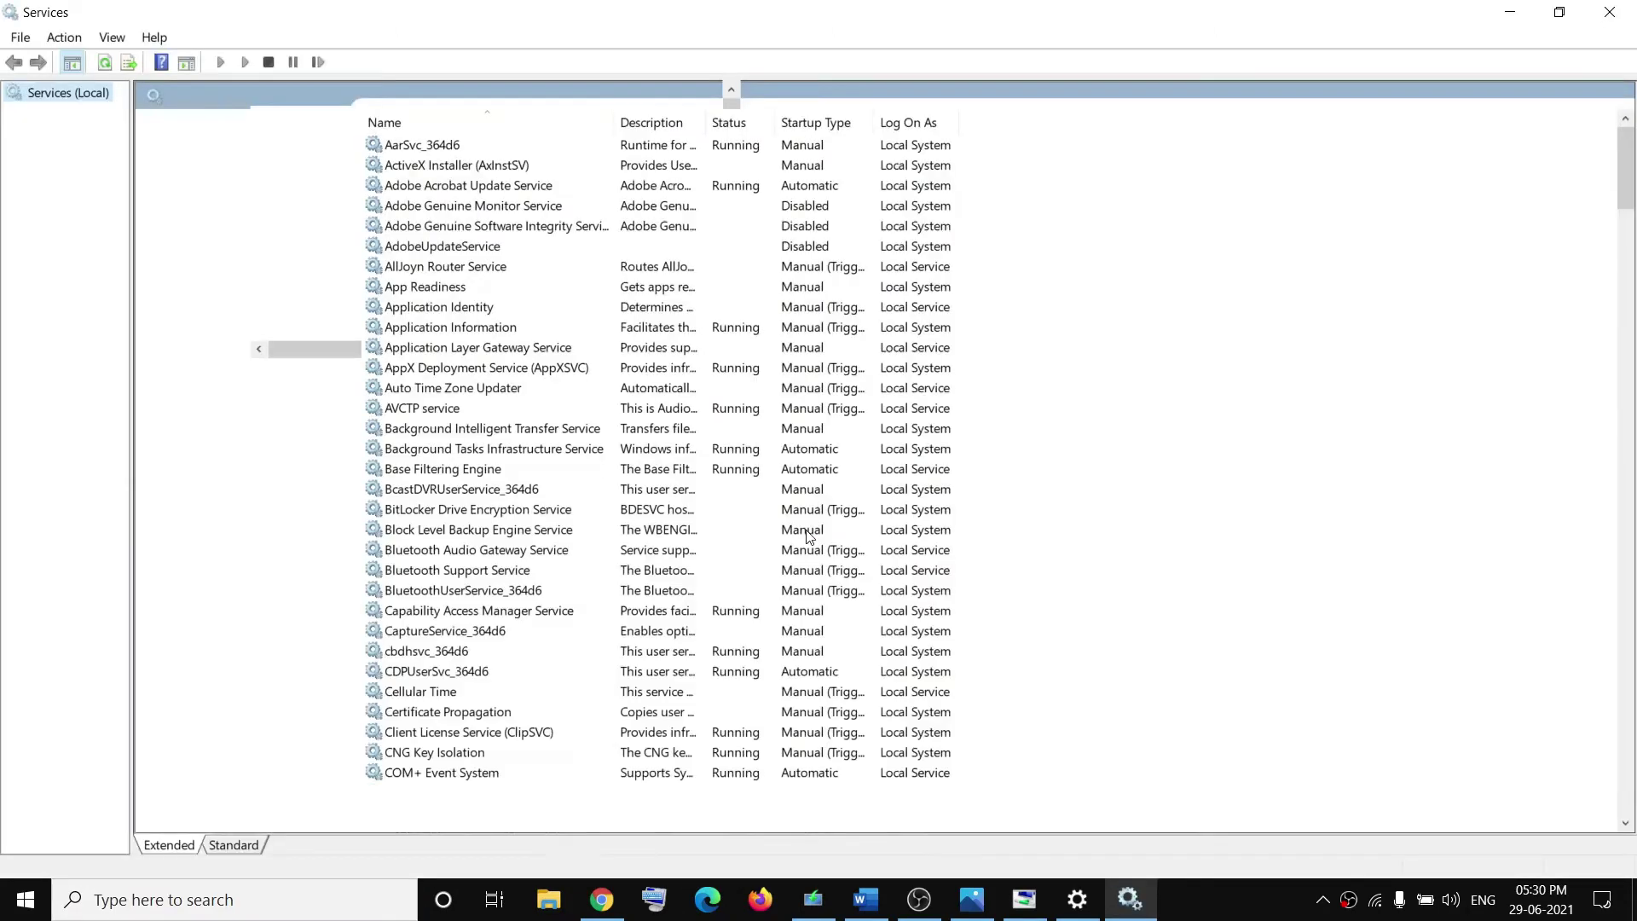
{"action": "left_click", "coordinate": [603, 512]}
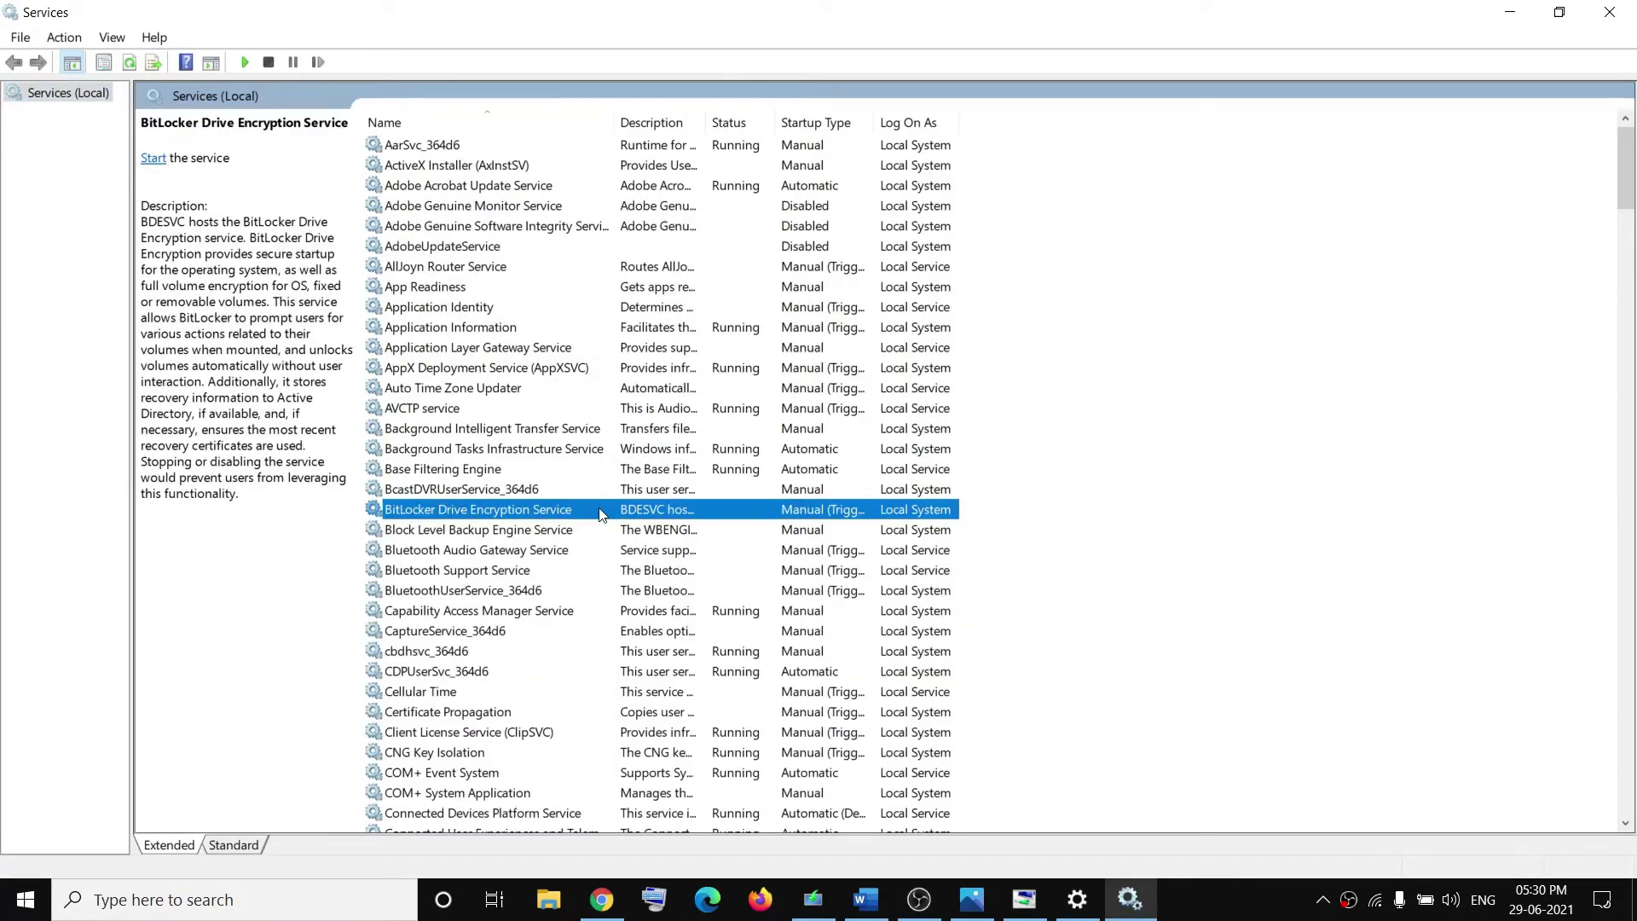
{"action": "key", "text": "w"}
{"action": "scroll", "coordinate": [571, 629], "scroll_direction": "down", "scroll_amount": 5}
{"action": "scroll", "coordinate": [572, 629], "scroll_direction": "down", "scroll_amount": 1}
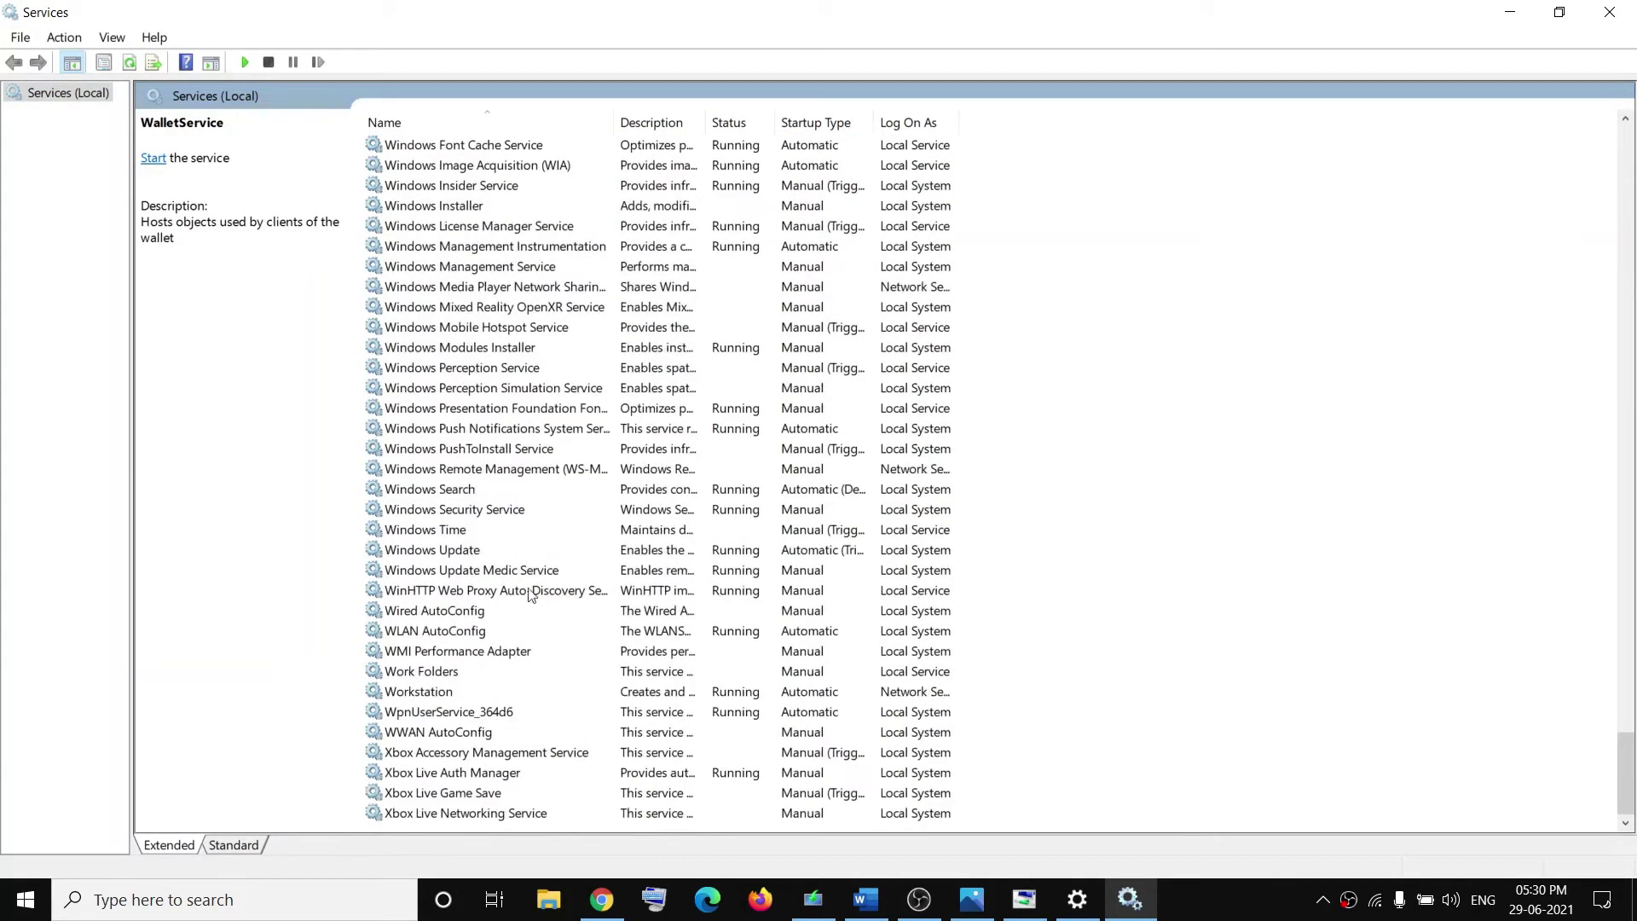
Step: Keep Windows Update on Automatic startup, apply, and restart the service
{"action": "left_click", "coordinate": [464, 553]}
{"action": "double_click", "coordinate": [483, 556]}
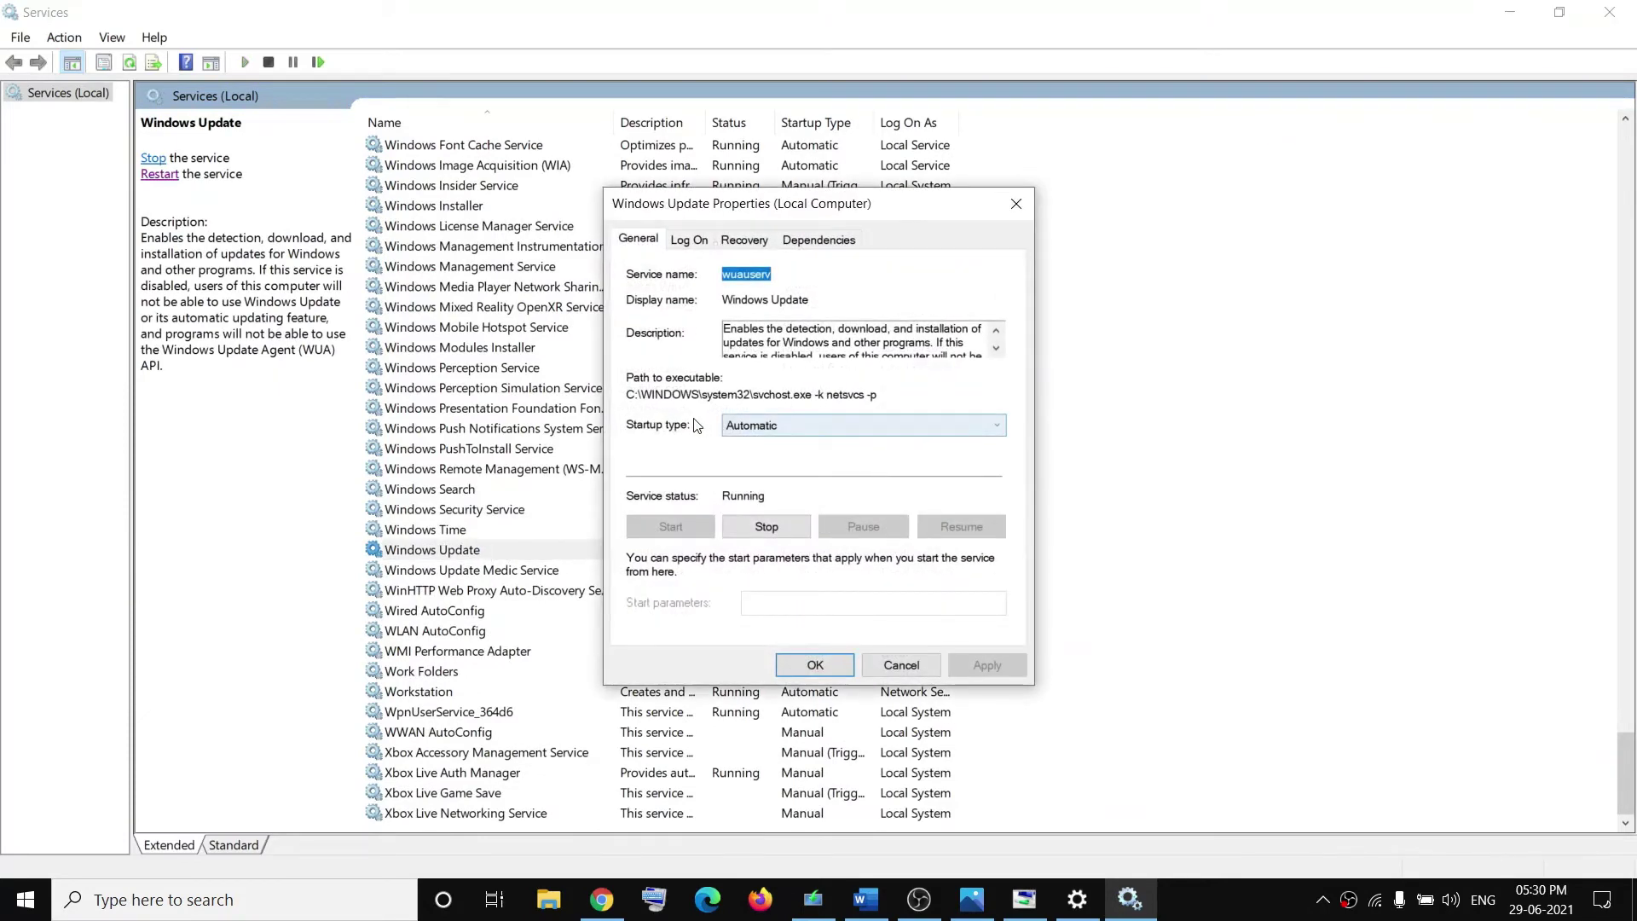
{"action": "left_click", "coordinate": [733, 431]}
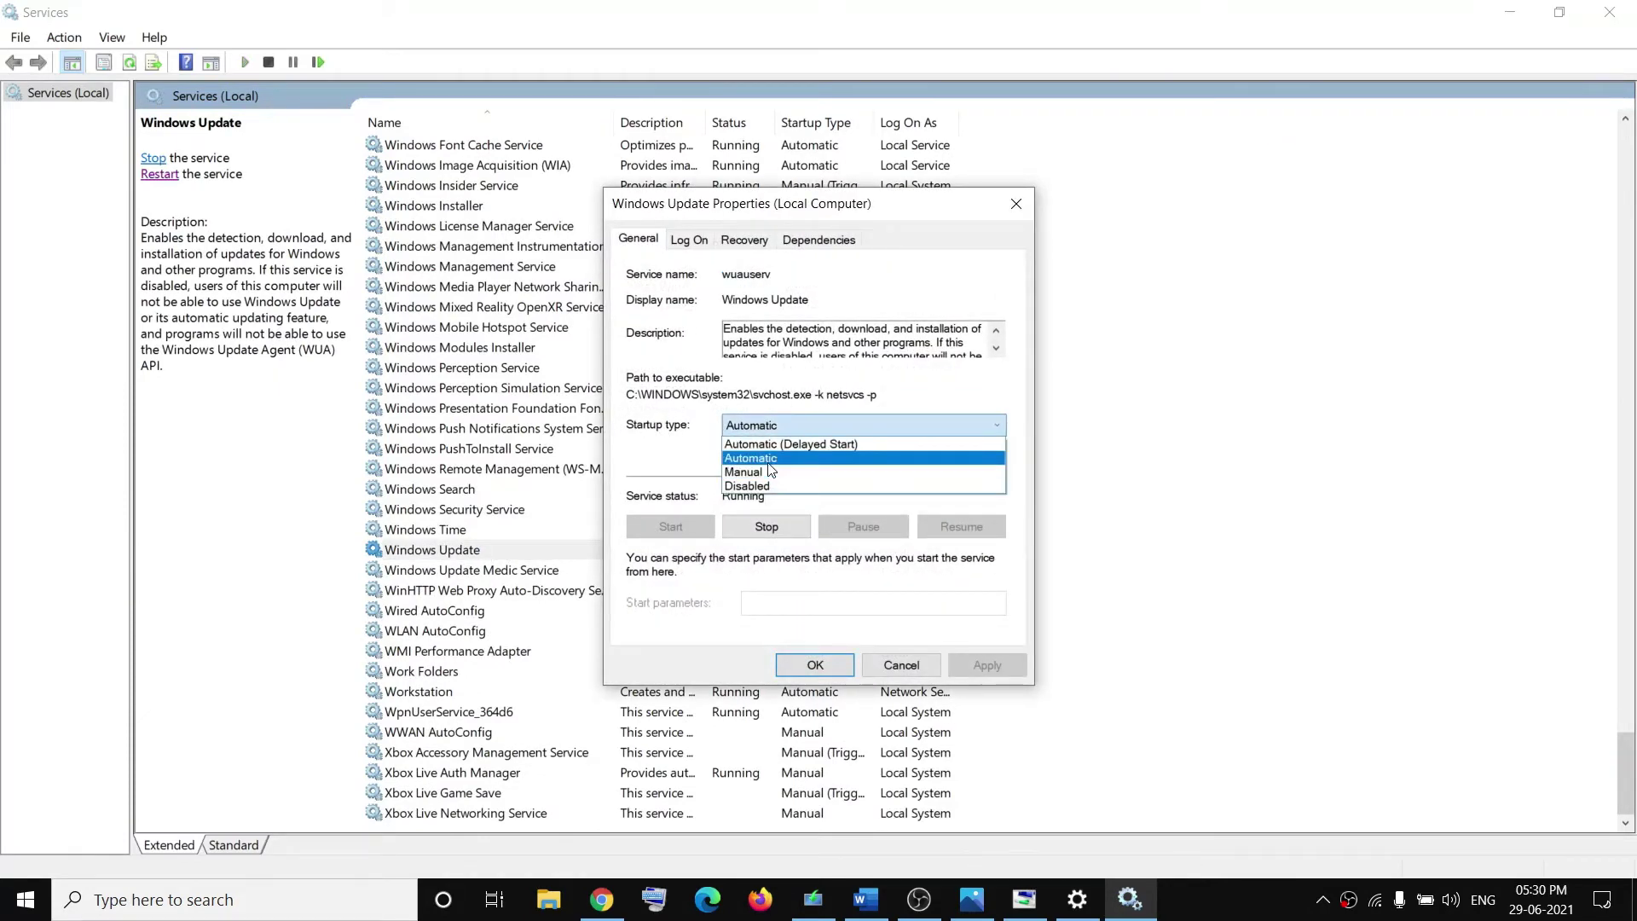
{"action": "left_click", "coordinate": [750, 440]}
{"action": "left_click", "coordinate": [989, 666]}
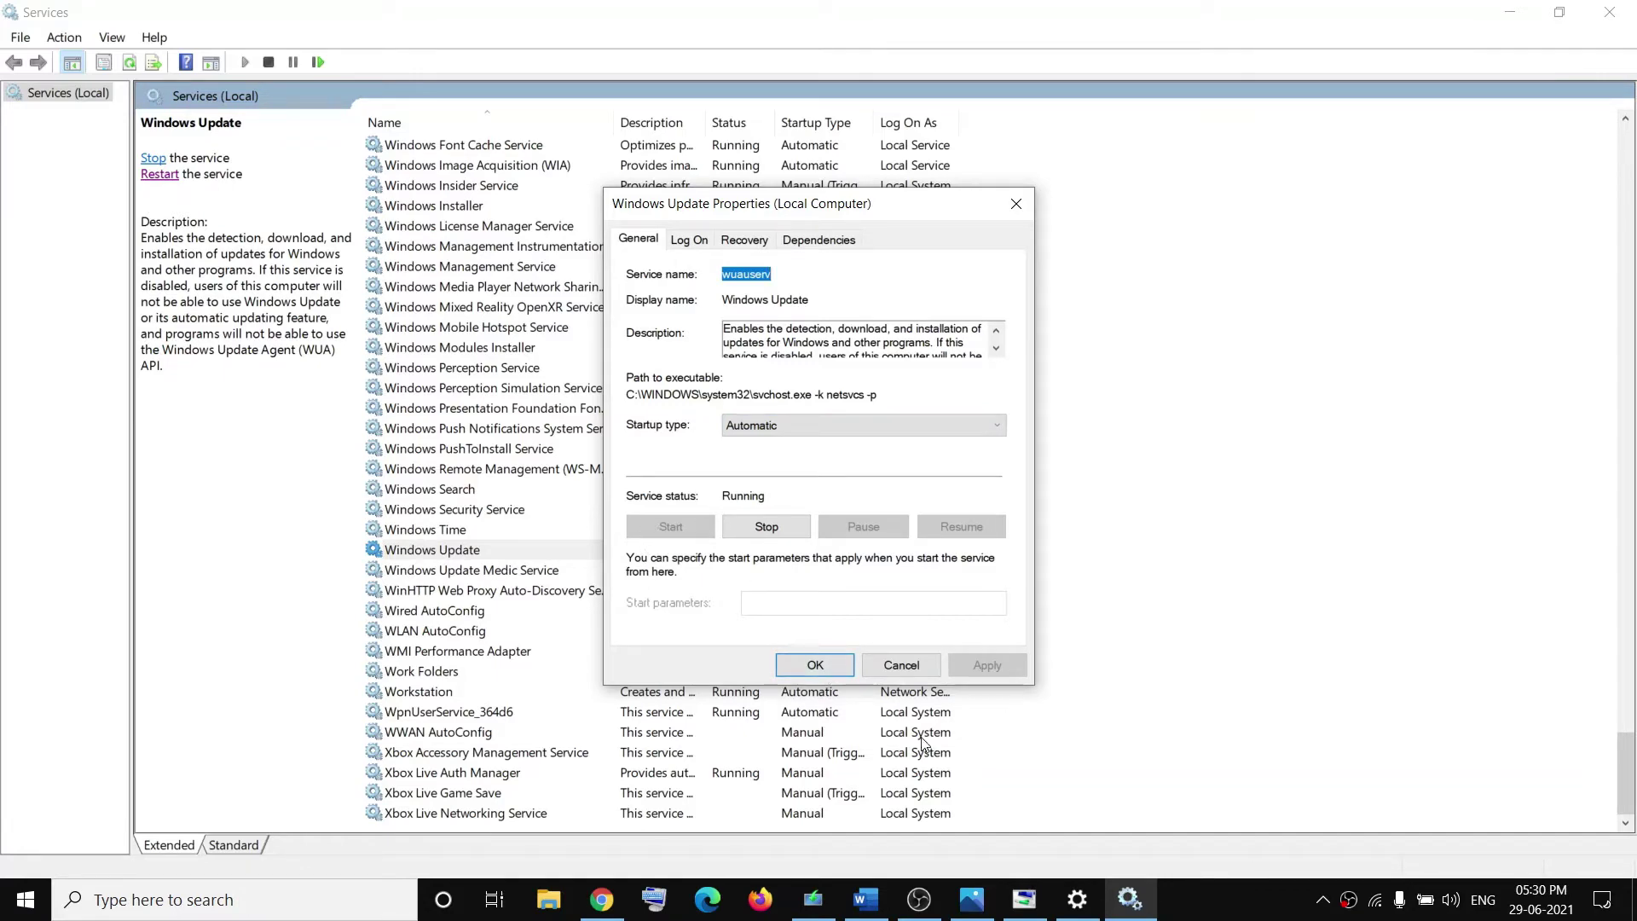
{"action": "left_click", "coordinate": [816, 666]}
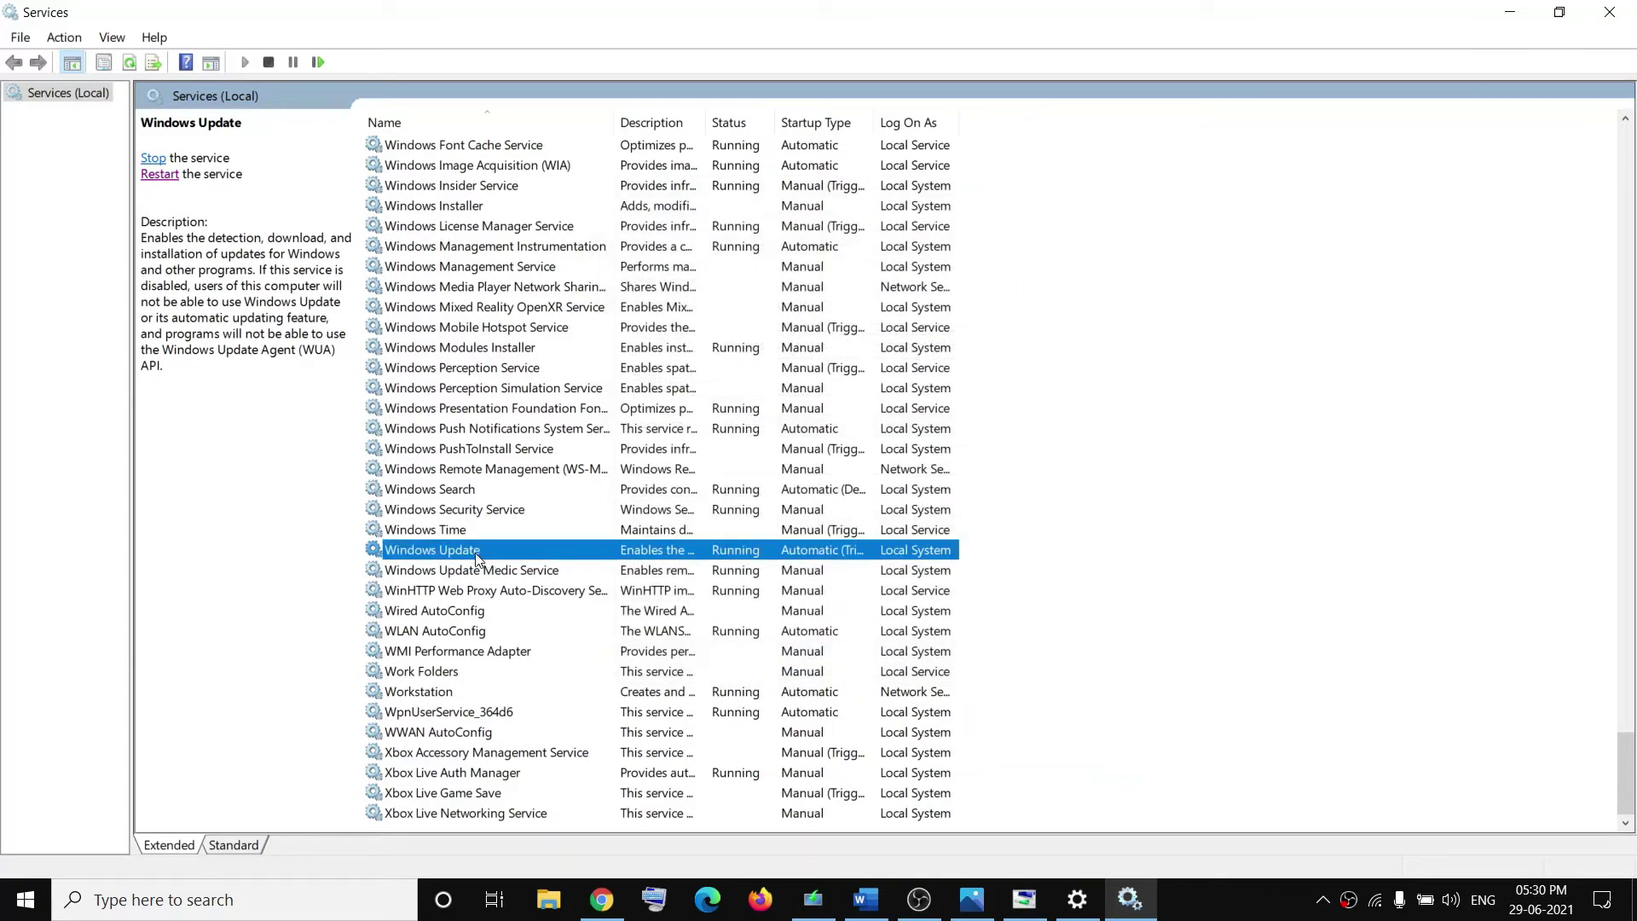
{"action": "left_click", "coordinate": [160, 174]}
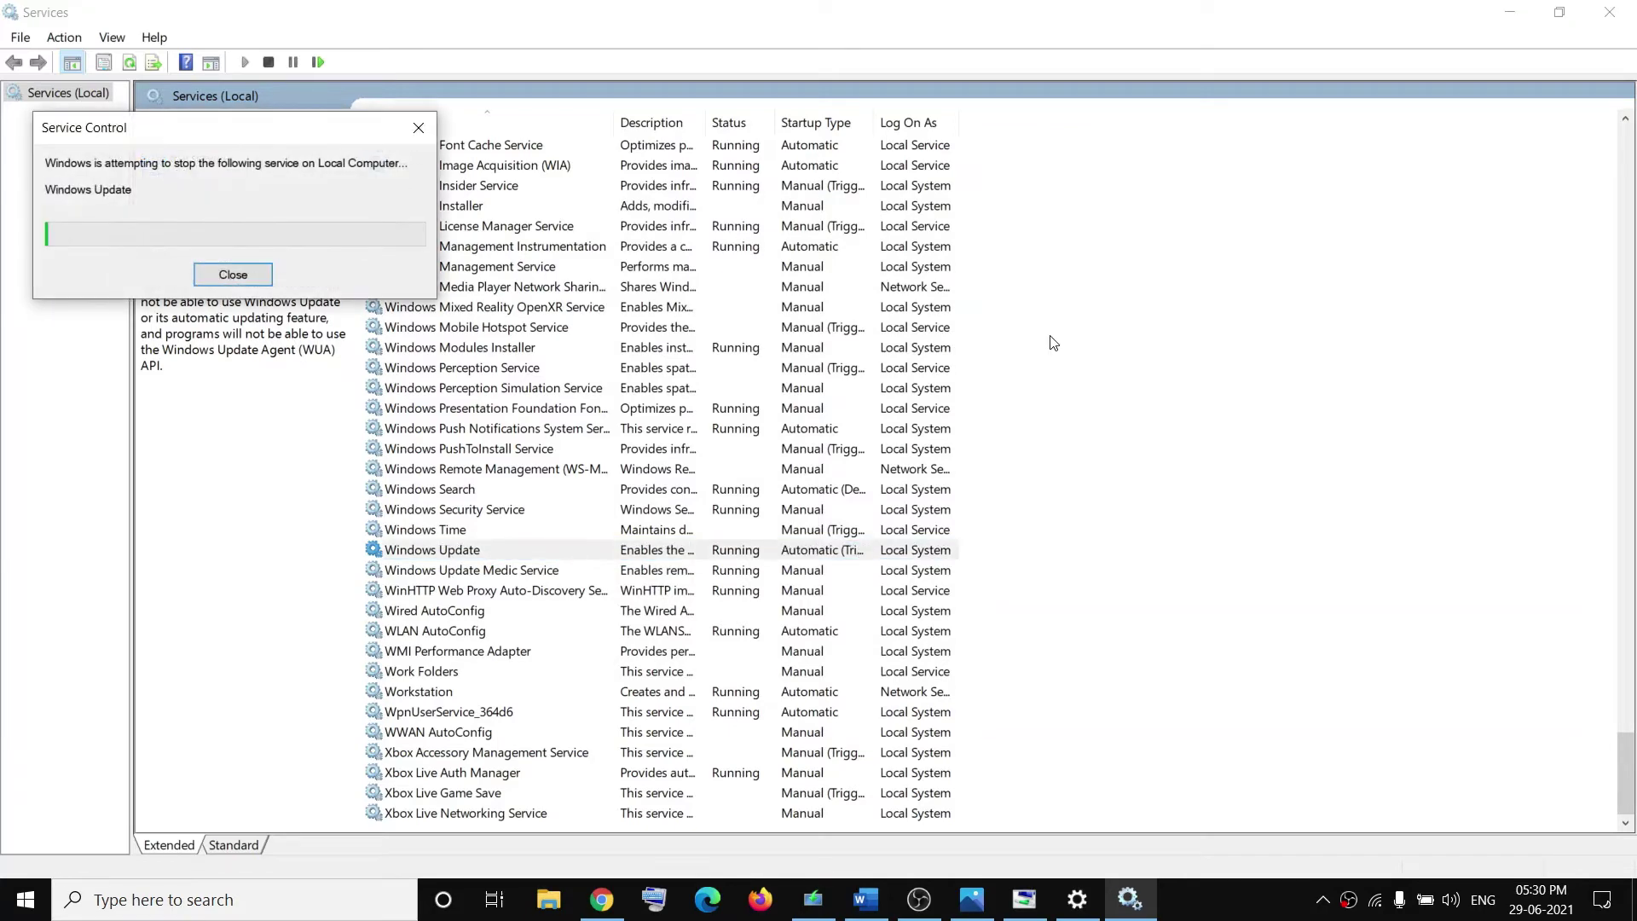
Step: Keep Microsoft Store Install Service on Automatic and restart it
{"action": "left_click", "coordinate": [477, 468]}
{"action": "key", "text": "m"}
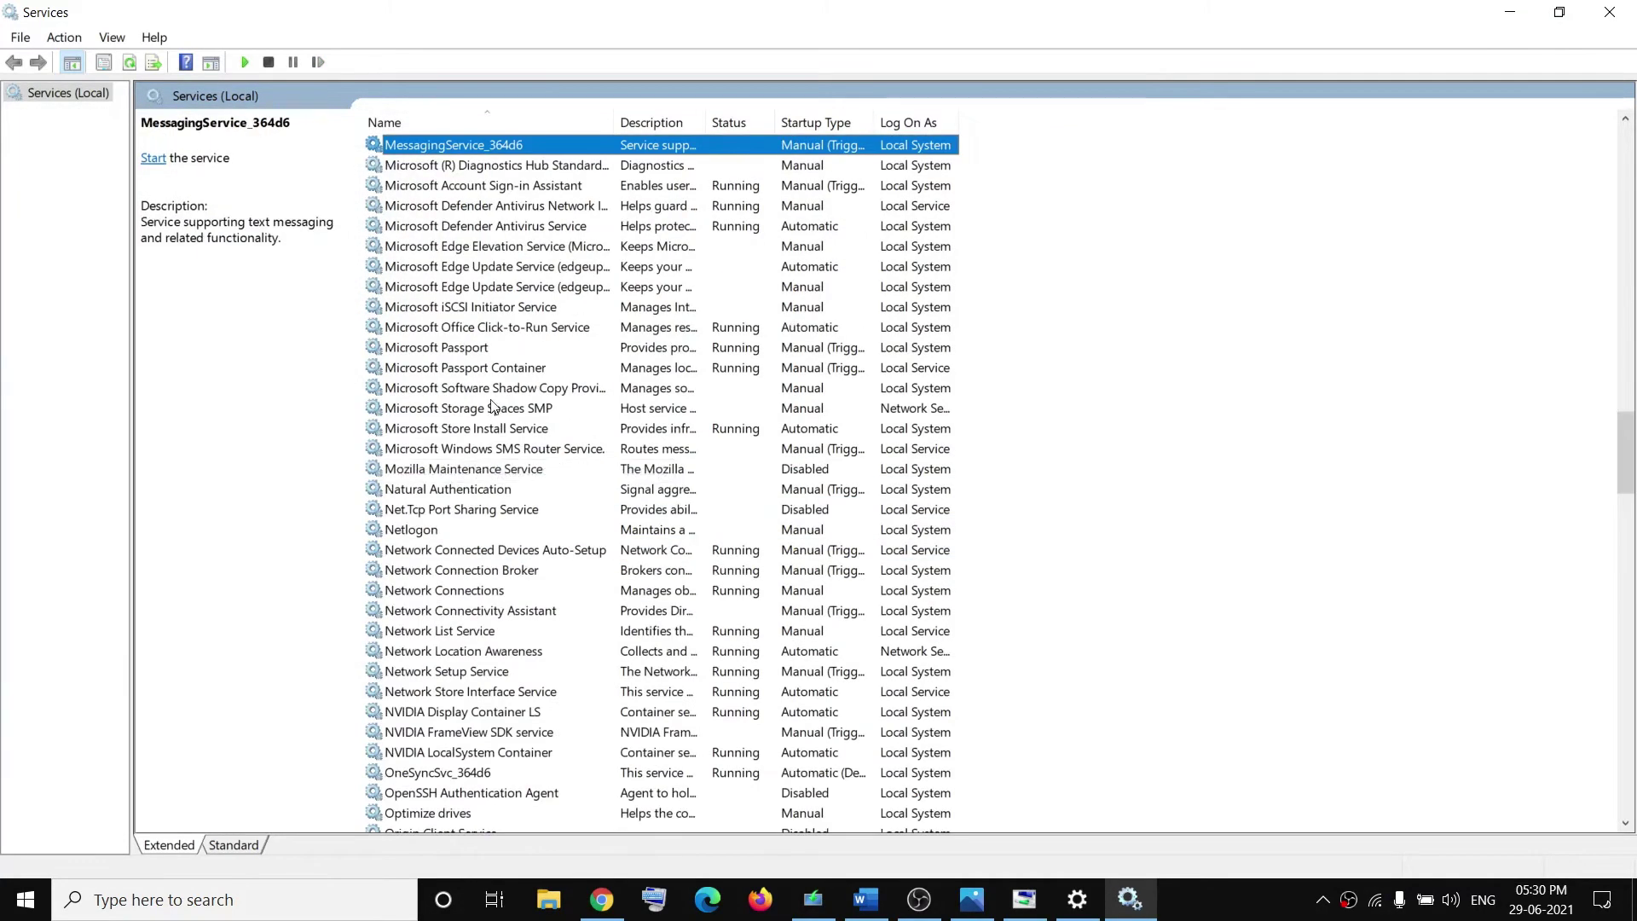
{"action": "left_click", "coordinate": [471, 433]}
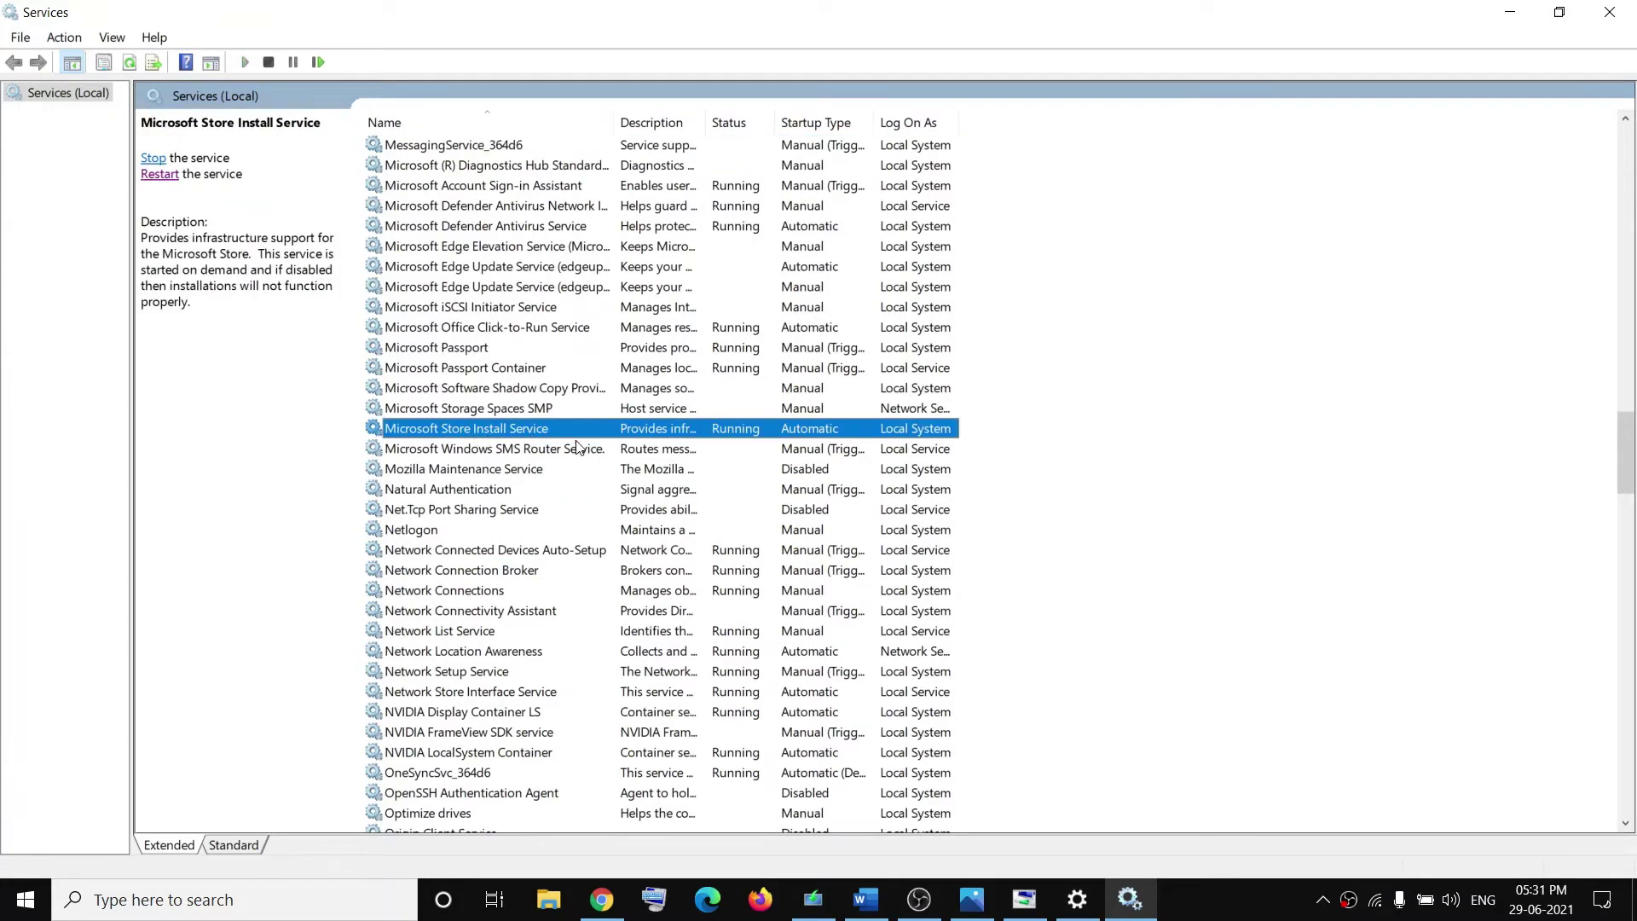
{"action": "double_click", "coordinate": [568, 439]}
{"action": "left_click", "coordinate": [795, 425]}
{"action": "left_click", "coordinate": [961, 628]}
{"action": "key", "text": "shift+Tab"}
{"action": "key", "text": "shift+Tab"}
{"action": "key", "text": "shift+Tab"}
{"action": "key", "text": "shift+Tab"}
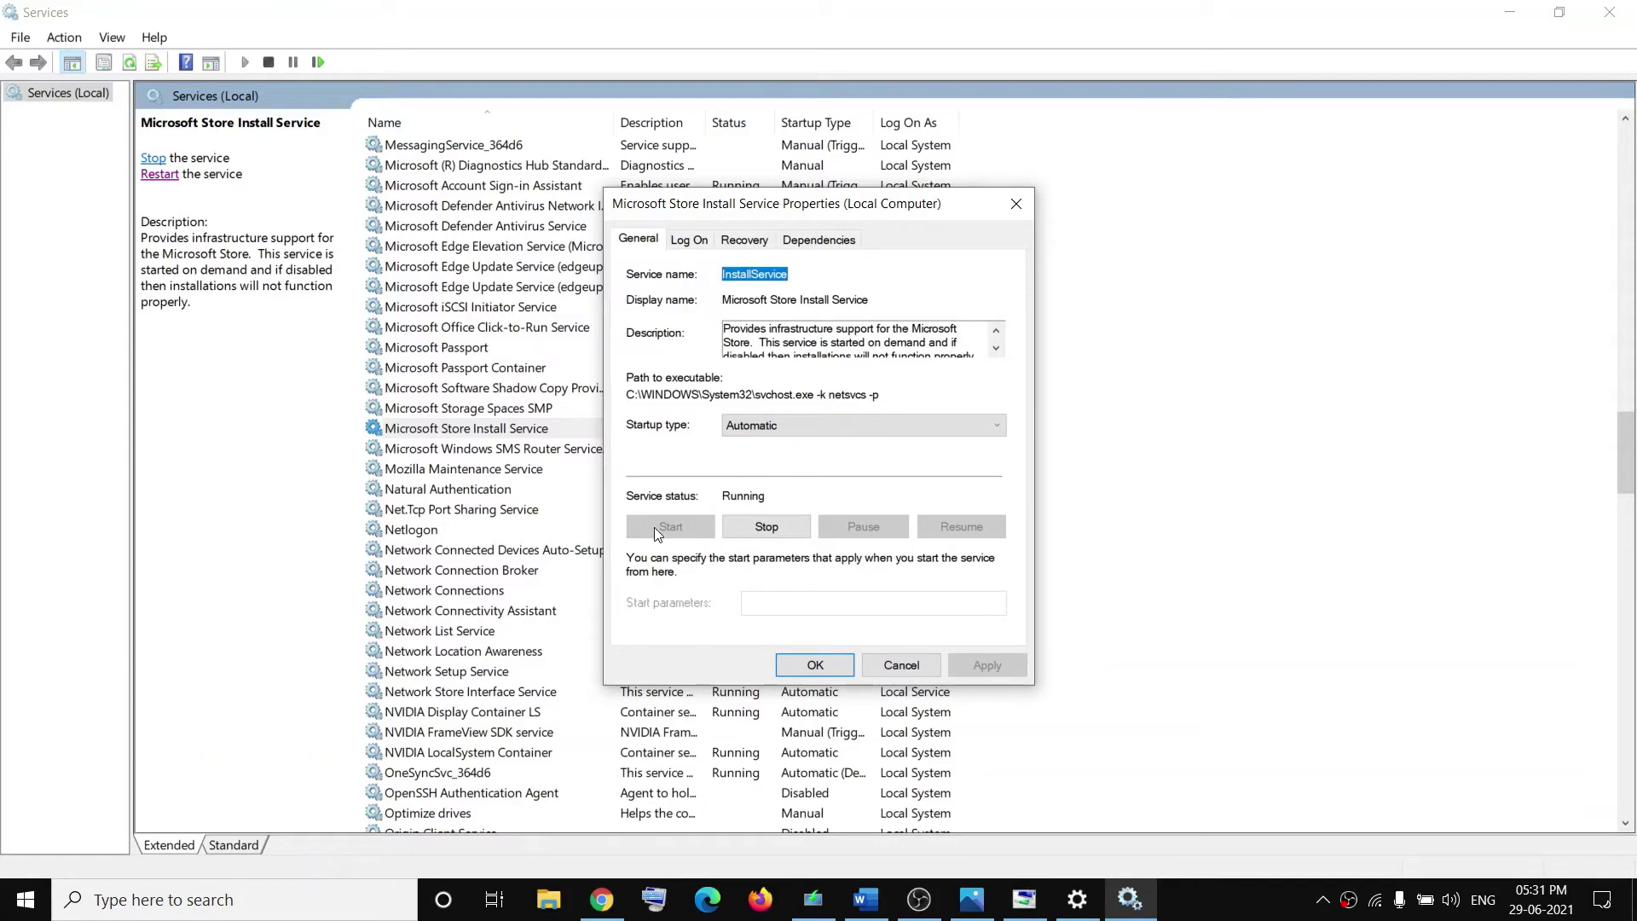
{"action": "left_click", "coordinate": [814, 667]}
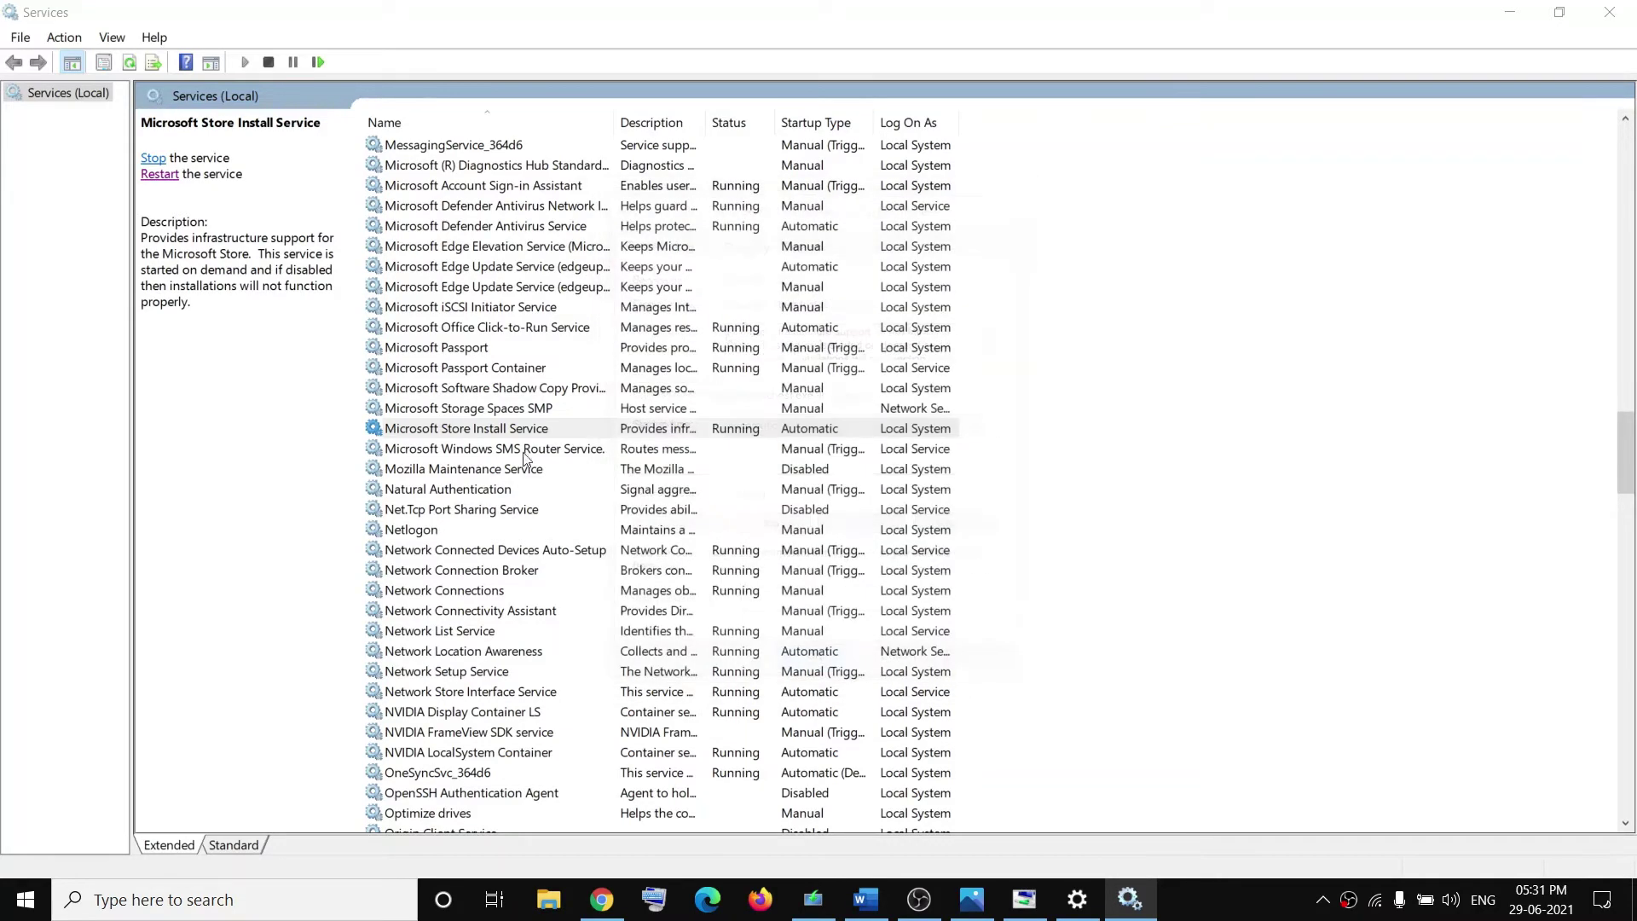
{"action": "left_click", "coordinate": [477, 433]}
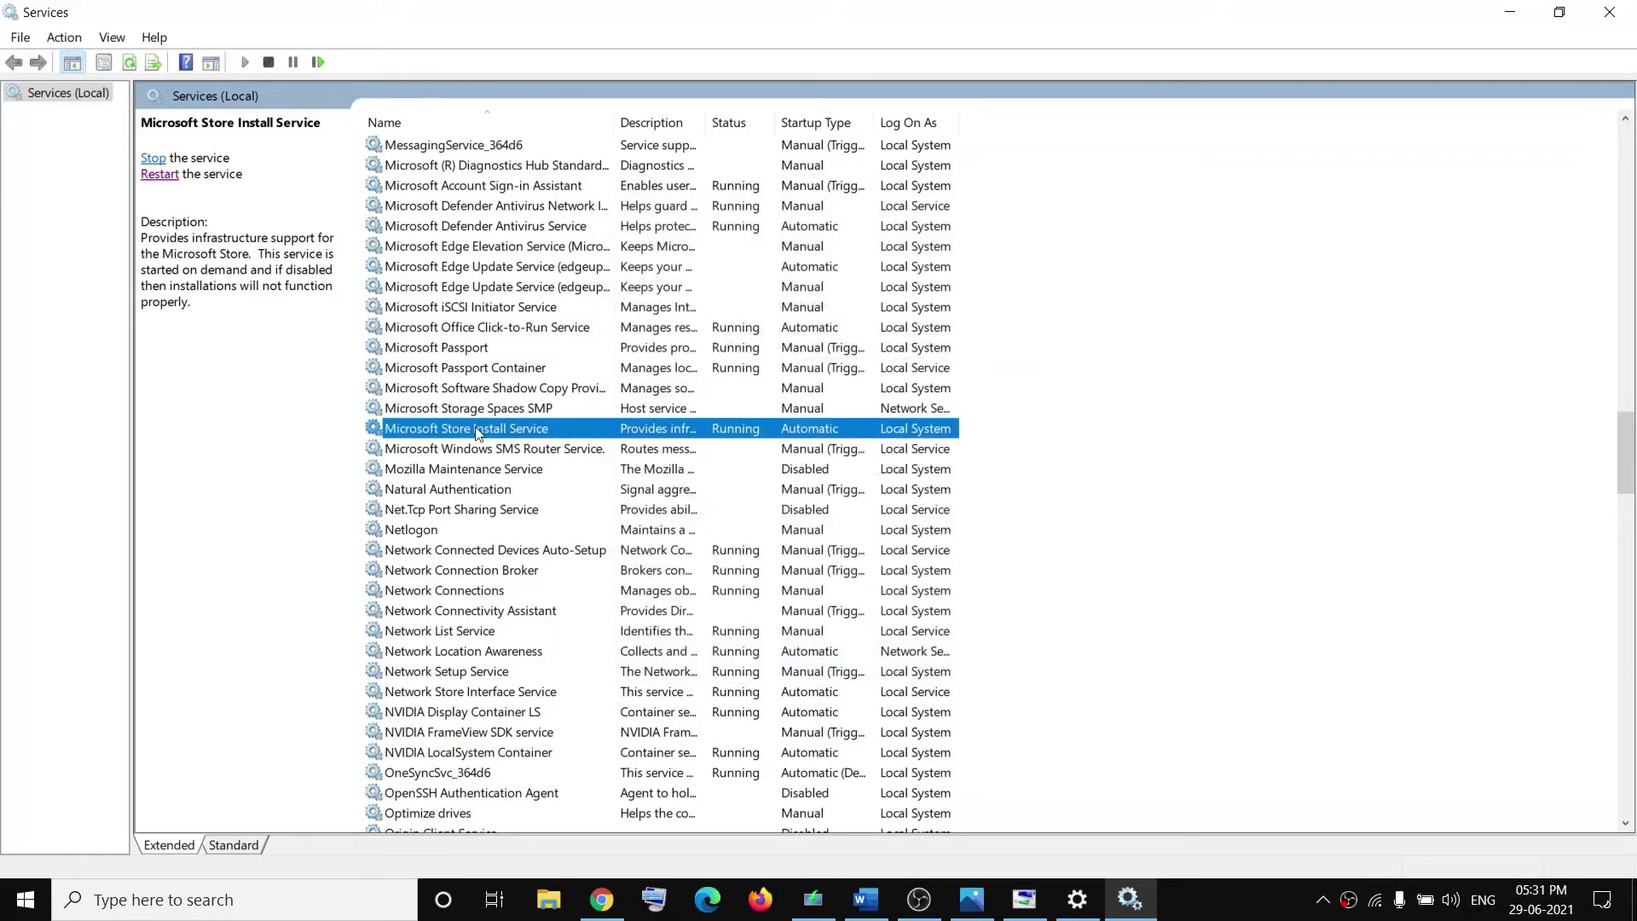
{"action": "left_click", "coordinate": [160, 175]}
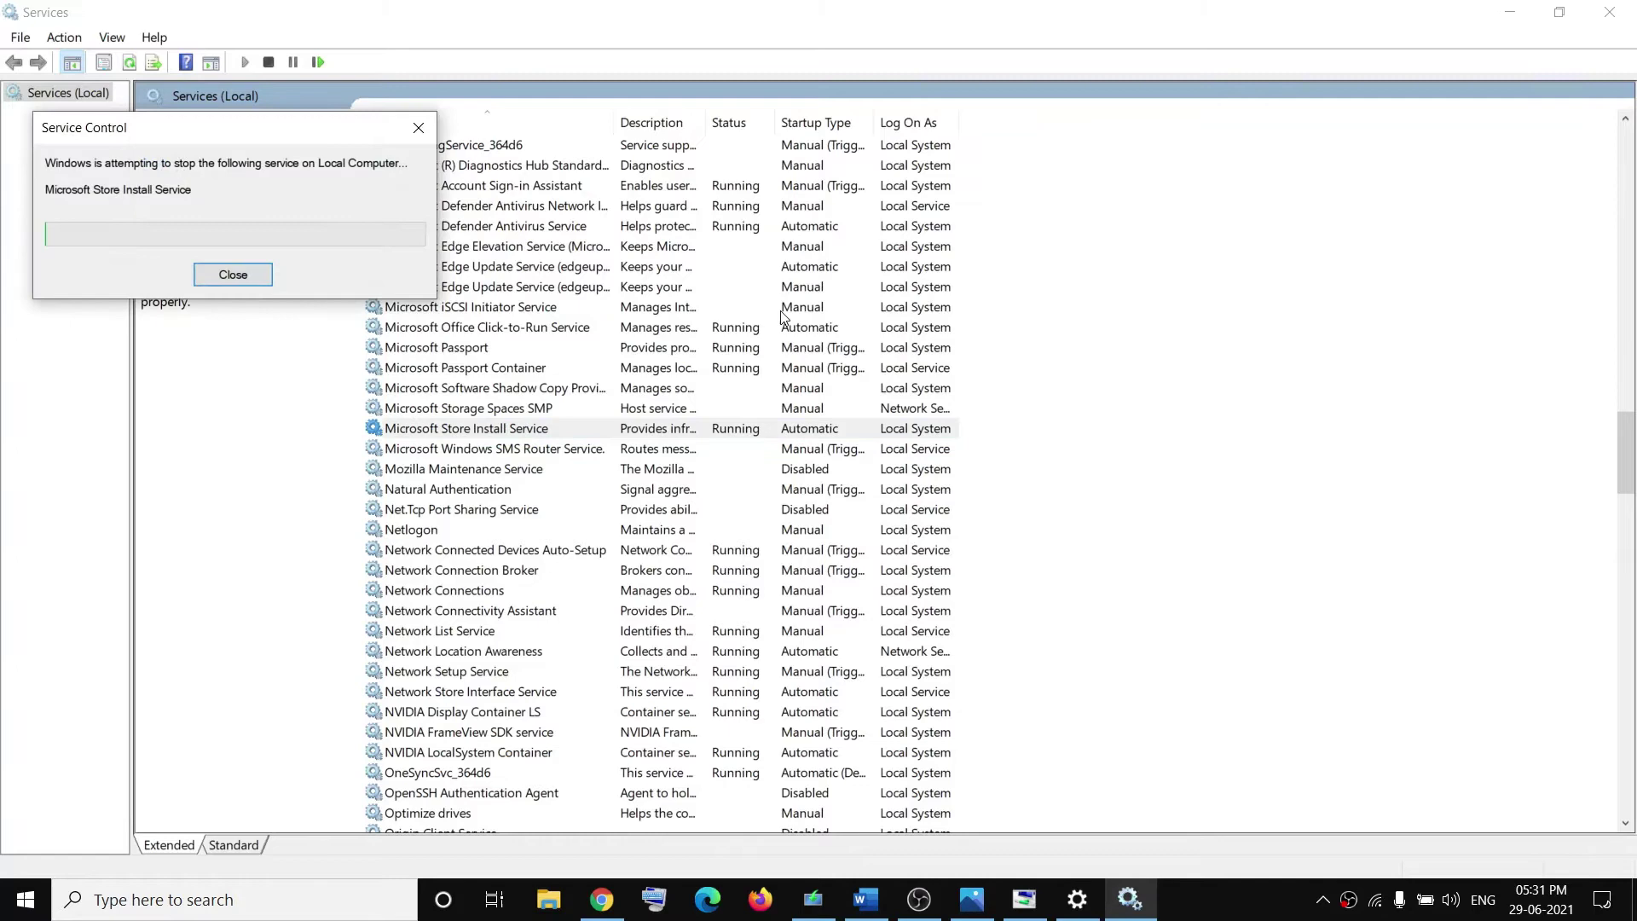
Step: Set Background Intelligent Transfer Service to Automatic, start and restart it, then close Services
{"action": "left_click", "coordinate": [546, 385]}
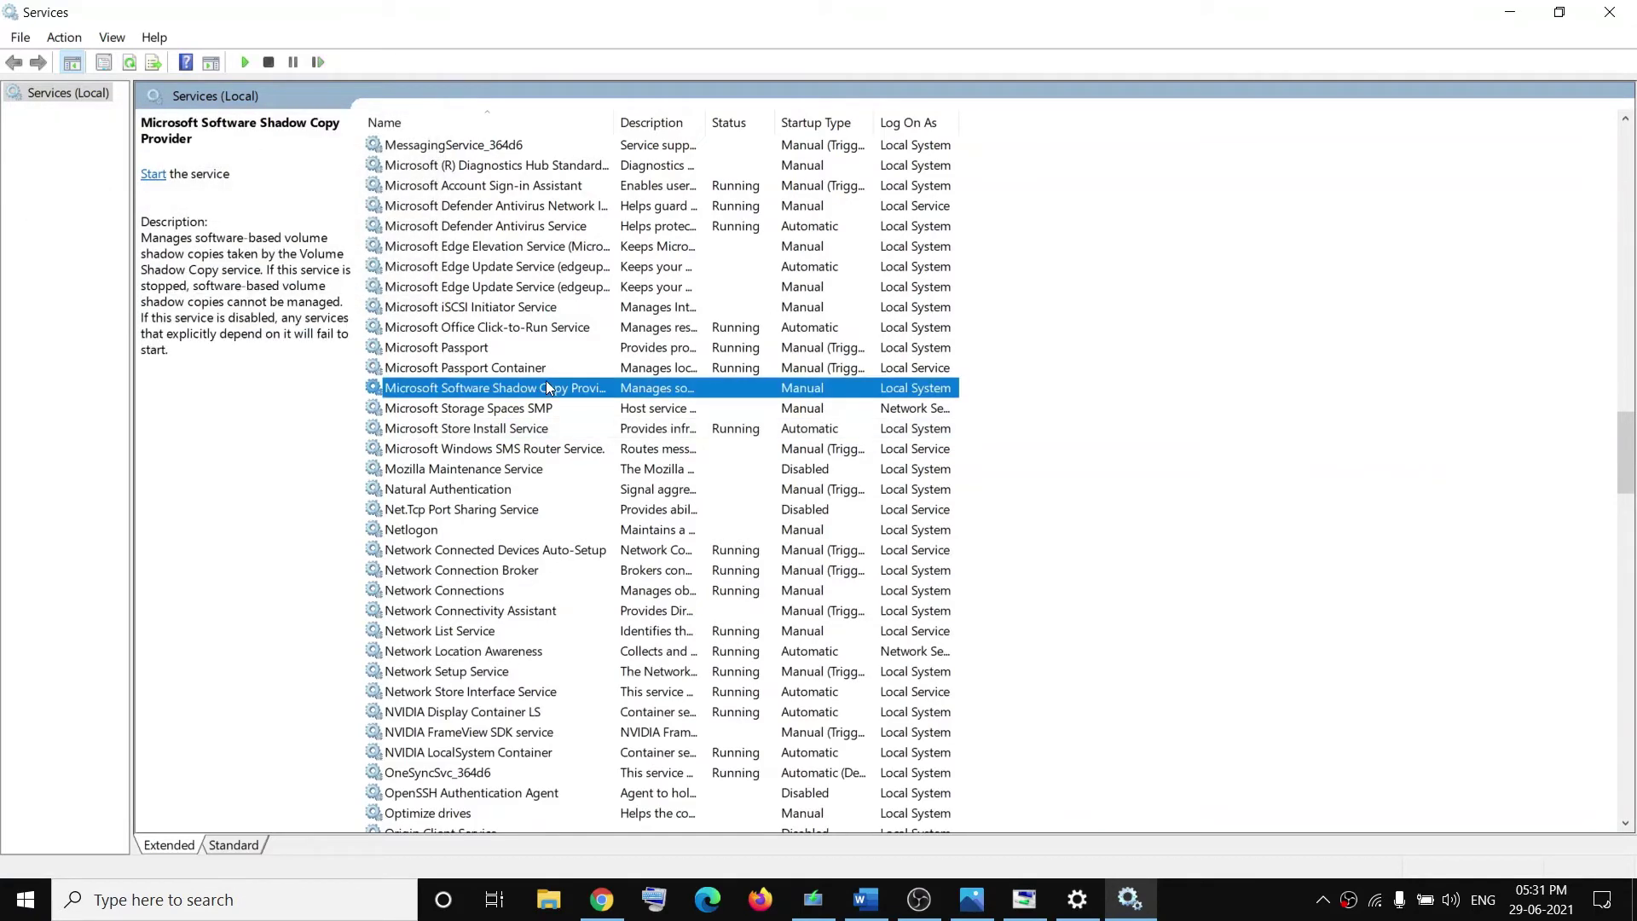
{"action": "key", "text": "b"}
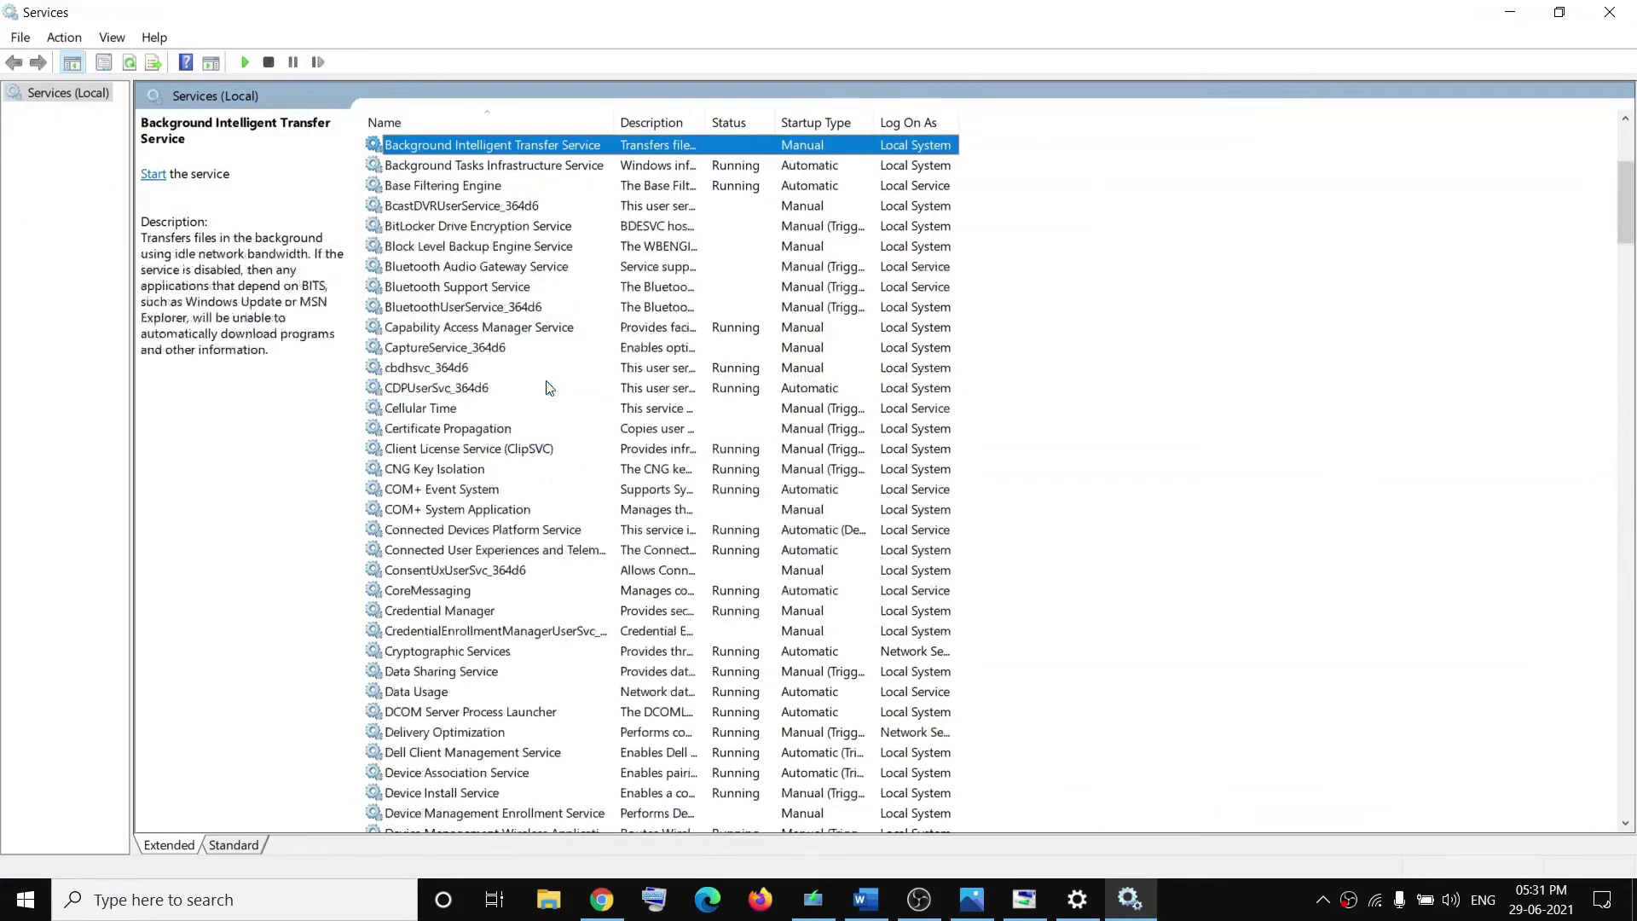
{"action": "double_click", "coordinate": [567, 148]}
{"action": "left_click", "coordinate": [770, 435]}
{"action": "left_click", "coordinate": [759, 458]}
{"action": "left_click", "coordinate": [986, 665]}
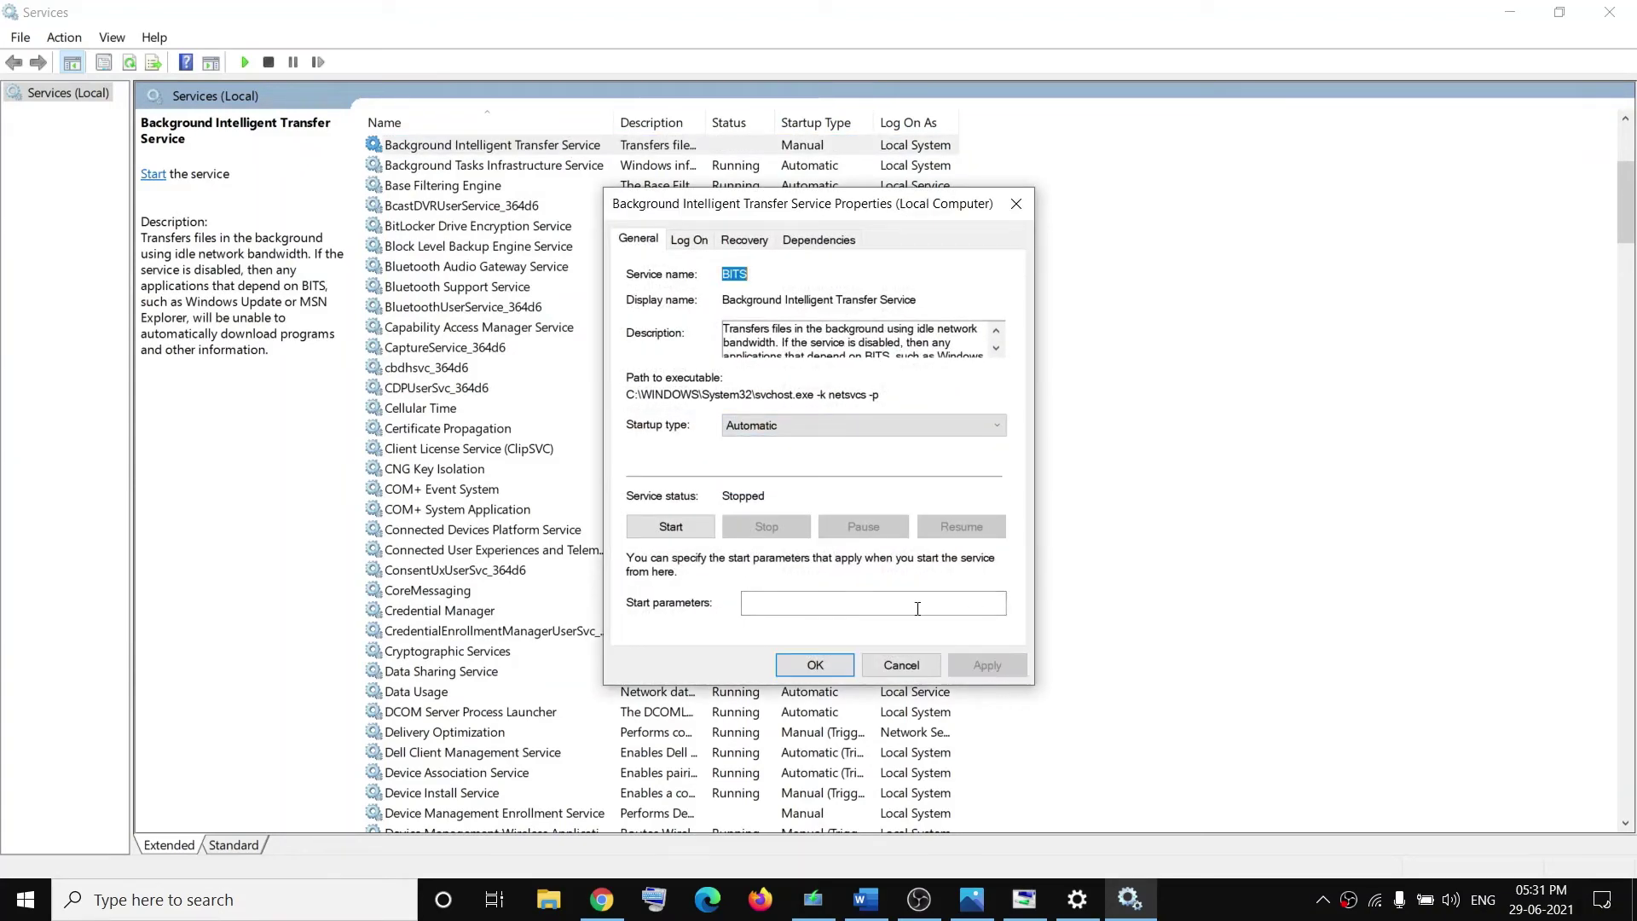
{"action": "left_click", "coordinate": [663, 526]}
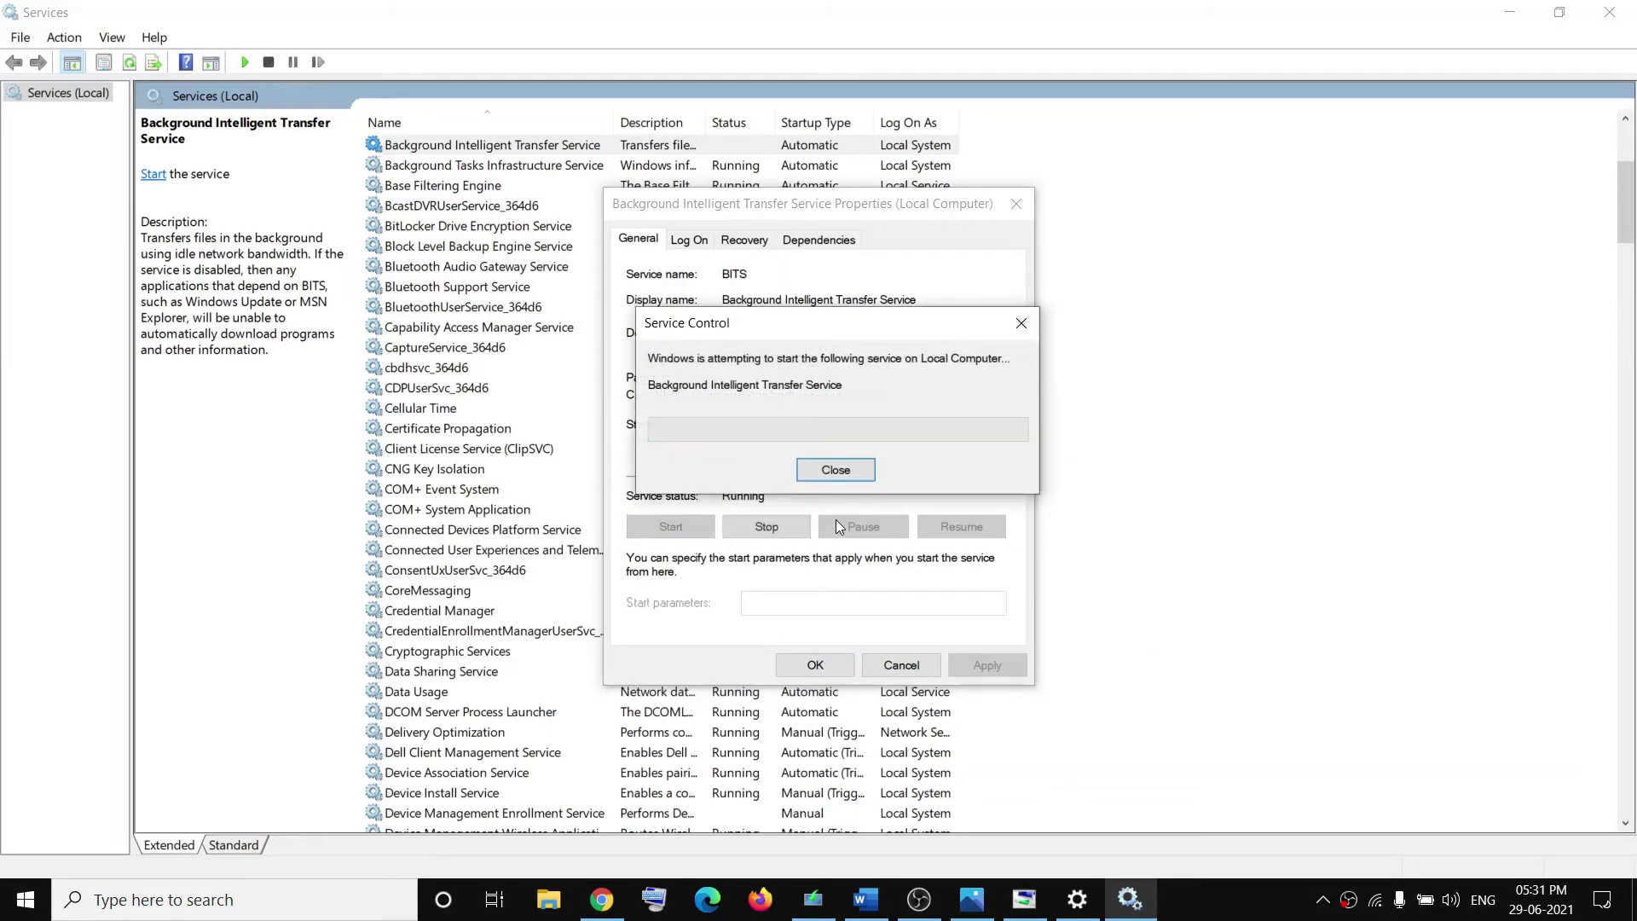
{"action": "left_click", "coordinate": [820, 667]}
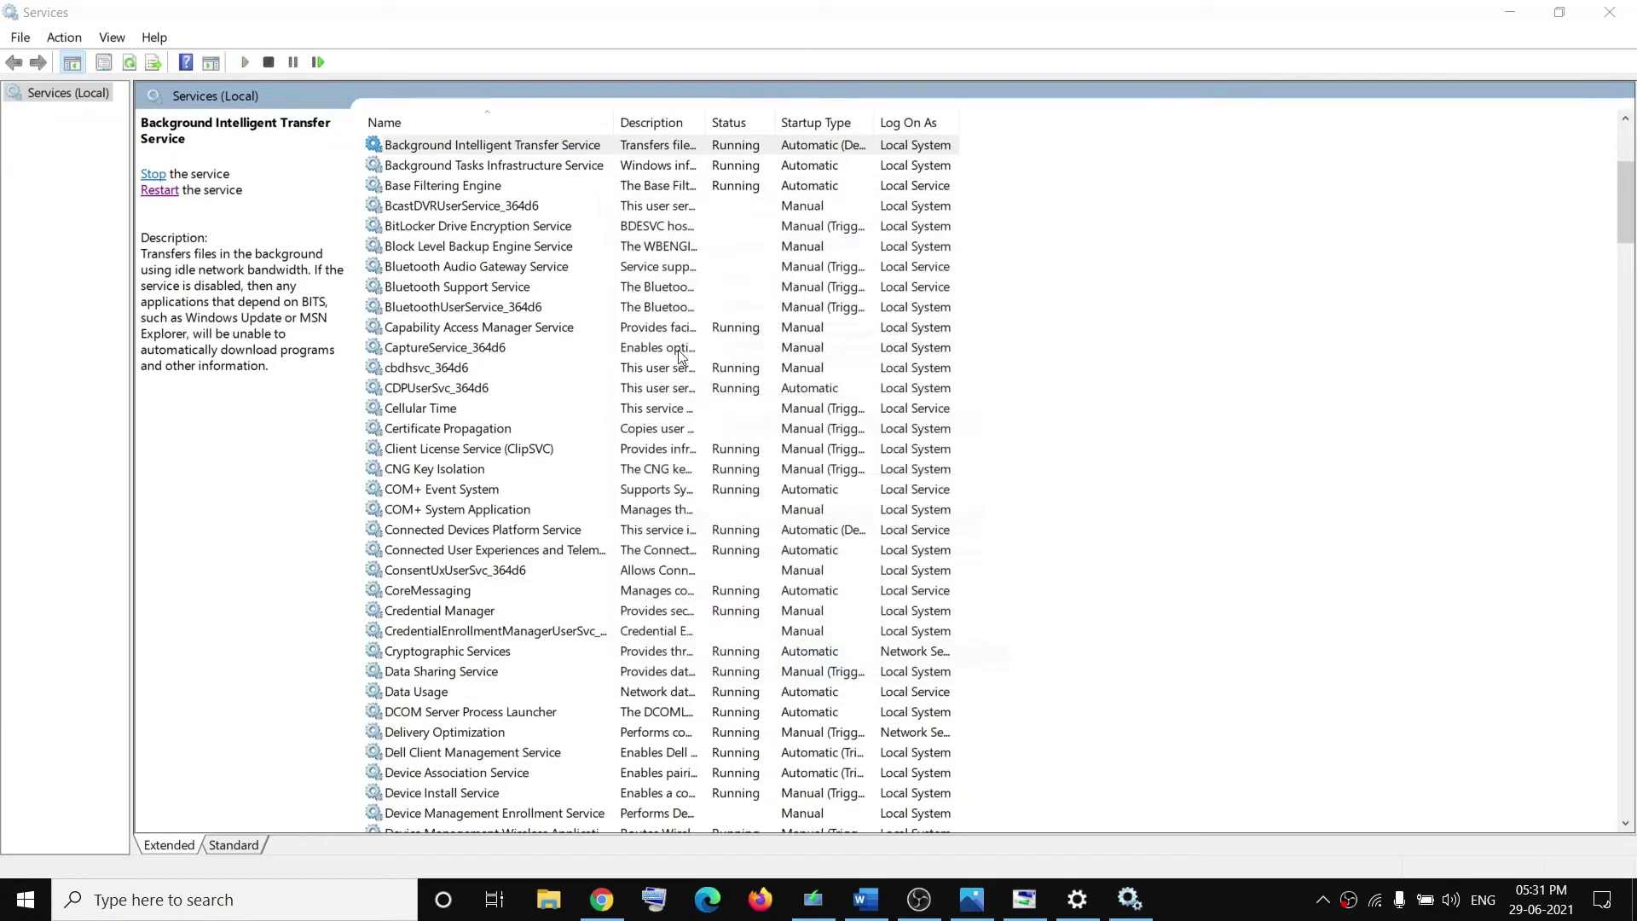
{"action": "left_click", "coordinate": [160, 193]}
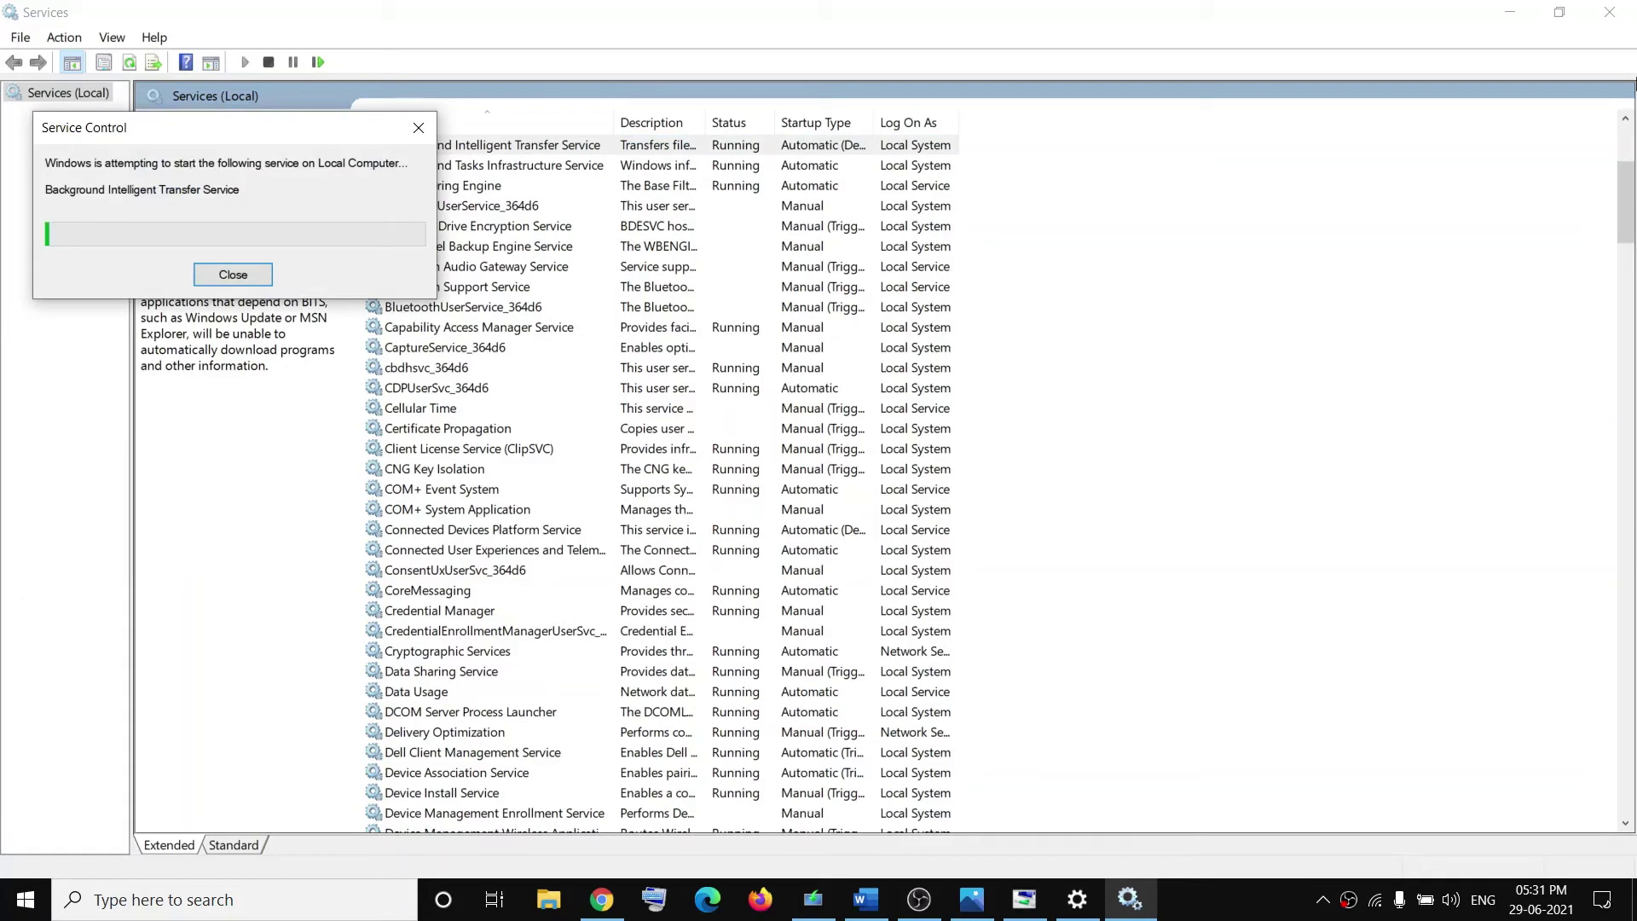
{"action": "left_click", "coordinate": [1609, 12]}
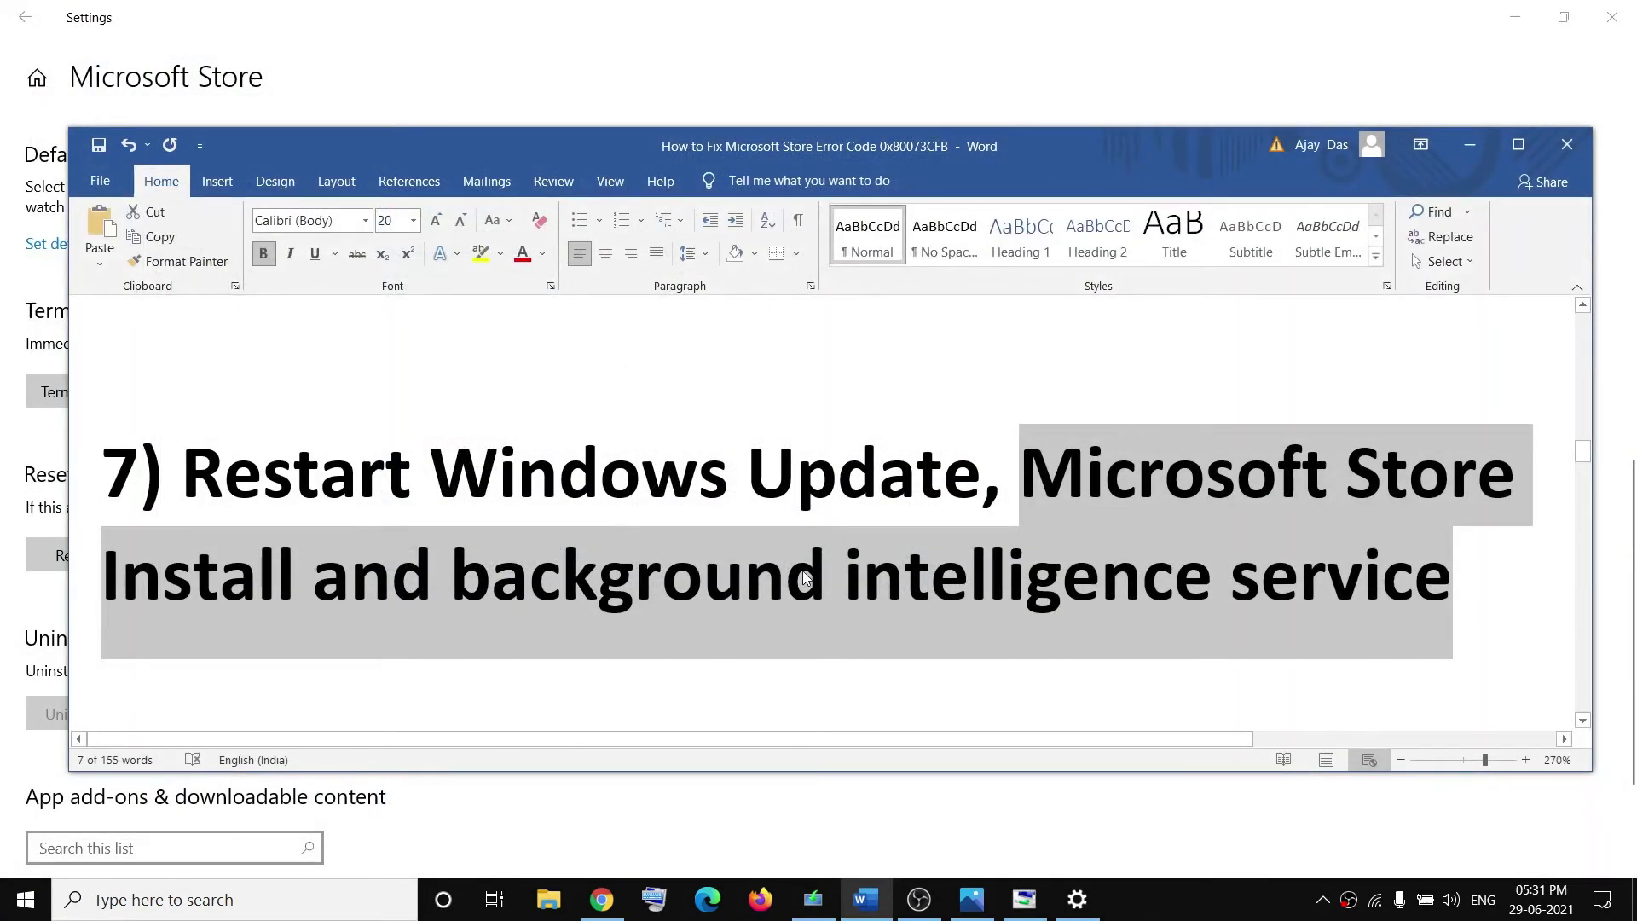
Step: Launch Windows PowerShell (Admin) from the Win+X menu
{"action": "scroll", "coordinate": [801, 570], "scroll_direction": "down", "scroll_amount": 5}
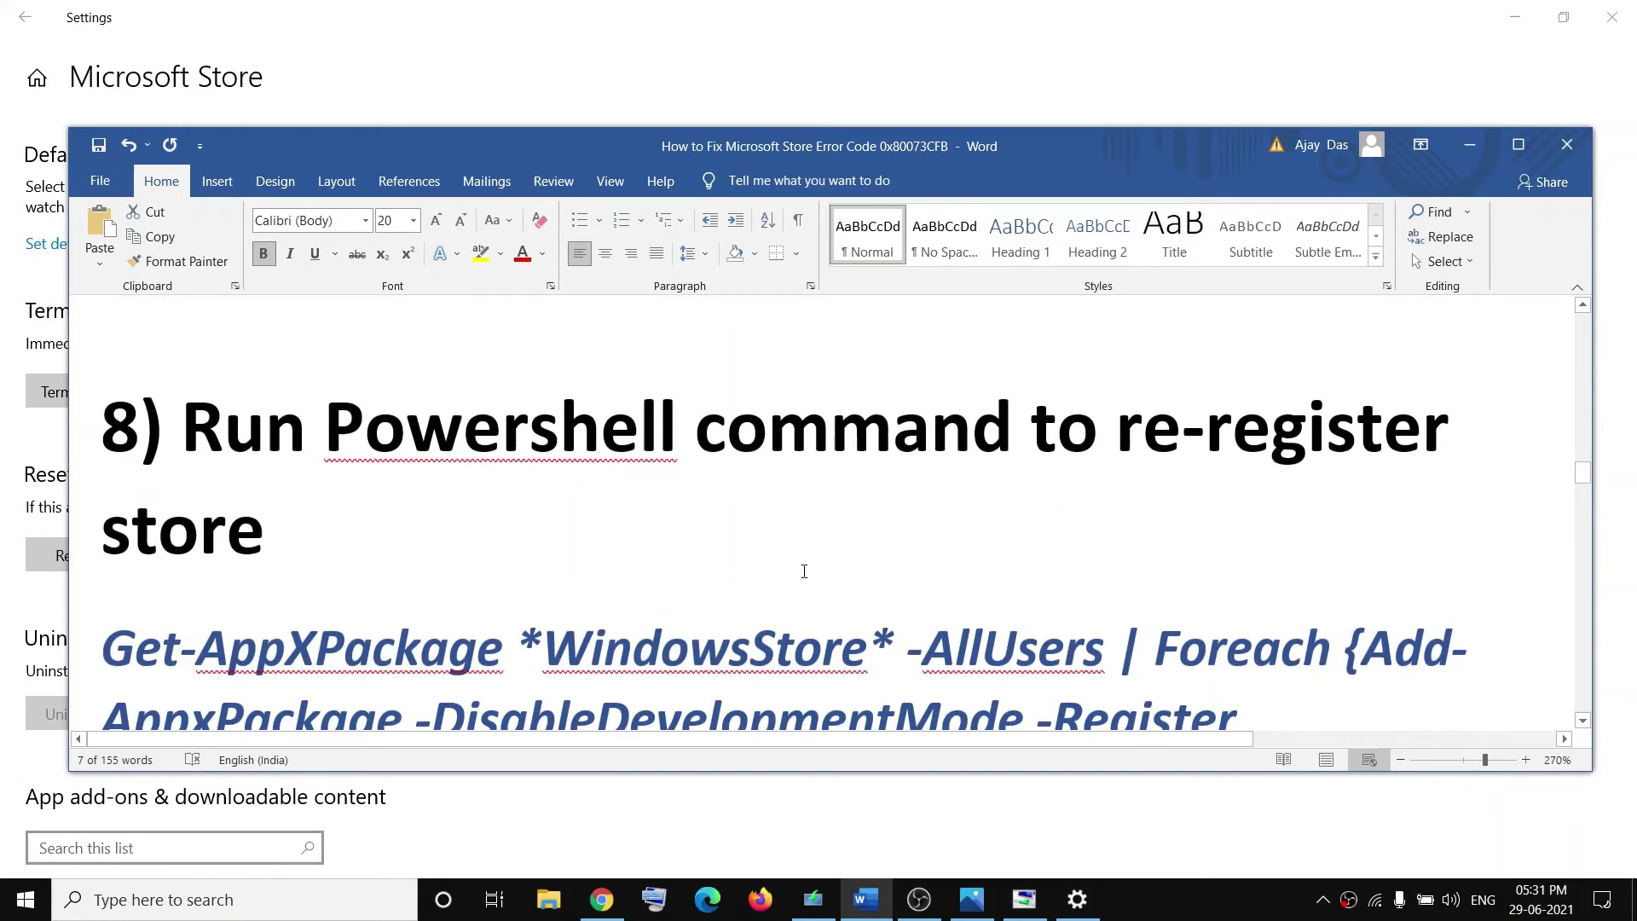
{"action": "scroll", "coordinate": [809, 496], "scroll_direction": "down", "scroll_amount": 2}
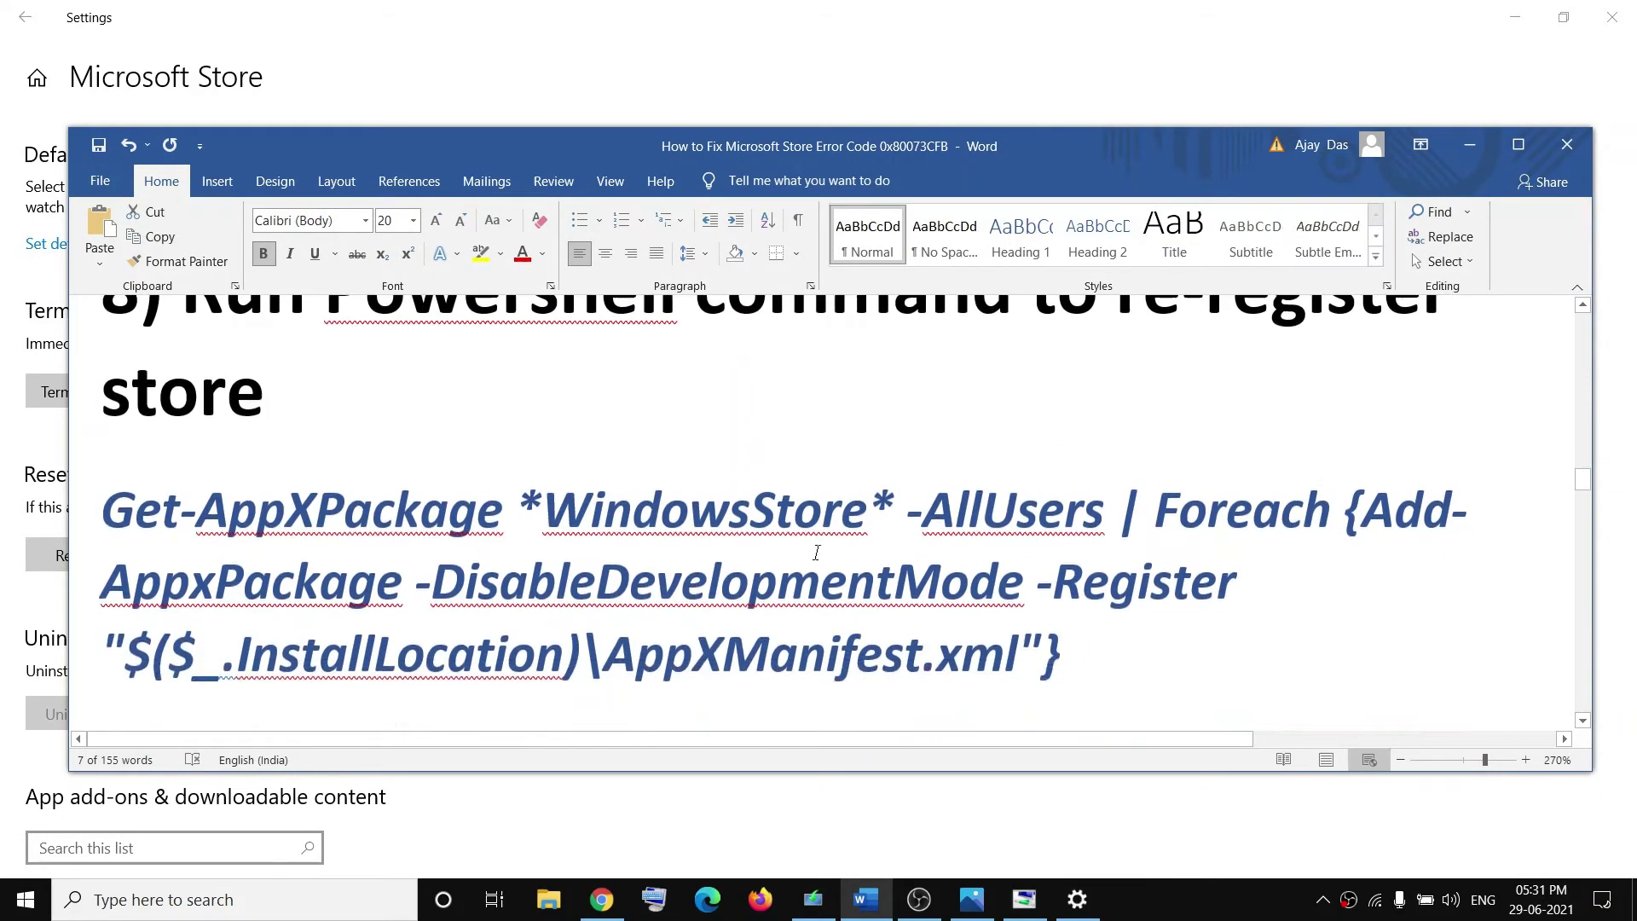
{"action": "scroll", "coordinate": [1201, 437], "scroll_direction": "up", "scroll_amount": 2}
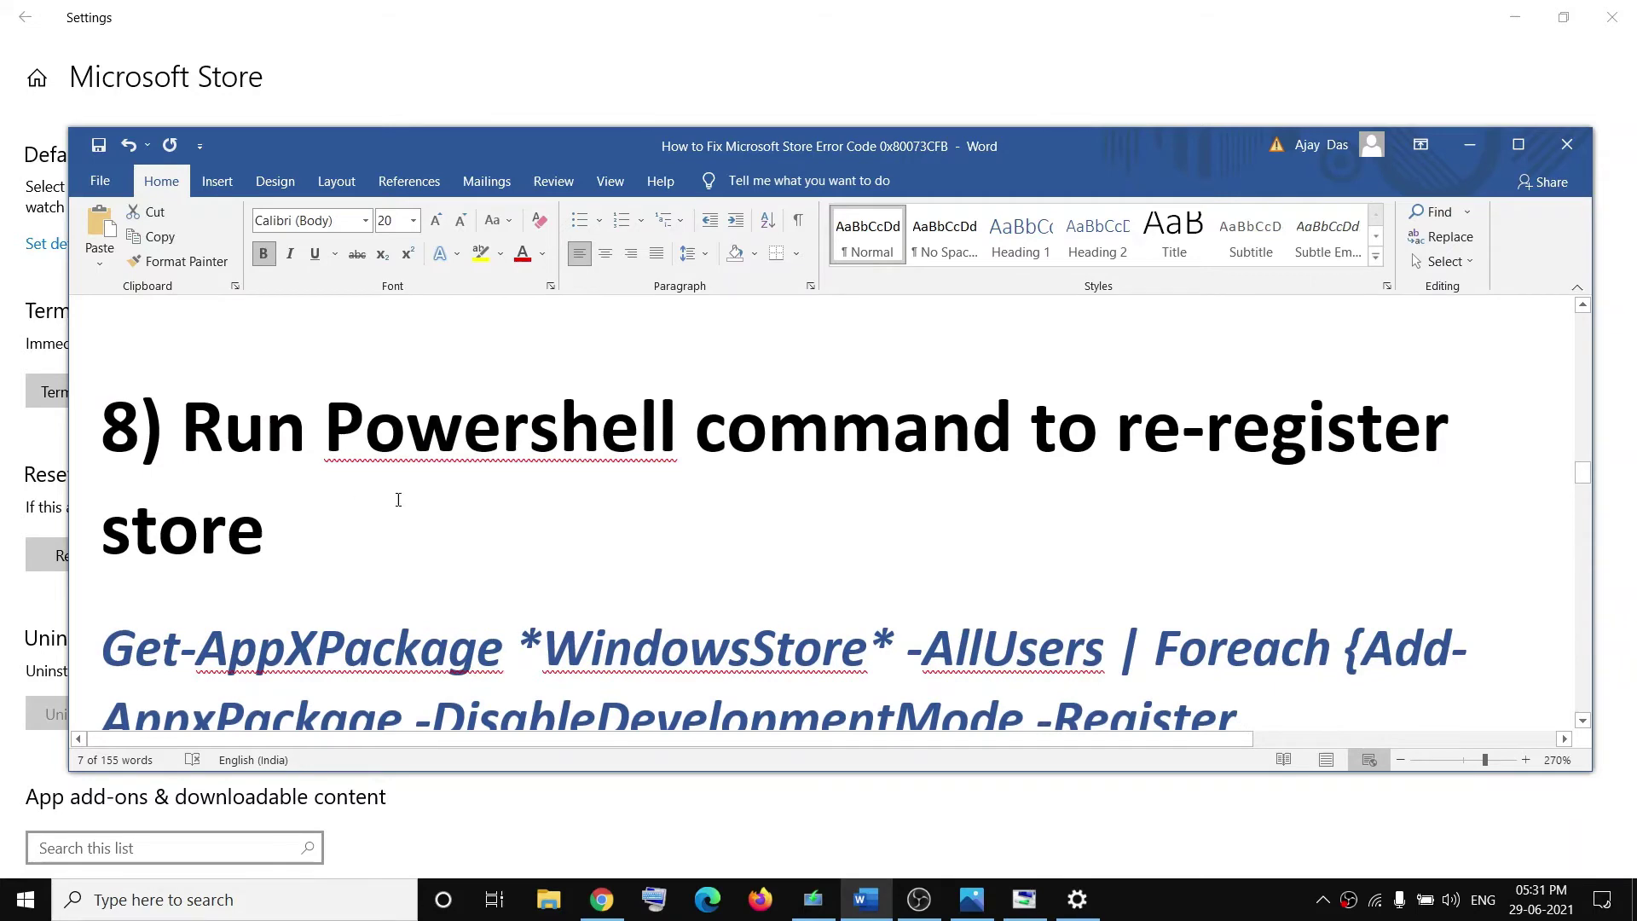
{"action": "scroll", "coordinate": [398, 499], "scroll_direction": "down", "scroll_amount": 4}
{"action": "scroll", "coordinate": [729, 573], "scroll_direction": "up", "scroll_amount": 2}
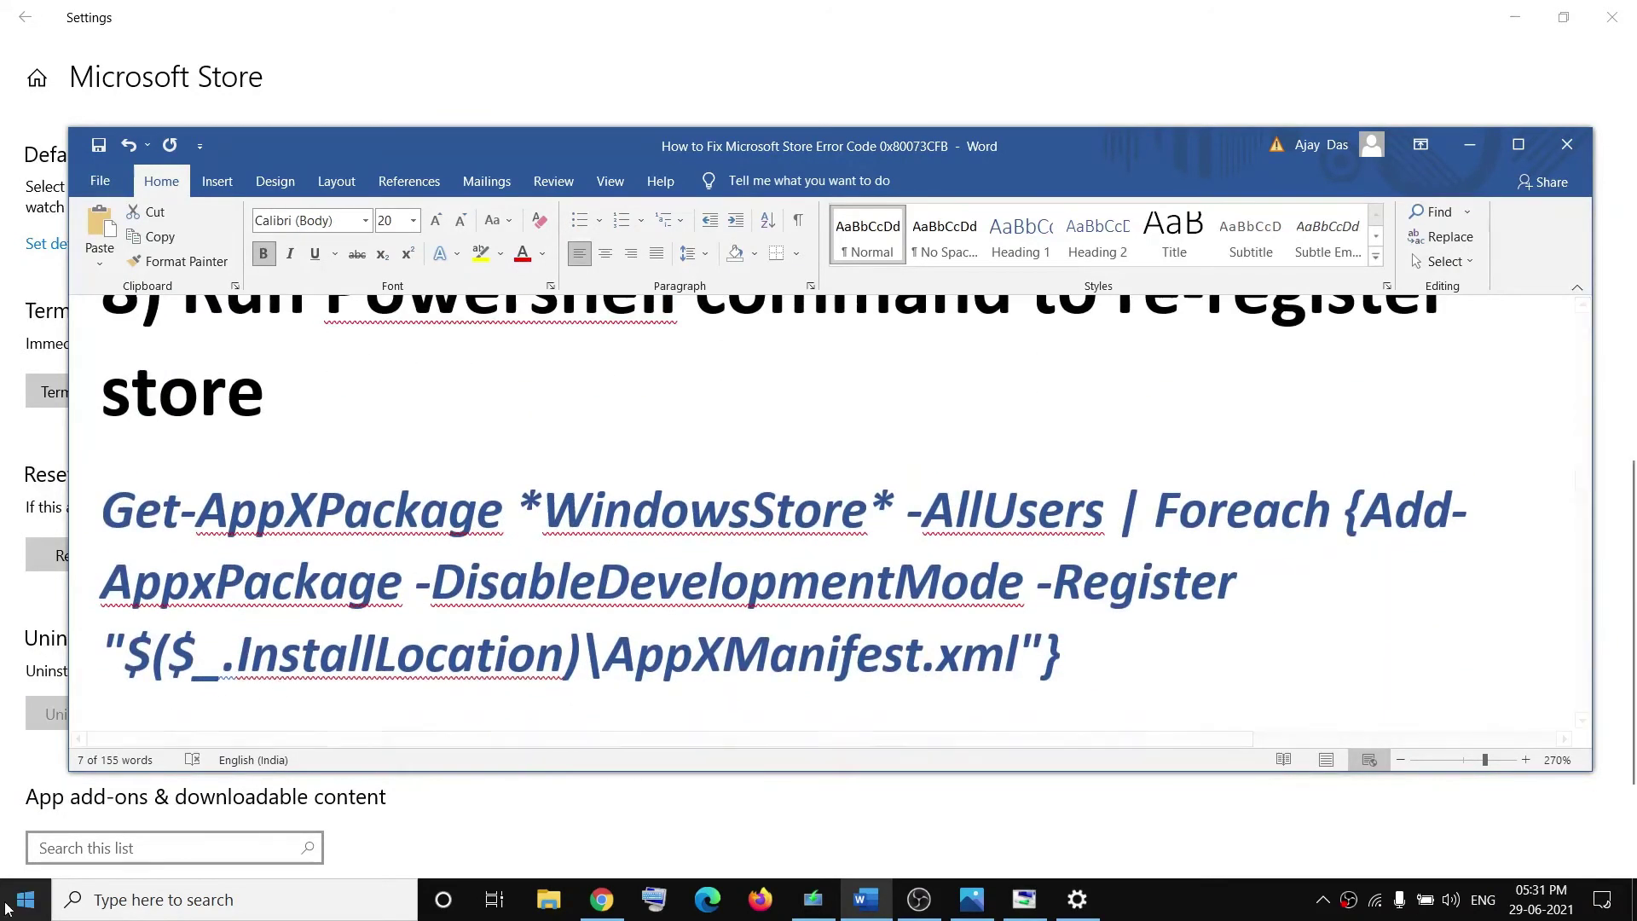
{"action": "right_click", "coordinate": [19, 907]}
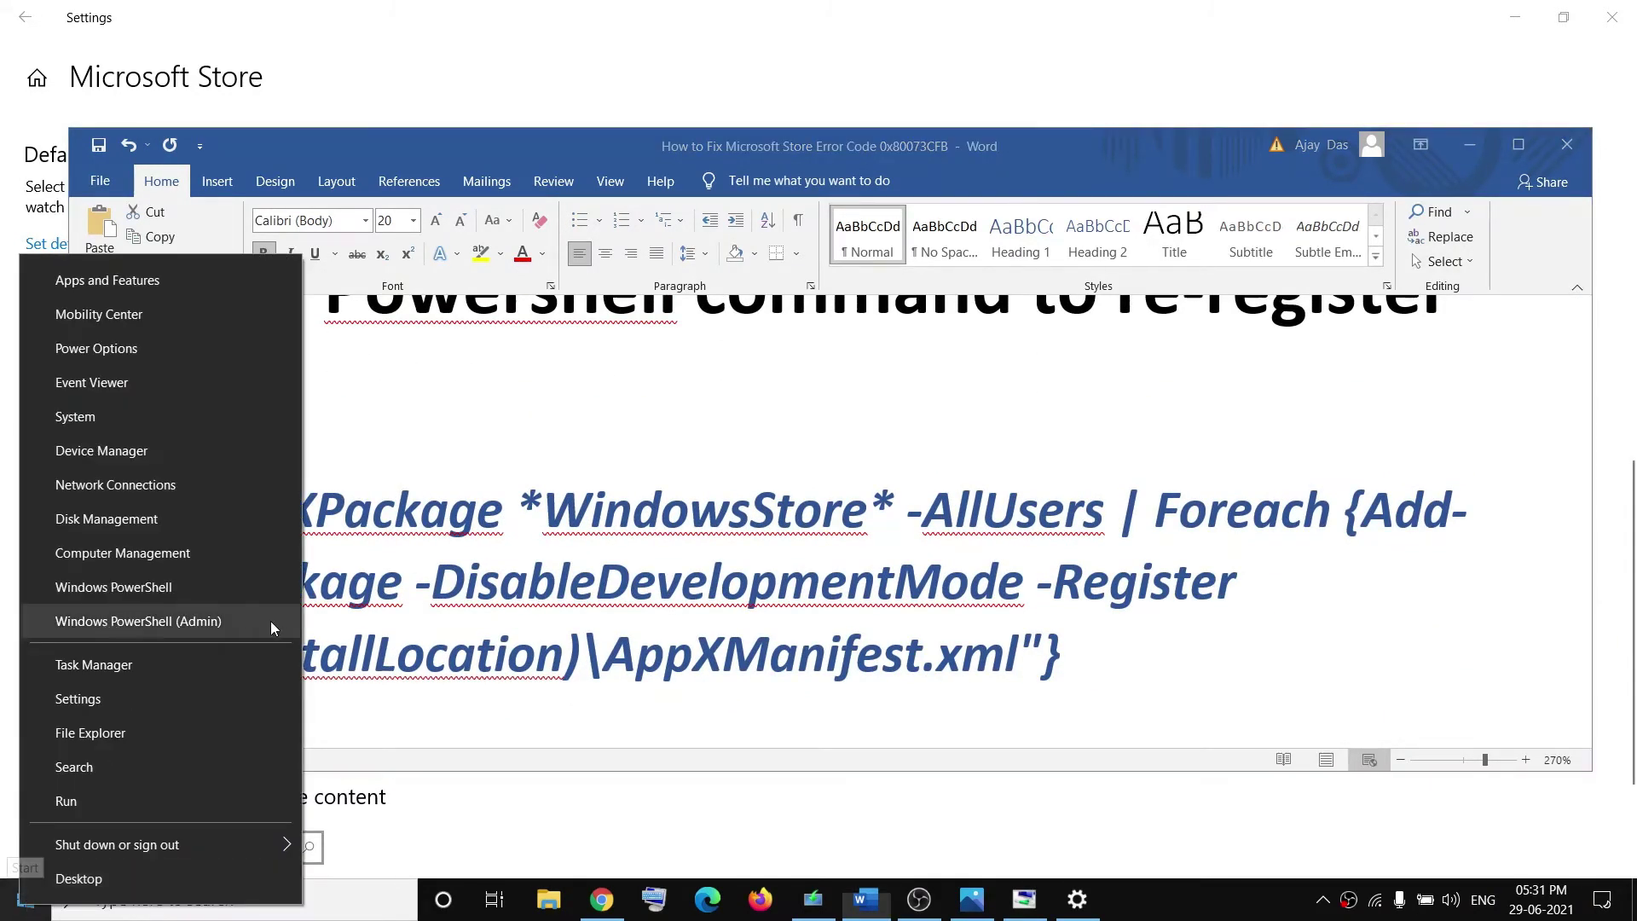
{"action": "left_click", "coordinate": [180, 630]}
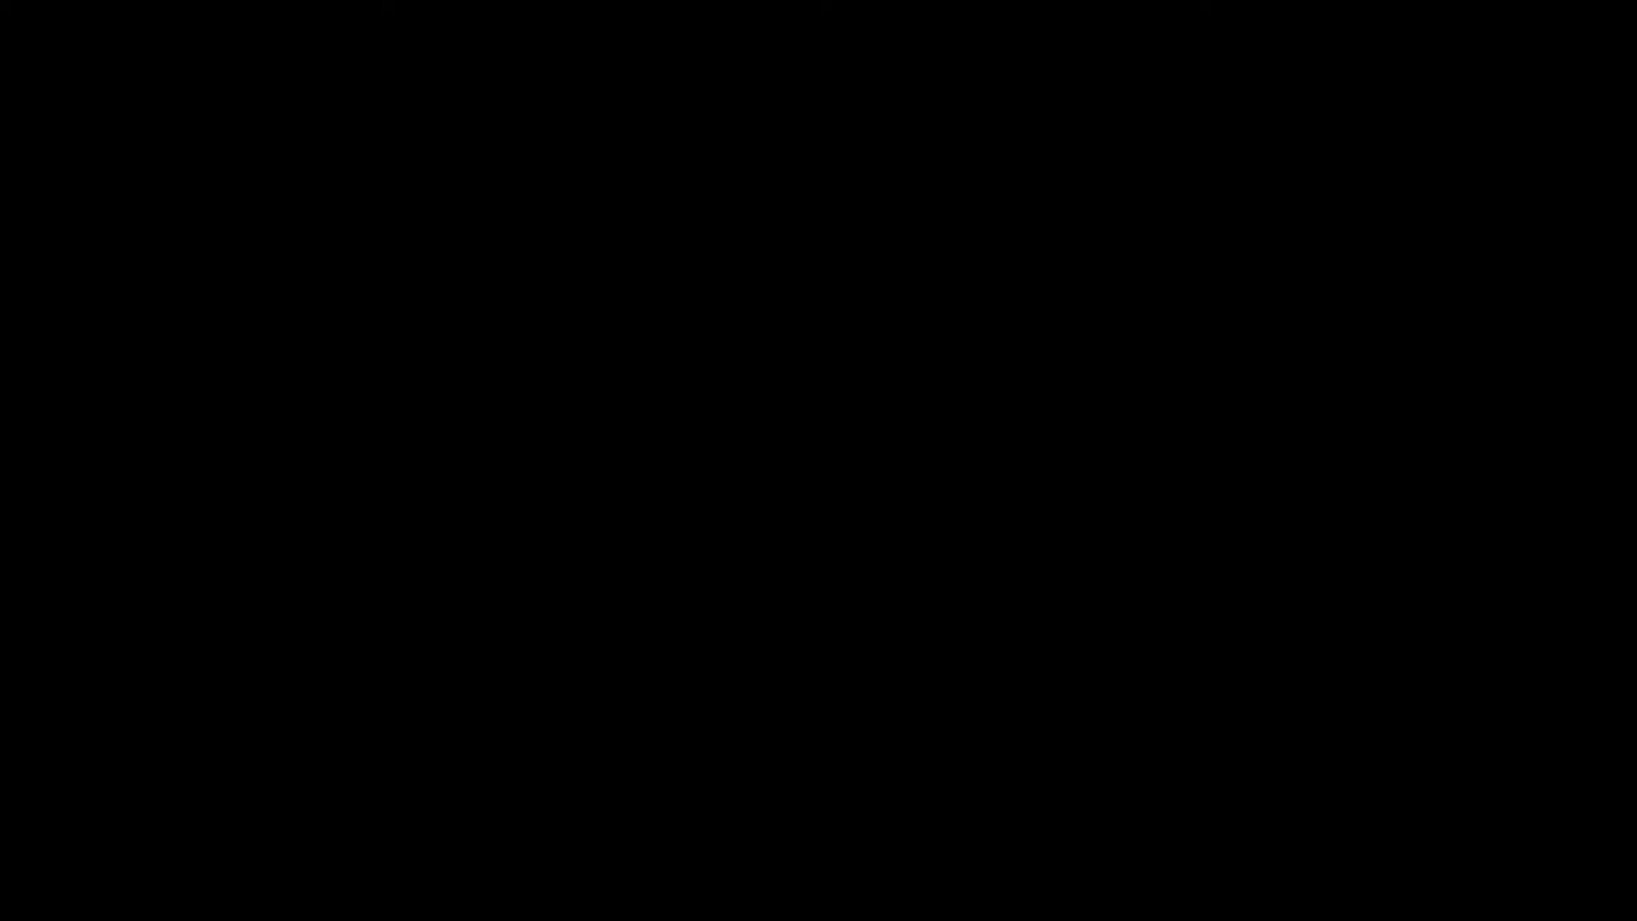
Step: Copy the first Get-AppXPackage re-register command from Word and run it in PowerShell
{"action": "left_click_drag", "start_coordinate": [1092, 673], "coordinate": [102, 509]}
{"action": "right_click", "coordinate": [482, 575]}
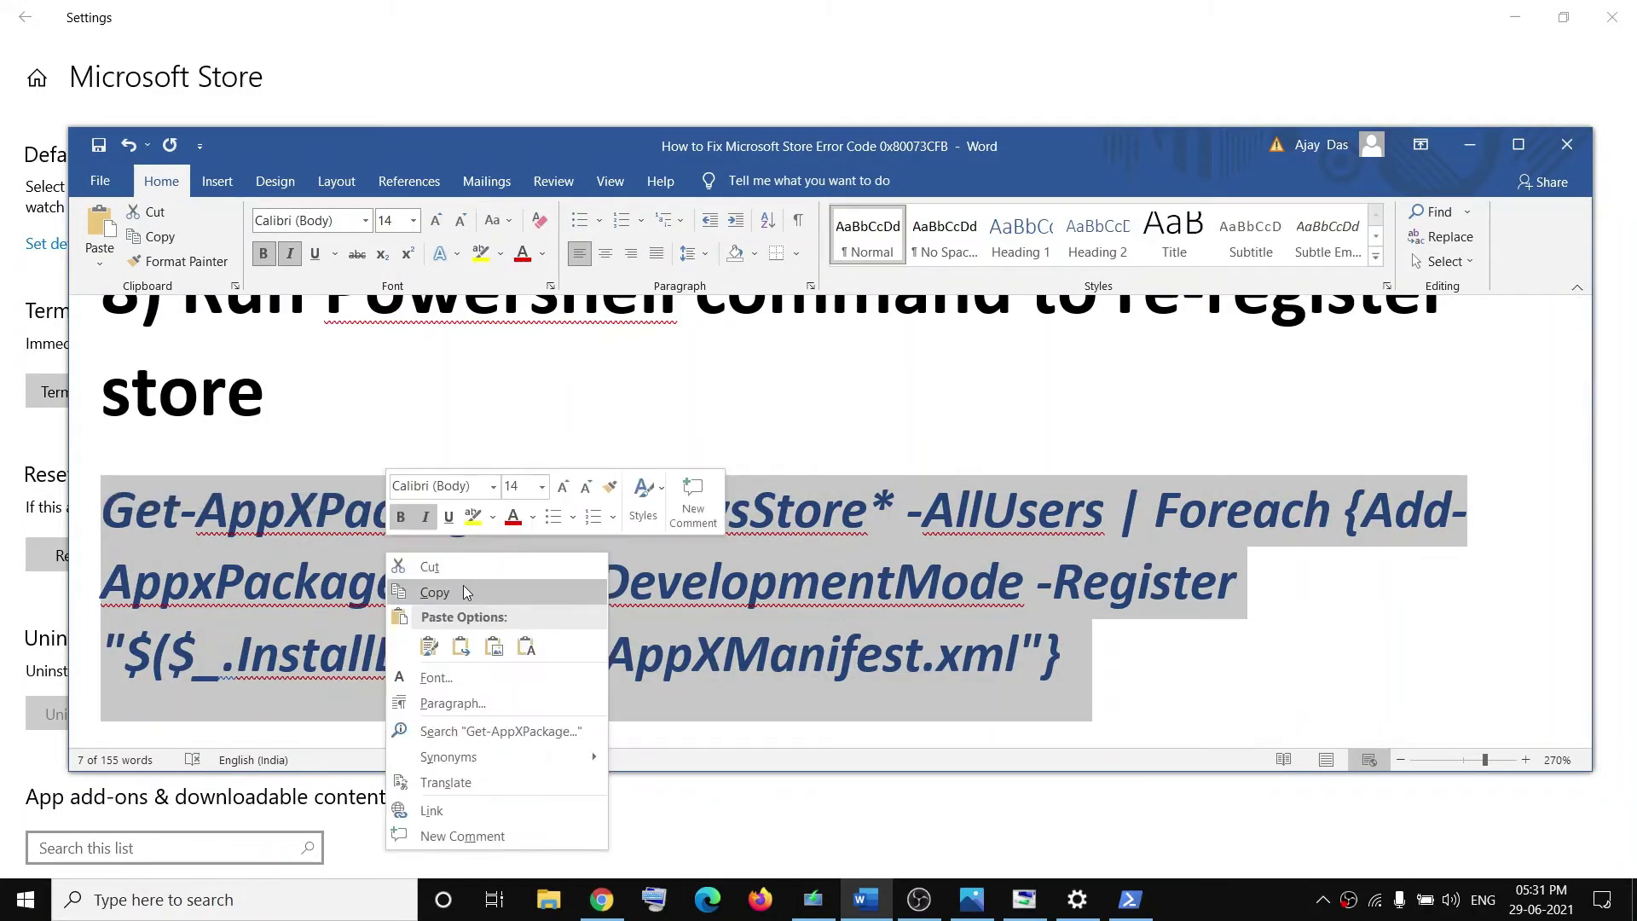
{"action": "left_click", "coordinate": [465, 592]}
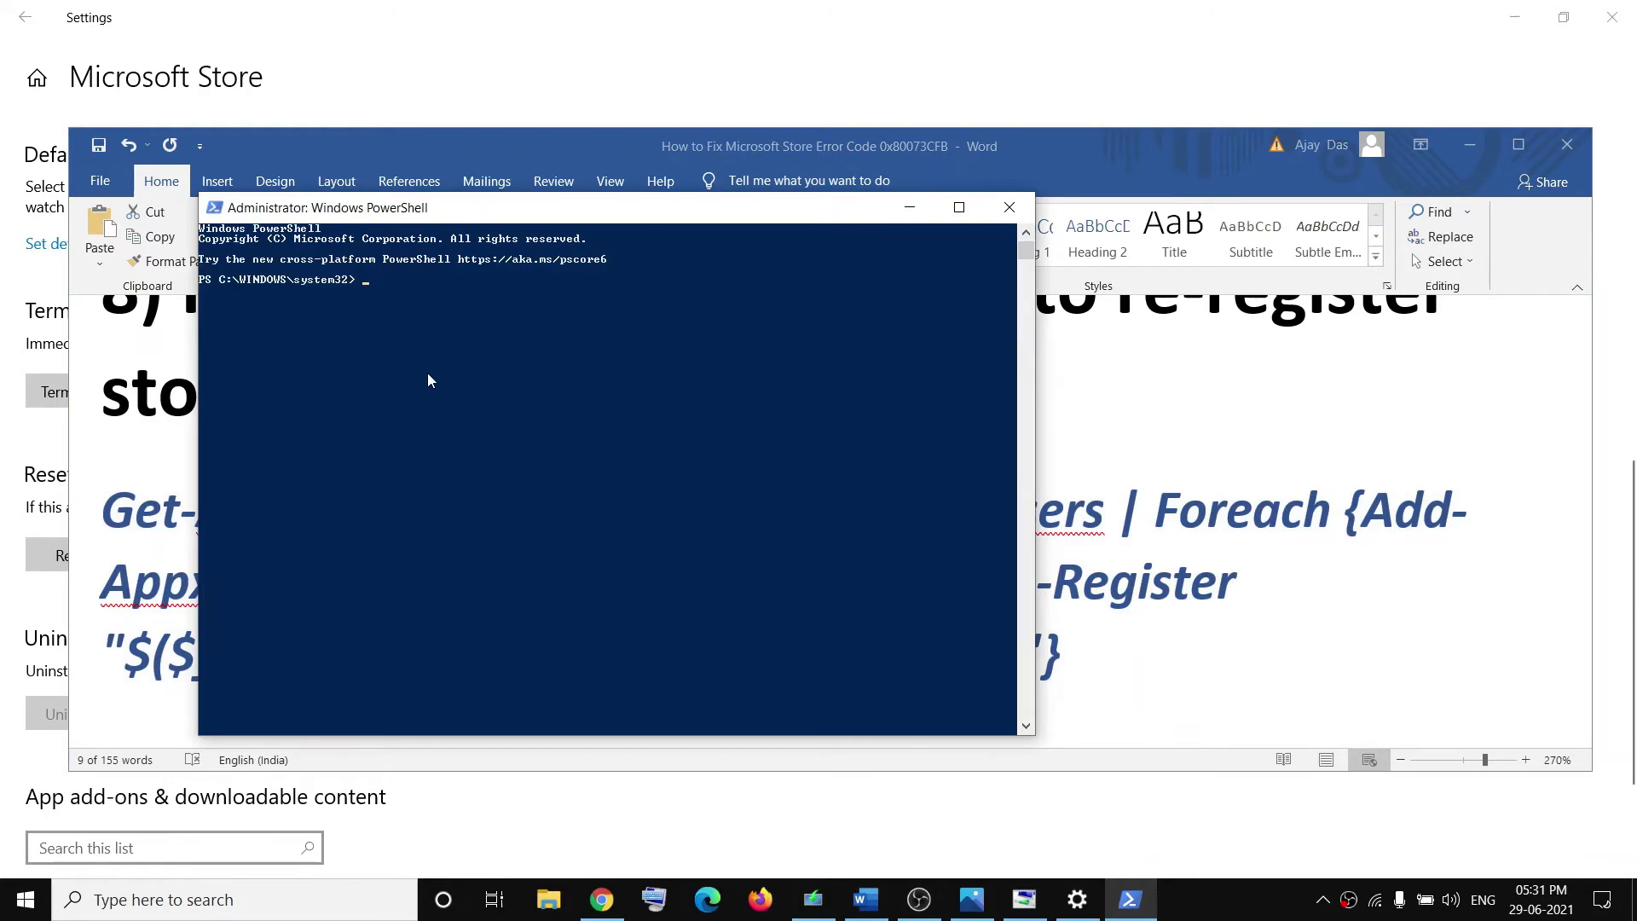
{"action": "right_click", "coordinate": [428, 375]}
{"action": "key", "text": "Return"}
Step: Copy the second, verbose Get-AppXPackage command and run it in PowerShell
{"action": "key", "text": "alt+Tab"}
{"action": "scroll", "coordinate": [1152, 652], "scroll_direction": "down", "scroll_amount": 6}
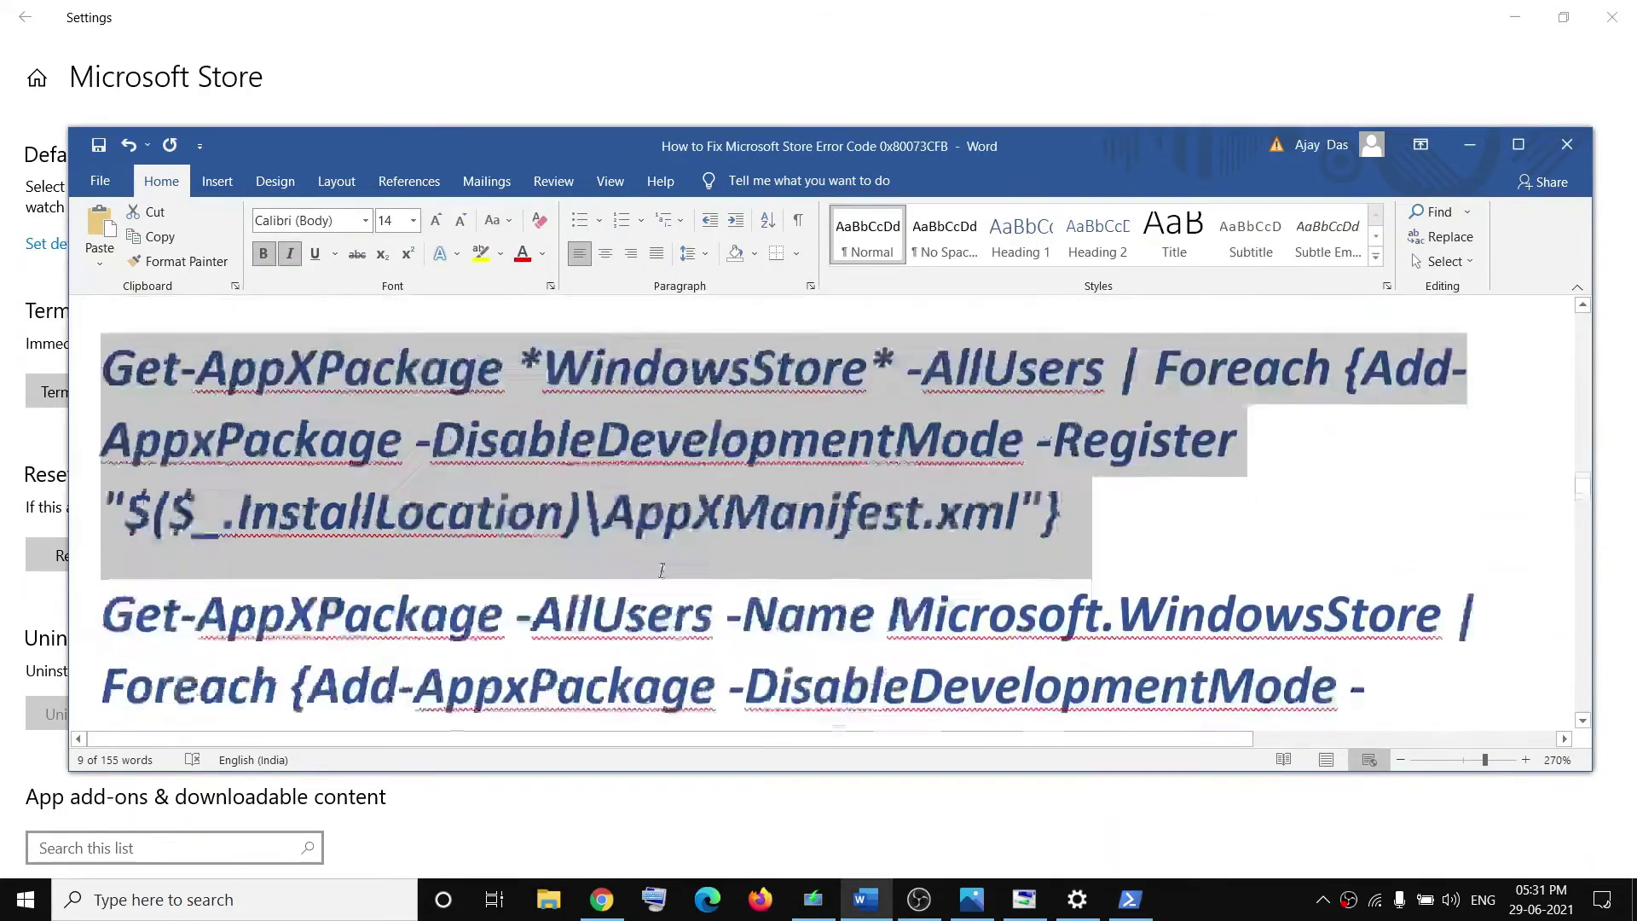
{"action": "left_click_drag", "start_coordinate": [1496, 626], "coordinate": [107, 490]}
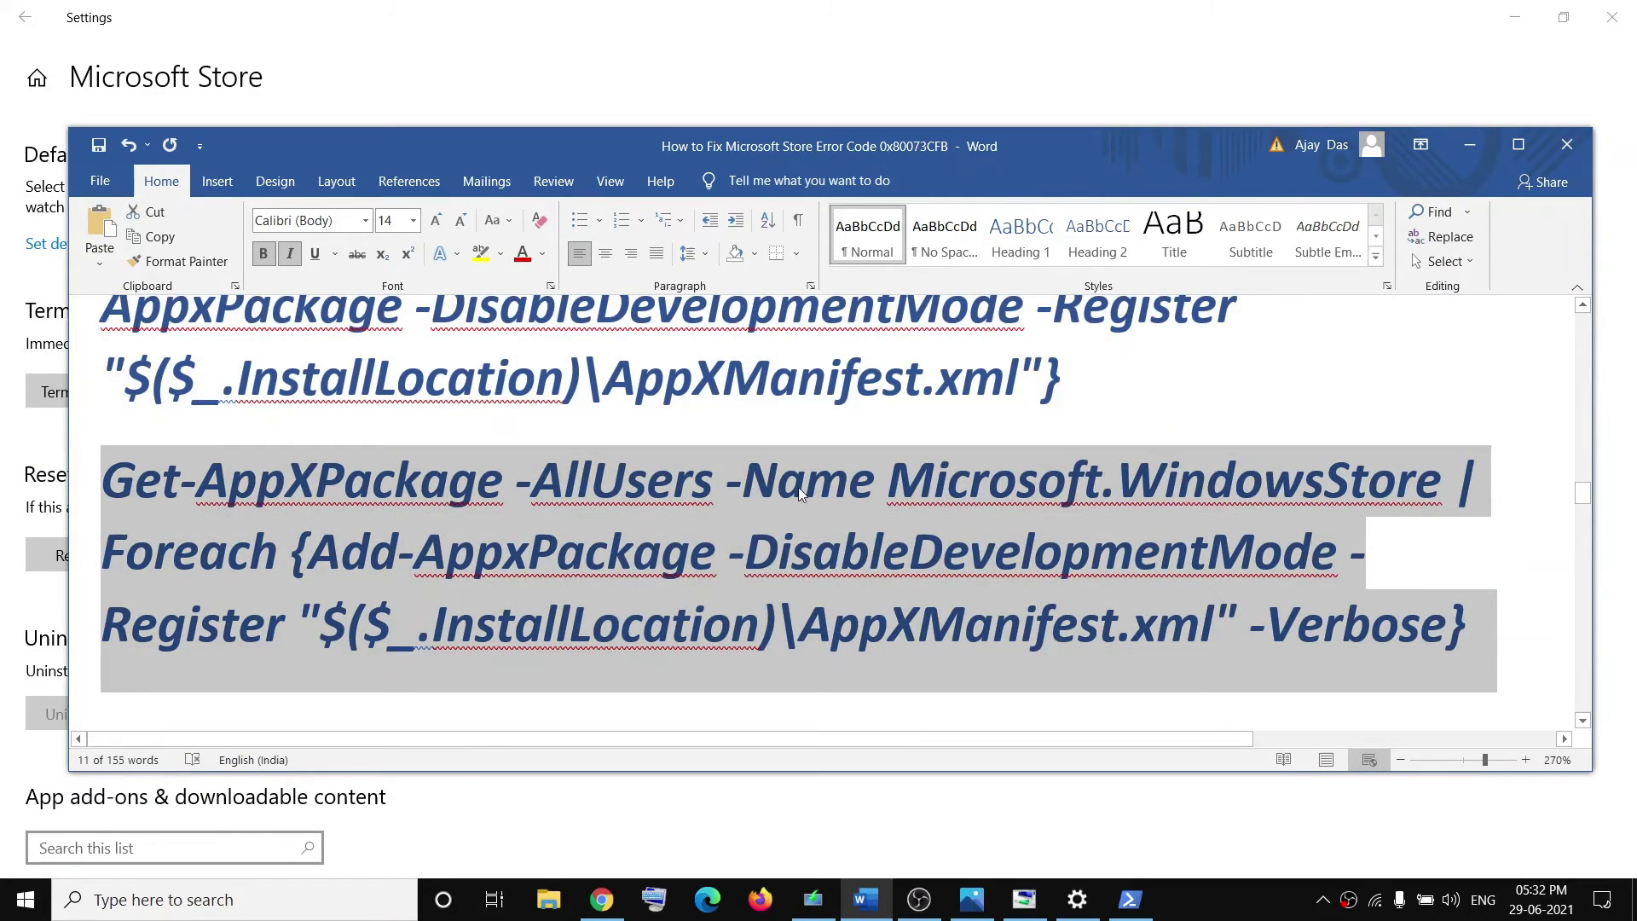
{"action": "key", "text": "ctrl+c"}
{"action": "key", "text": "alt+Tab"}
{"action": "right_click", "coordinate": [728, 365]}
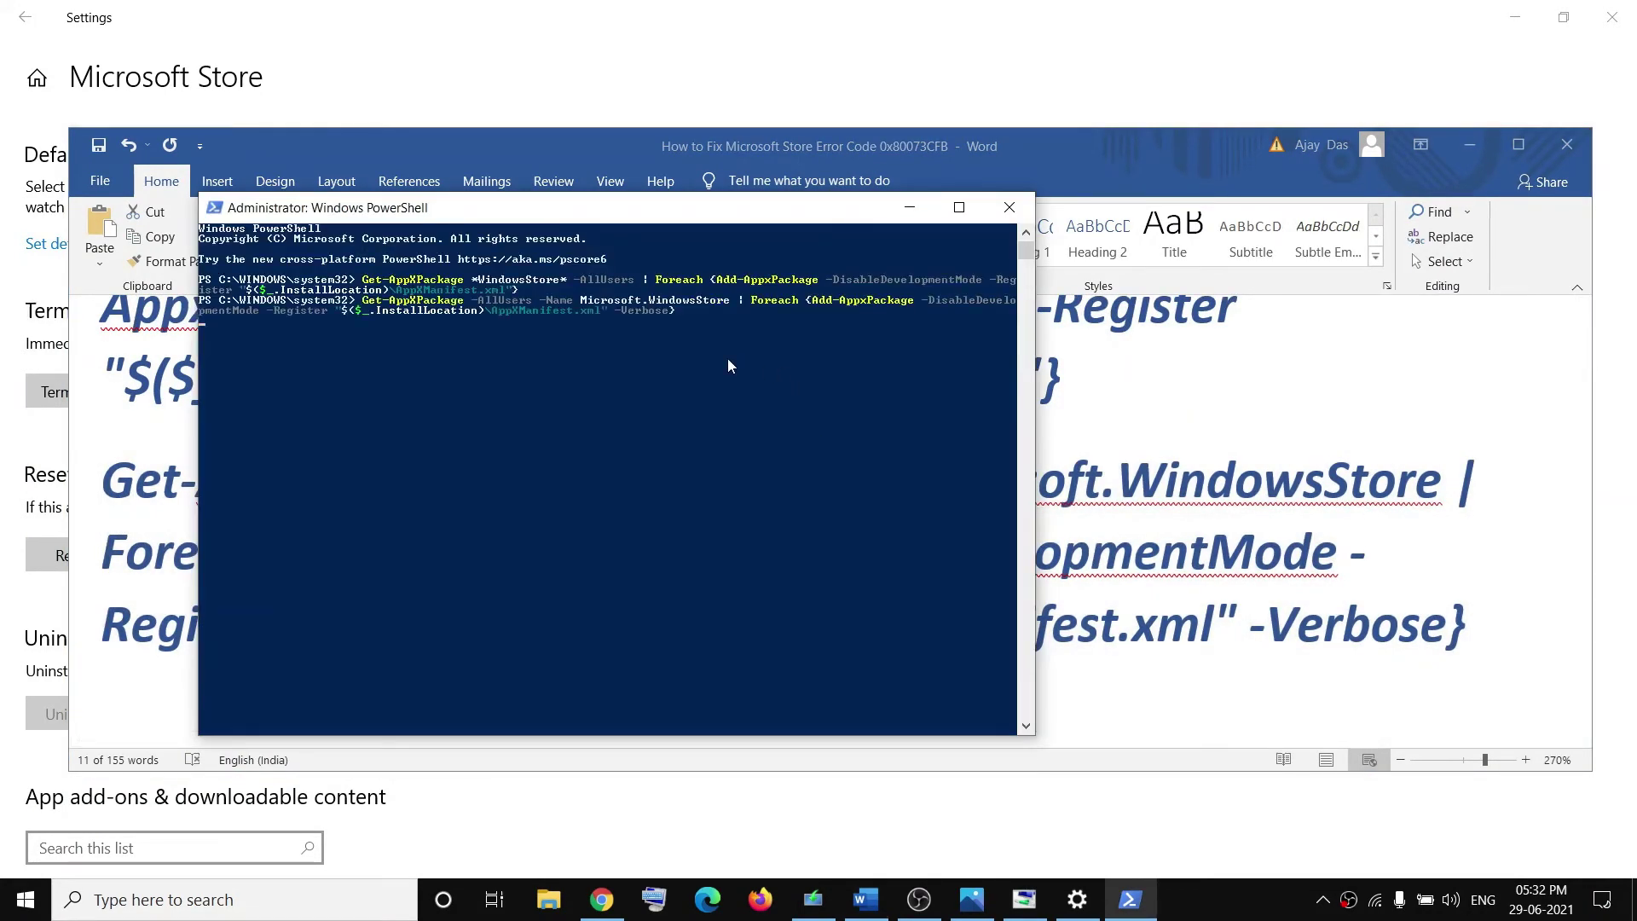
{"action": "key", "text": "Return"}
{"action": "key", "text": "alt+Tab"}
{"action": "scroll", "coordinate": [593, 543], "scroll_direction": "down", "scroll_amount": 6}
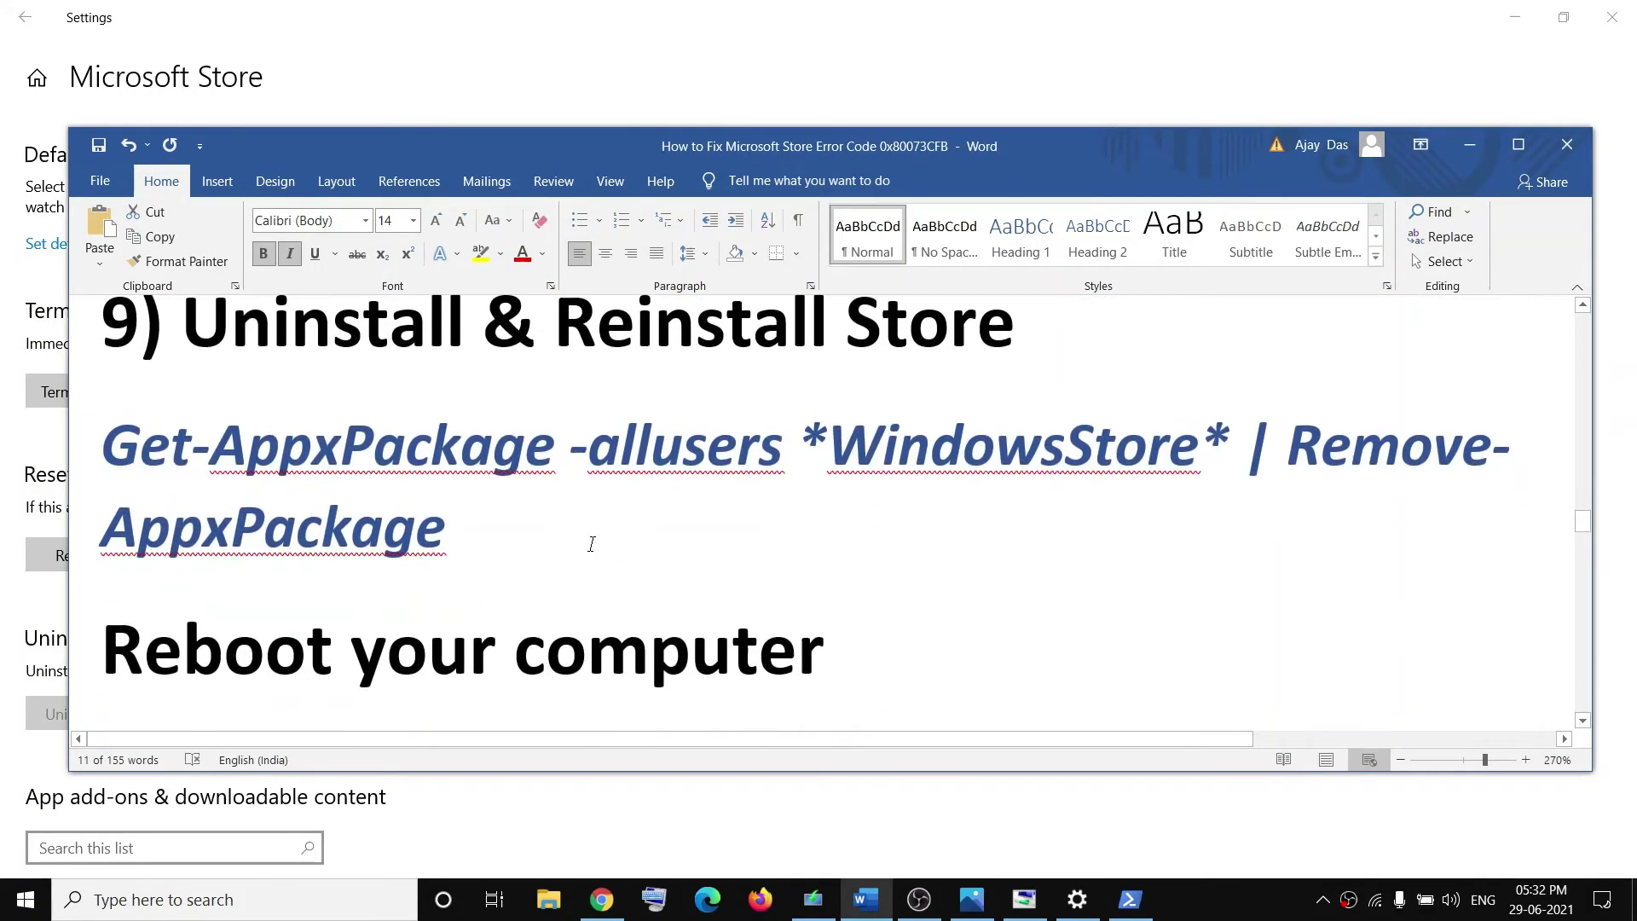
Step: Highlight the Uninstall & Reinstall Store heading and open an admin PowerShell
{"action": "scroll", "coordinate": [591, 544], "scroll_direction": "up", "scroll_amount": 1}
{"action": "left_click_drag", "start_coordinate": [207, 465], "coordinate": [937, 468]}
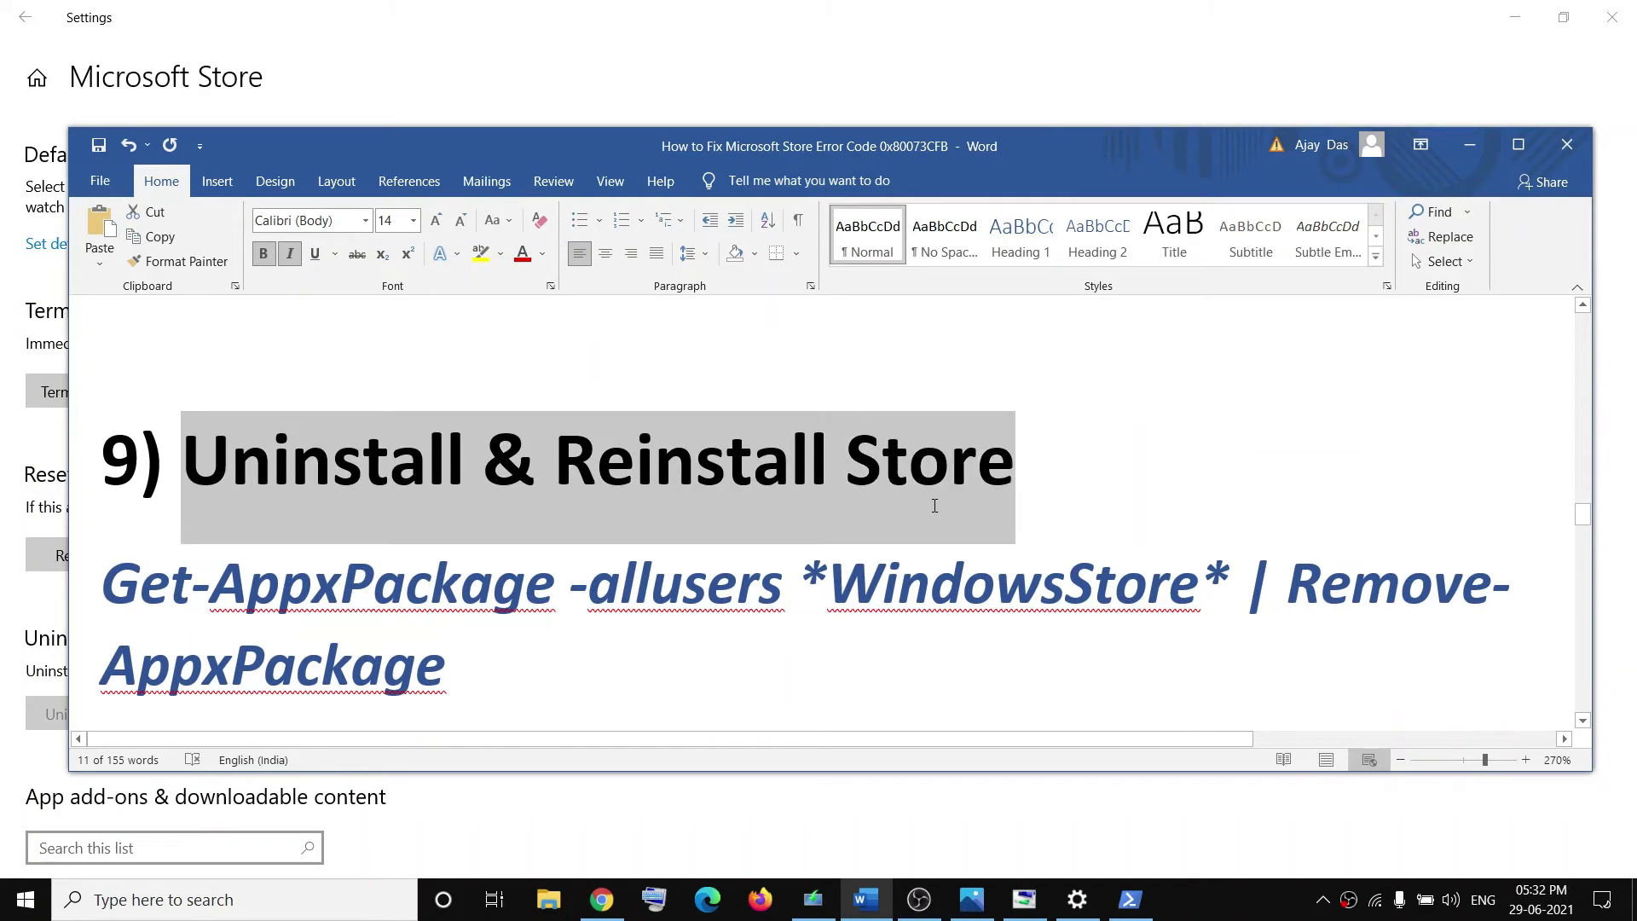
{"action": "scroll", "coordinate": [583, 581], "scroll_direction": "down", "scroll_amount": 1}
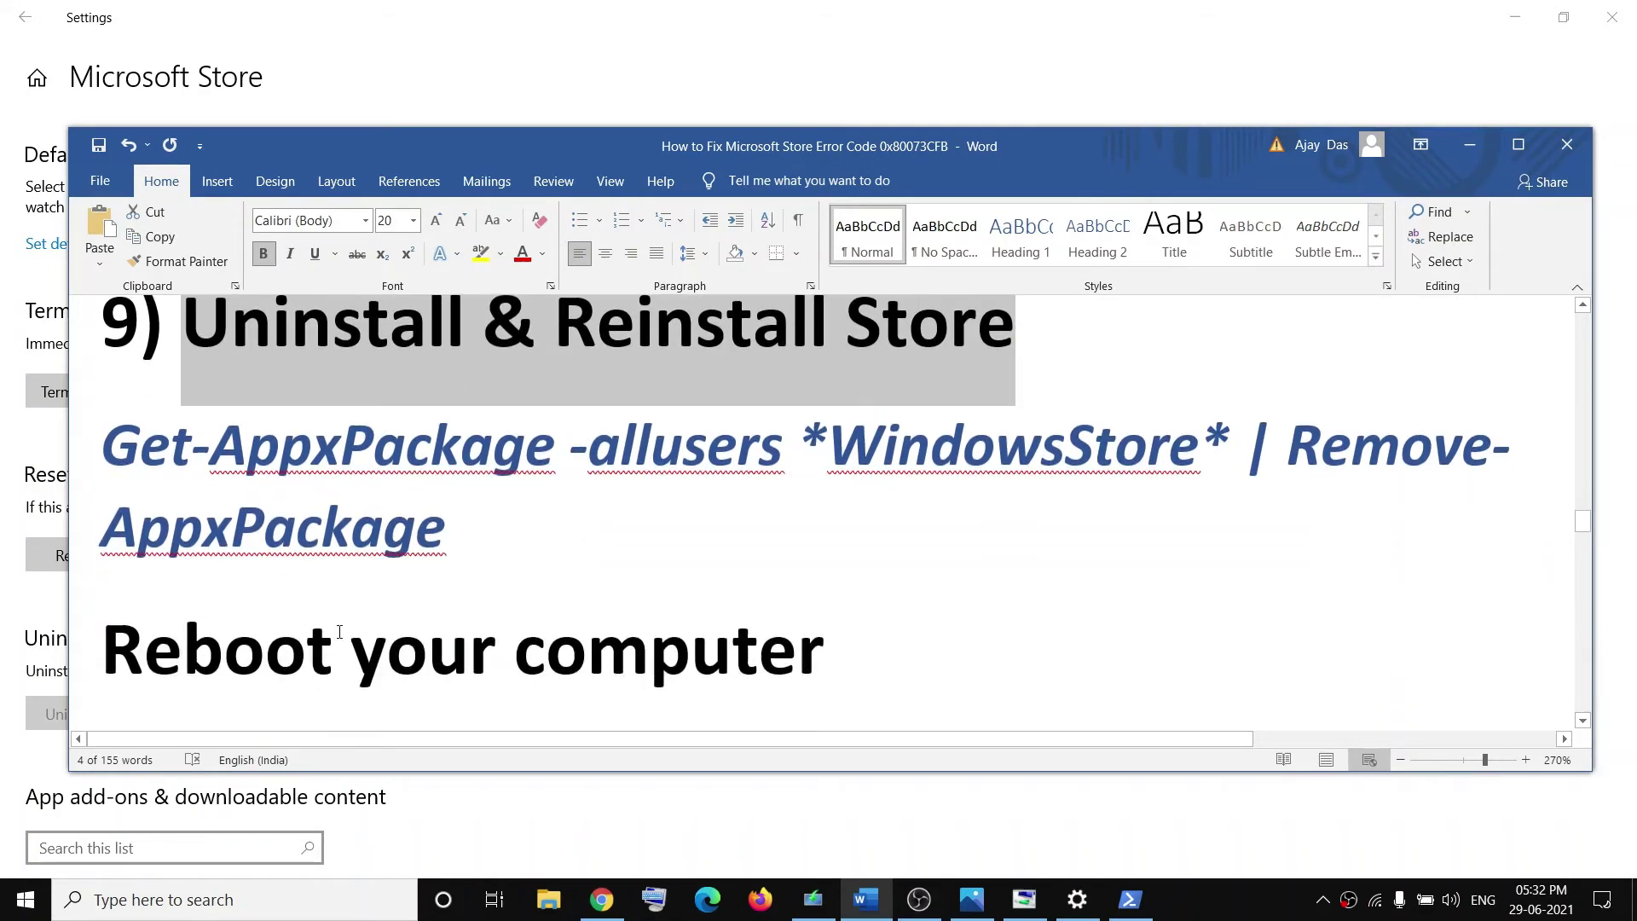
{"action": "right_click", "coordinate": [26, 900]}
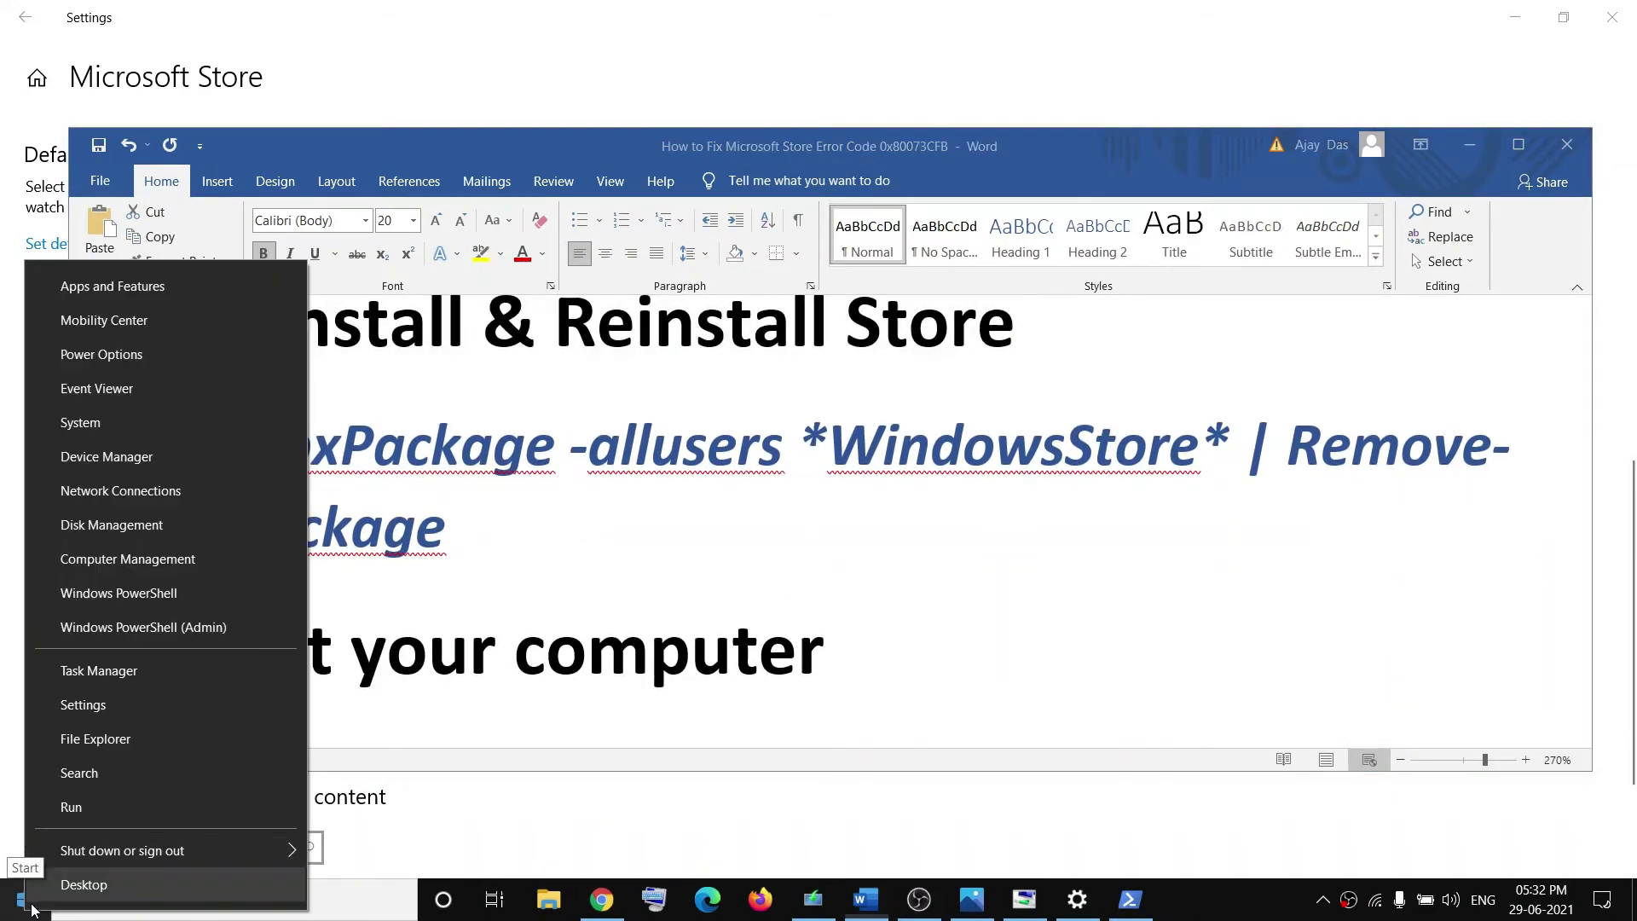
{"action": "left_click", "coordinate": [158, 628]}
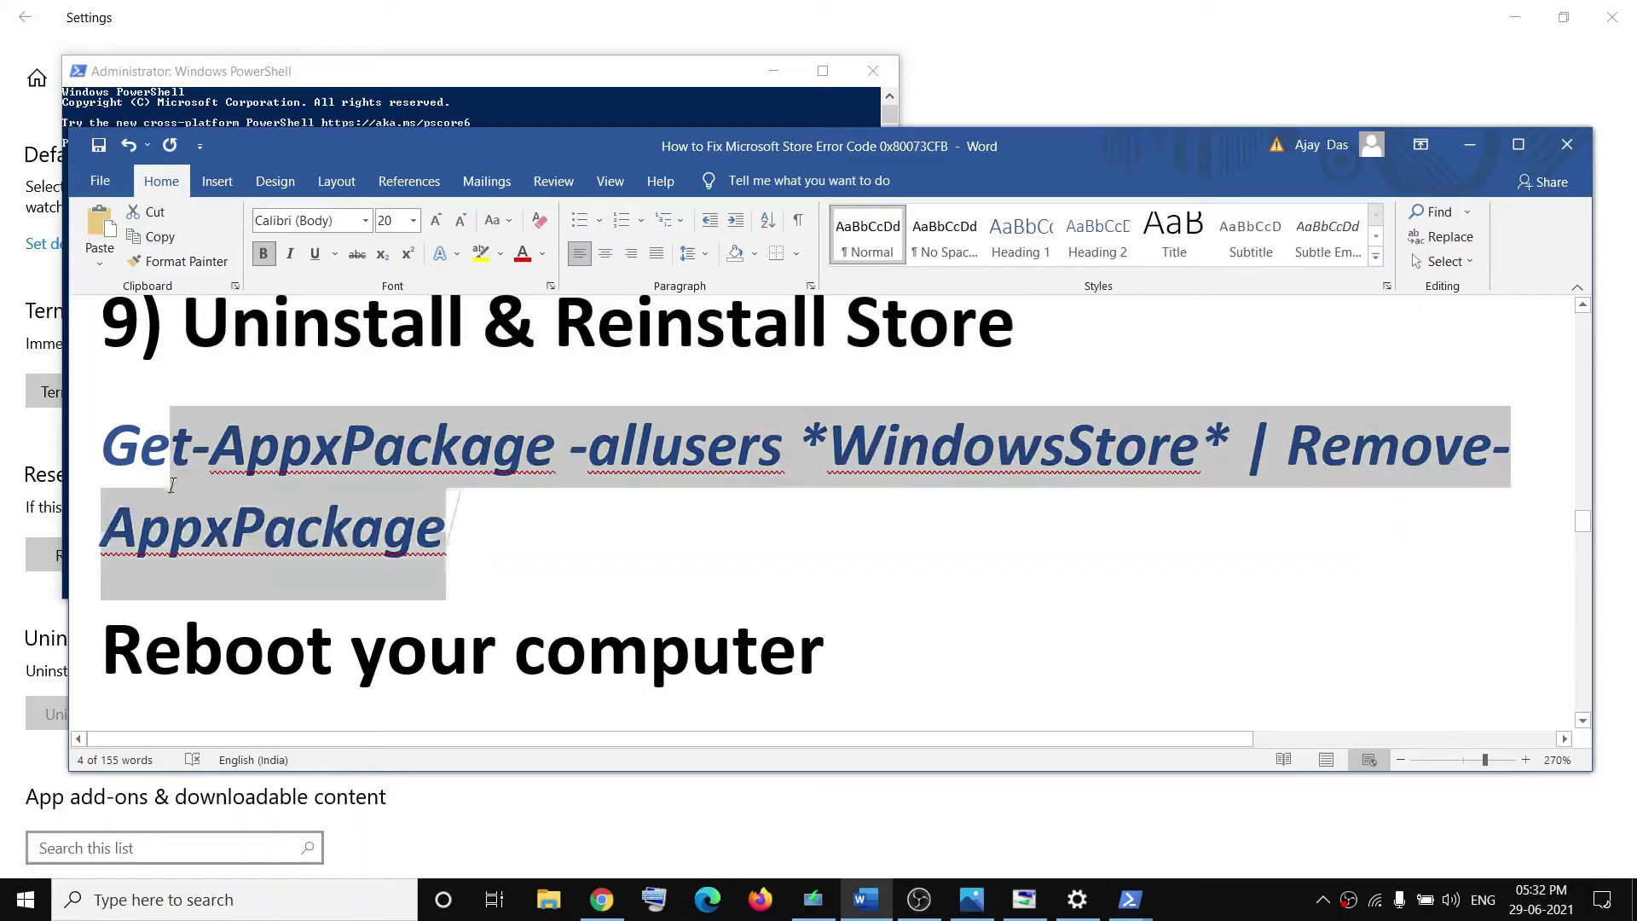
Step: Run Get-AppxPackage -allusers *WindowsStore* | Remove-AppxPackage in PowerShell
{"action": "triple_click", "coordinate": [128, 474]}
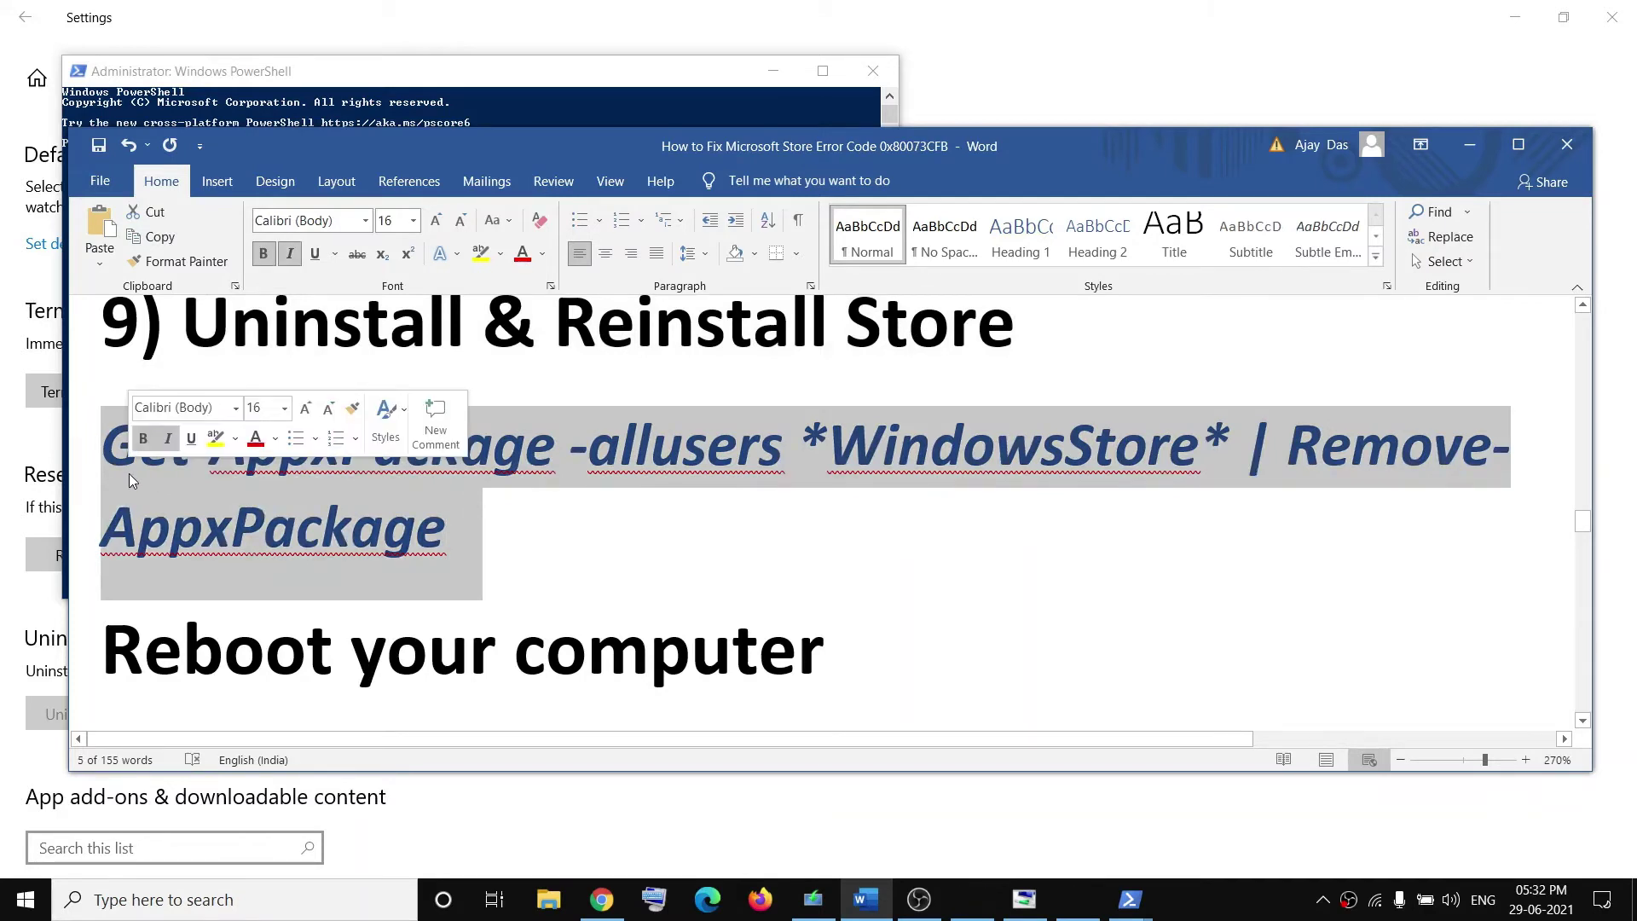
{"action": "mouse_move", "coordinate": [1129, 899]}
{"action": "left_click", "coordinate": [1023, 801]}
{"action": "type", "text": "Get-AppxPackage -allusers *WindowsStore* | Remove-AppxPackage"}
{"action": "key", "text": "Return"}
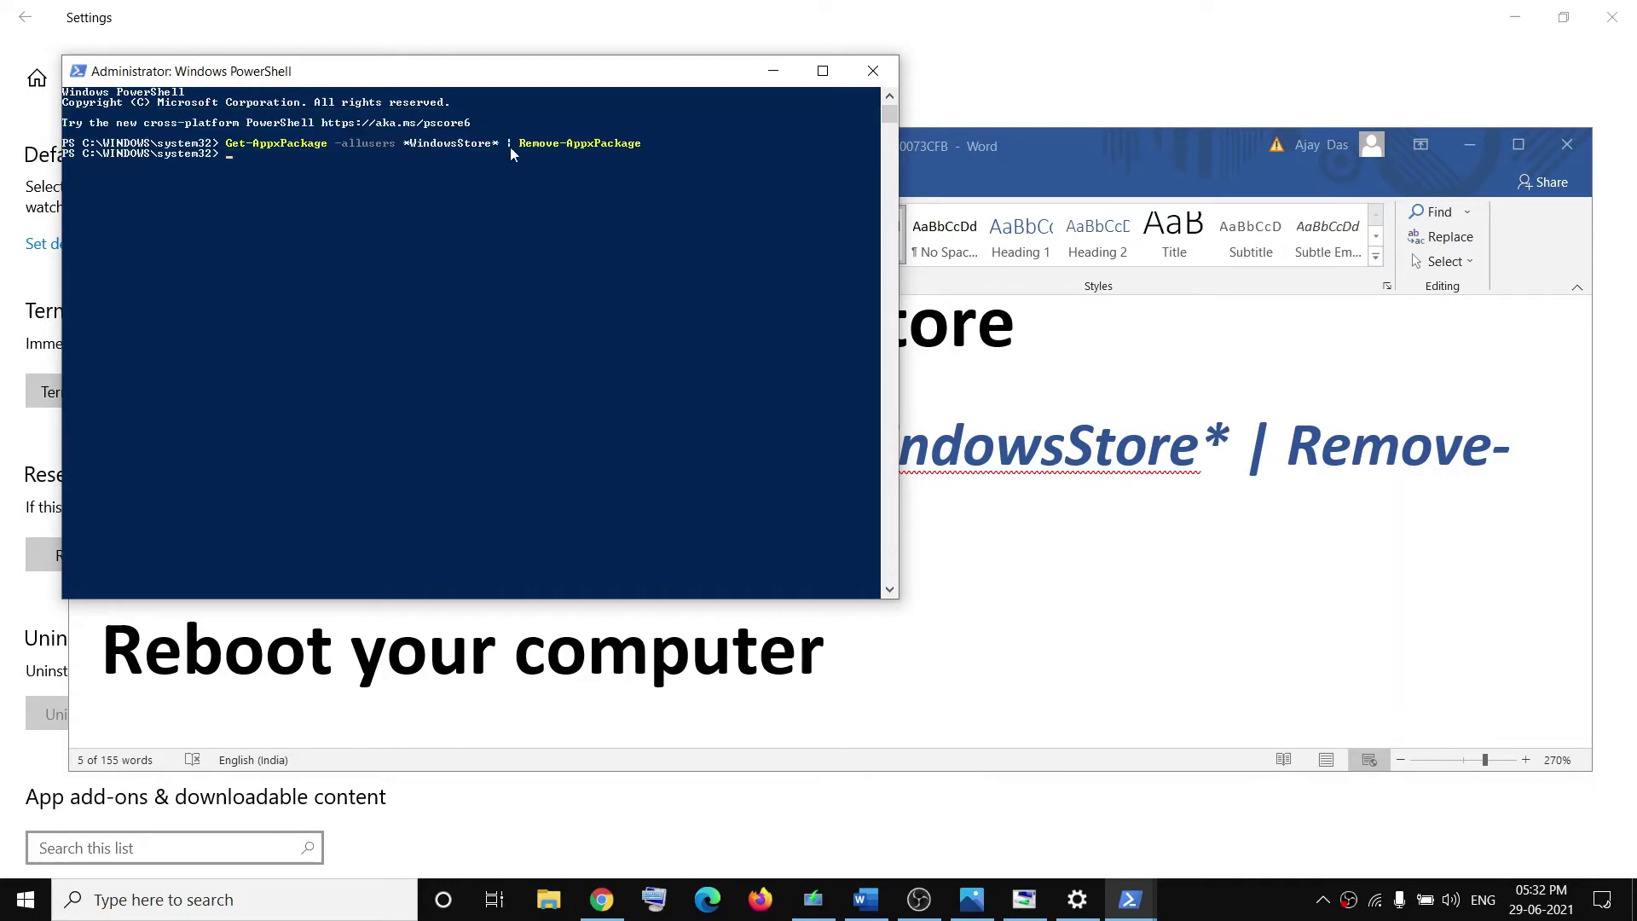
Step: Search 'store' to check Microsoft Store's listing, then close PowerShell
{"action": "left_click", "coordinate": [189, 904]}
{"action": "type", "text": "s"}
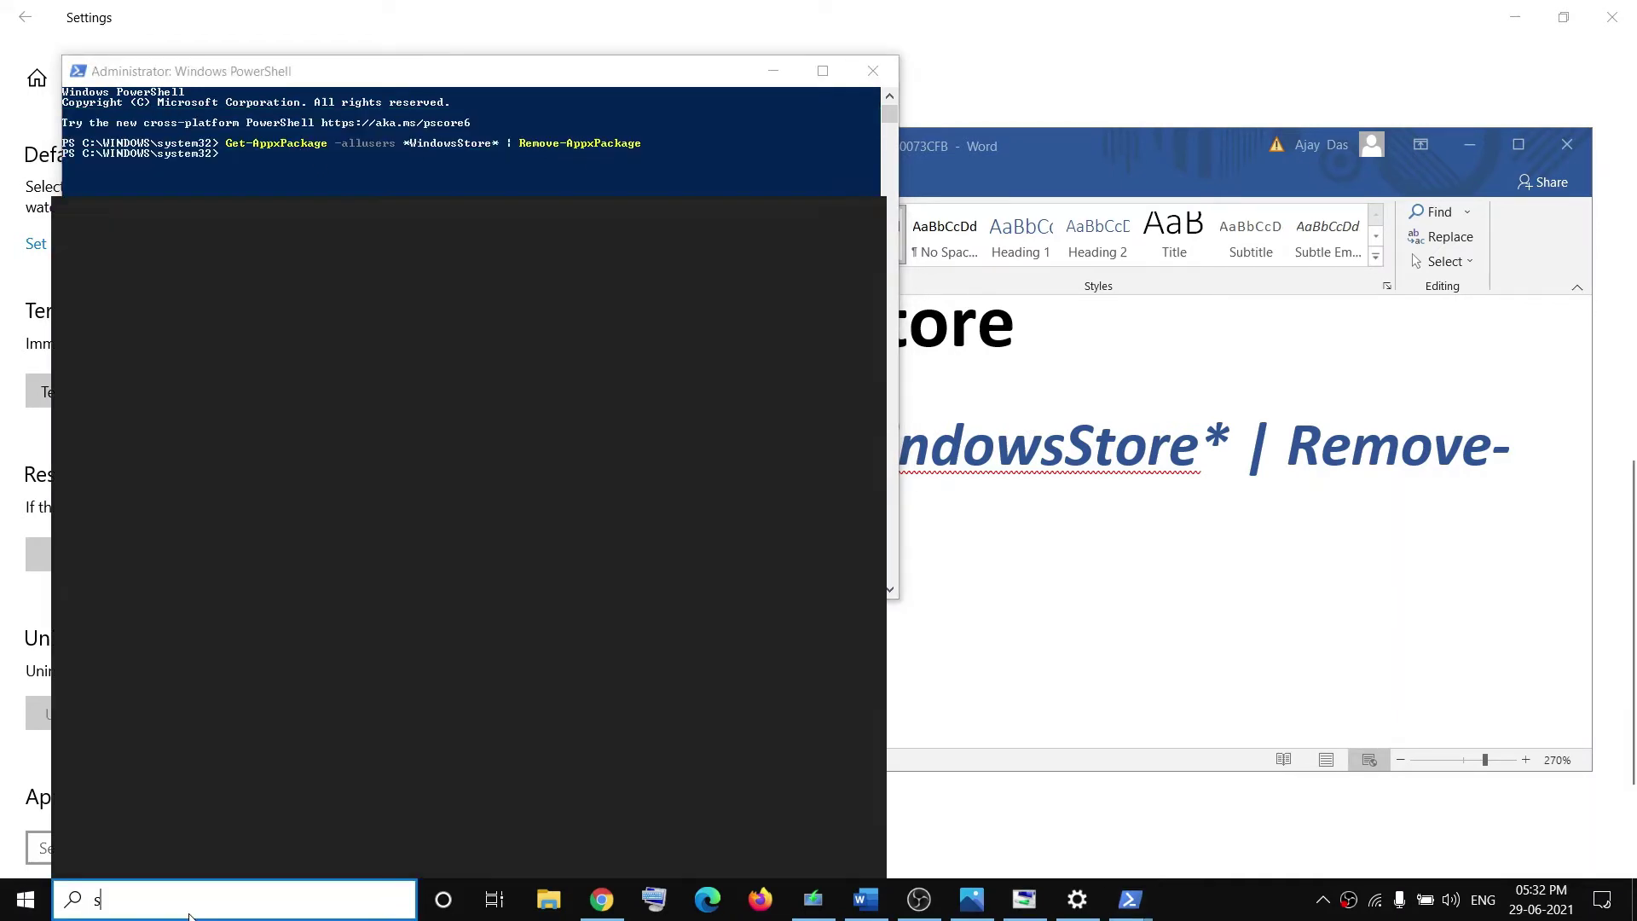
{"action": "type", "text": "to"}
{"action": "type", "text": "re"}
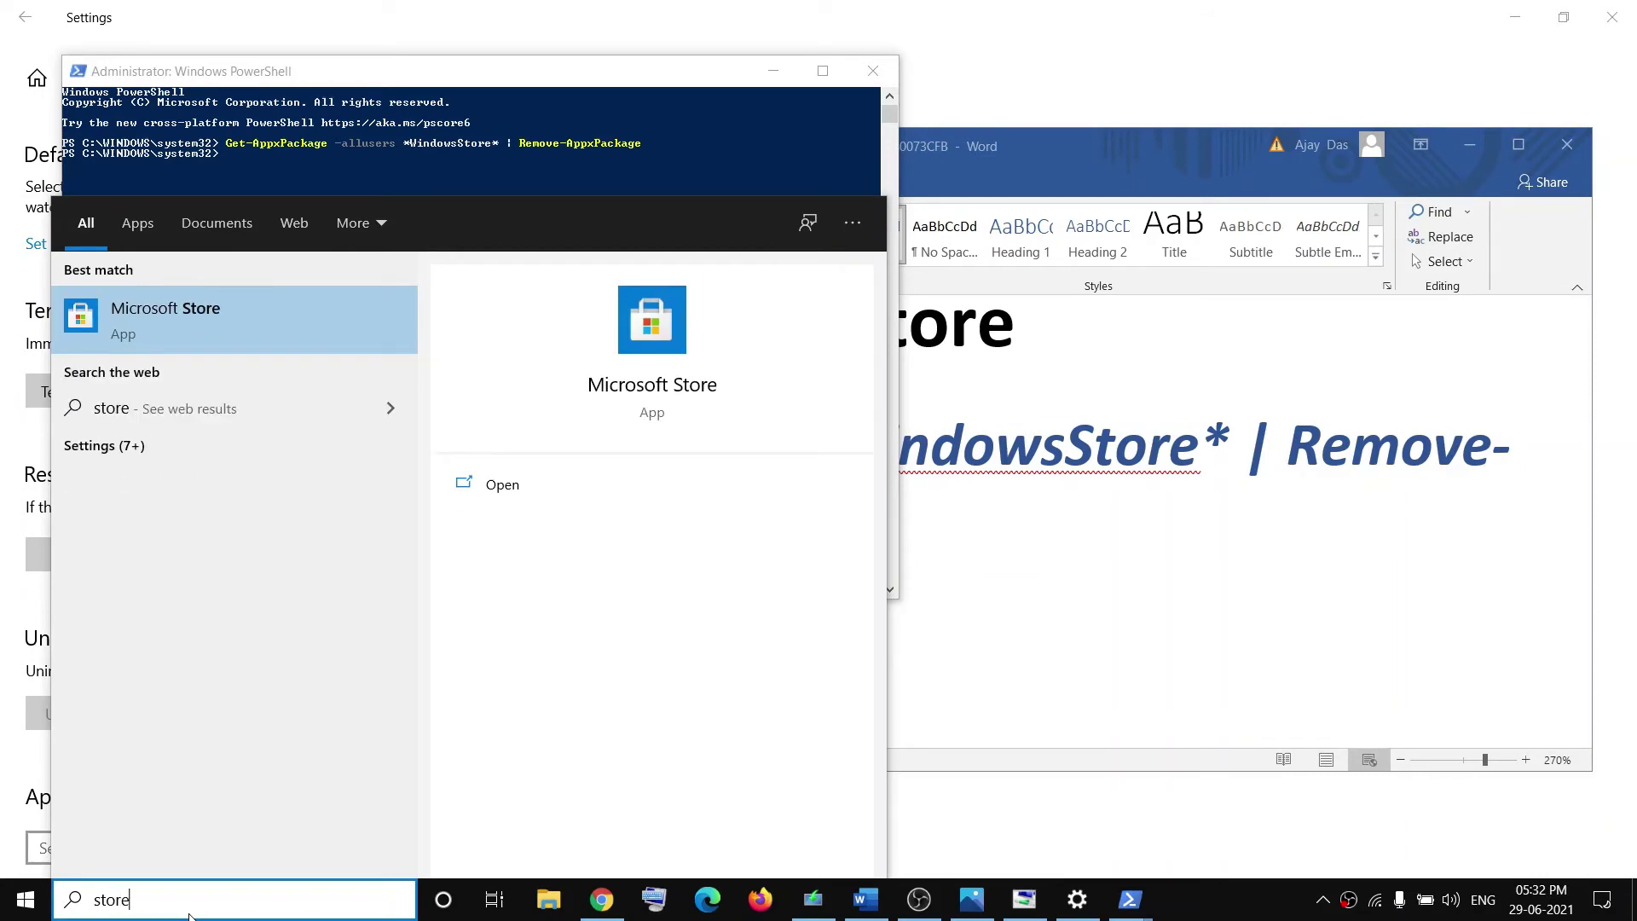
{"action": "key", "text": "ctrl+a"}
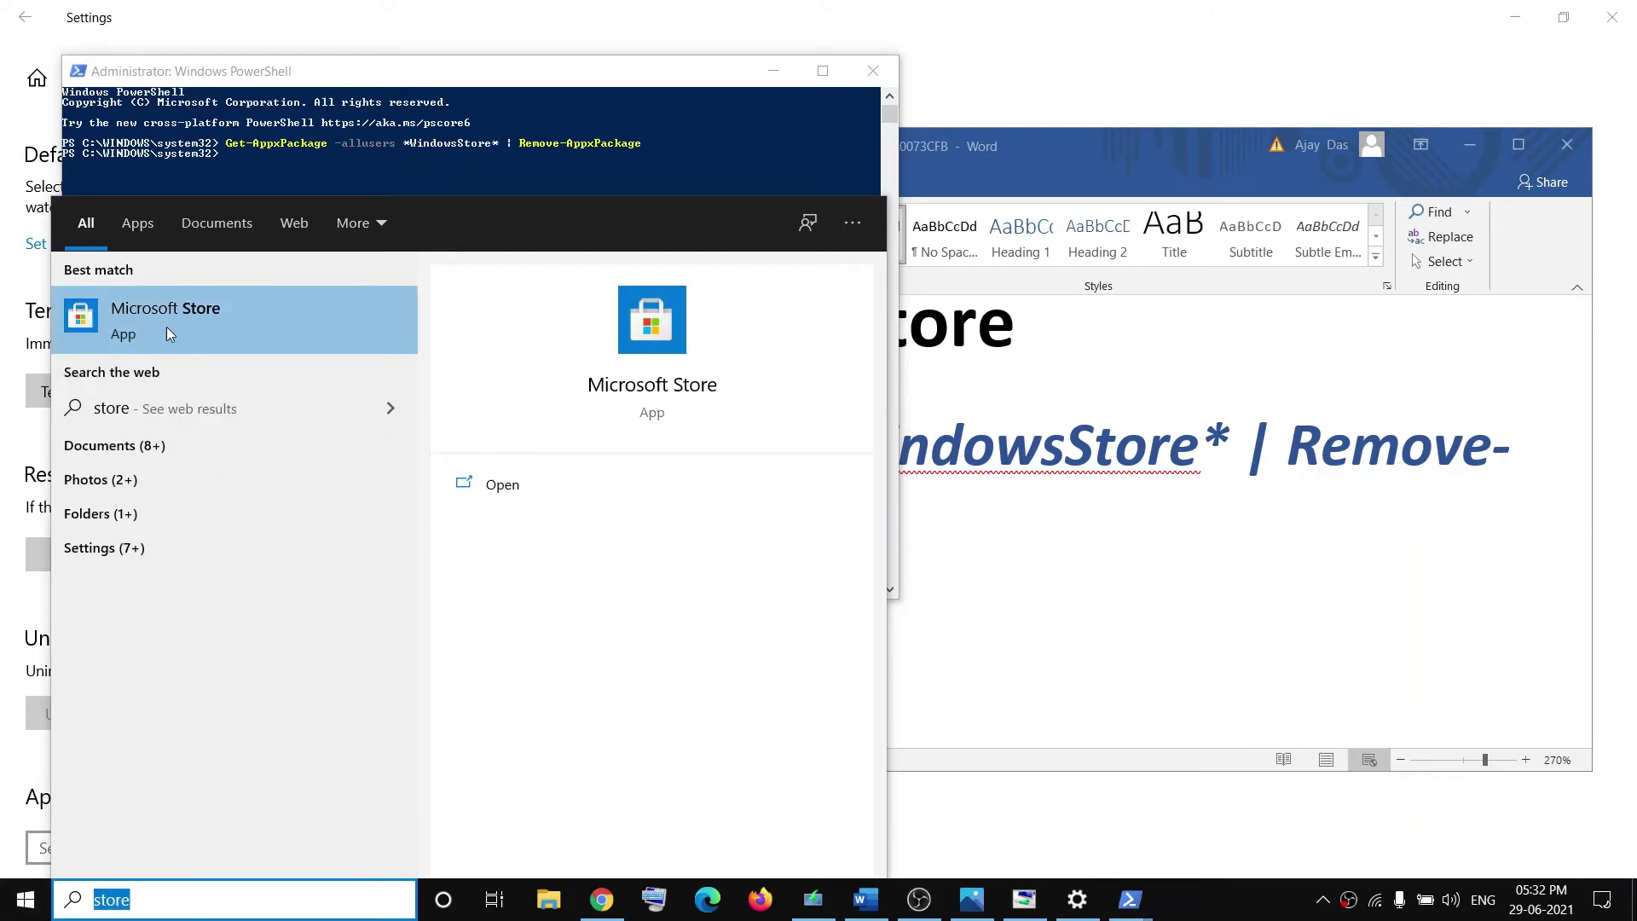
{"action": "left_click", "coordinate": [192, 326]}
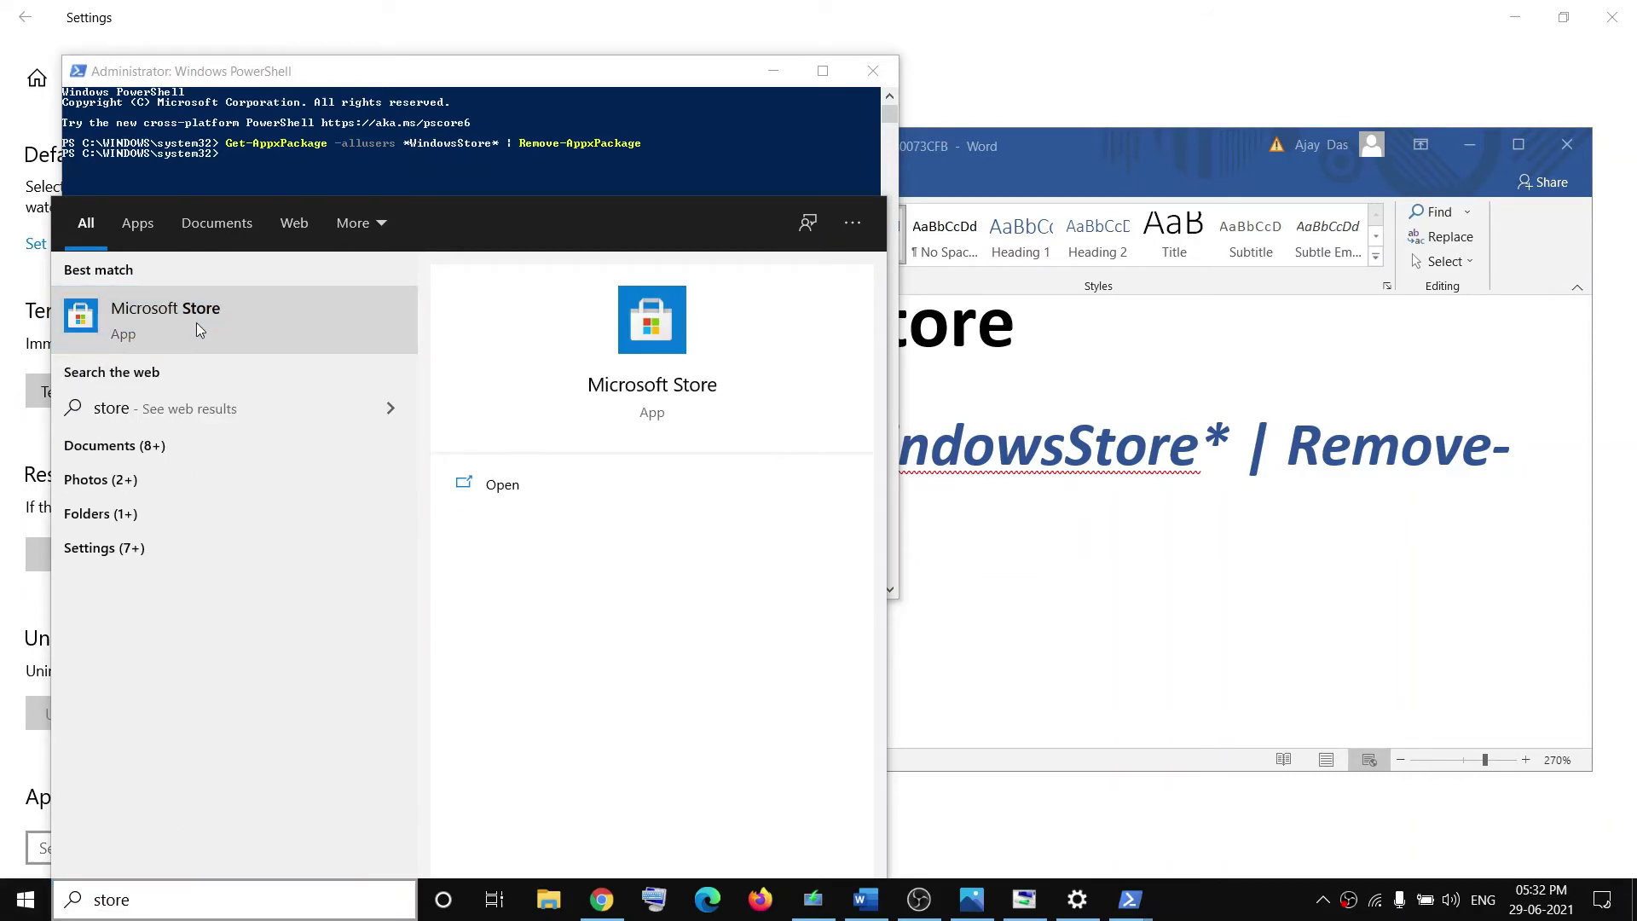
{"action": "left_click", "coordinate": [523, 166]}
{"action": "left_click", "coordinate": [873, 71]}
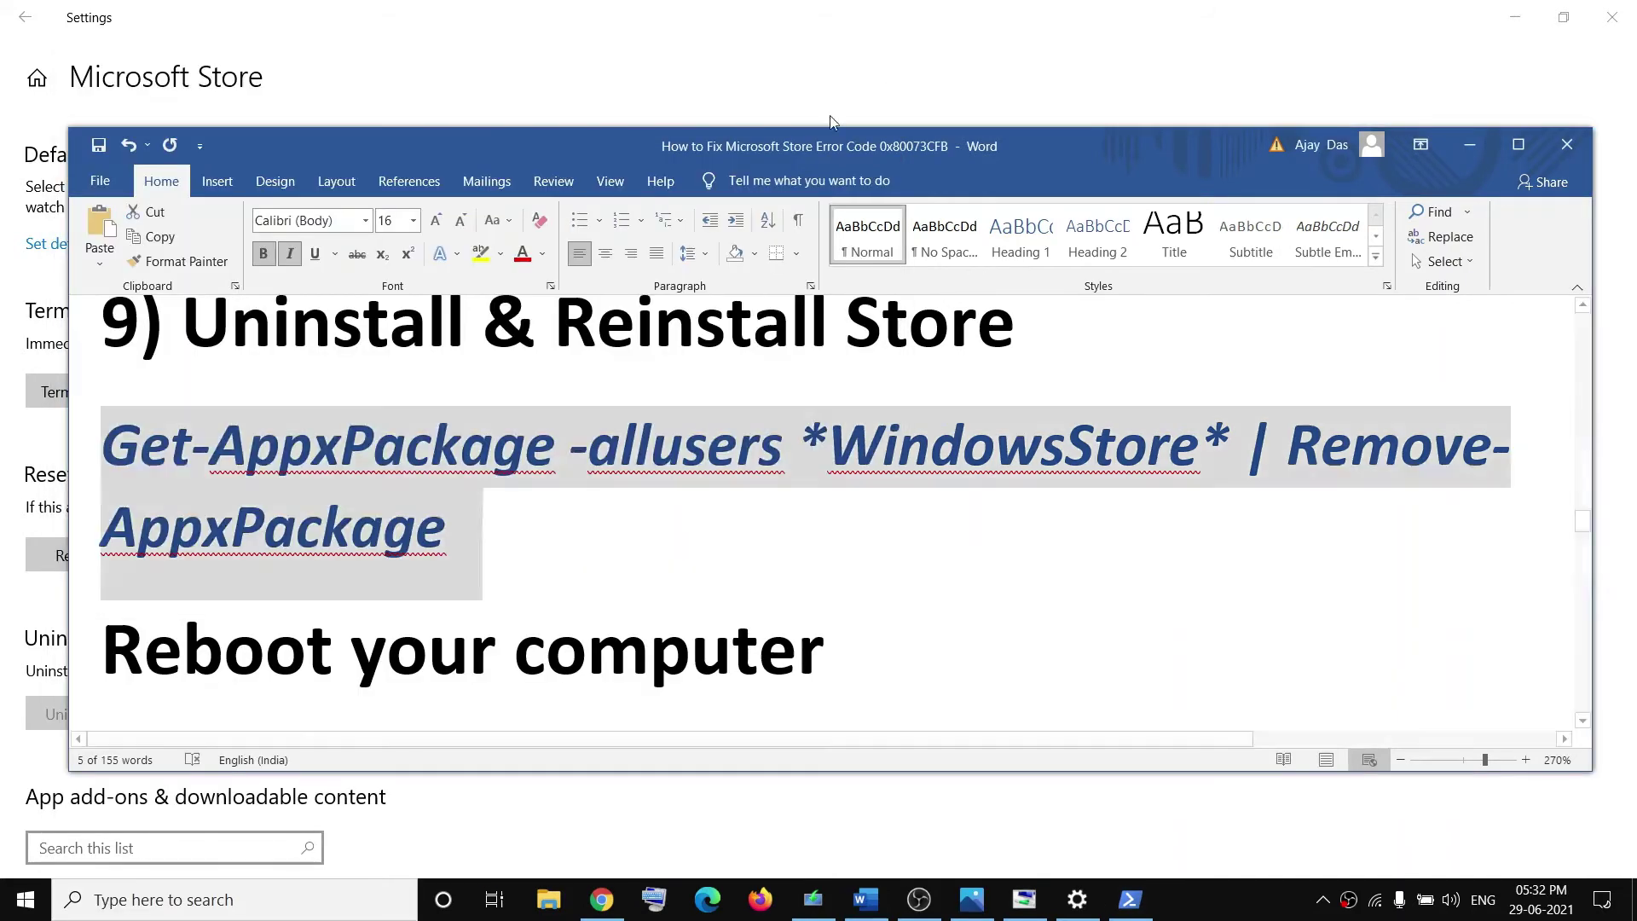
Step: Open the Start menu's power options and dismiss them without restarting
{"action": "left_click", "coordinate": [26, 899]}
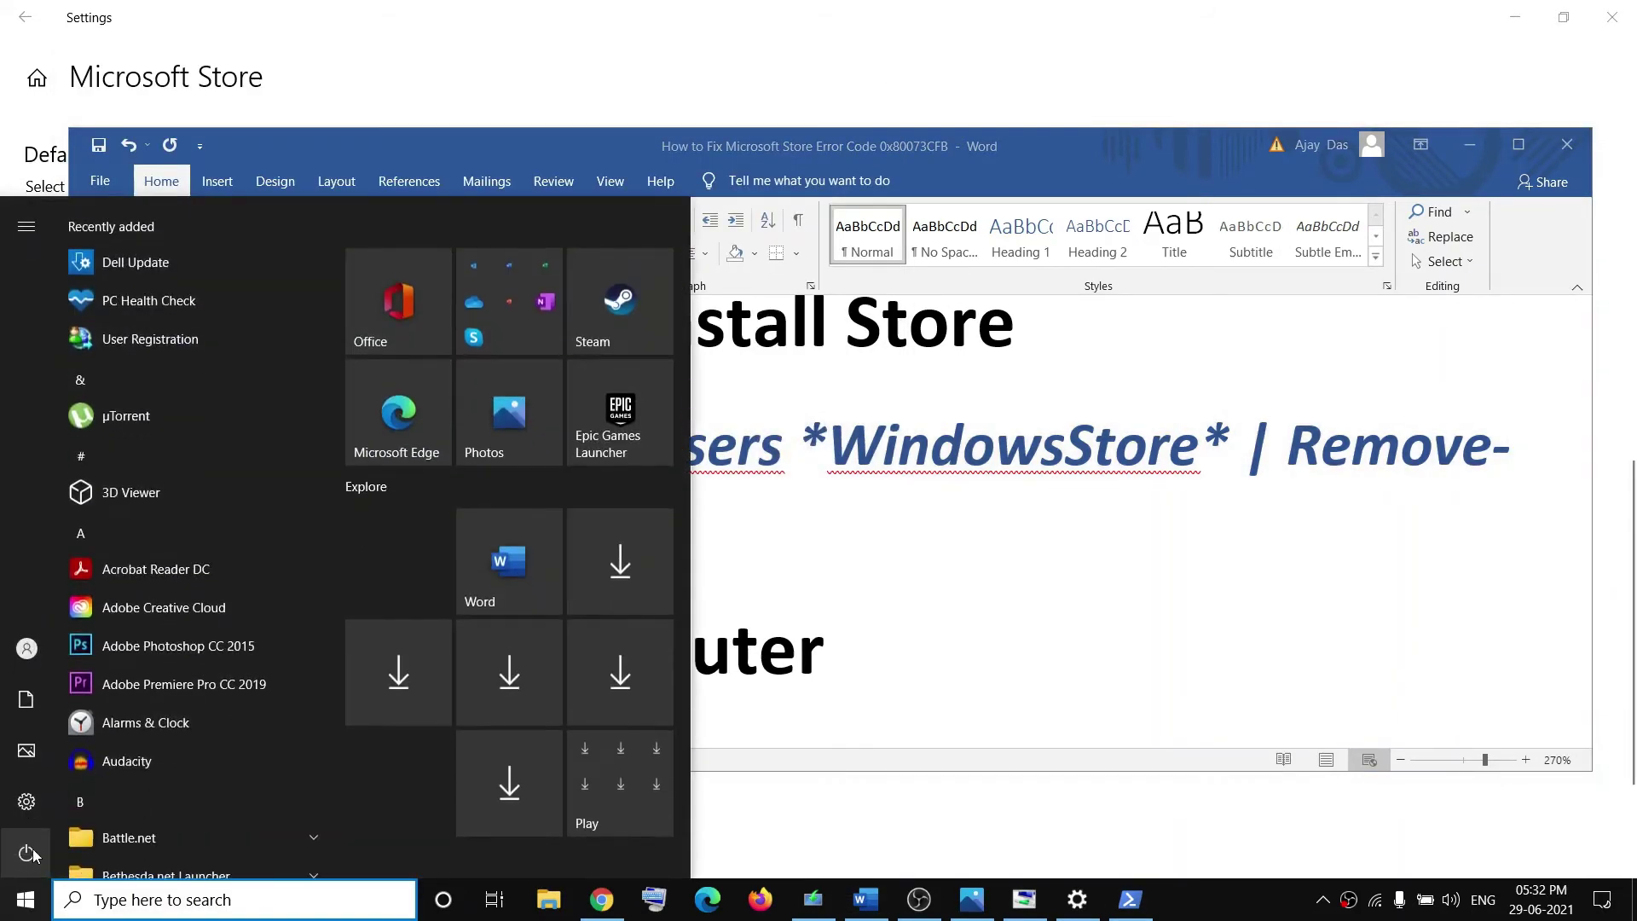
{"action": "left_click", "coordinate": [55, 856]}
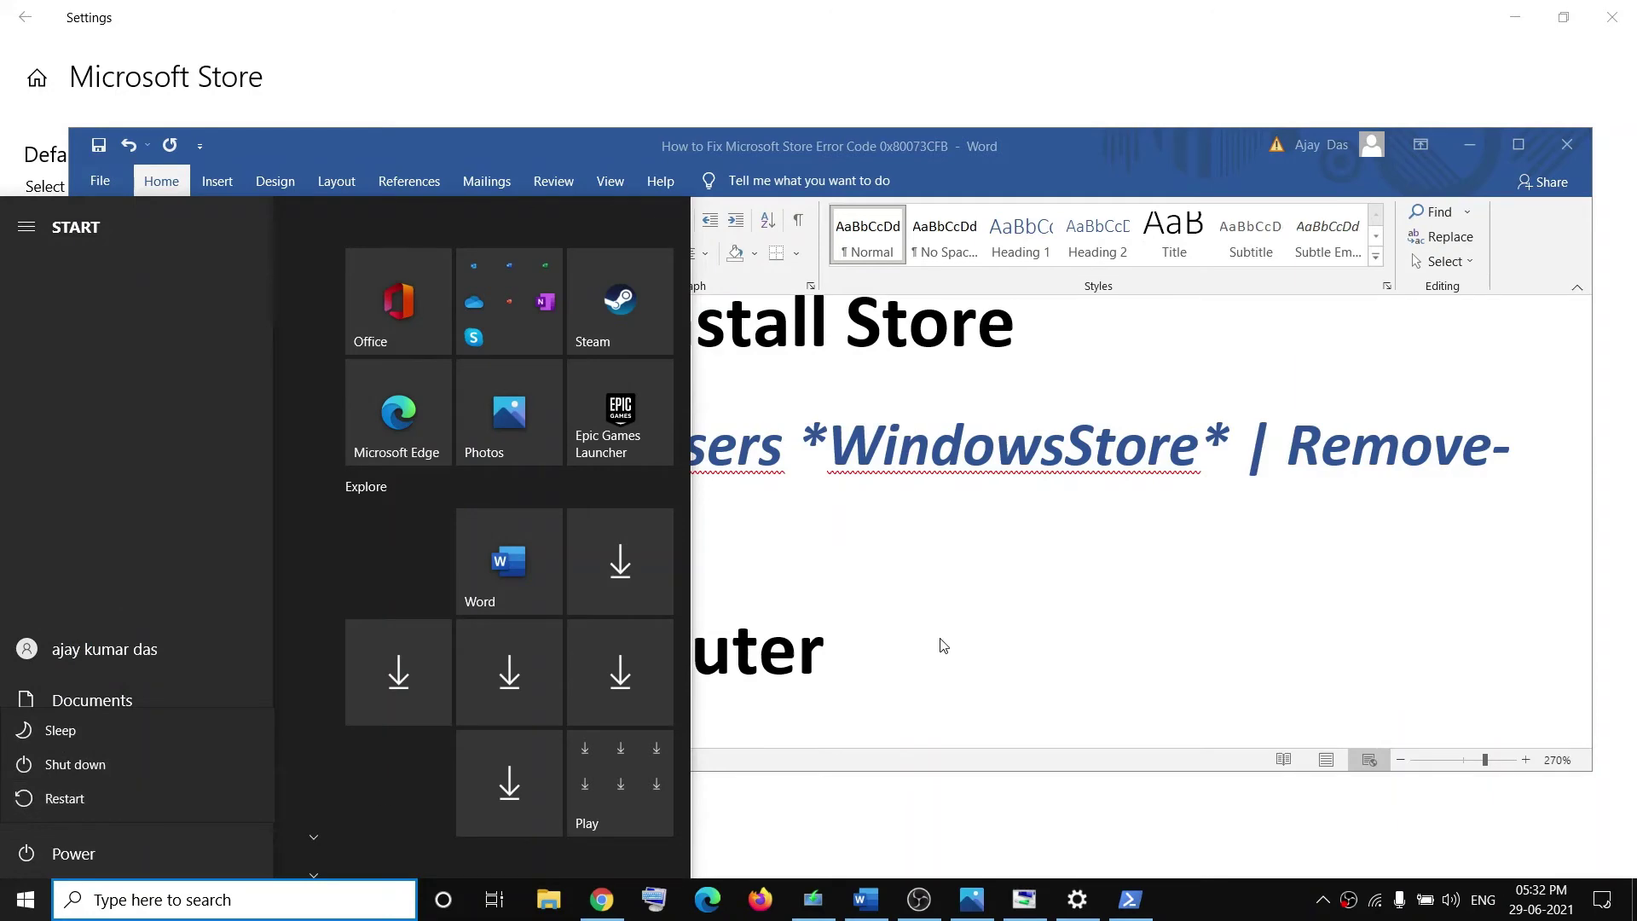
{"action": "left_click", "coordinate": [731, 588]}
Step: Run the copied Add-AppxPackage re-register command in an admin PowerShell
{"action": "scroll", "coordinate": [602, 581], "scroll_direction": "down", "scroll_amount": 5}
{"action": "scroll", "coordinate": [603, 578], "scroll_direction": "up", "scroll_amount": 3}
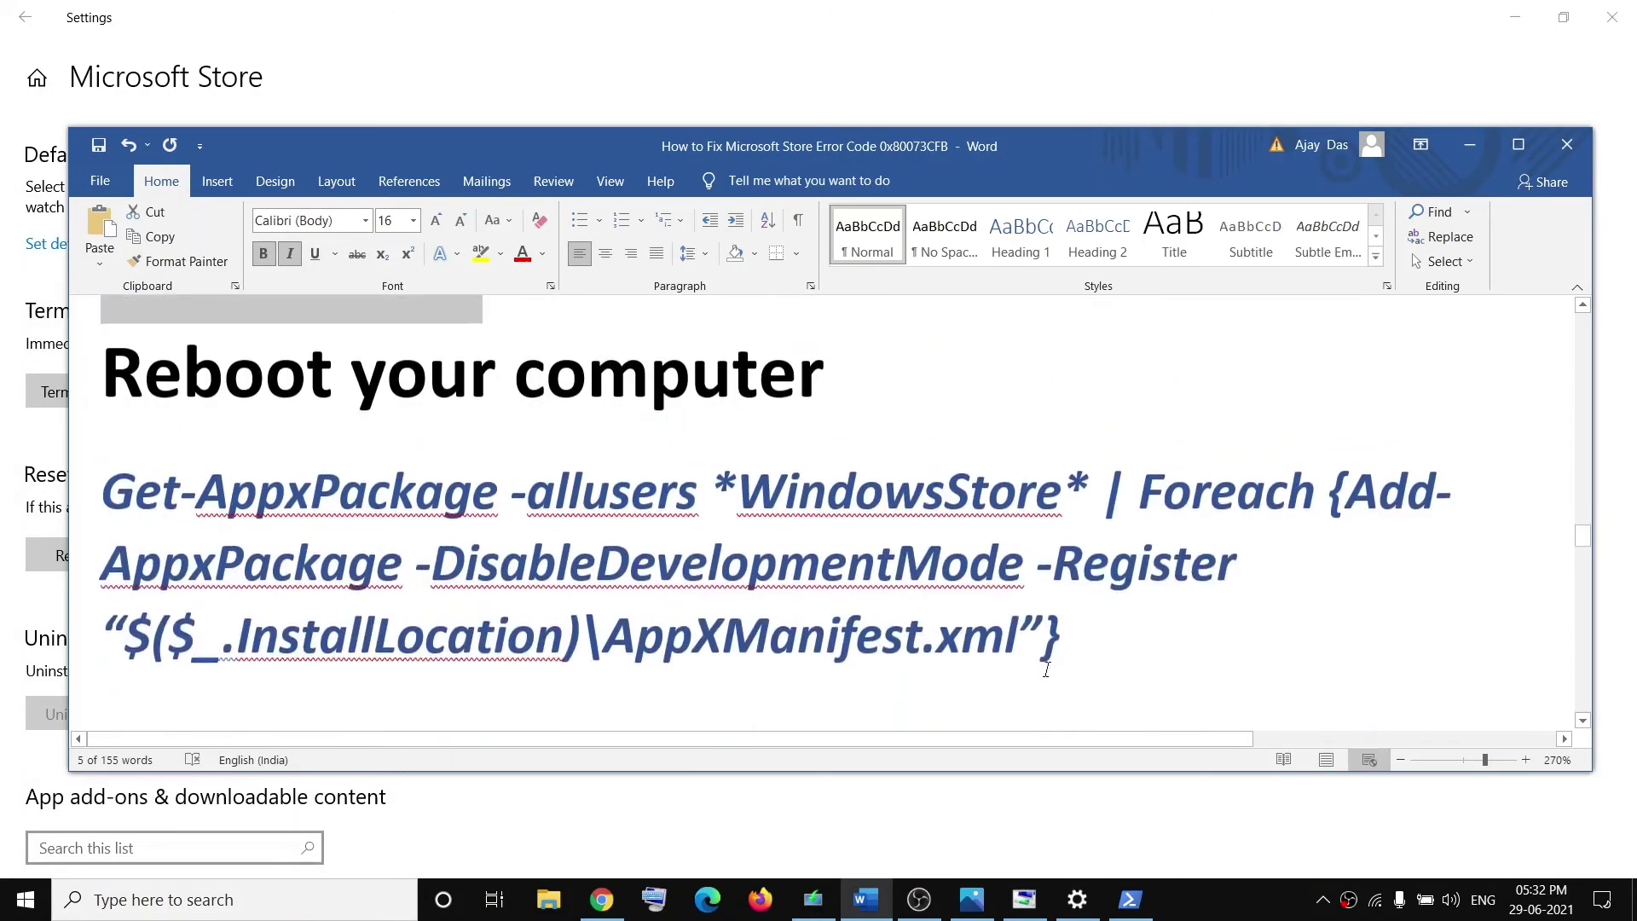
{"action": "left_click_drag", "start_coordinate": [1085, 650], "coordinate": [143, 503]}
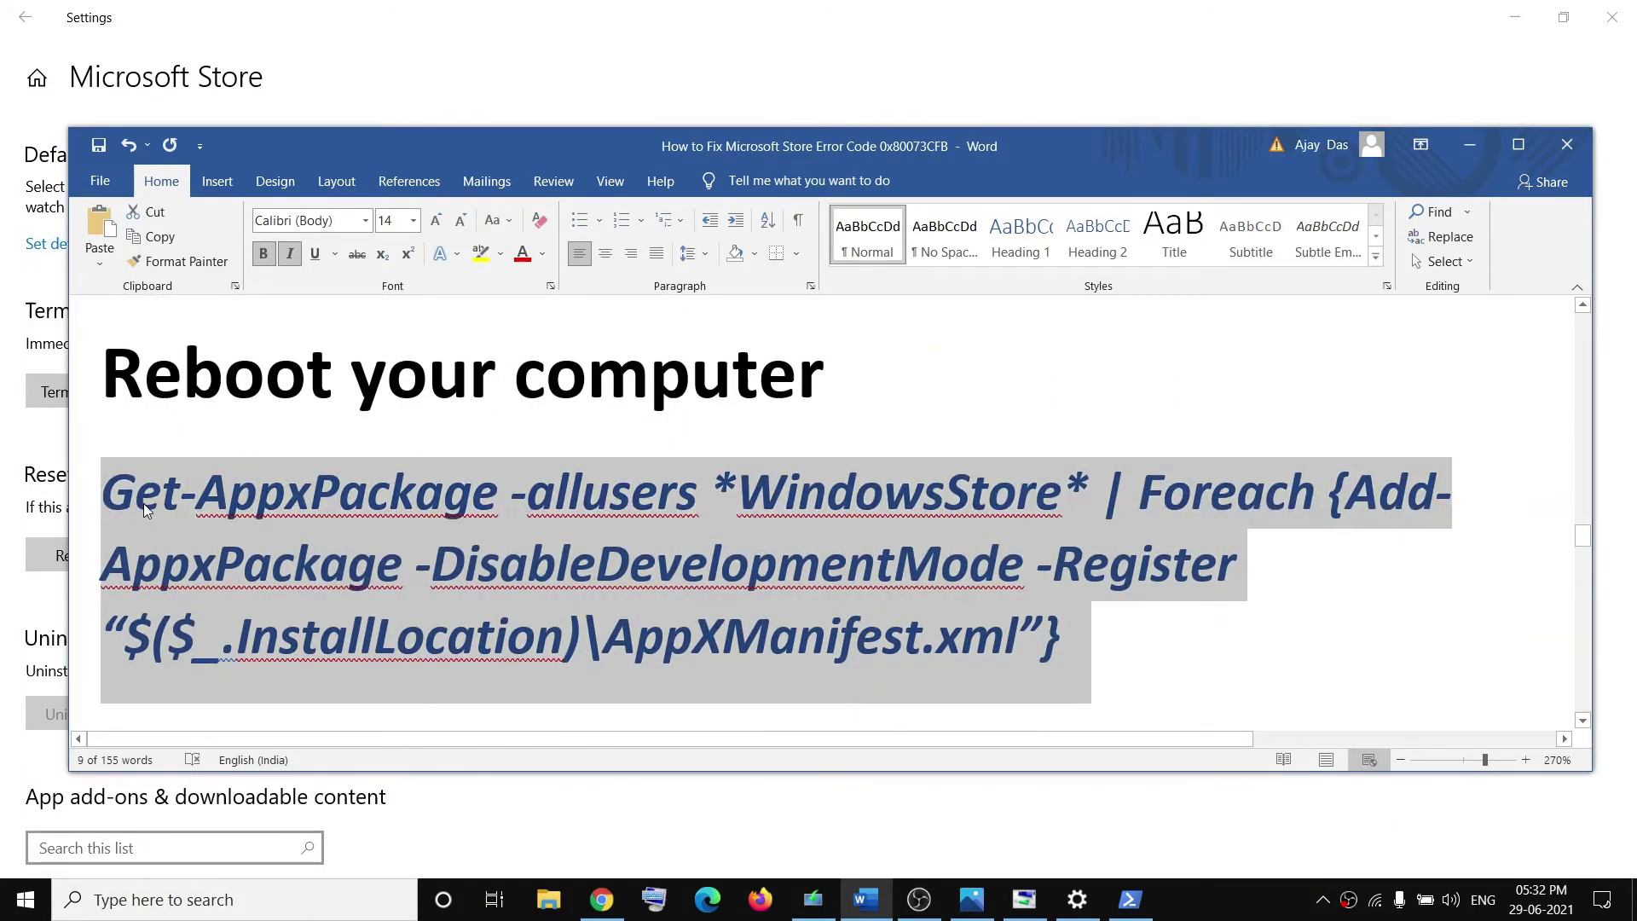
{"action": "right_click", "coordinate": [25, 899]}
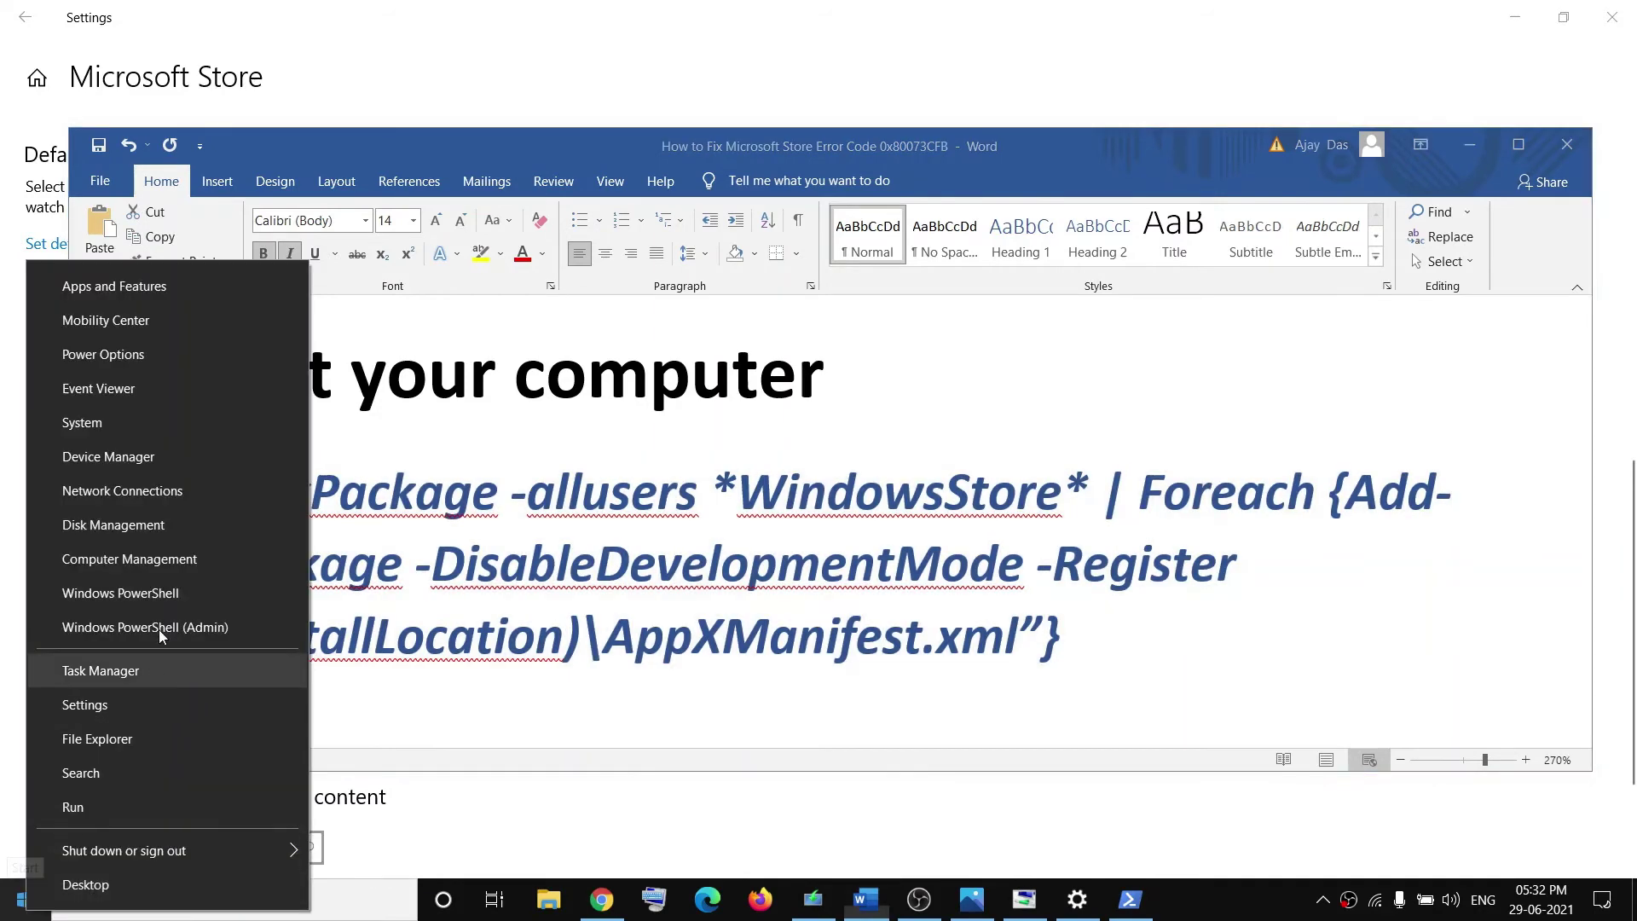
{"action": "left_click", "coordinate": [189, 627]}
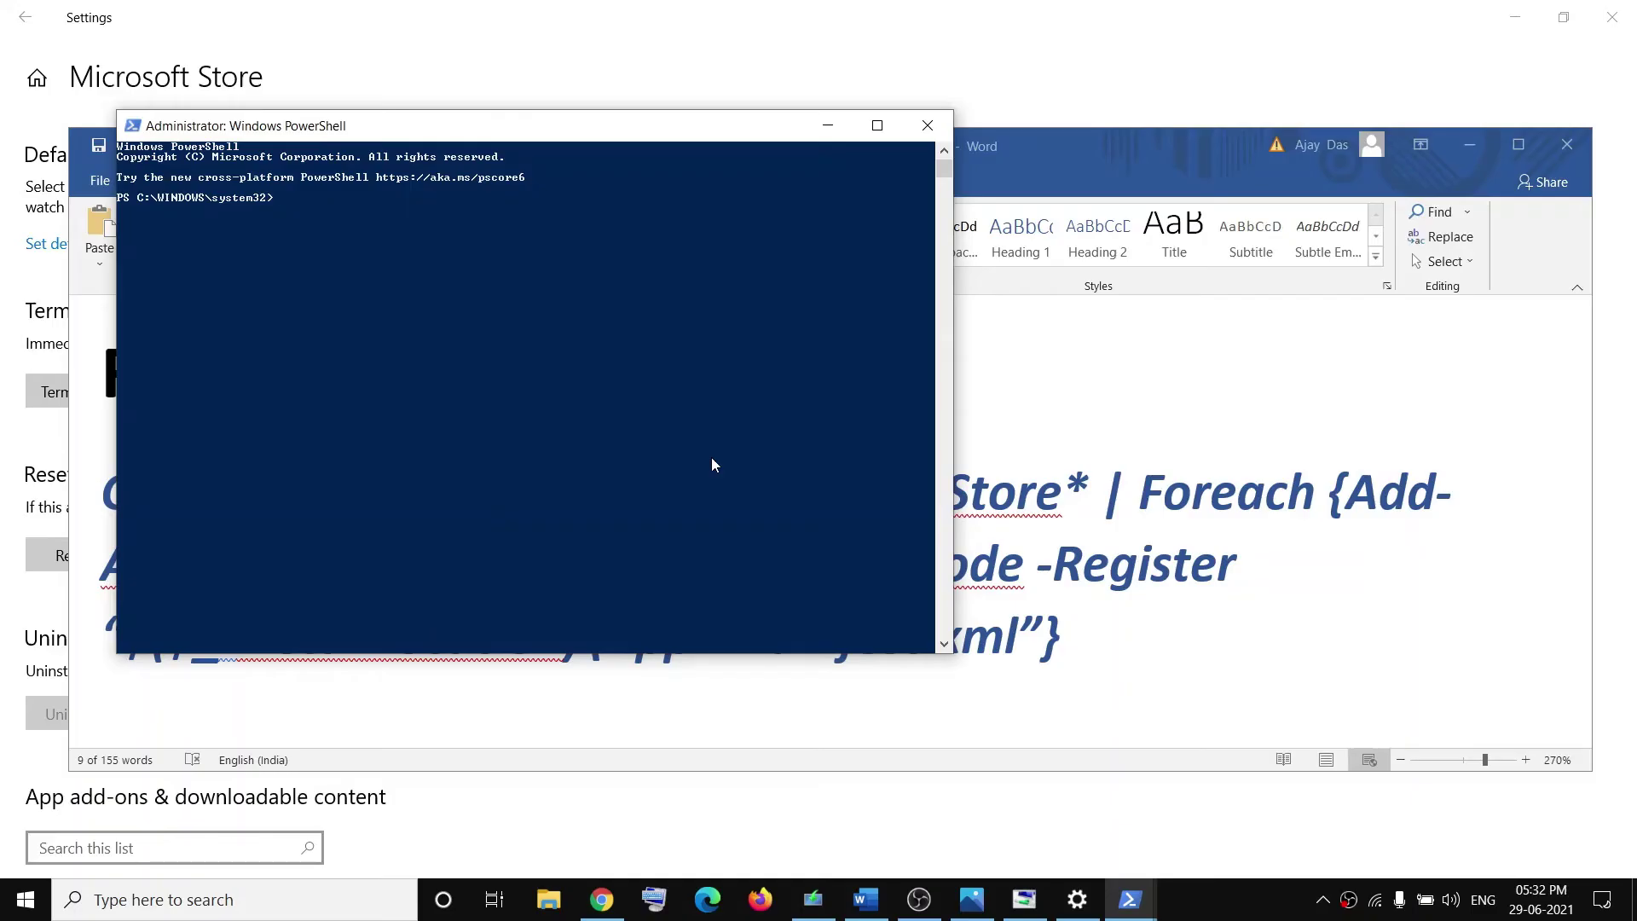
{"action": "right_click", "coordinate": [712, 459]}
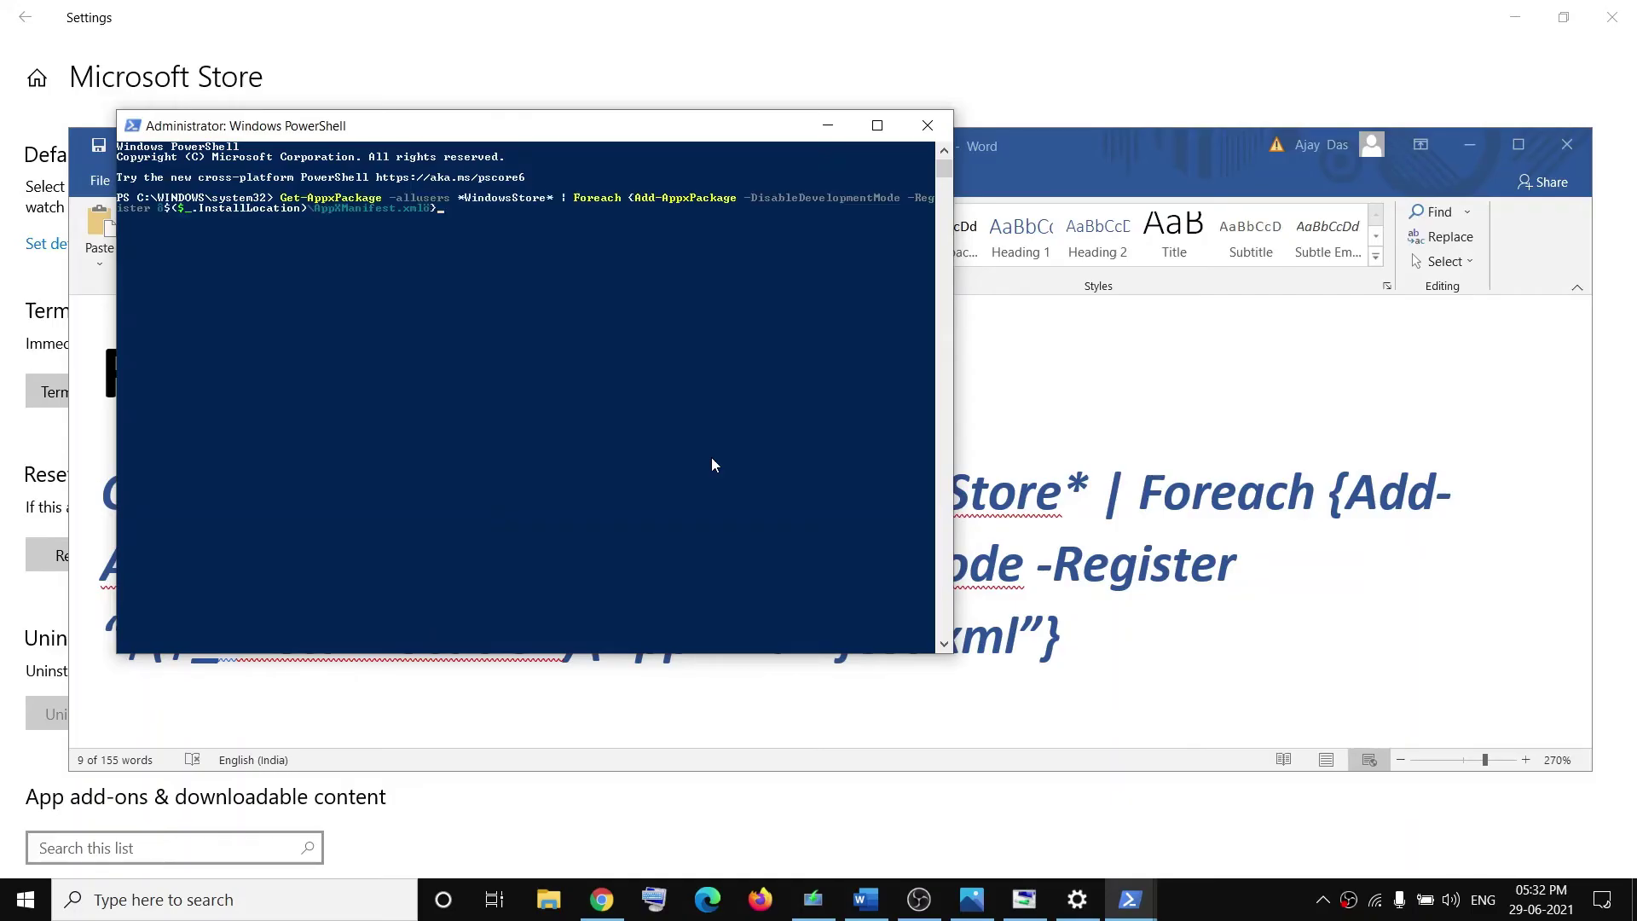
{"action": "key", "text": "Return"}
Step: Launch Microsoft Store from a 'store' search, then return to the Word guide
{"action": "left_click", "coordinate": [188, 909]}
{"action": "type", "text": "store"}
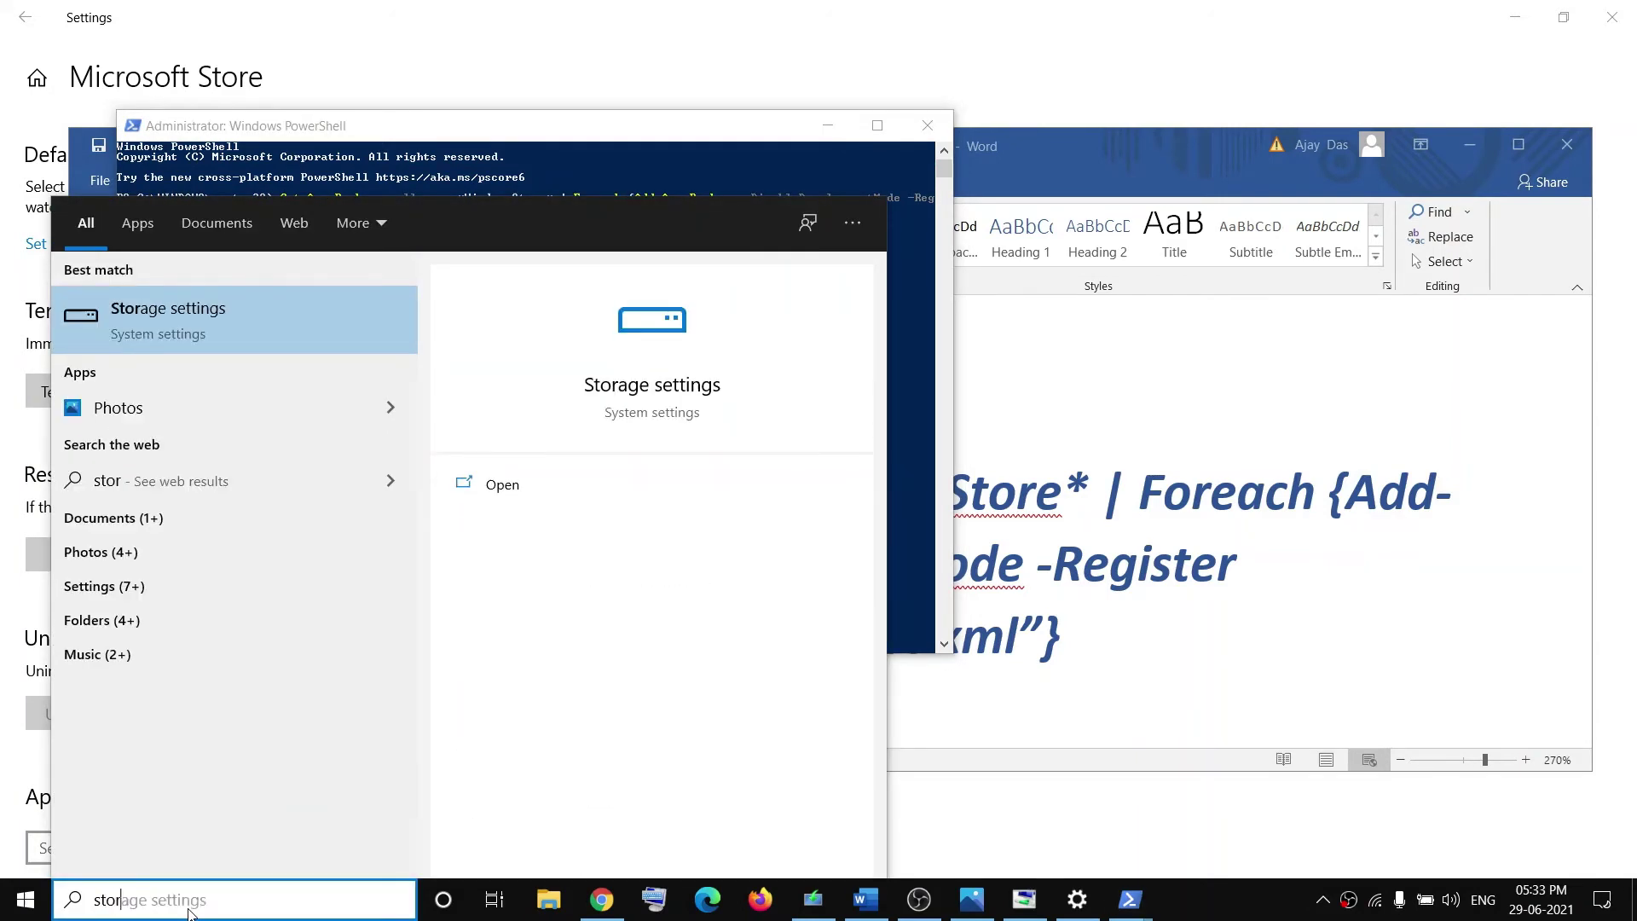
{"action": "key", "text": "BackSpace"}
{"action": "key", "text": "BackSpace"}
{"action": "key", "text": "BackSpace"}
{"action": "key", "text": "BackSpace"}
{"action": "key", "text": "BackSpace"}
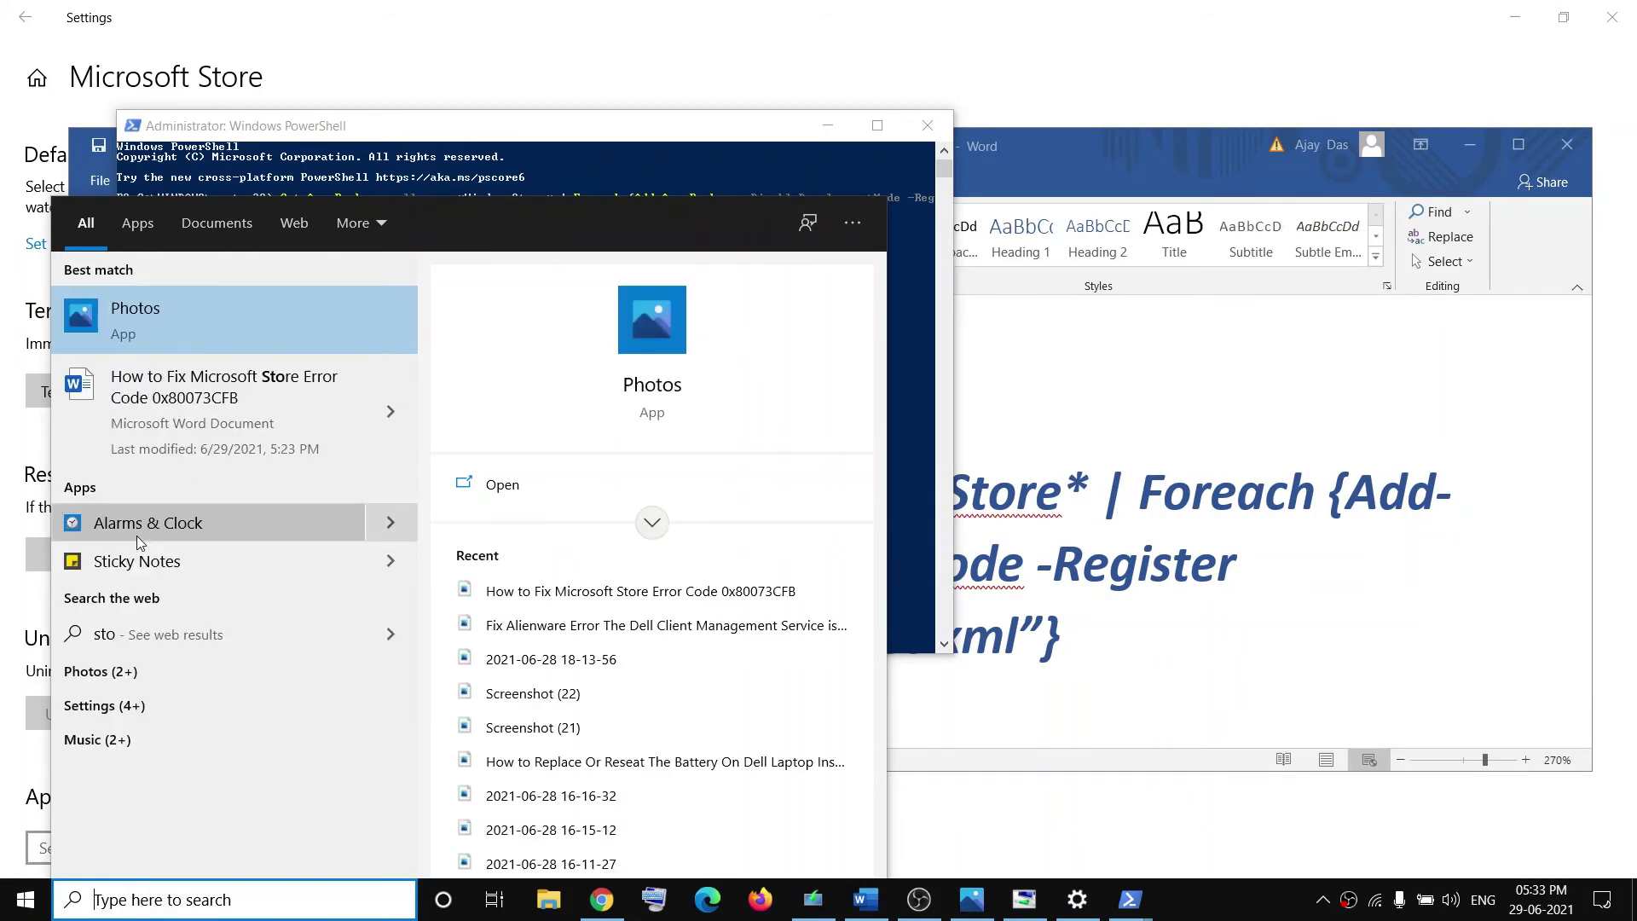
{"action": "type", "text": "store"}
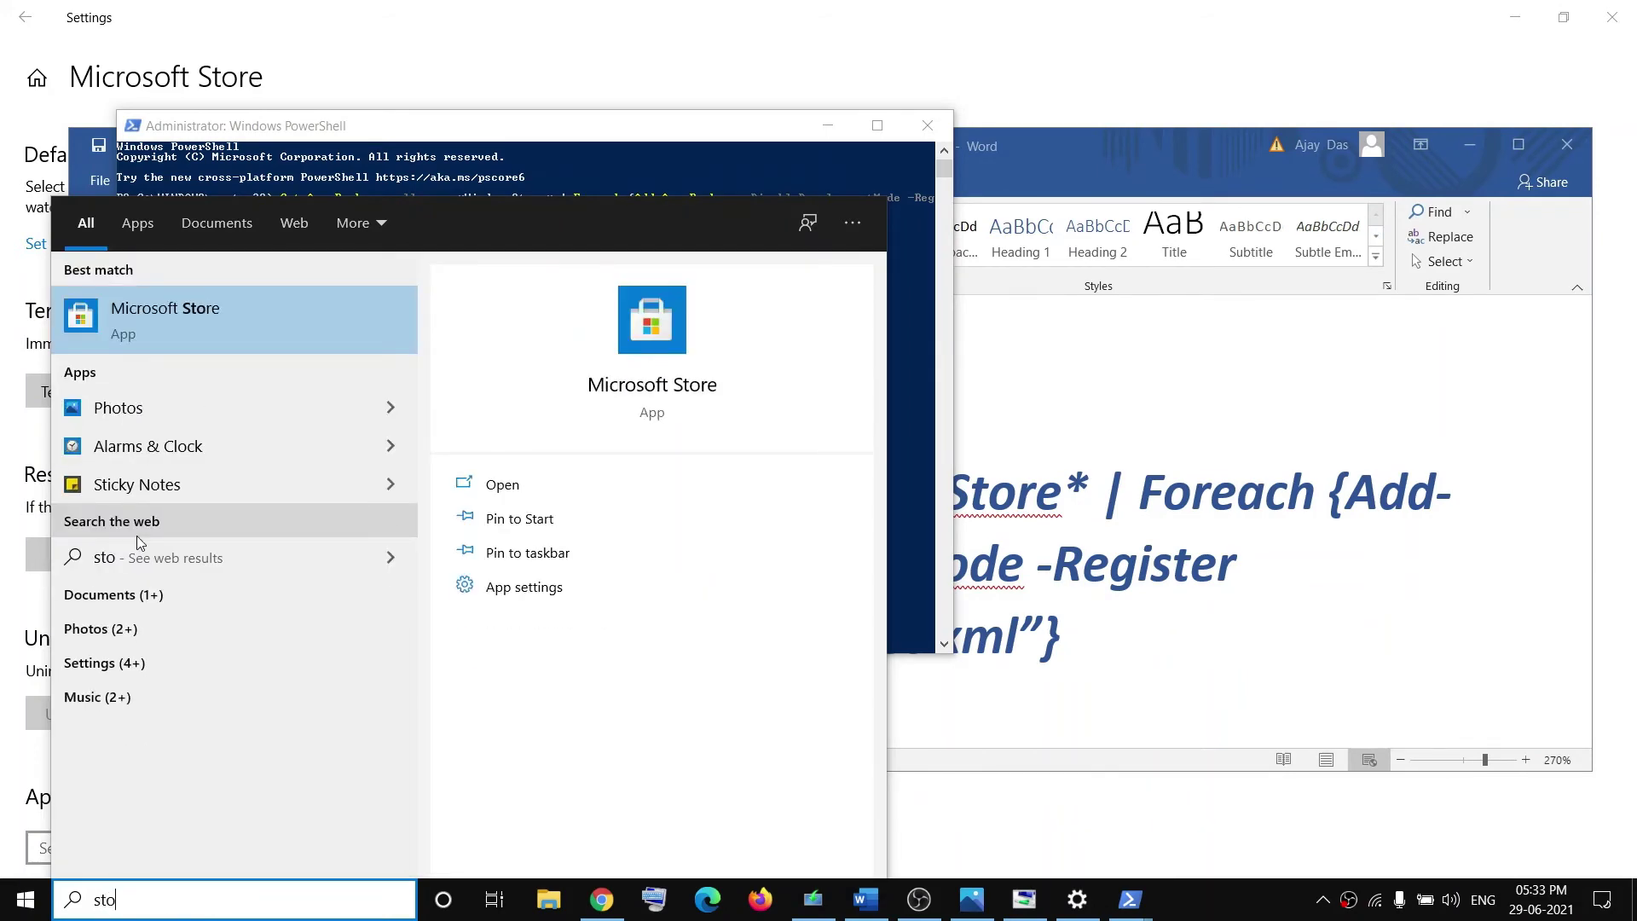
{"action": "left_click", "coordinate": [152, 327]}
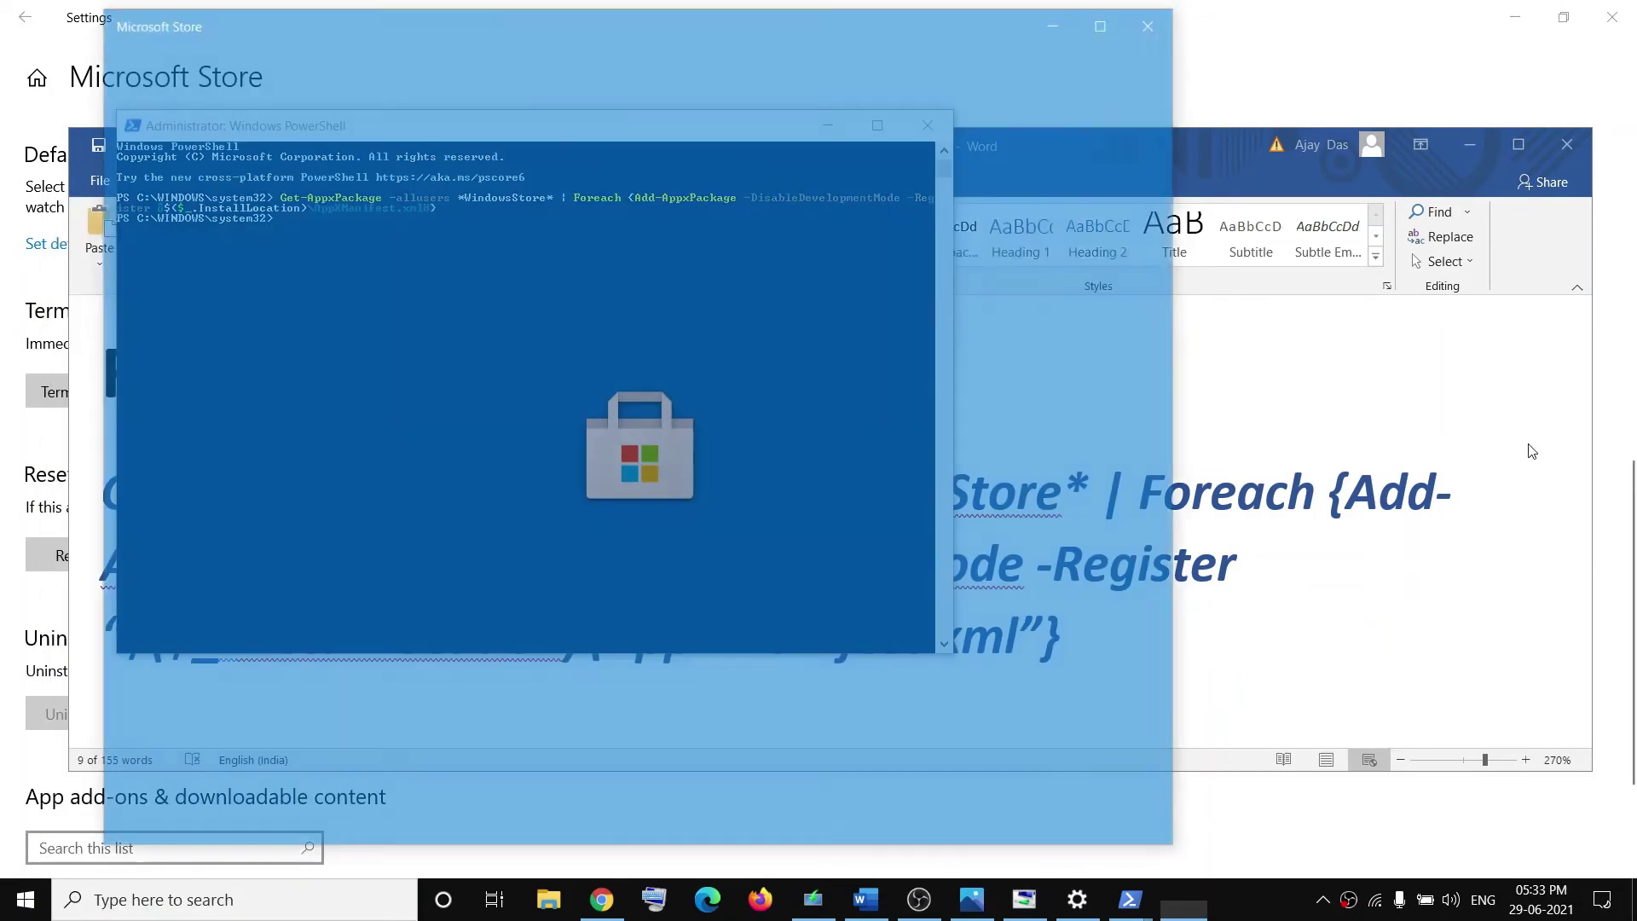
{"action": "left_click", "coordinate": [1323, 592]}
{"action": "scroll", "coordinate": [599, 529], "scroll_direction": "down", "scroll_amount": 5}
{"action": "scroll", "coordinate": [599, 529], "scroll_direction": "down", "scroll_amount": 3}
{"action": "scroll", "coordinate": [175, 468], "scroll_direction": "up", "scroll_amount": 1}
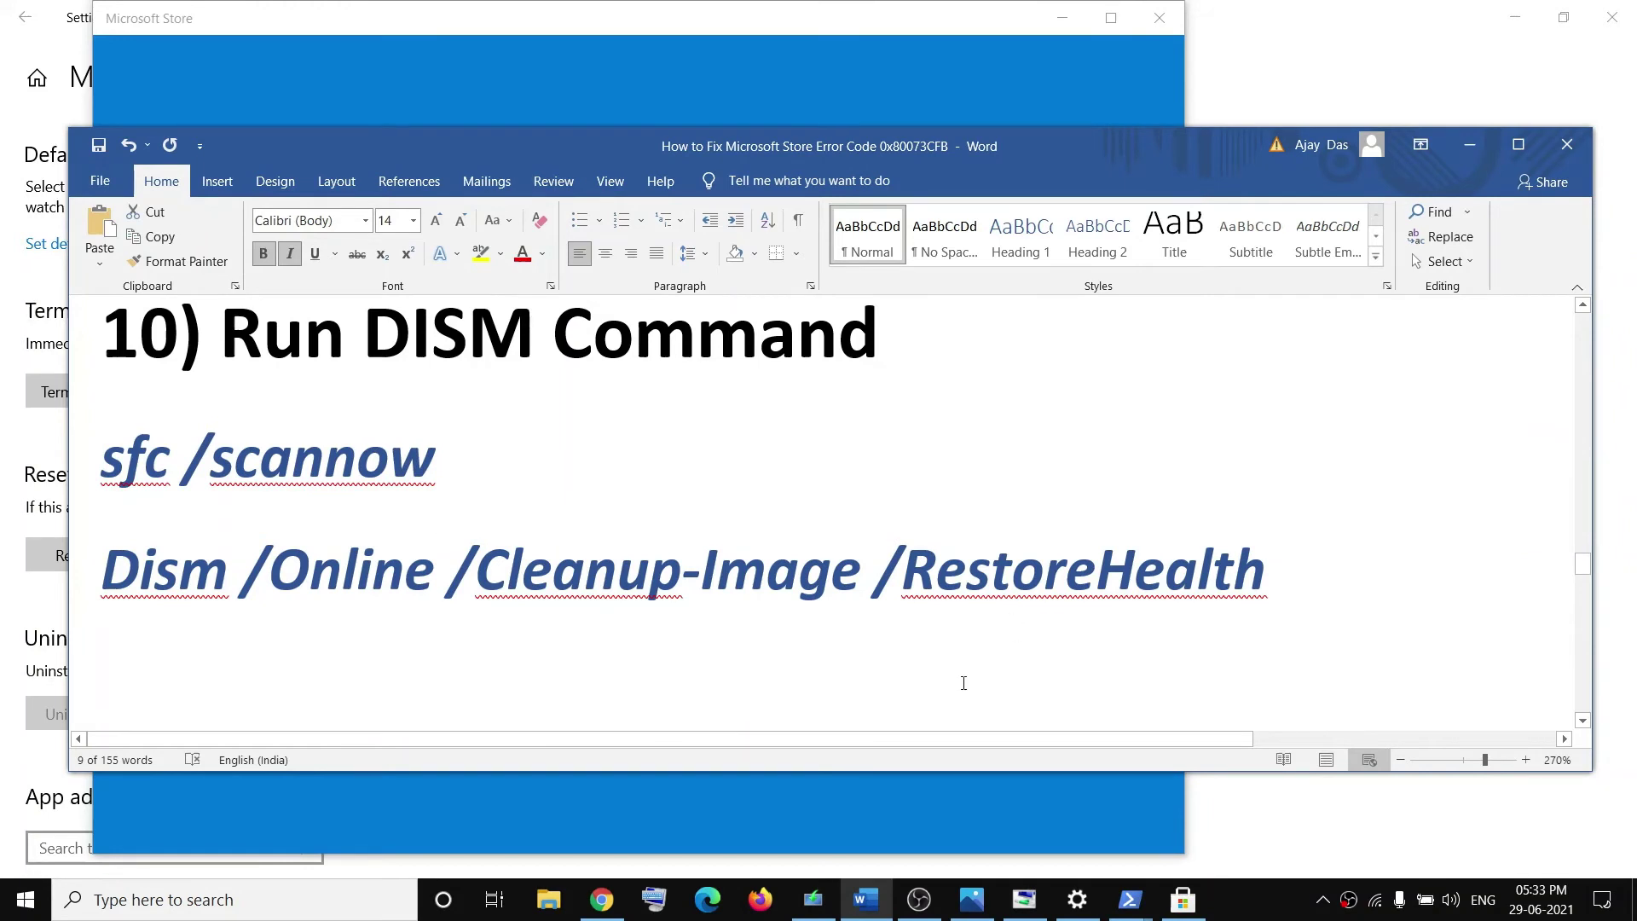
Step: Run sfc /scannow in a Command Prompt opened as administrator from 'cmd' search
{"action": "left_click", "coordinate": [158, 900]}
{"action": "type", "text": "cmd"}
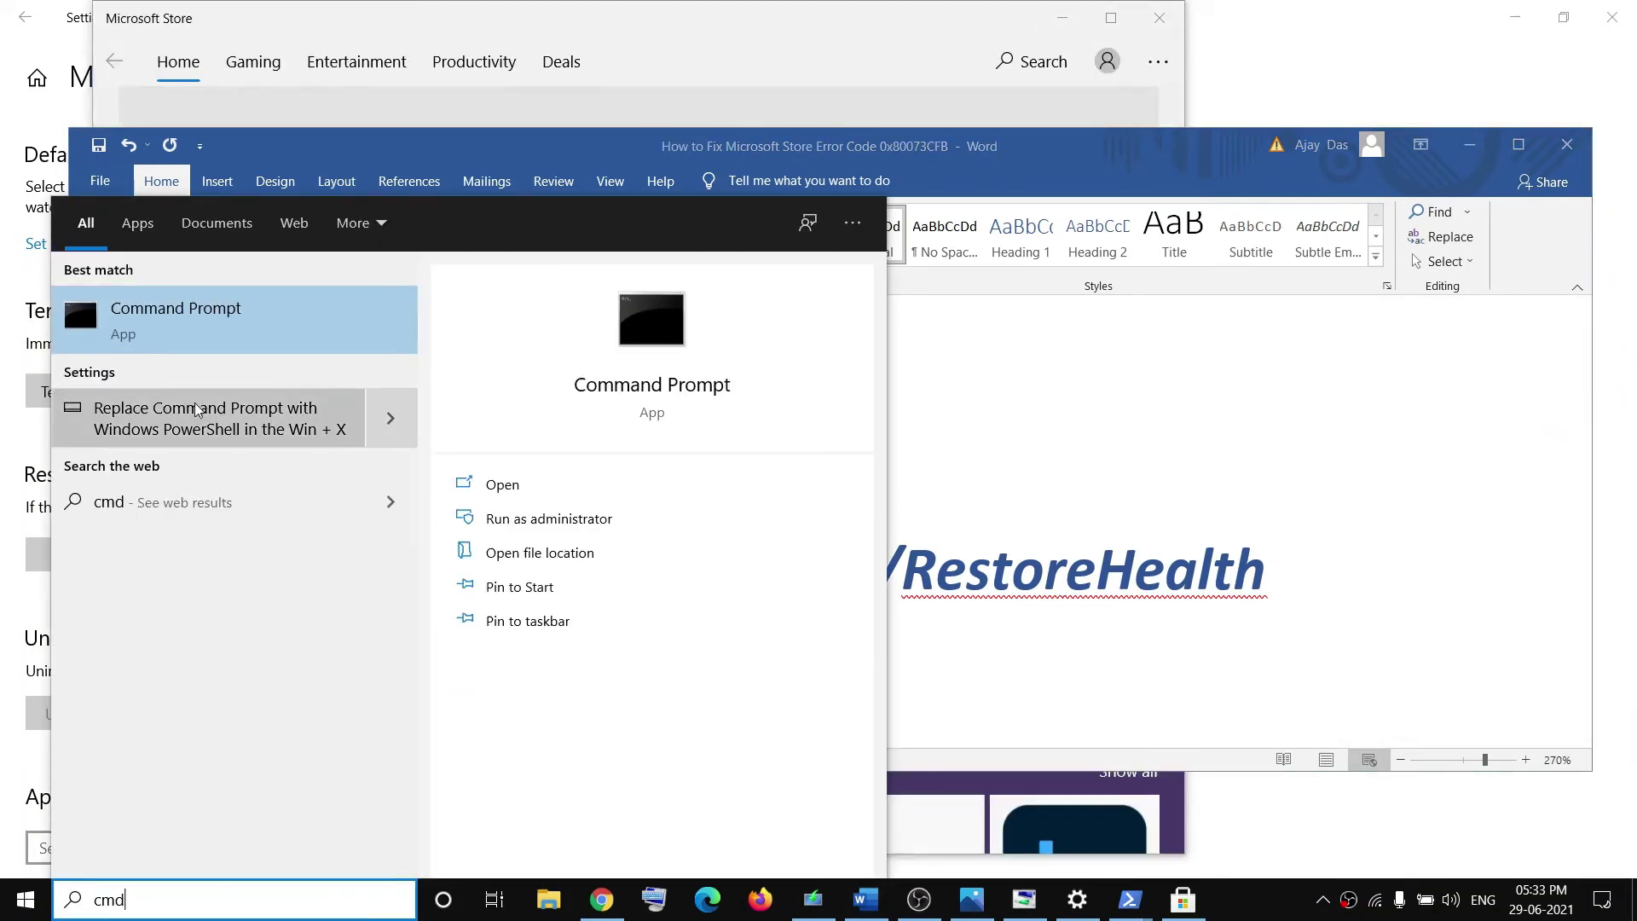
{"action": "right_click", "coordinate": [143, 324]}
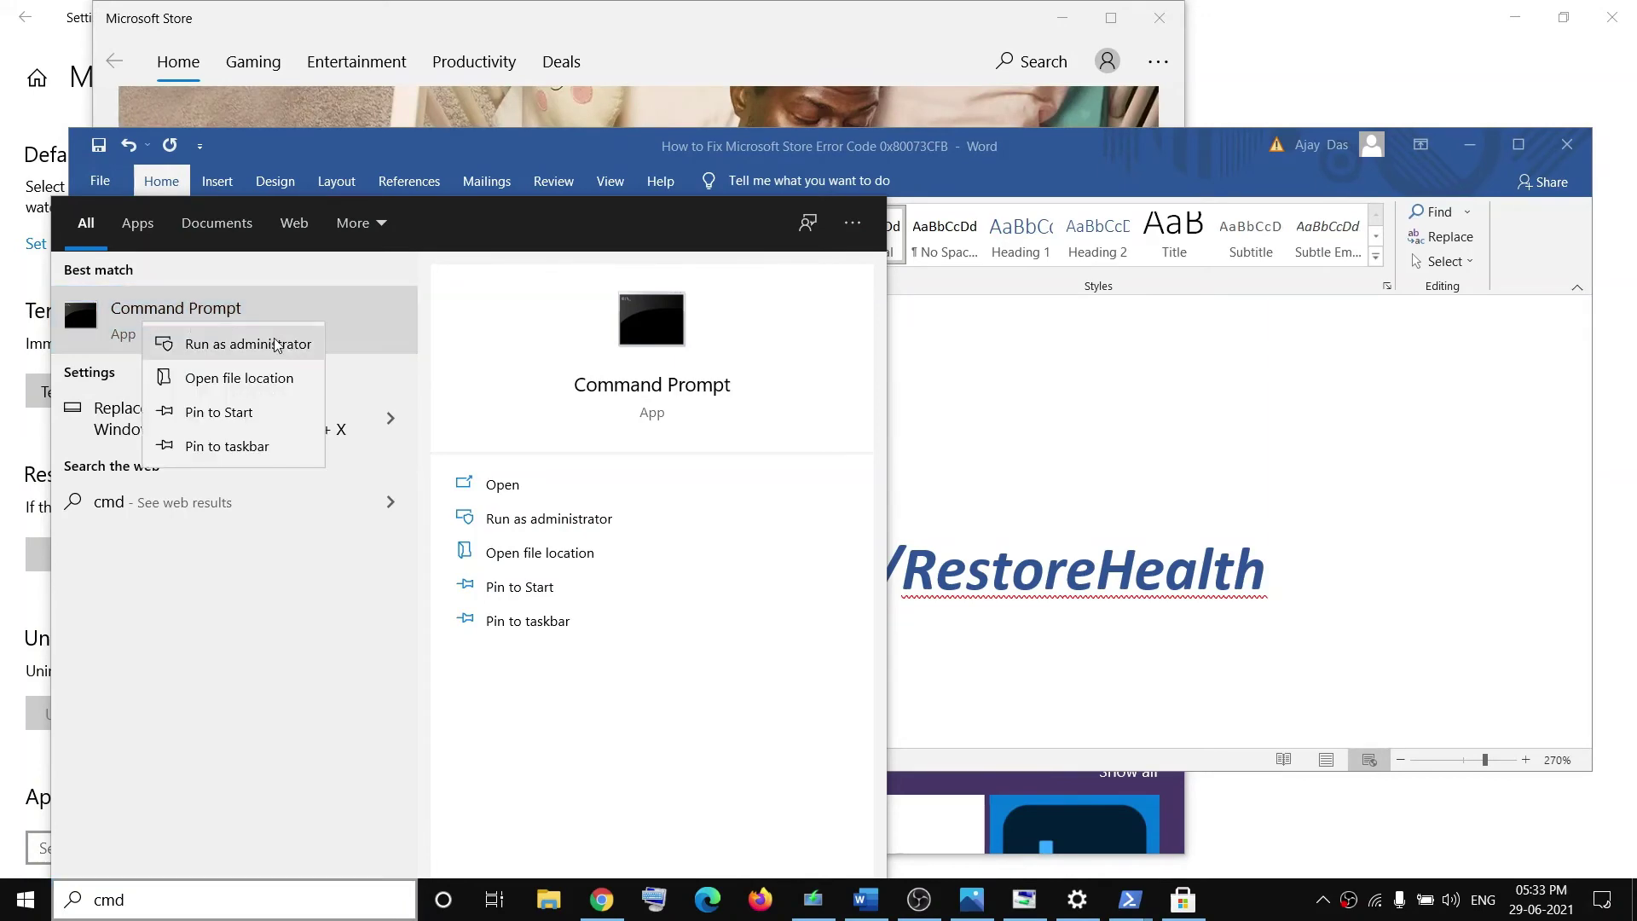
{"action": "left_click", "coordinate": [238, 349]}
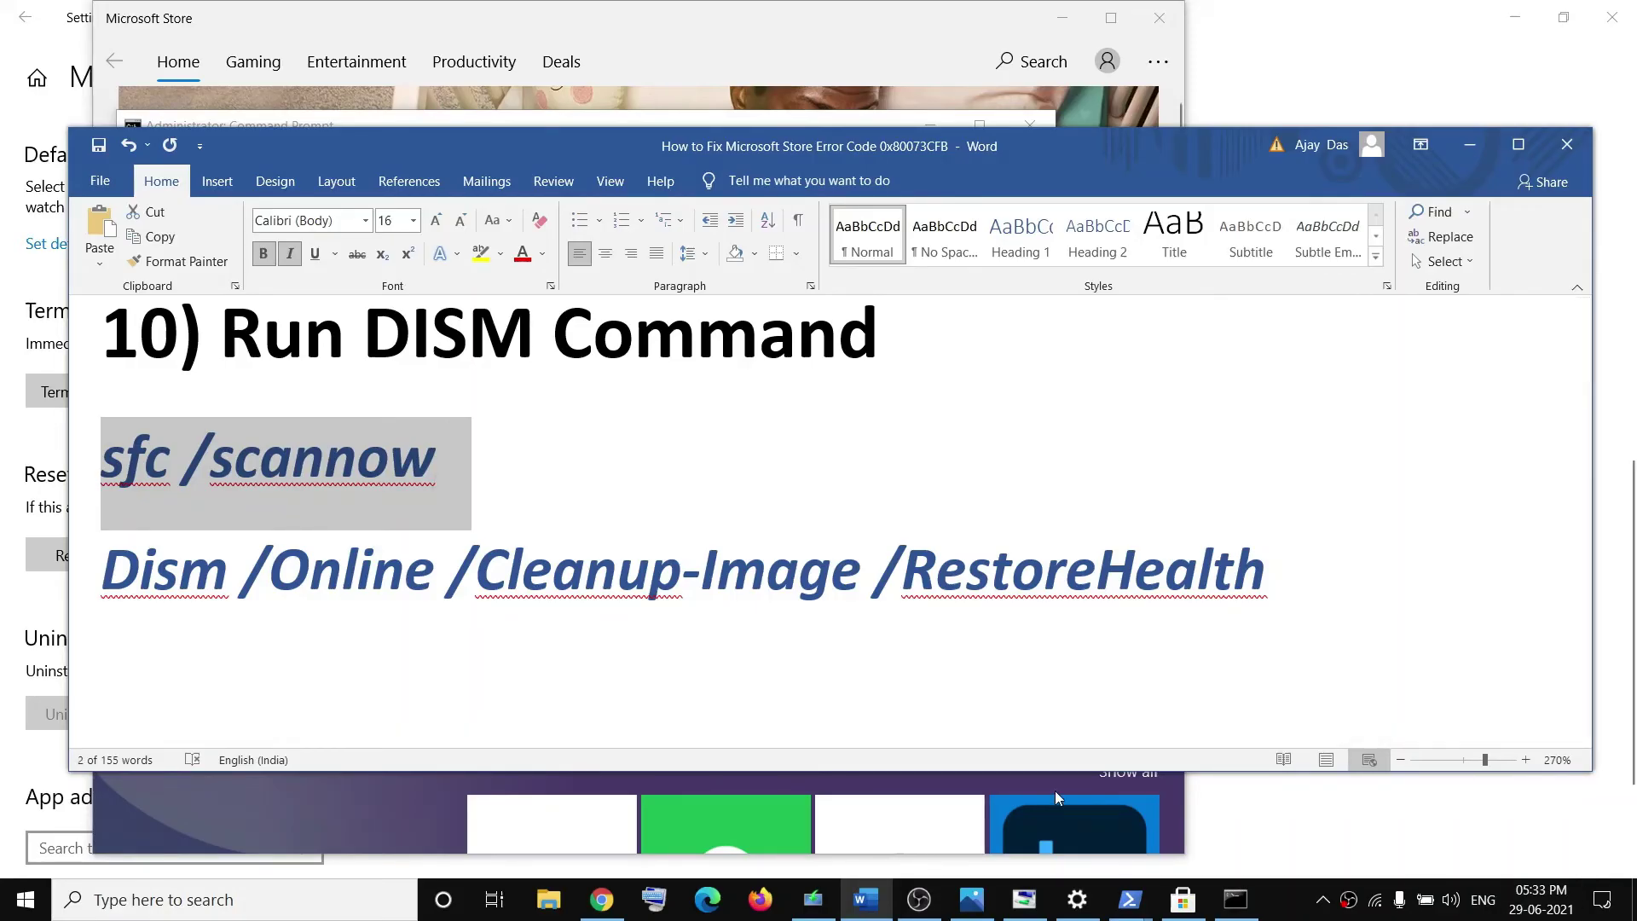
{"action": "left_click", "coordinate": [1235, 899]}
{"action": "type", "text": "sfc /scannow"}
{"action": "key", "text": "Return"}
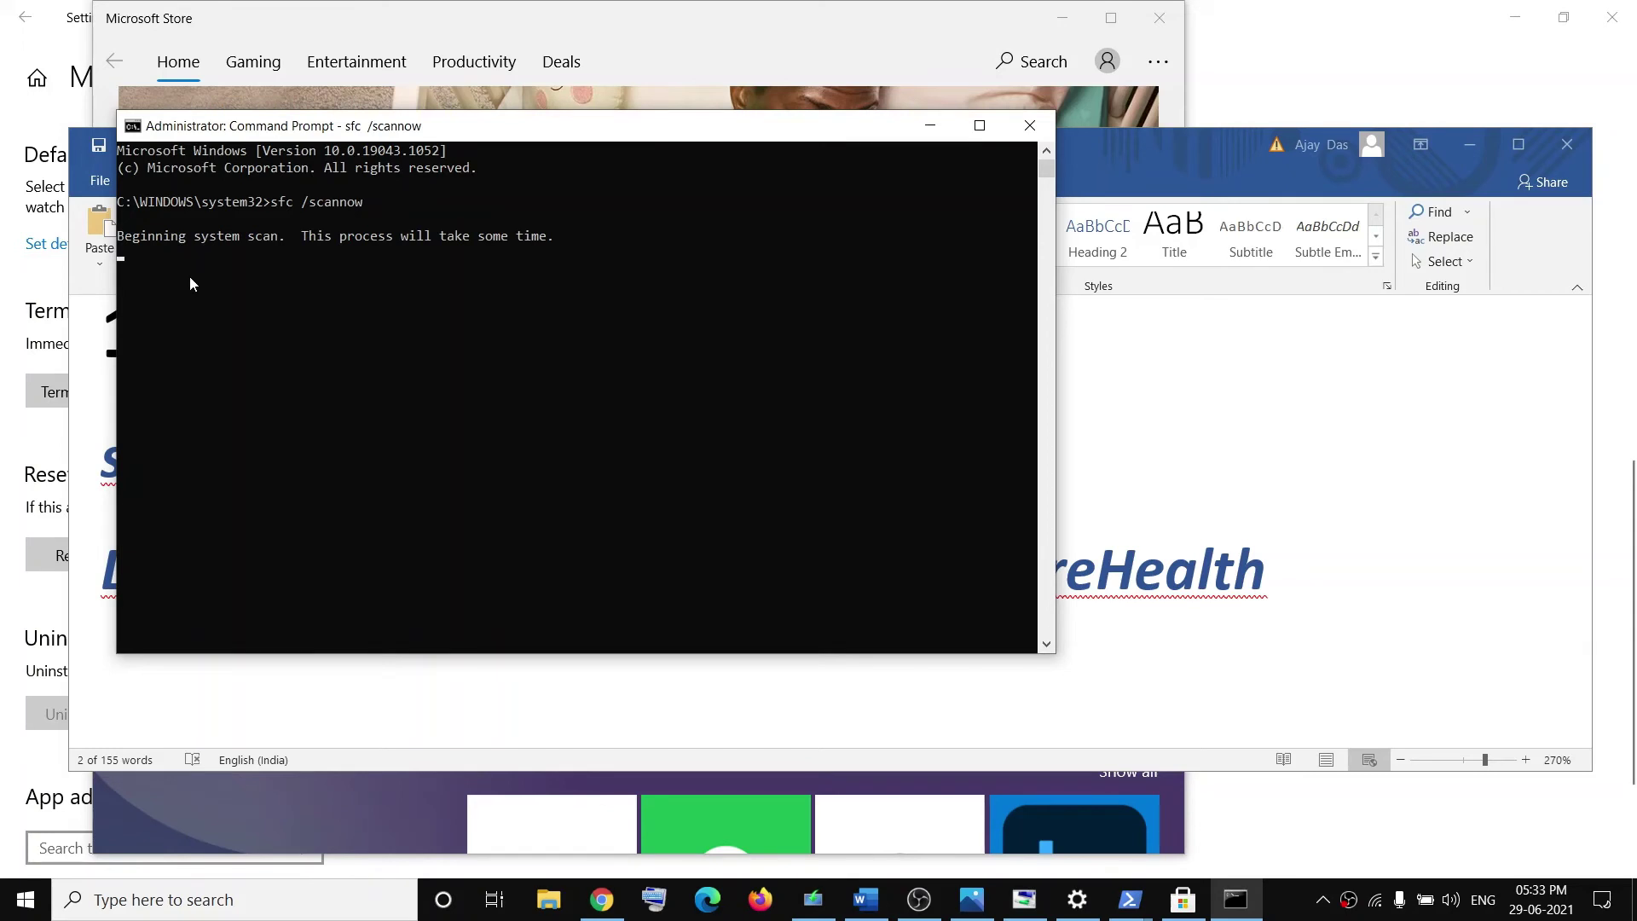
{"action": "left_click_drag", "start_coordinate": [208, 288], "coordinate": [244, 286]}
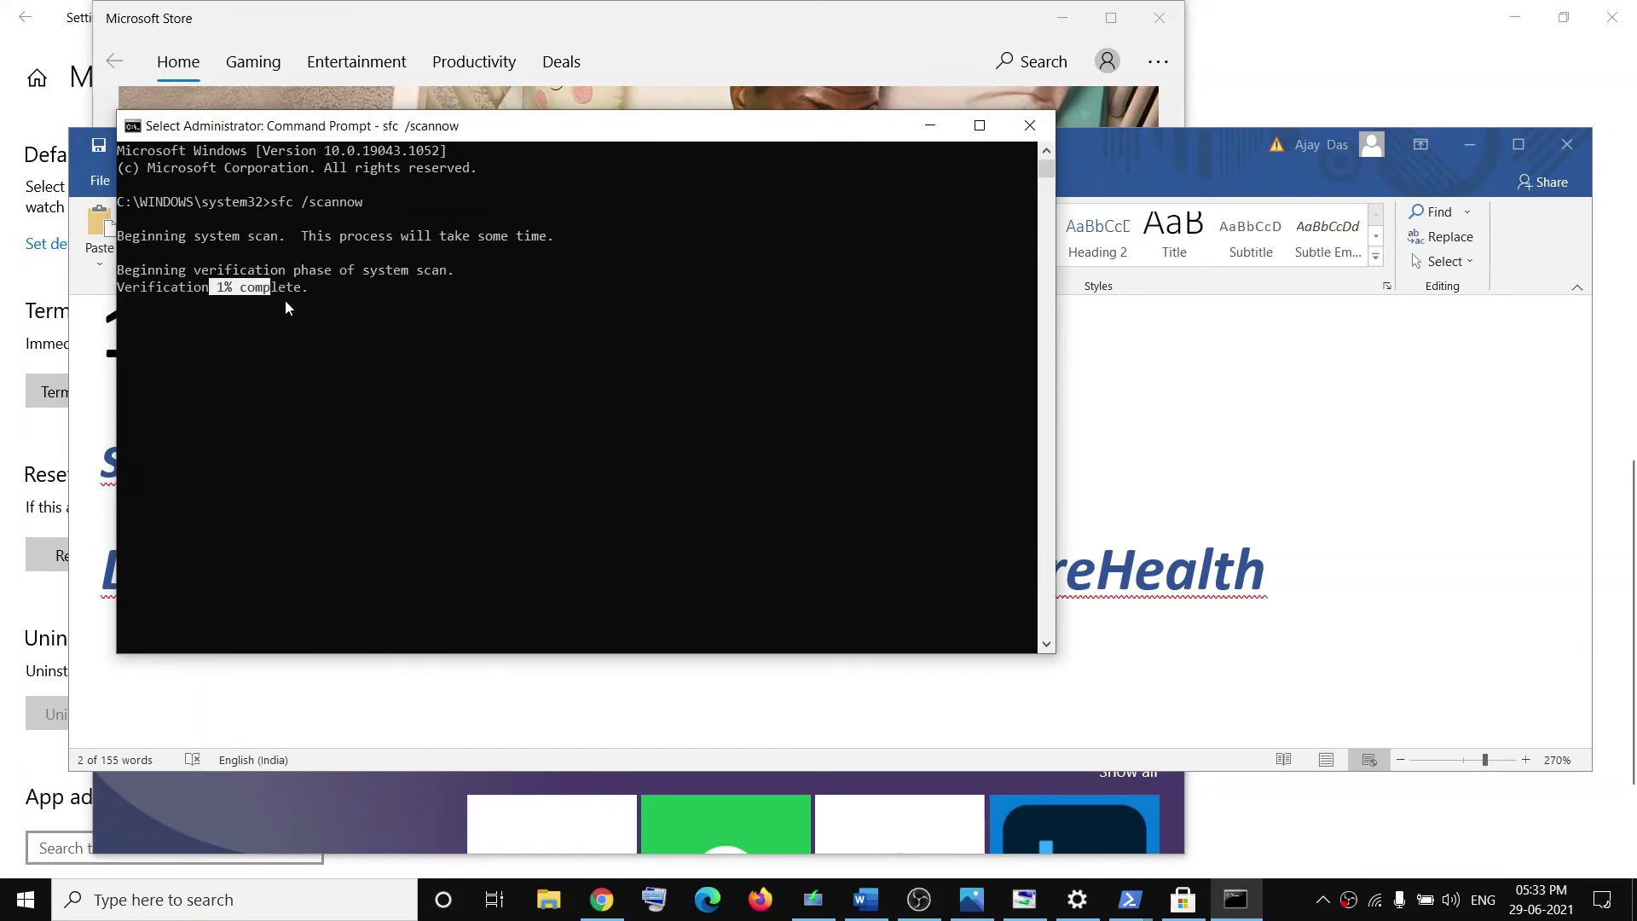
Step: Select the Dism /Online /Cleanup-Image /RestoreHealth line in the guide while the scan runs
{"action": "left_click", "coordinate": [1348, 573]}
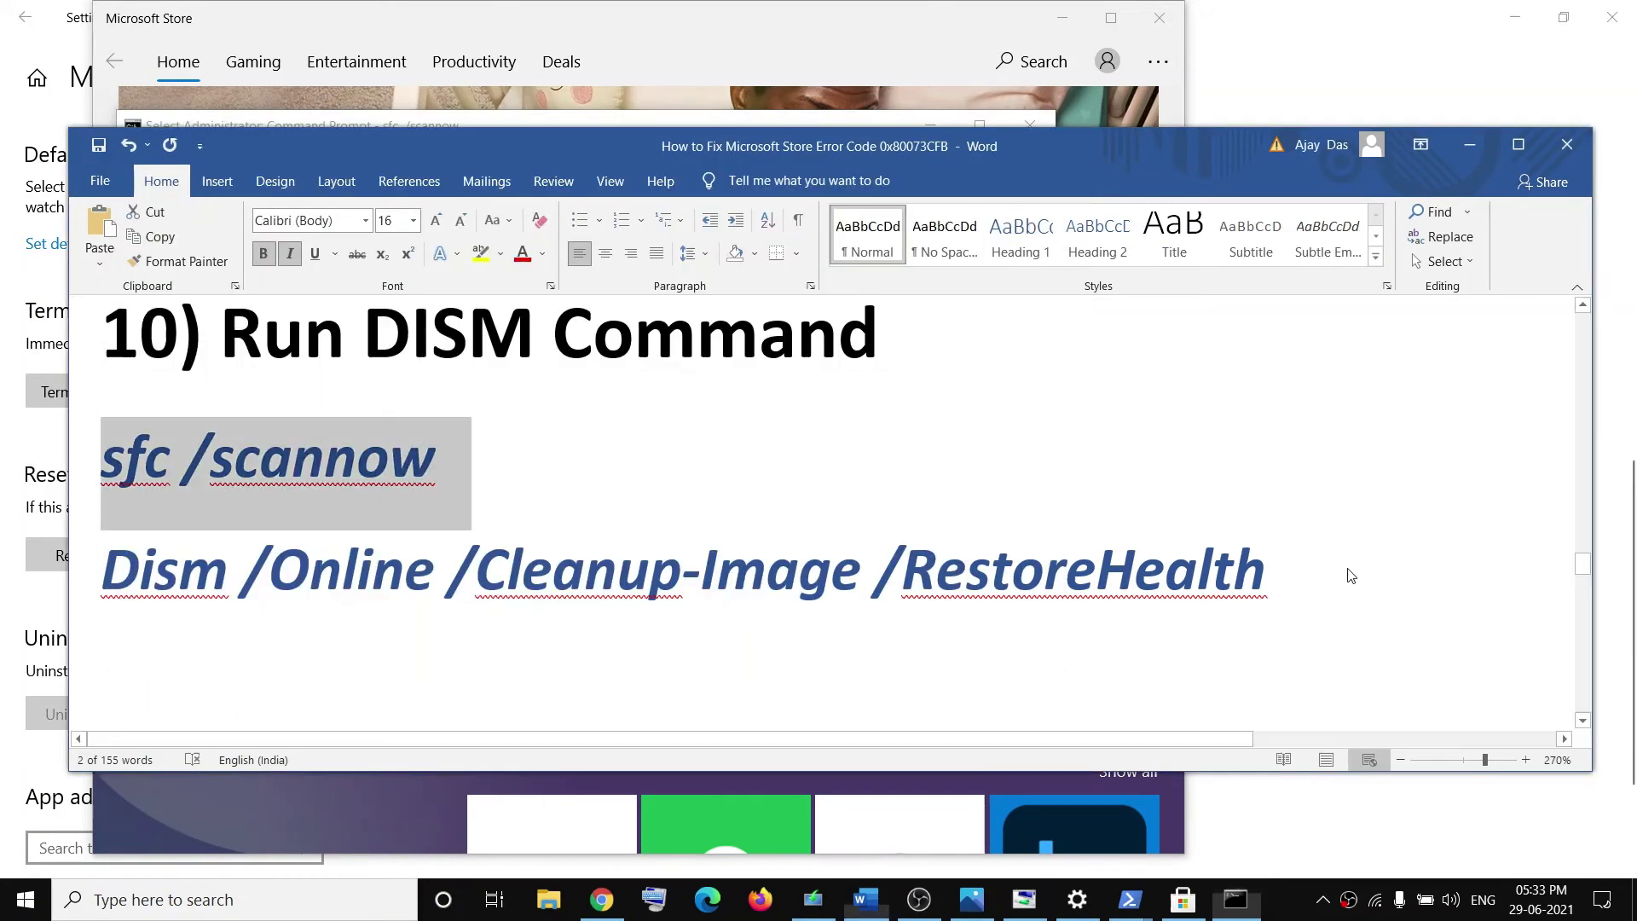
{"action": "left_click_drag", "start_coordinate": [1270, 569], "coordinate": [149, 569]}
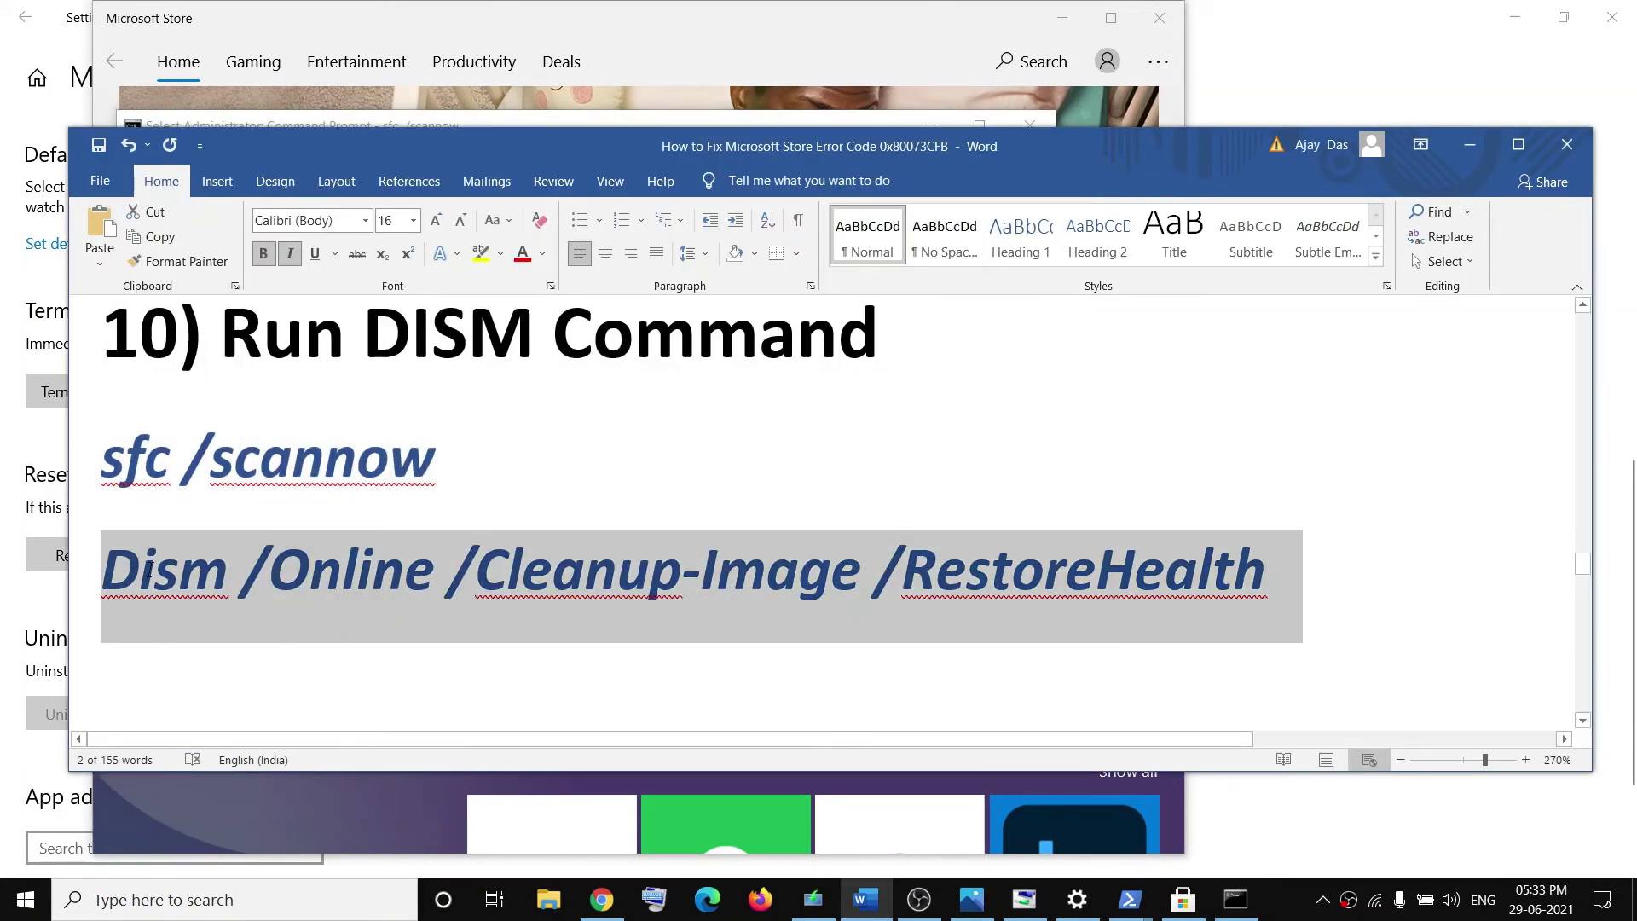
{"action": "left_click", "coordinate": [1235, 900]}
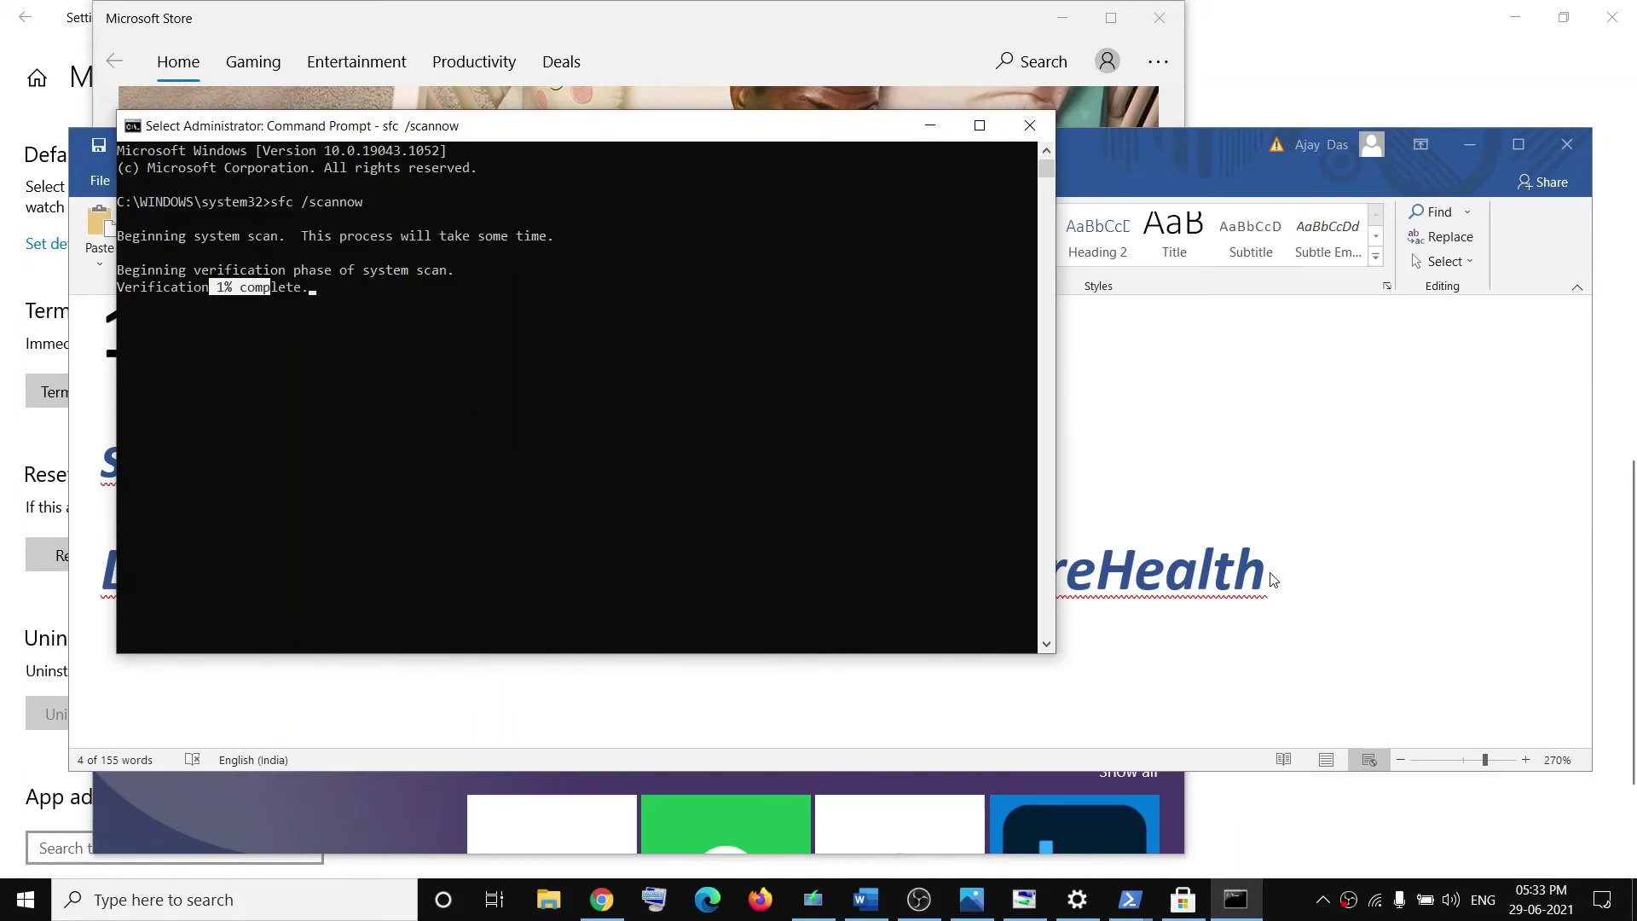
{"action": "left_click", "coordinate": [1231, 897]}
{"action": "left_click", "coordinate": [1235, 899]}
{"action": "left_click", "coordinate": [1259, 588]}
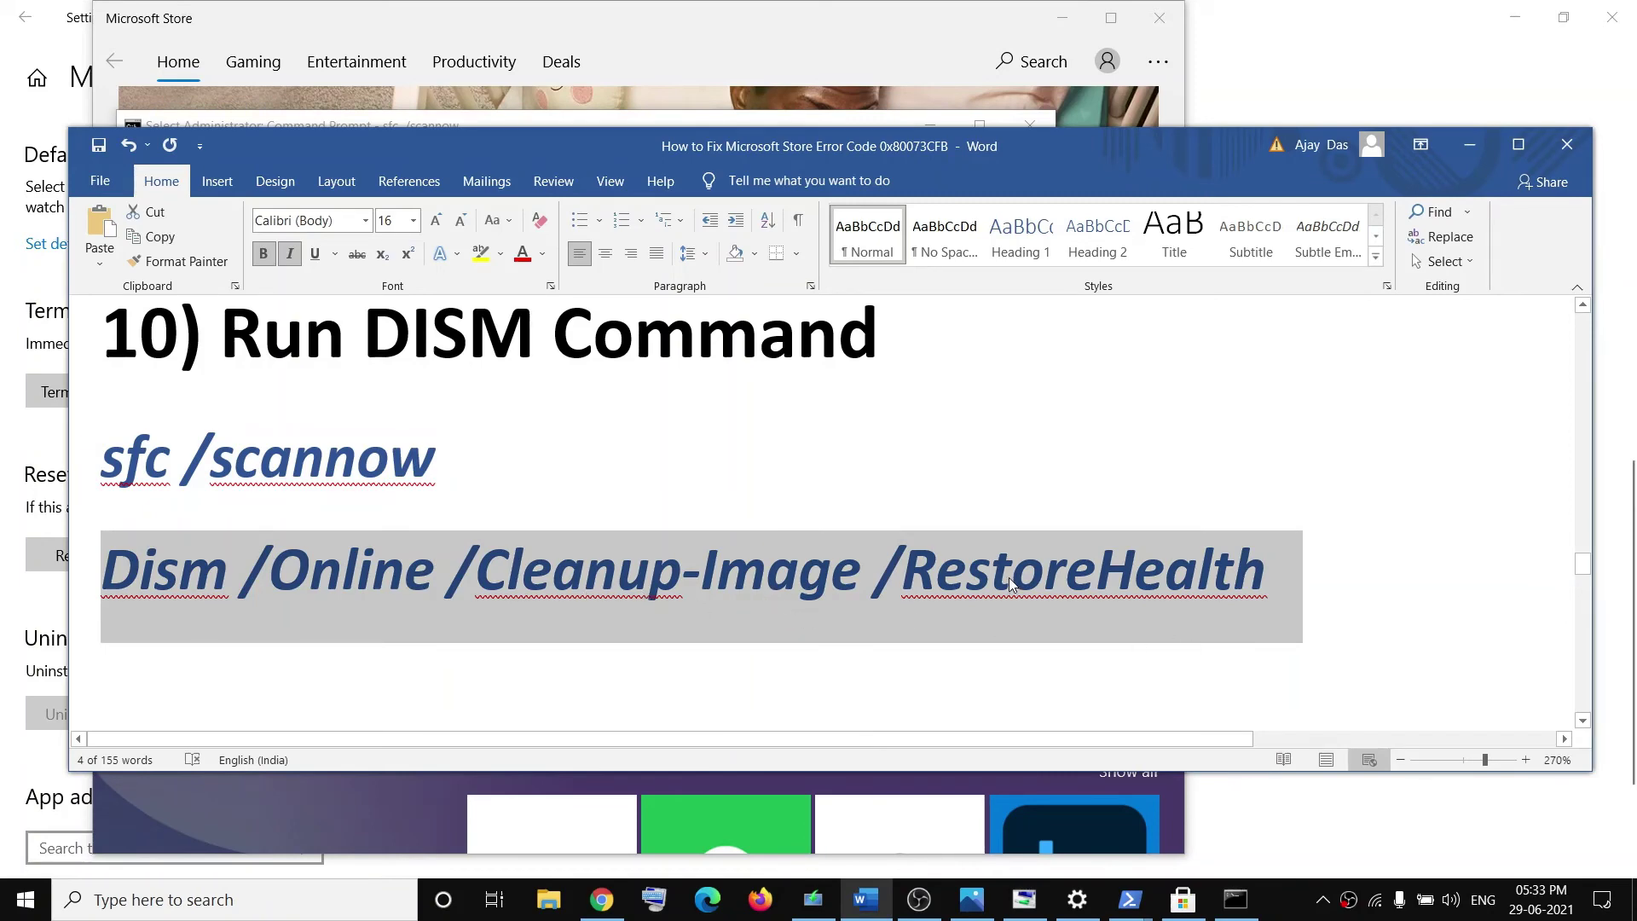
{"action": "scroll", "coordinate": [1012, 584], "scroll_direction": "down", "scroll_amount": 5}
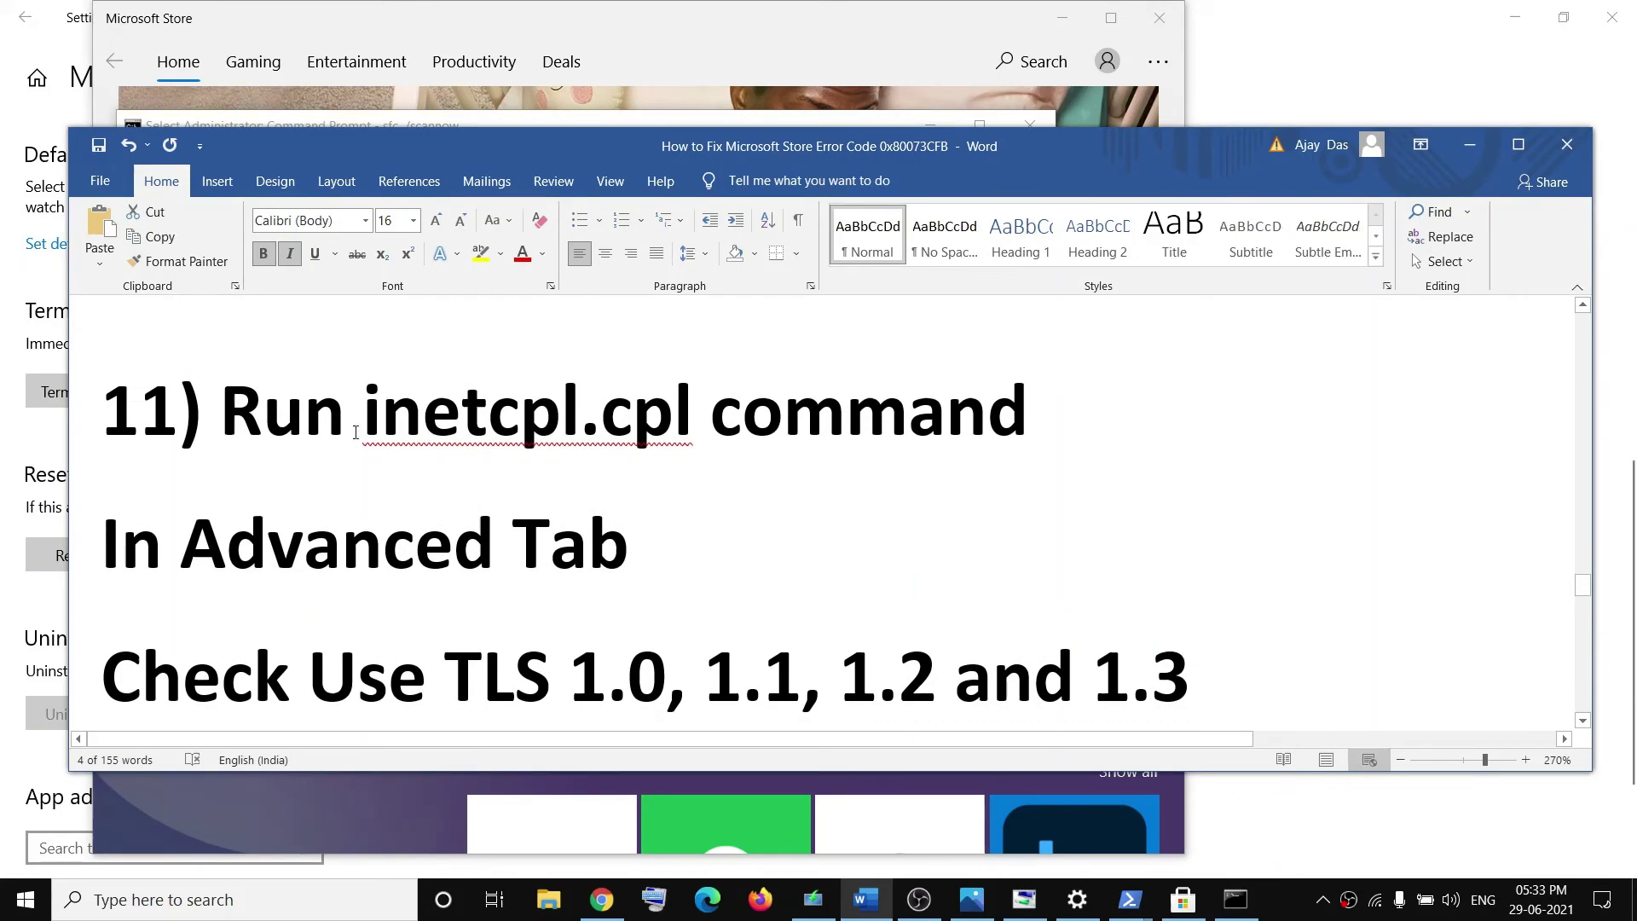
Step: Copy inetcpl.cpl from the guide and open Internet Properties through search
{"action": "left_click_drag", "start_coordinate": [365, 417], "coordinate": [711, 422]}
{"action": "key", "text": "ctrl+c"}
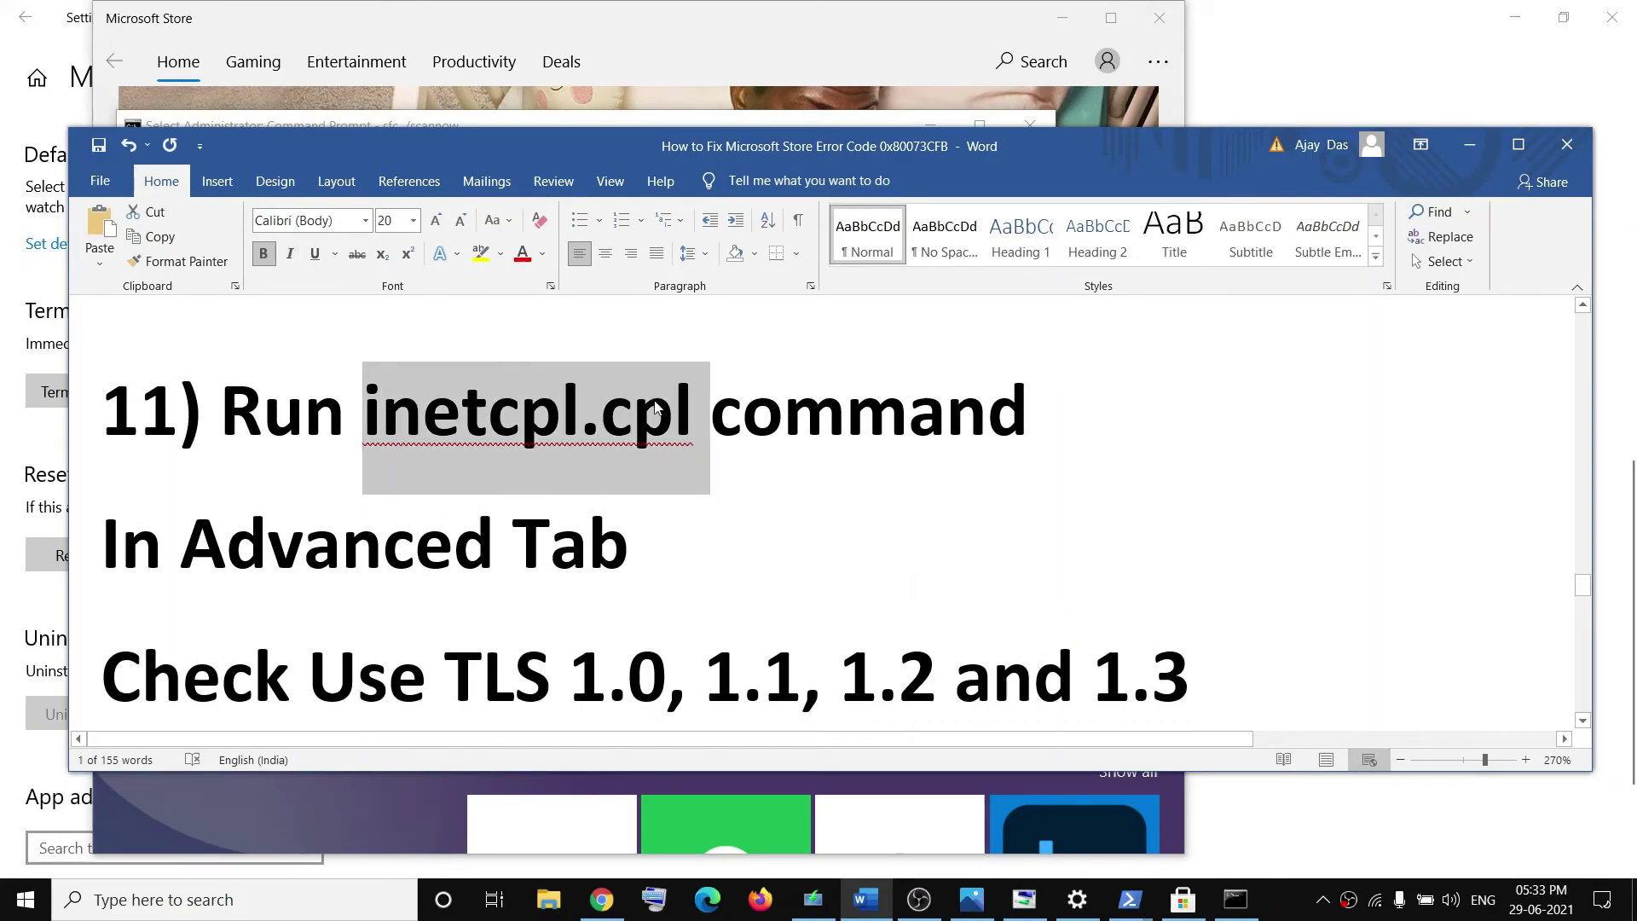
{"action": "left_click", "coordinate": [172, 916]}
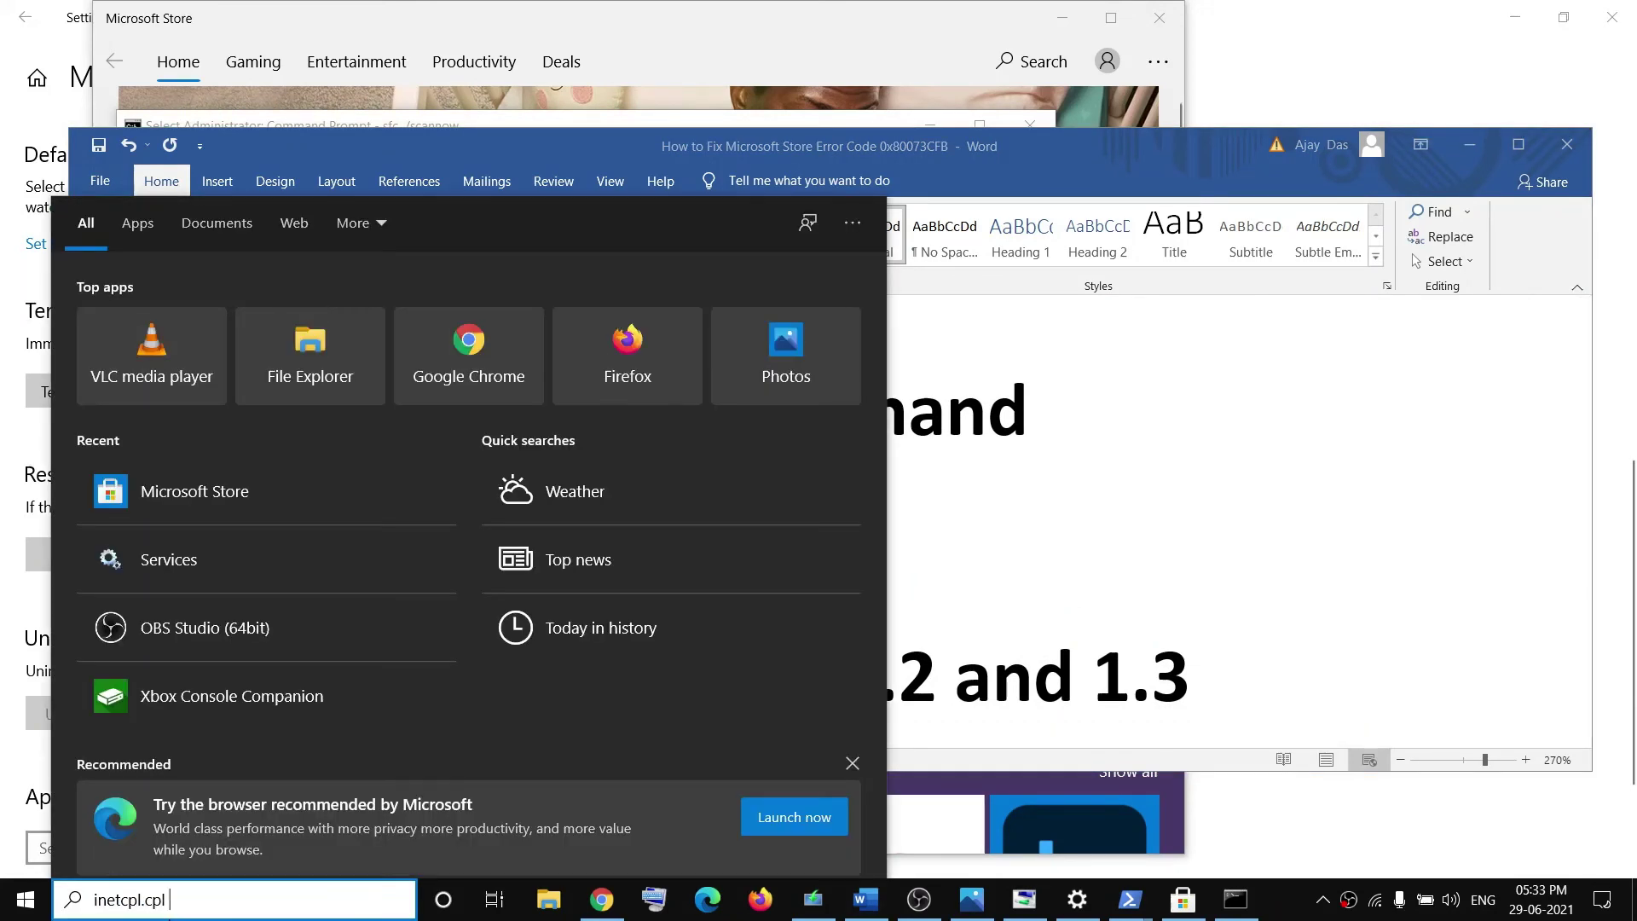
{"action": "key", "text": "ctrl+v"}
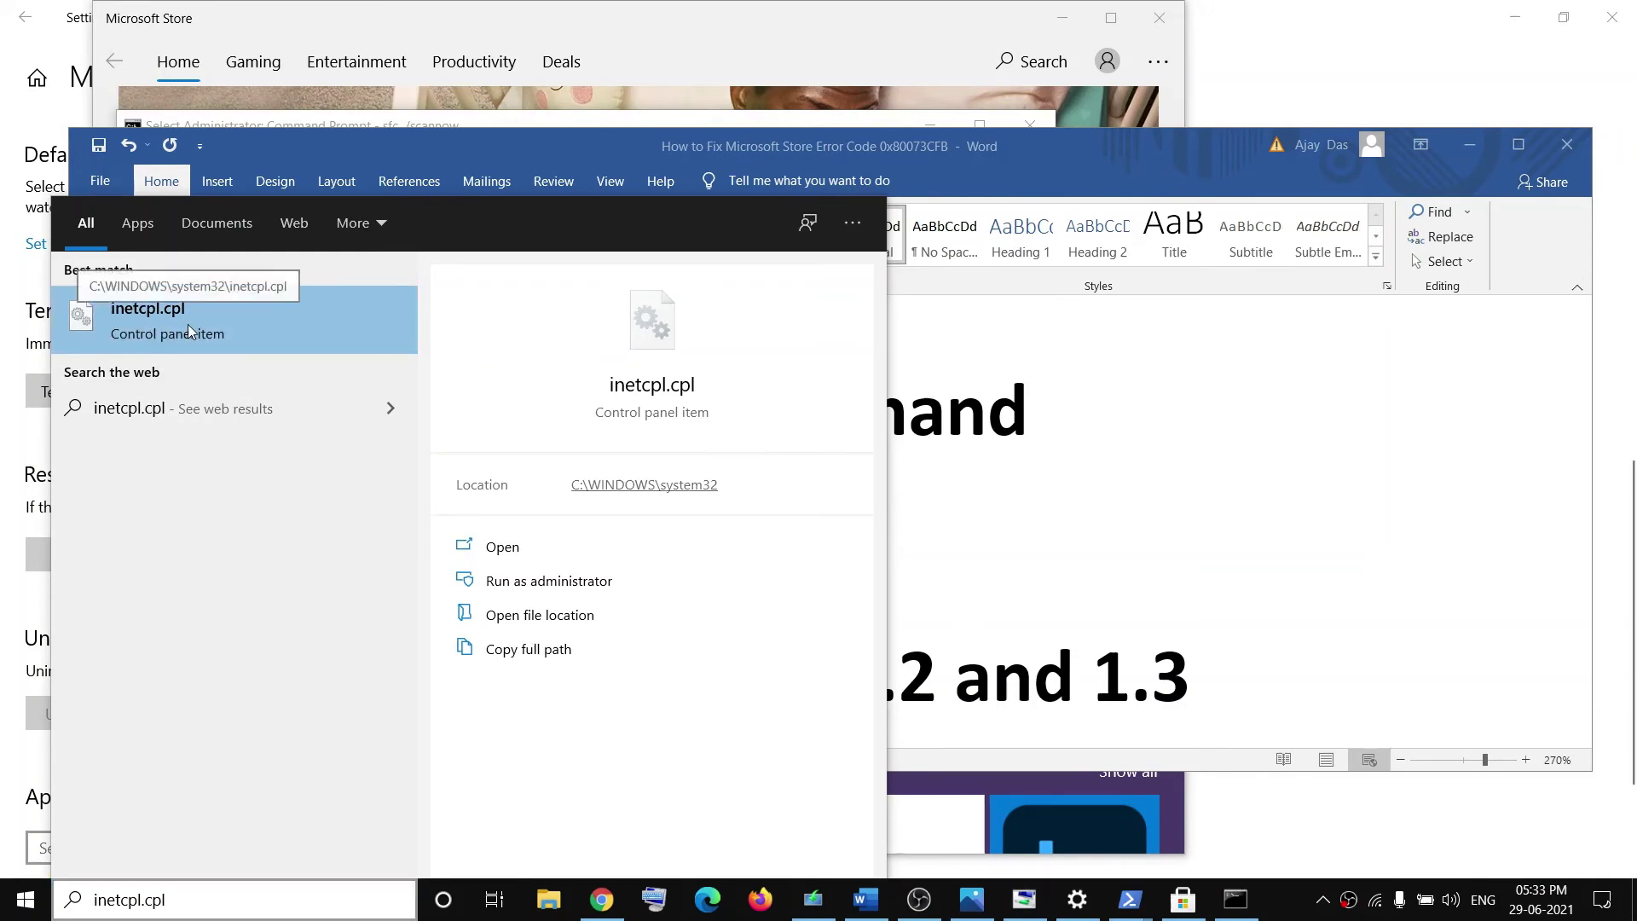
{"action": "left_click", "coordinate": [144, 322]}
{"action": "left_click_drag", "start_coordinate": [196, 54], "coordinate": [795, 181]}
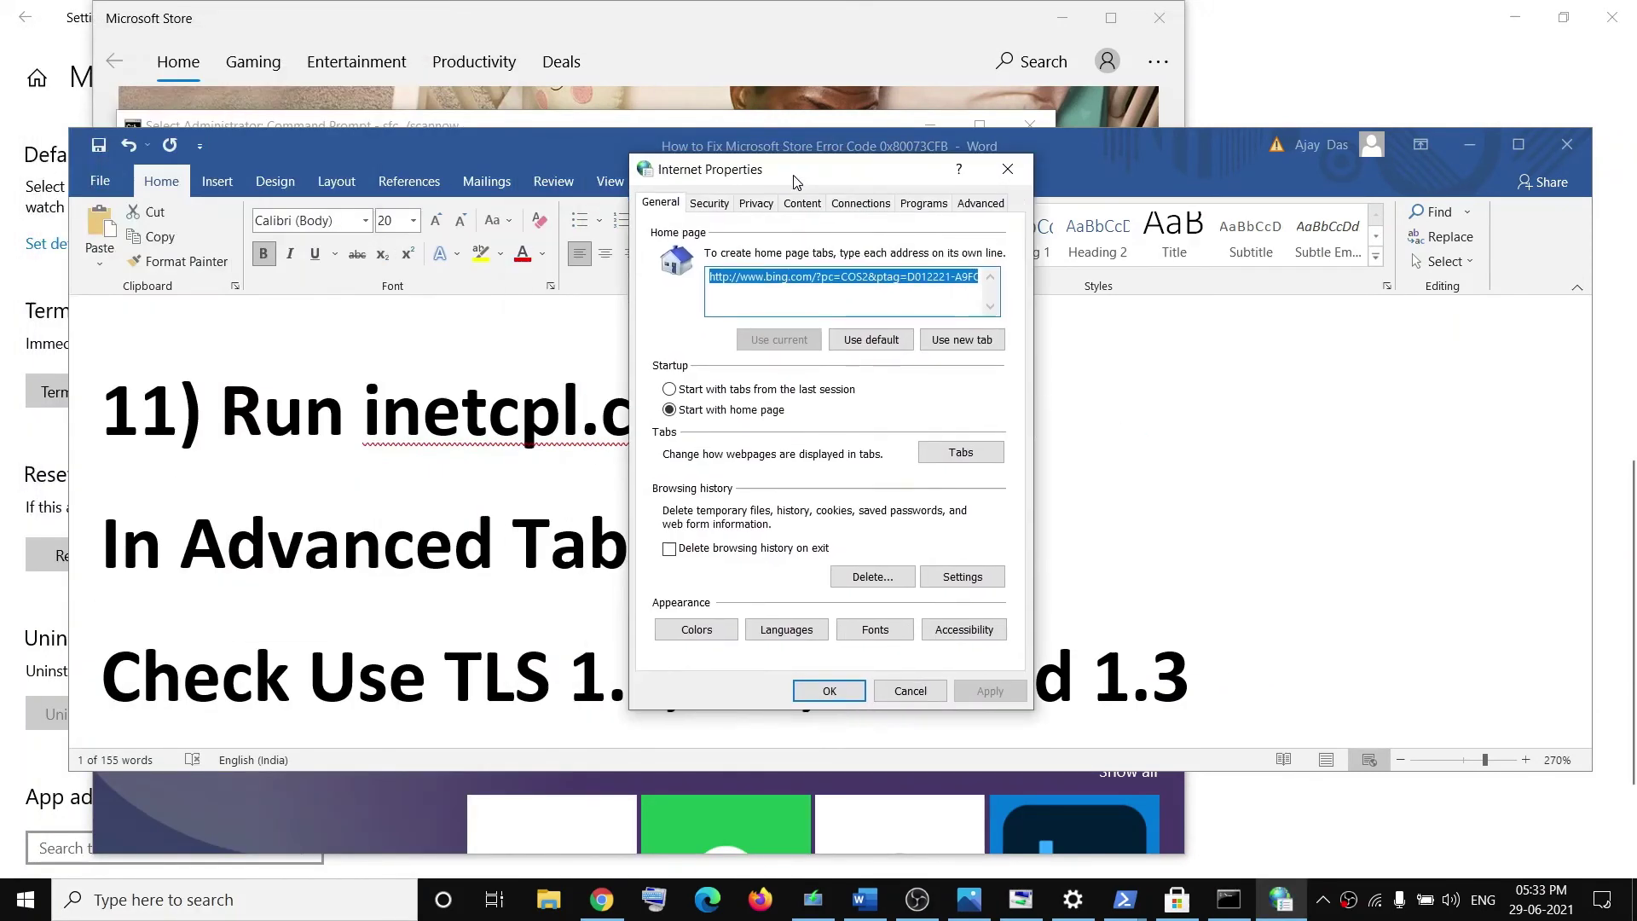
Step: Enable Use TLS 1.1 and 1.2 on the Advanced tab, then Apply and OK
{"action": "left_click", "coordinate": [980, 203]}
{"action": "scroll", "coordinate": [778, 422], "scroll_direction": "down", "scroll_amount": 10}
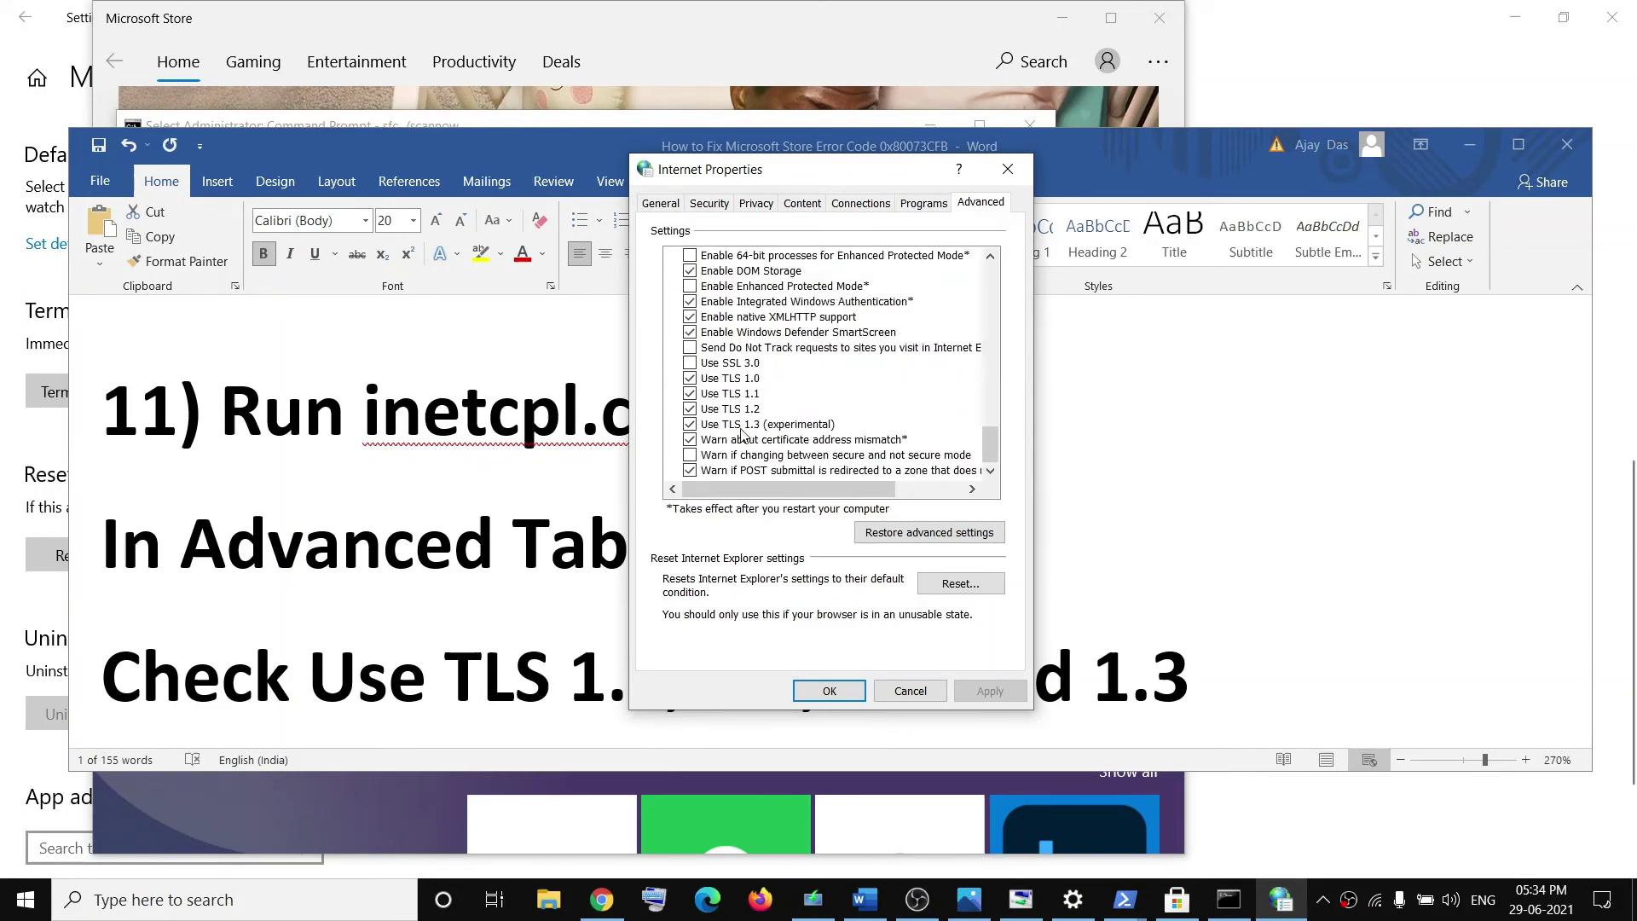
{"action": "left_click", "coordinate": [692, 394]}
{"action": "left_click", "coordinate": [692, 410]}
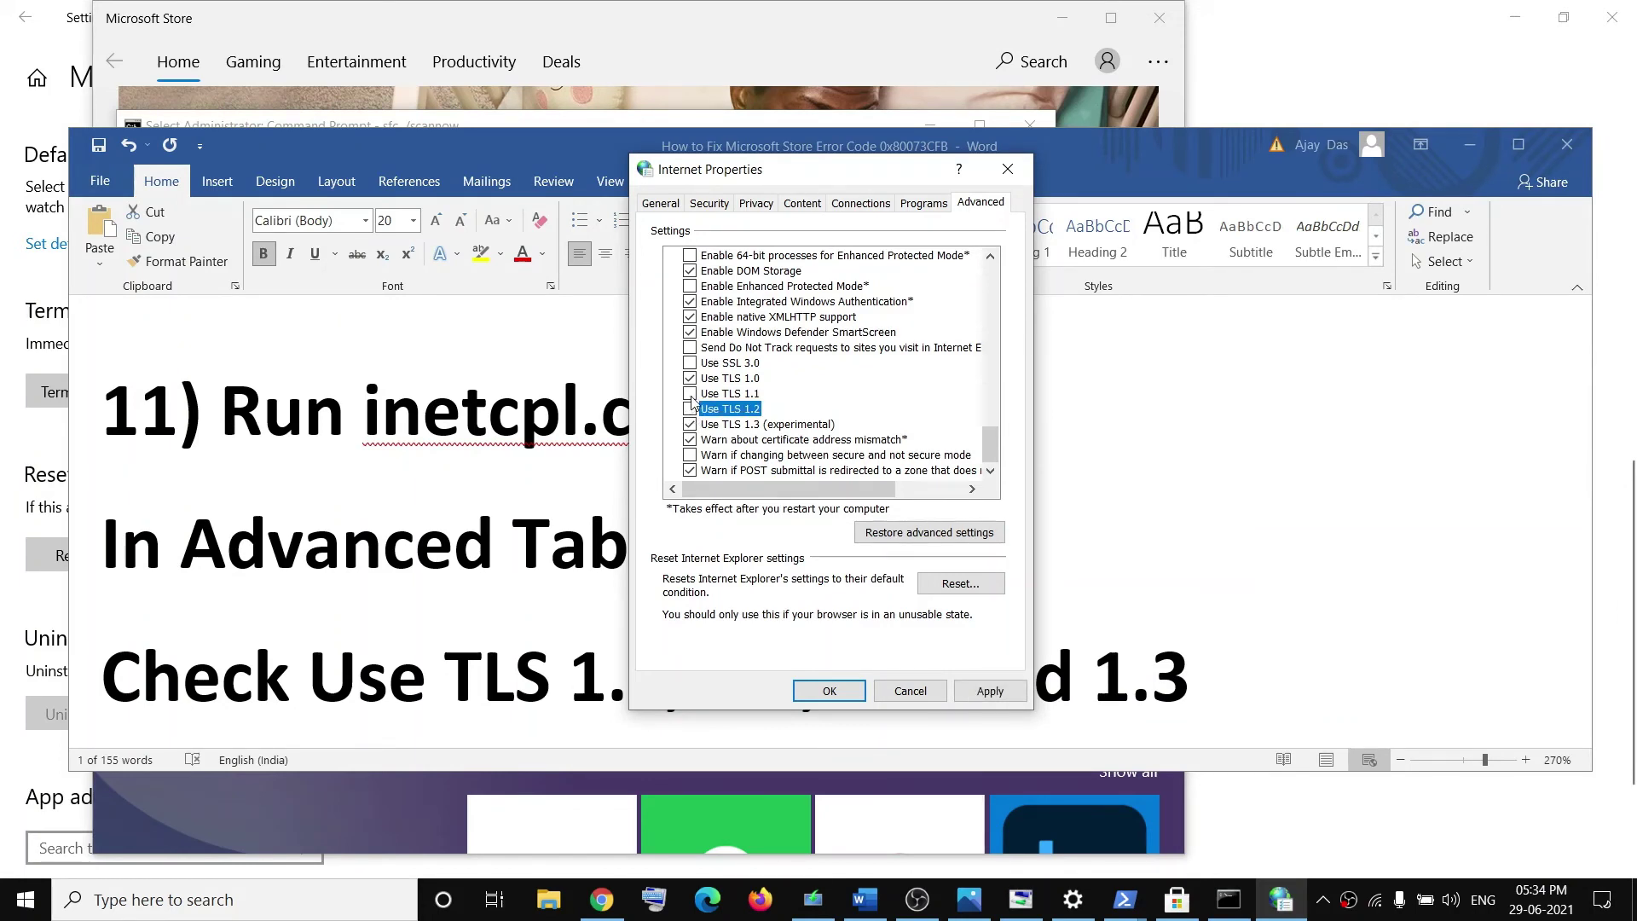
{"action": "left_click", "coordinate": [690, 393]}
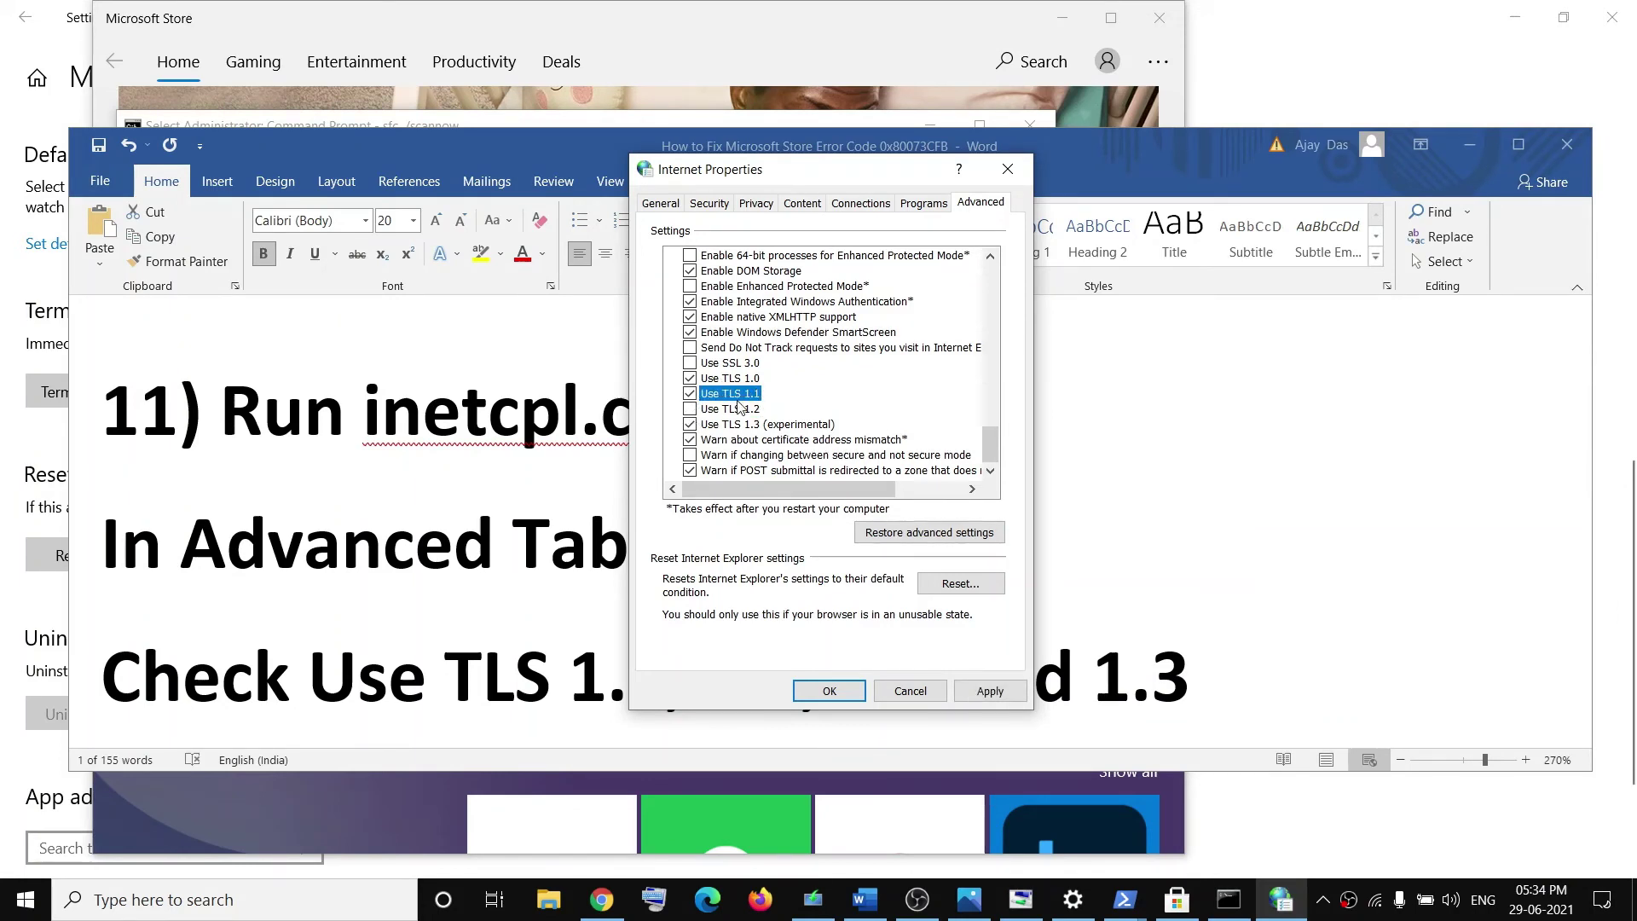
{"action": "left_click", "coordinate": [690, 410]}
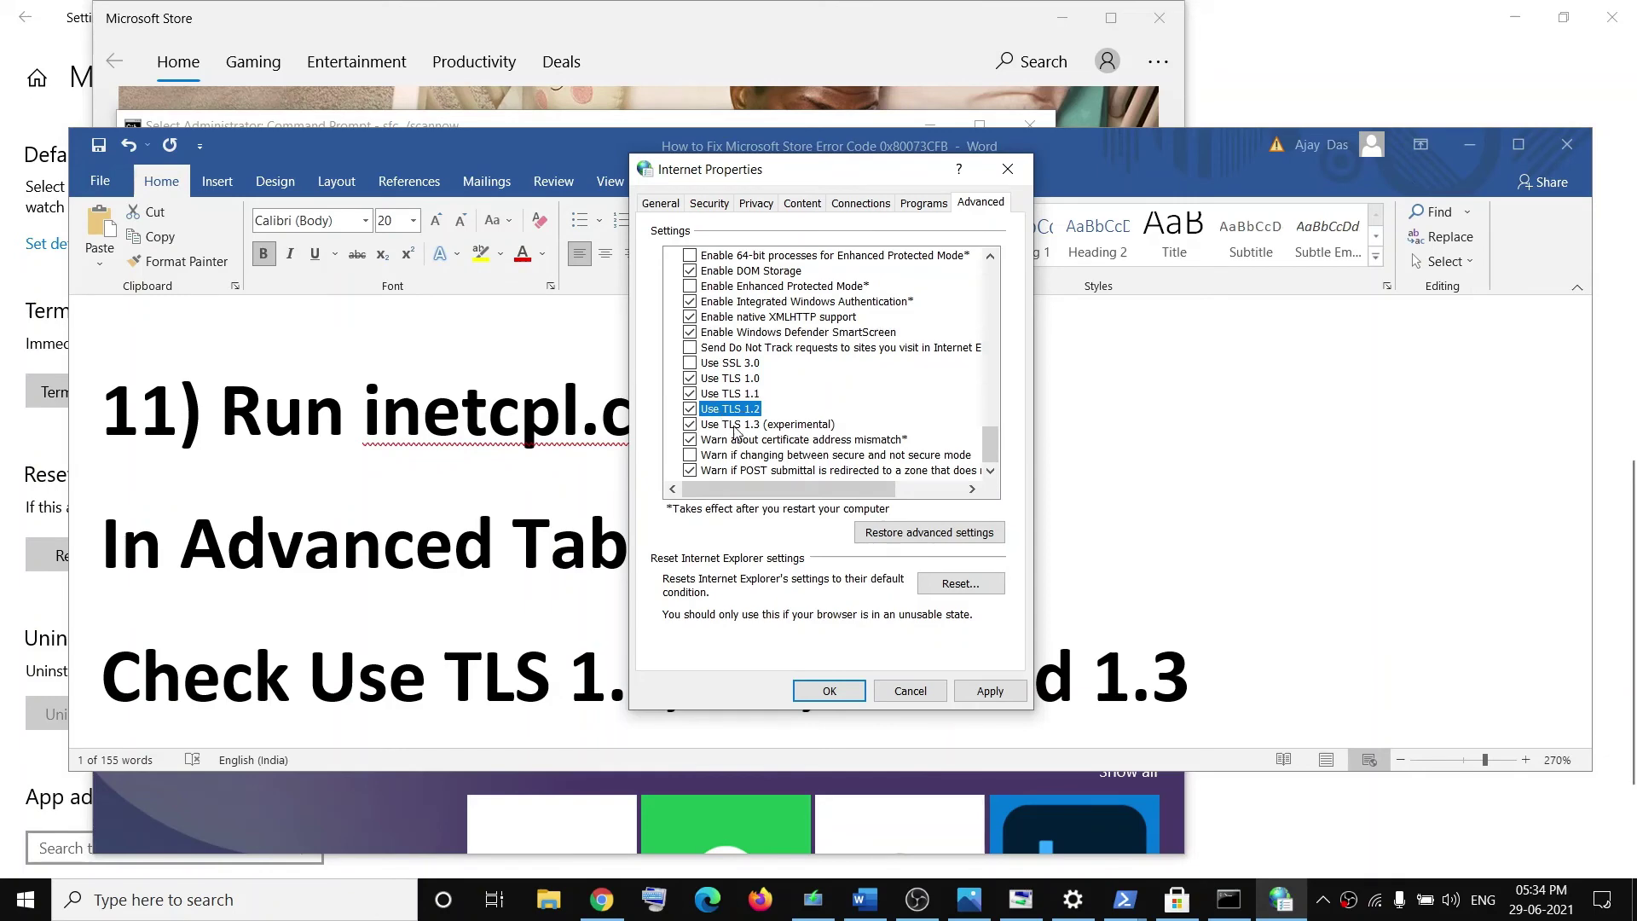
{"action": "left_click", "coordinate": [989, 691]}
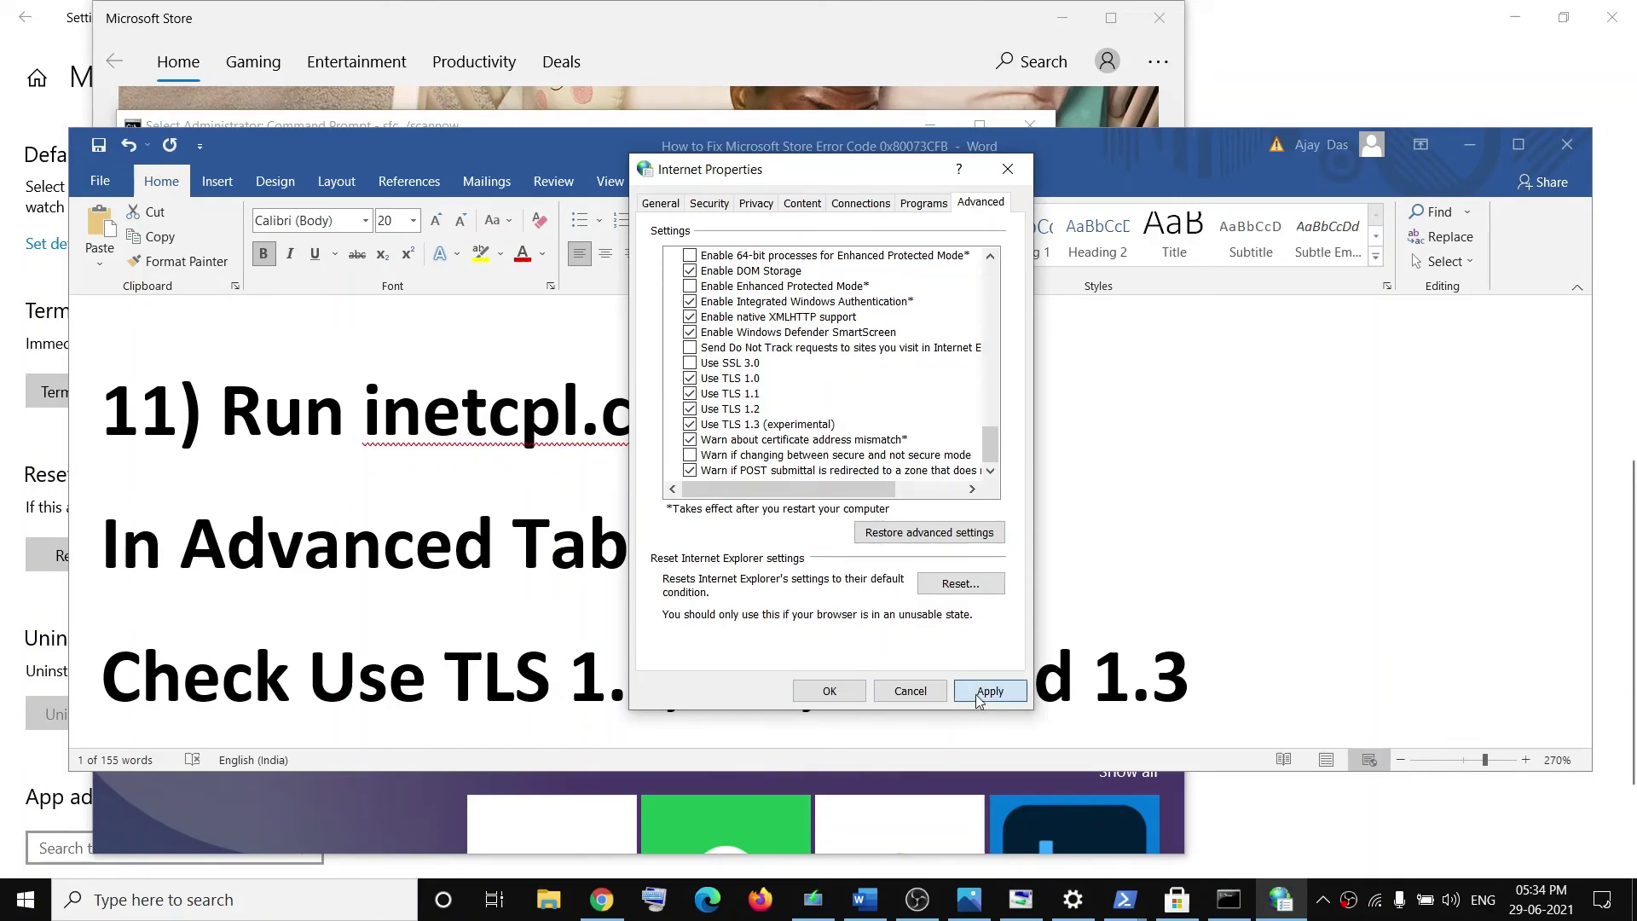
{"action": "left_click", "coordinate": [829, 691]}
{"action": "scroll", "coordinate": [511, 539], "scroll_direction": "down", "scroll_amount": 8}
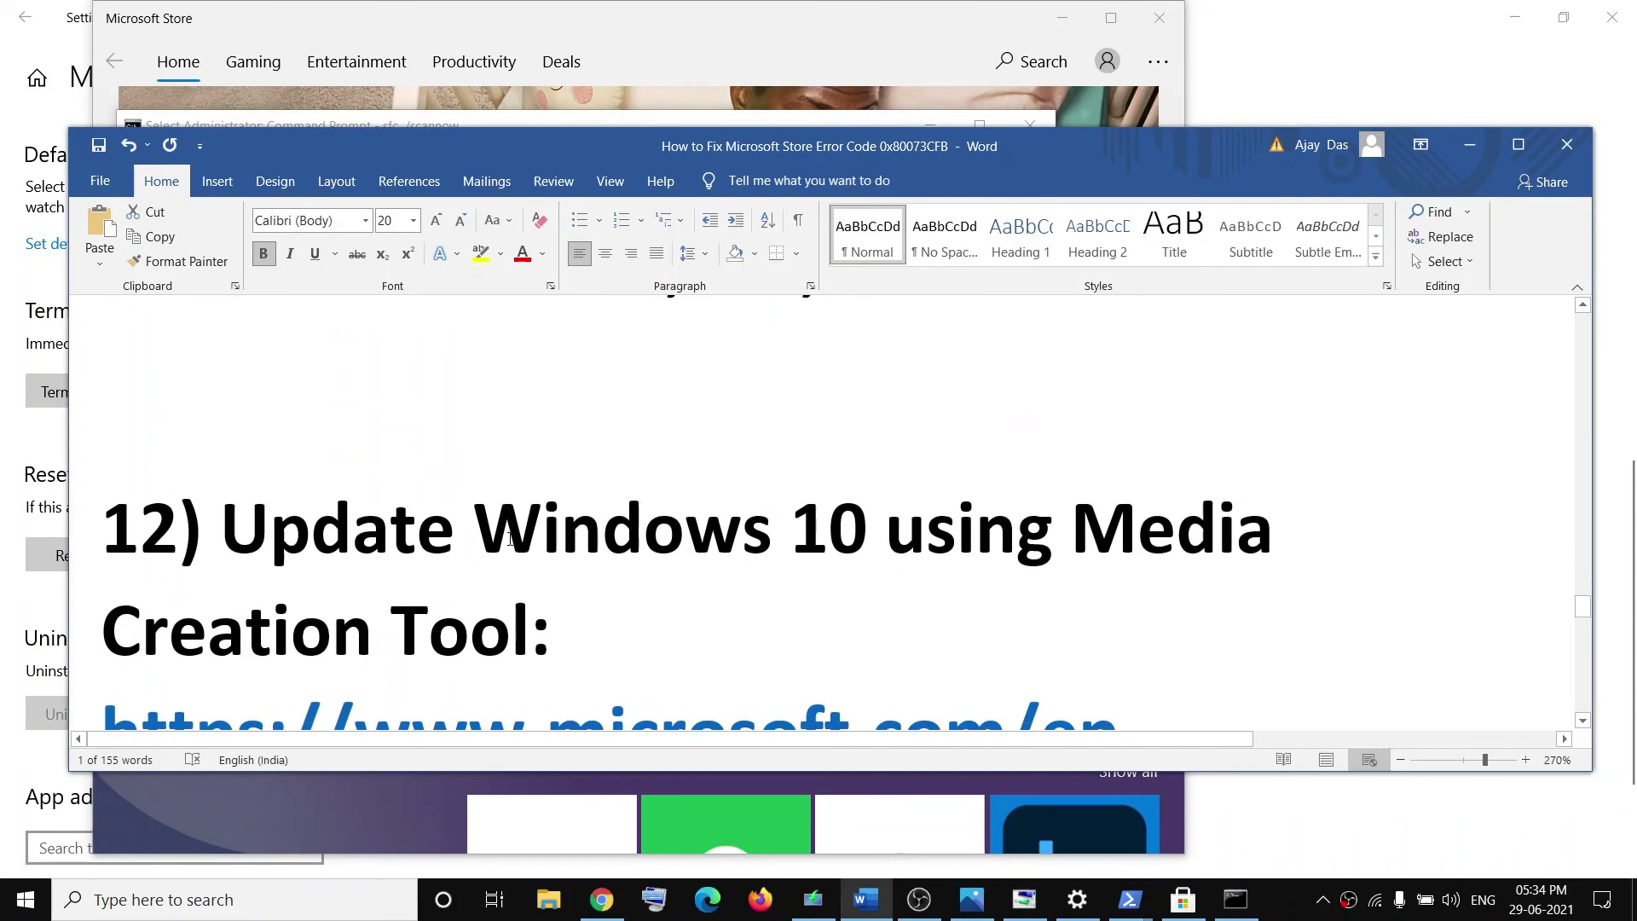
Step: Find the Media Creation Tool link in the guide's section 12 and open the Download Windows 10 page
{"action": "scroll", "coordinate": [512, 539], "scroll_direction": "up", "scroll_amount": 2}
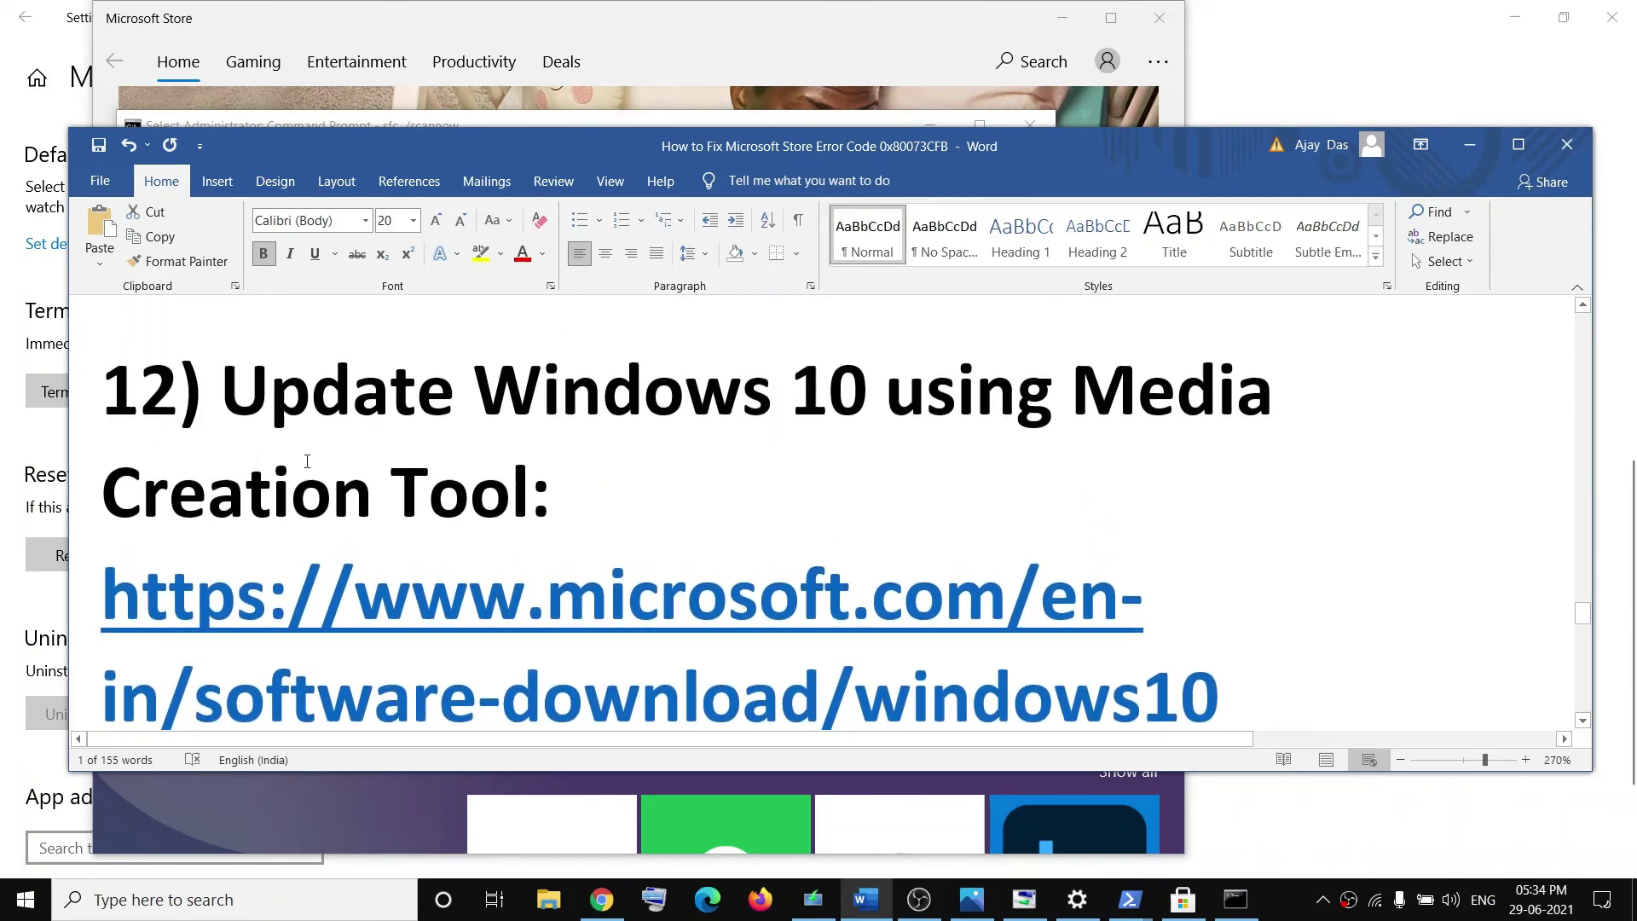
{"action": "left_click_drag", "start_coordinate": [228, 389], "coordinate": [610, 486]}
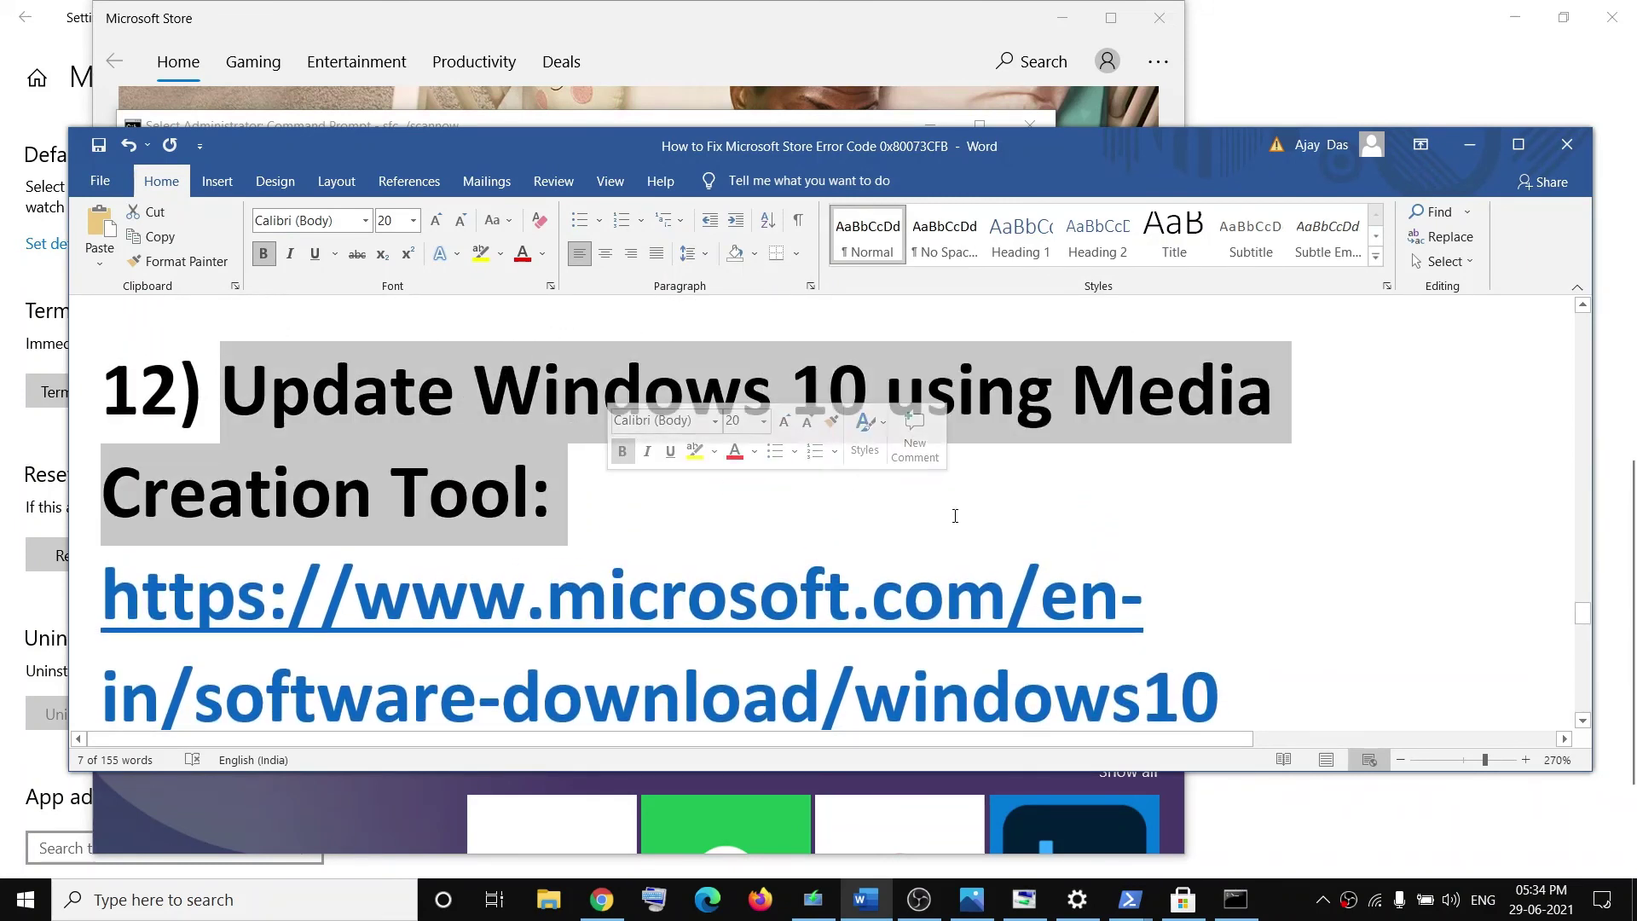
{"action": "scroll", "coordinate": [755, 543], "scroll_direction": "down", "scroll_amount": 2}
{"action": "triple_click", "coordinate": [547, 513]}
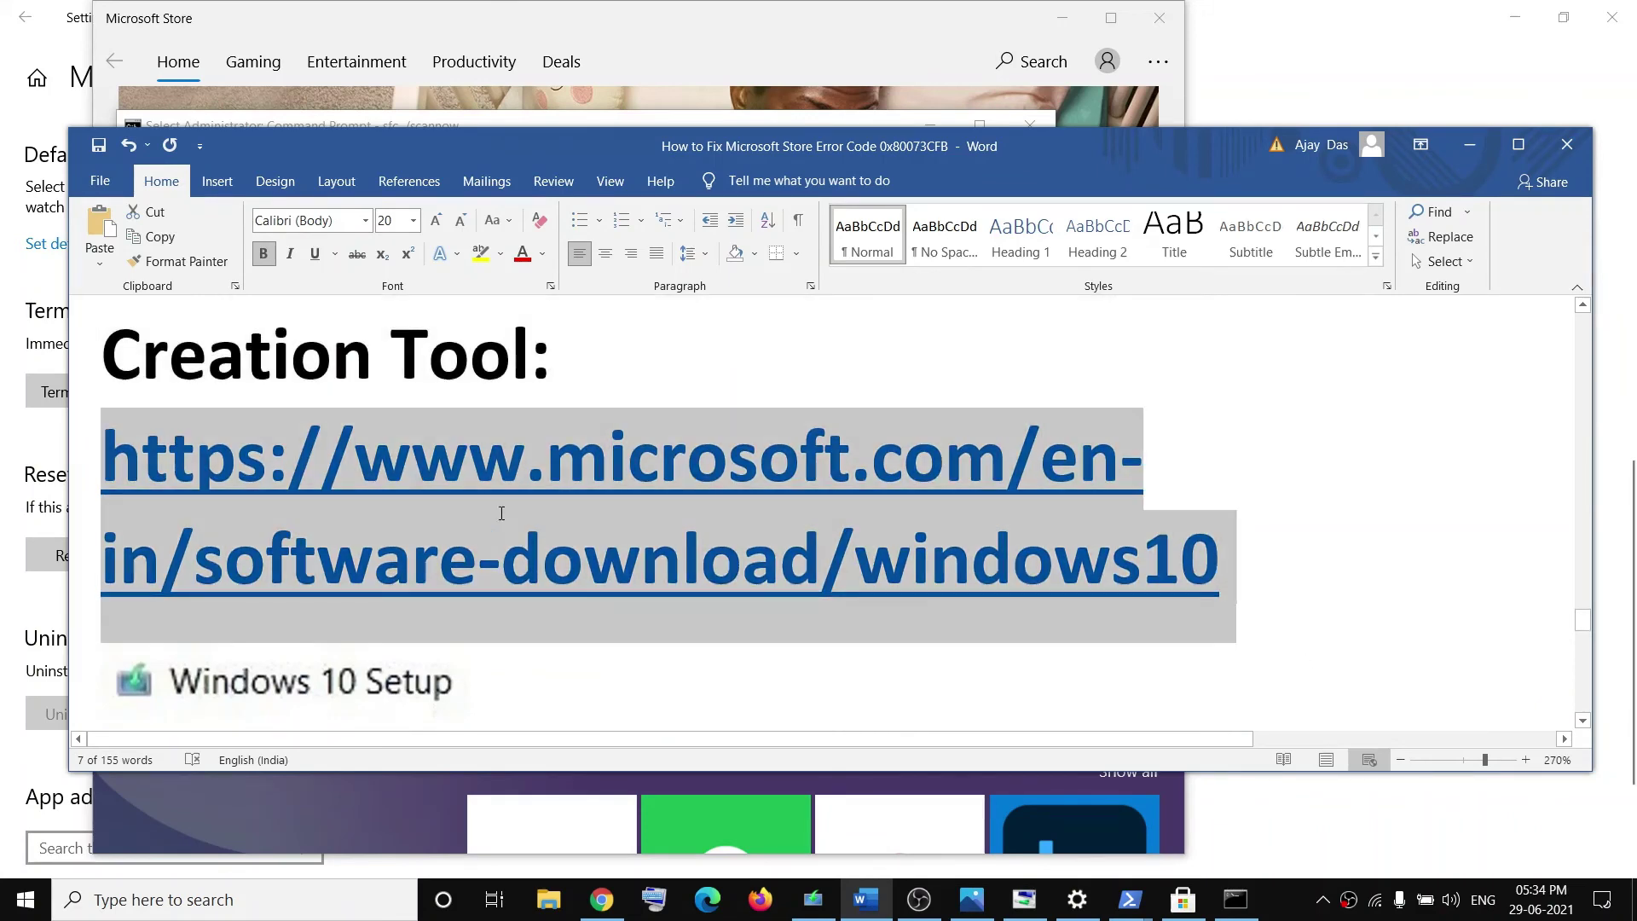
{"action": "left_click", "coordinate": [617, 910]}
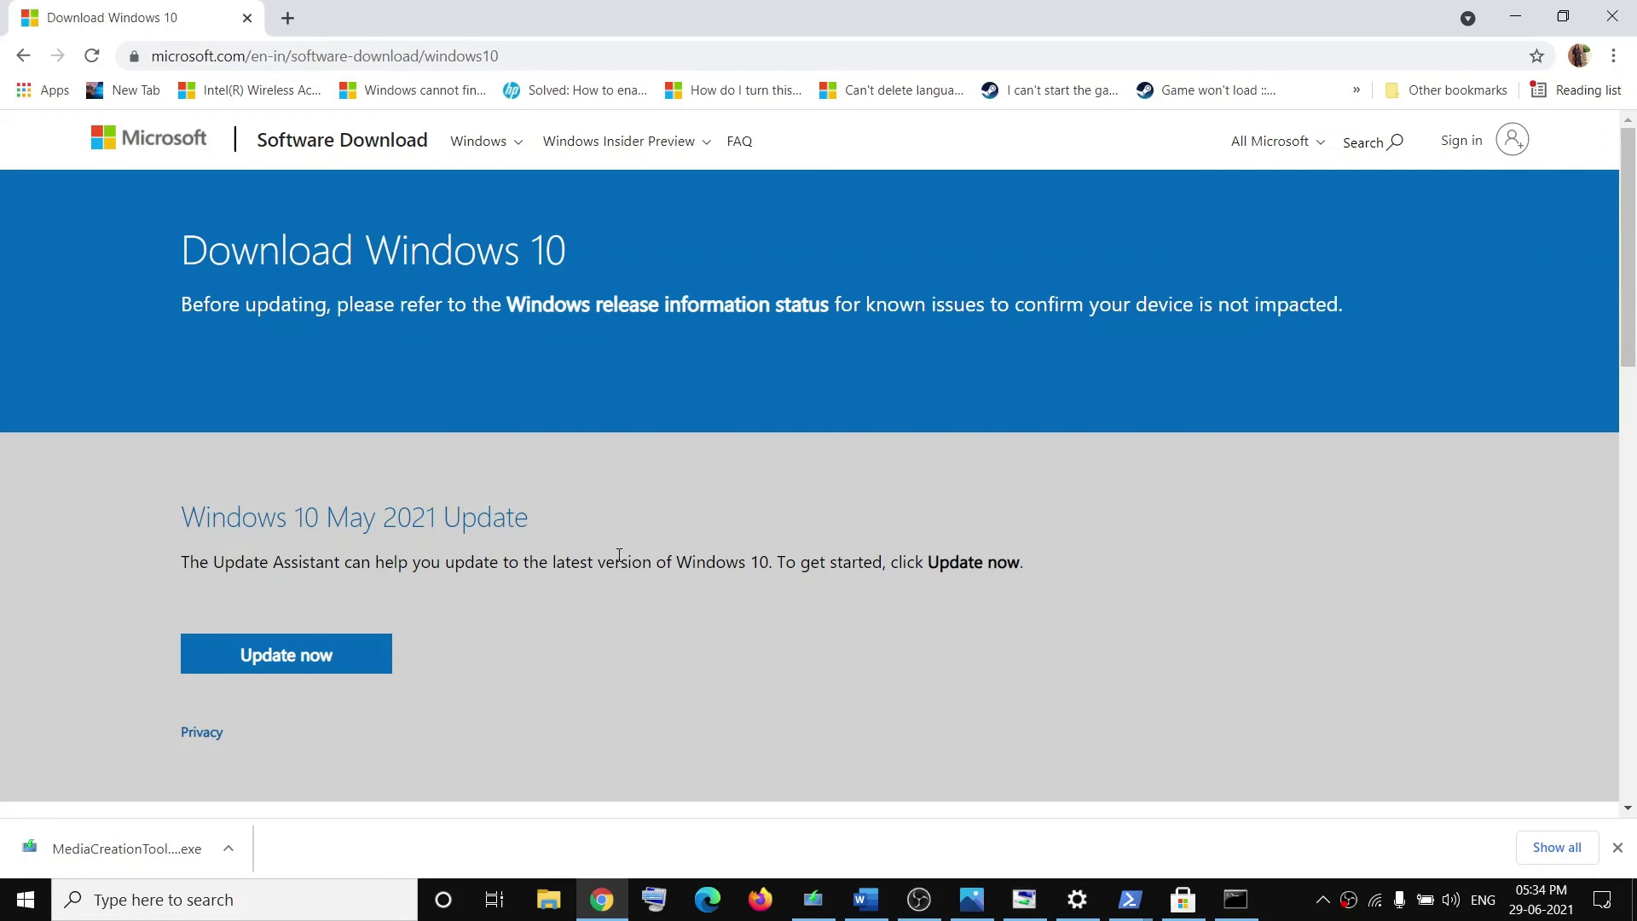
{"action": "scroll", "coordinate": [619, 555], "scroll_direction": "down", "scroll_amount": 6}
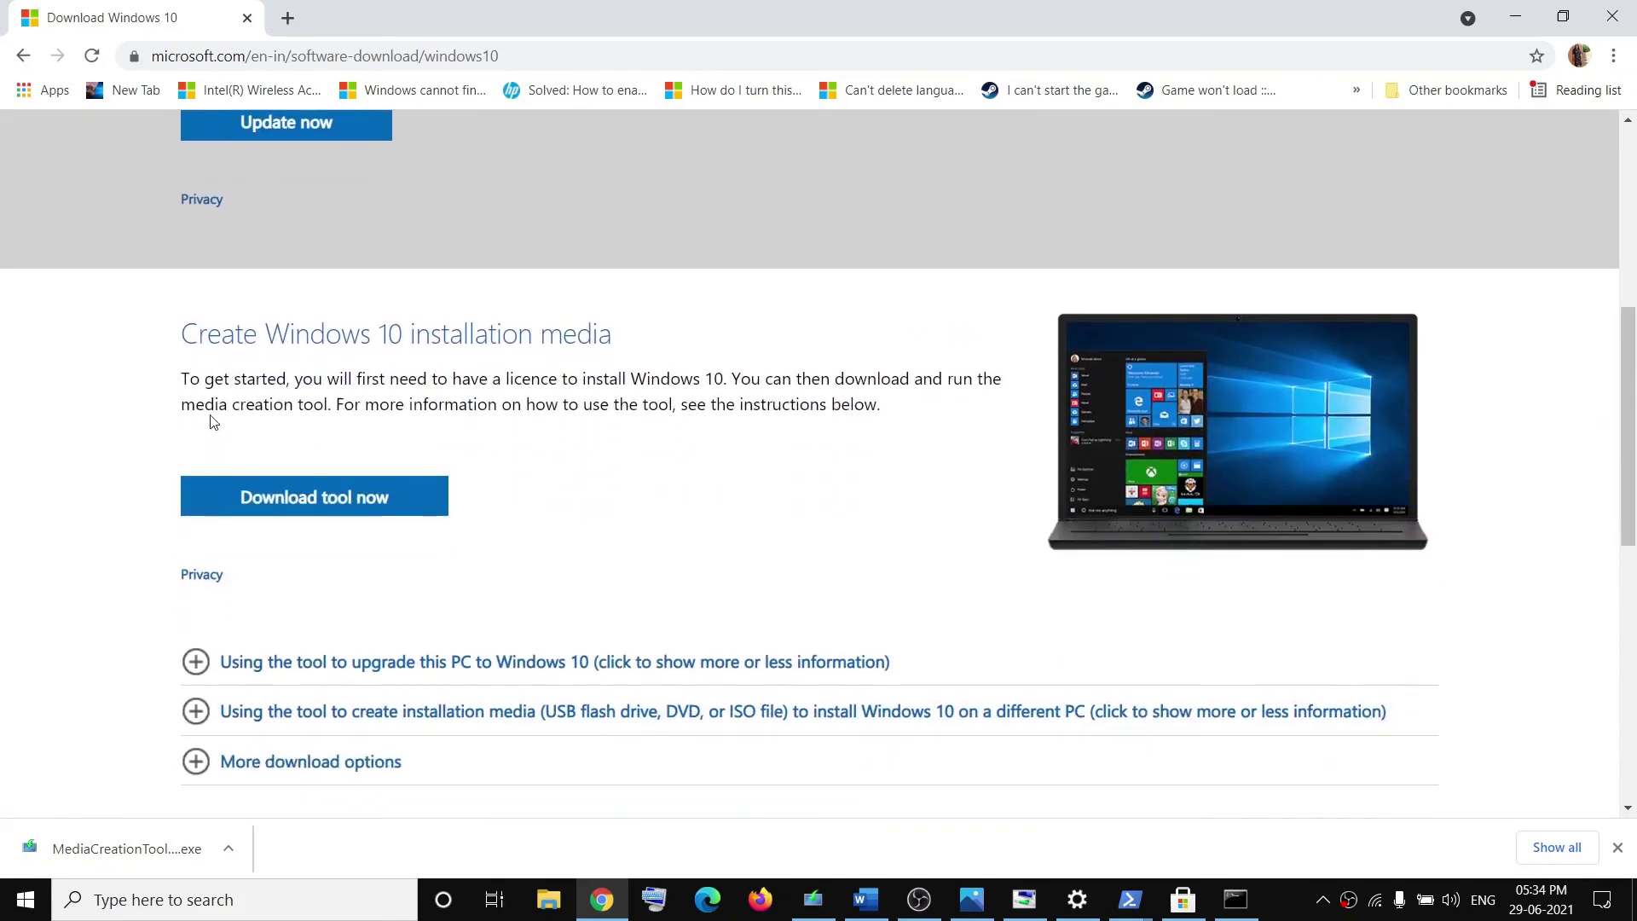
{"action": "left_click_drag", "start_coordinate": [195, 405], "coordinate": [331, 405]}
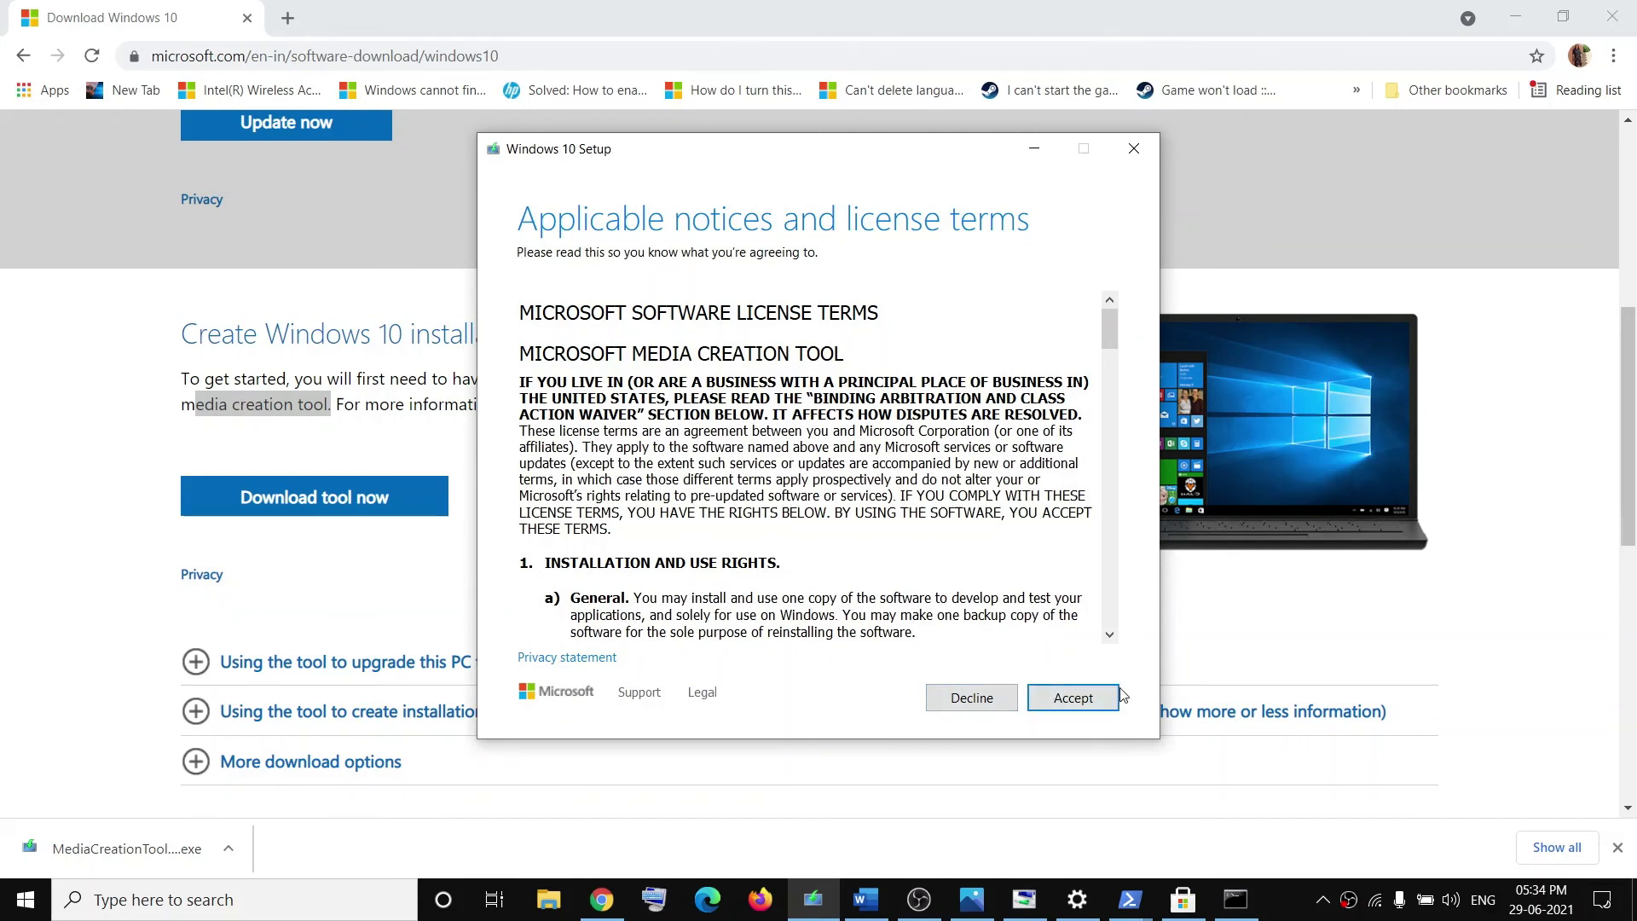
Step: Accept the licence terms, choose Upgrade this PC now, then maximise the Word guide
{"action": "left_click", "coordinate": [1069, 704]}
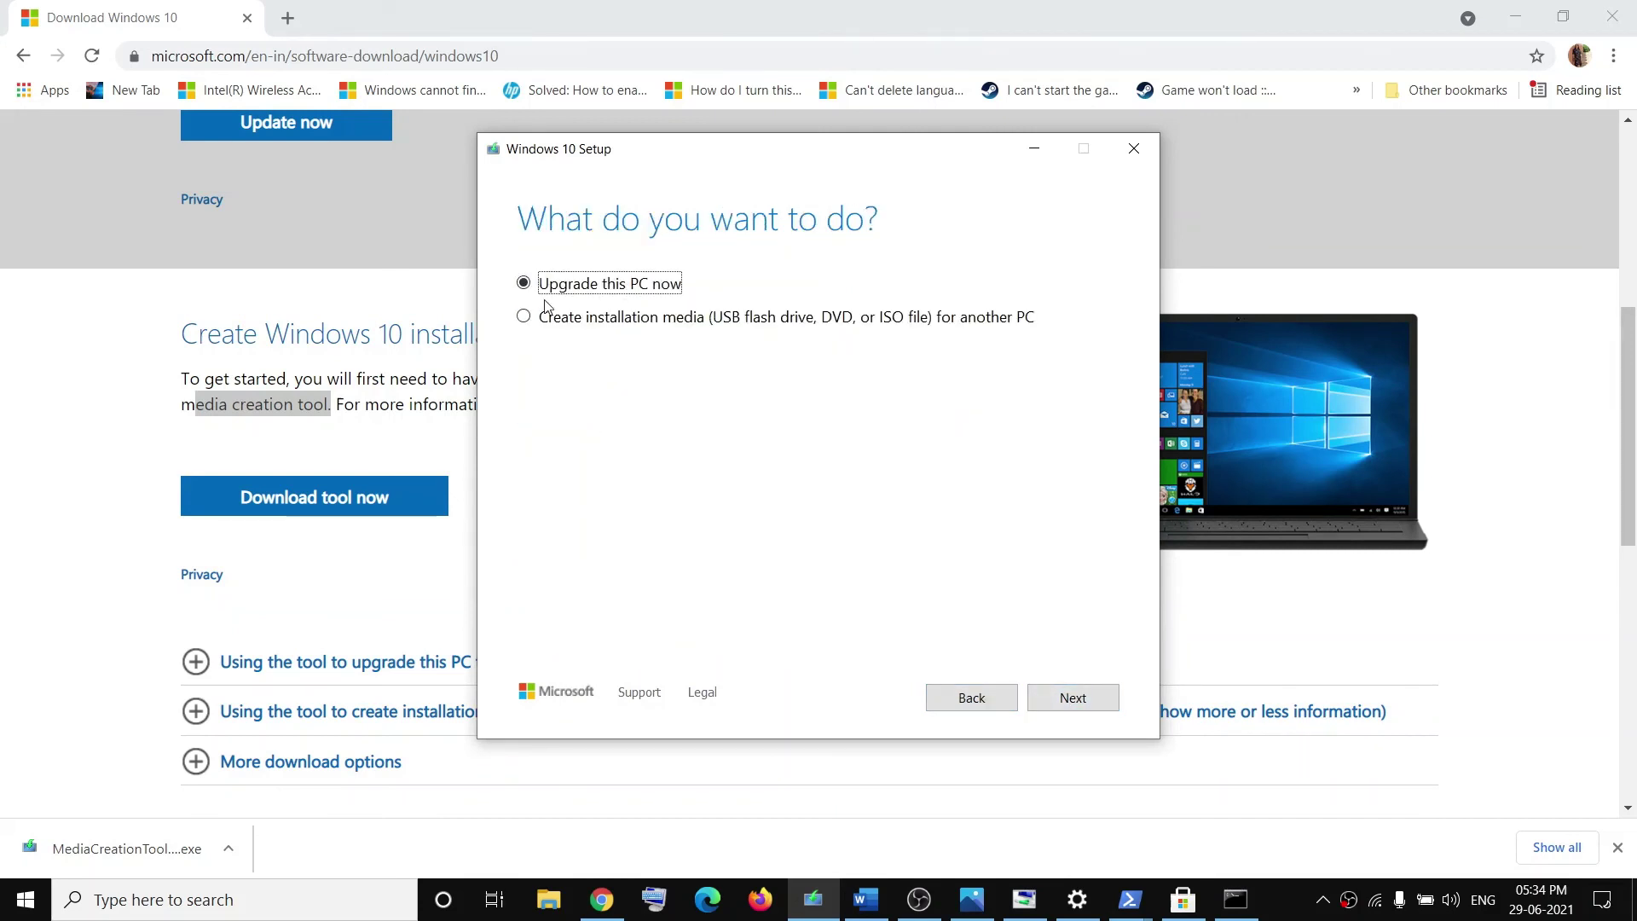
{"action": "left_click", "coordinate": [1072, 697]}
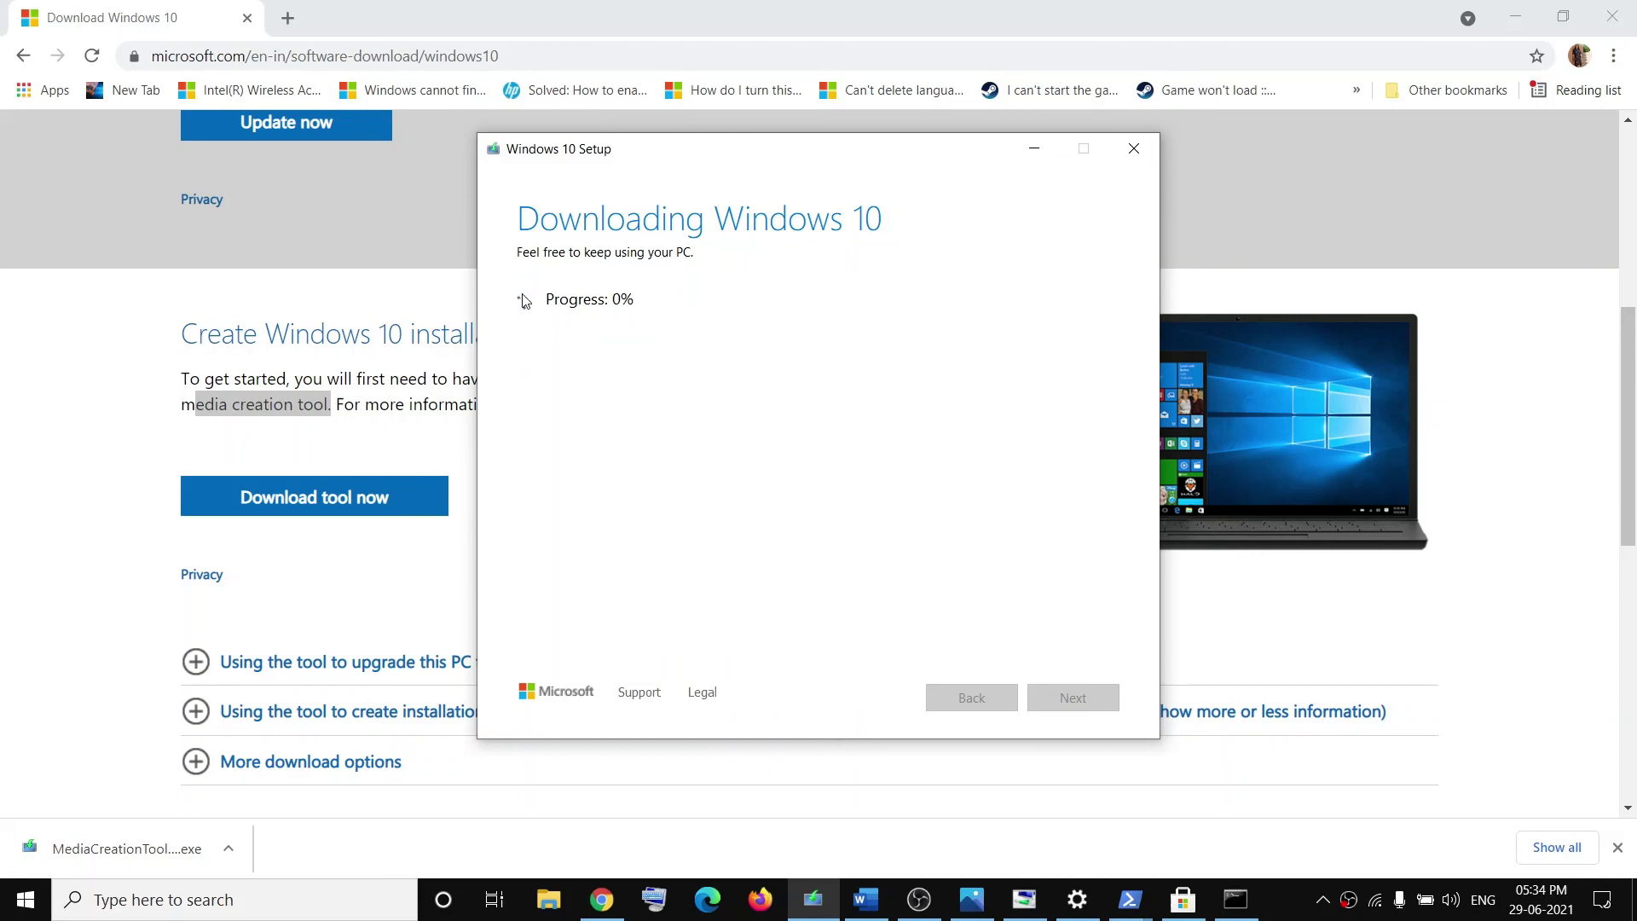
{"action": "left_click", "coordinate": [865, 899]}
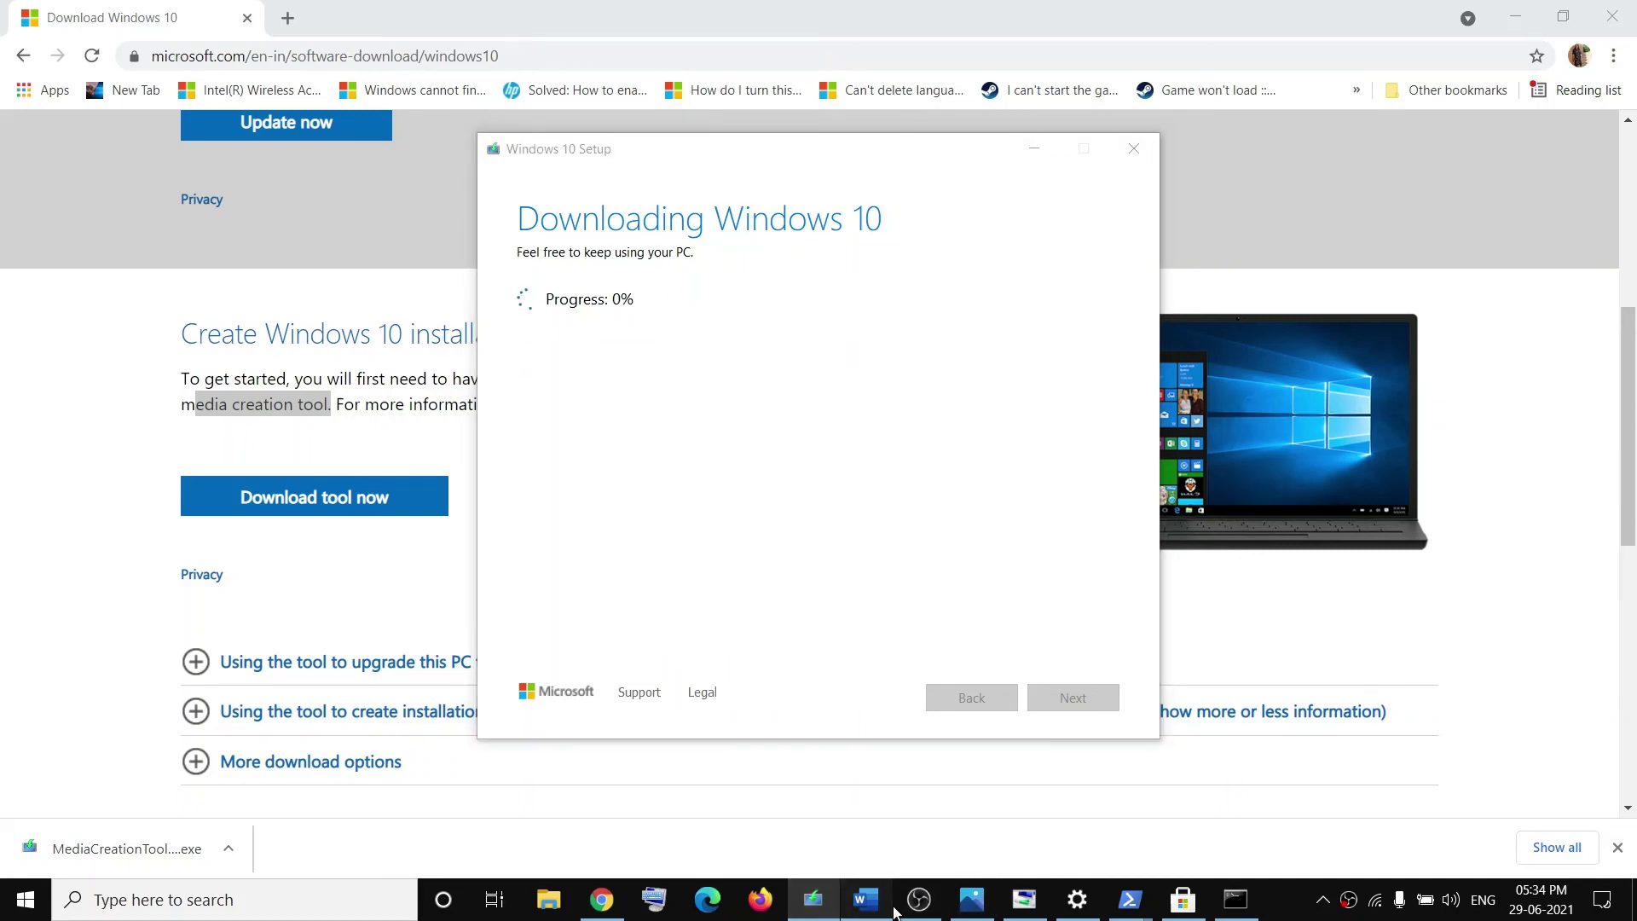
{"action": "left_click", "coordinate": [1517, 144]}
{"action": "scroll", "coordinate": [234, 503], "scroll_direction": "down", "scroll_amount": 3}
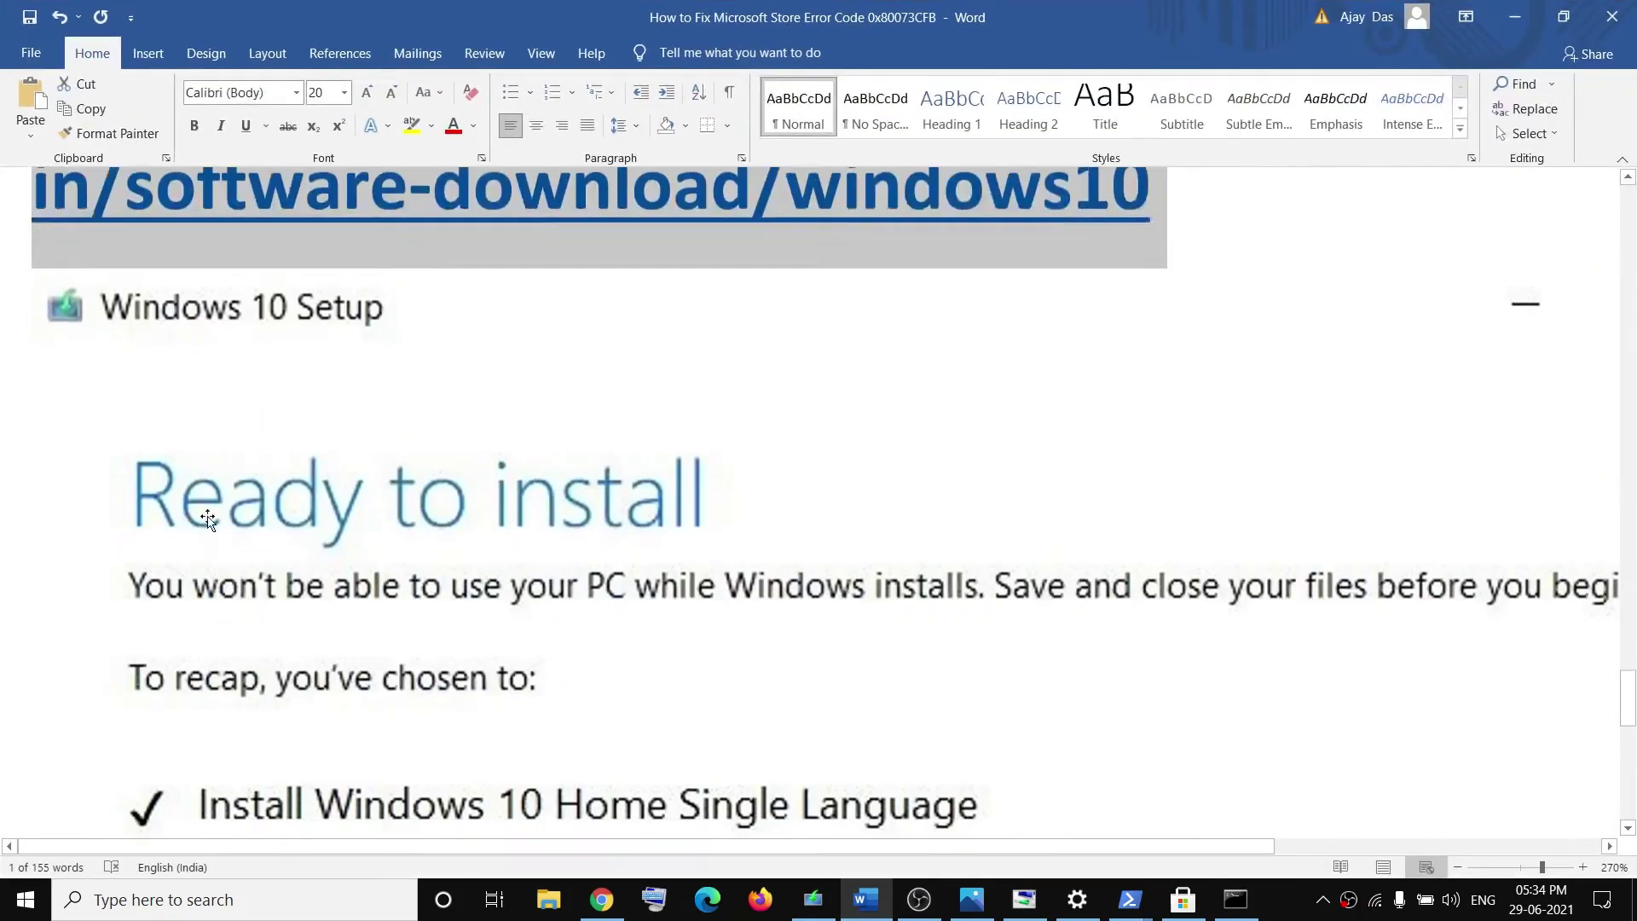
Step: Scroll through the rest of the Word guide and briefly check the Microsoft Store window
{"action": "scroll", "coordinate": [596, 499], "scroll_direction": "down", "scroll_amount": 3}
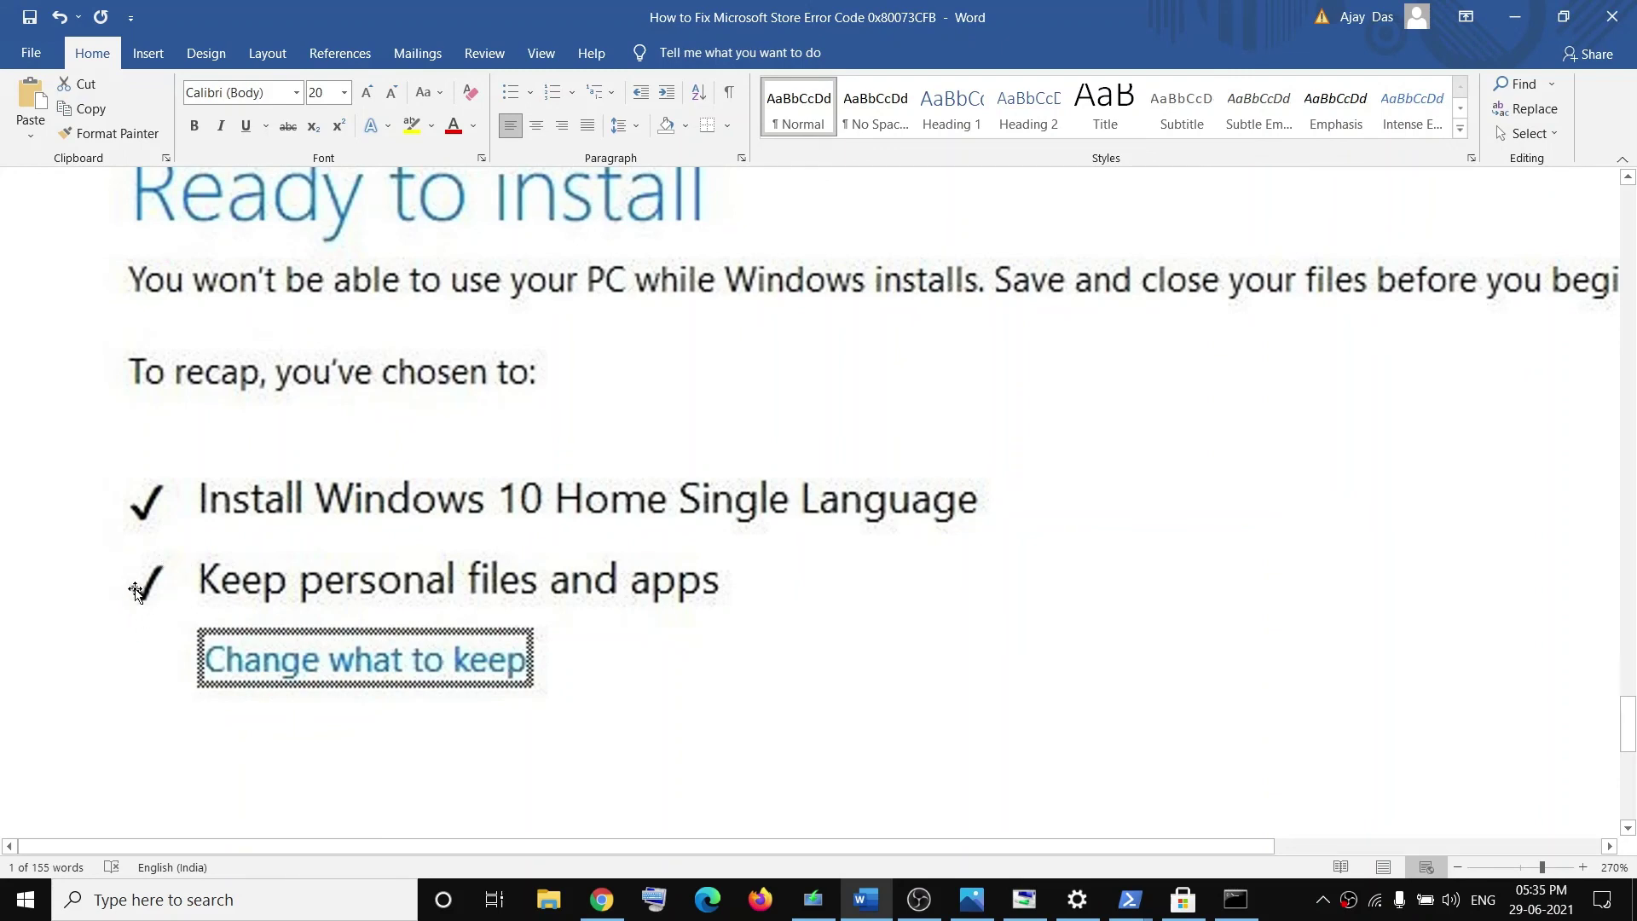
{"action": "scroll", "coordinate": [1205, 682], "scroll_direction": "down", "scroll_amount": 5}
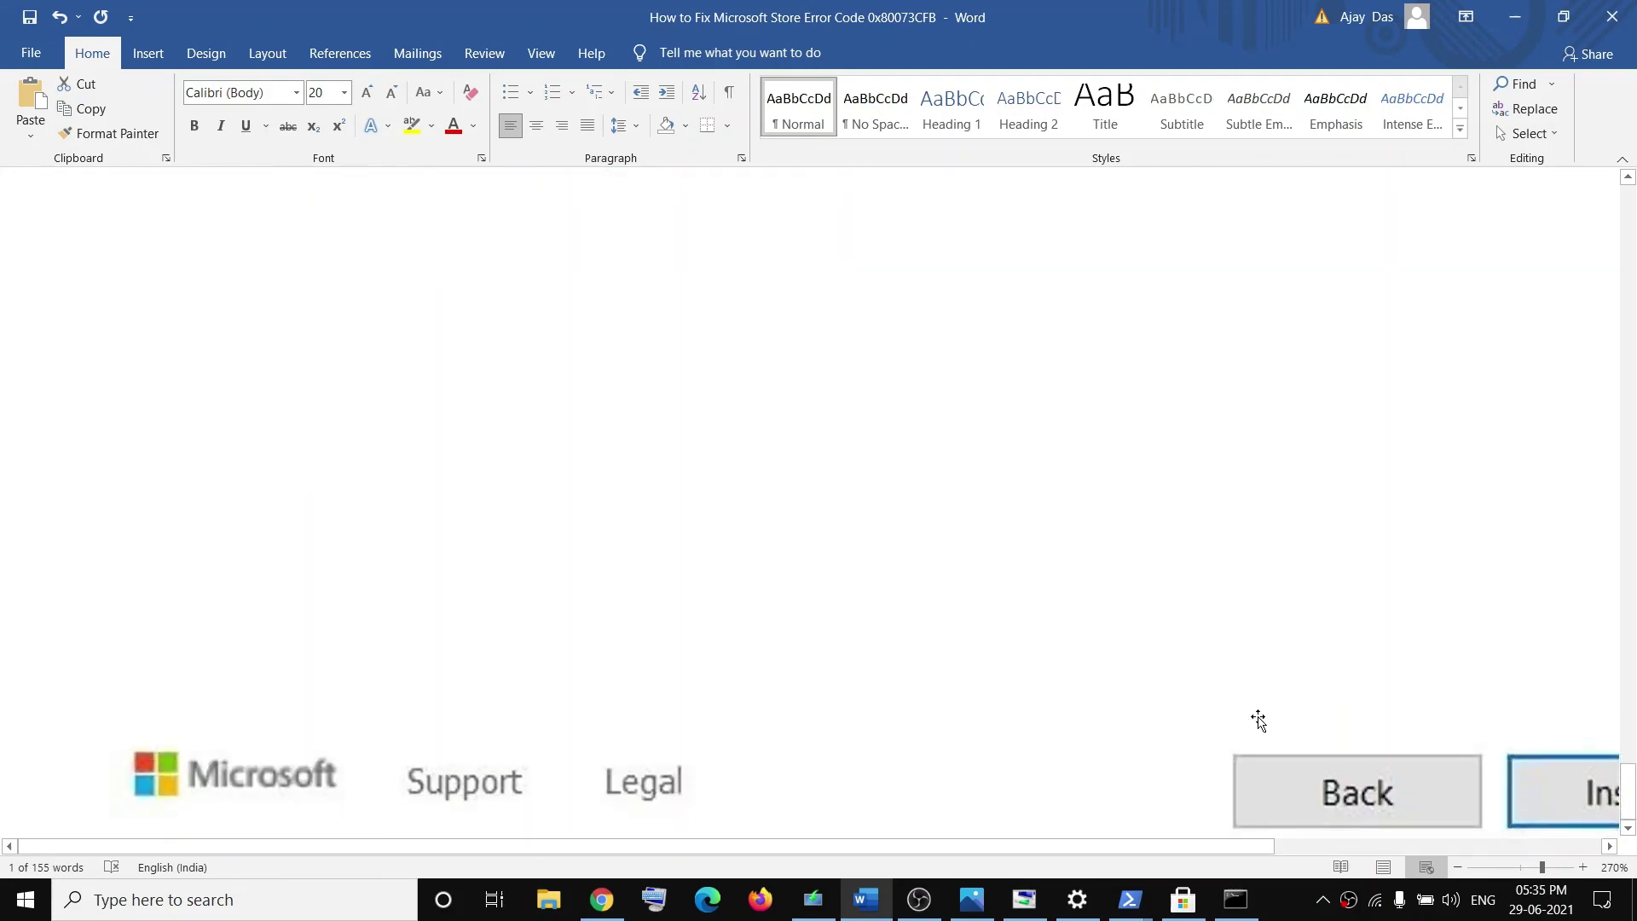
{"action": "left_click_drag", "start_coordinate": [1231, 846], "coordinate": [1418, 781]}
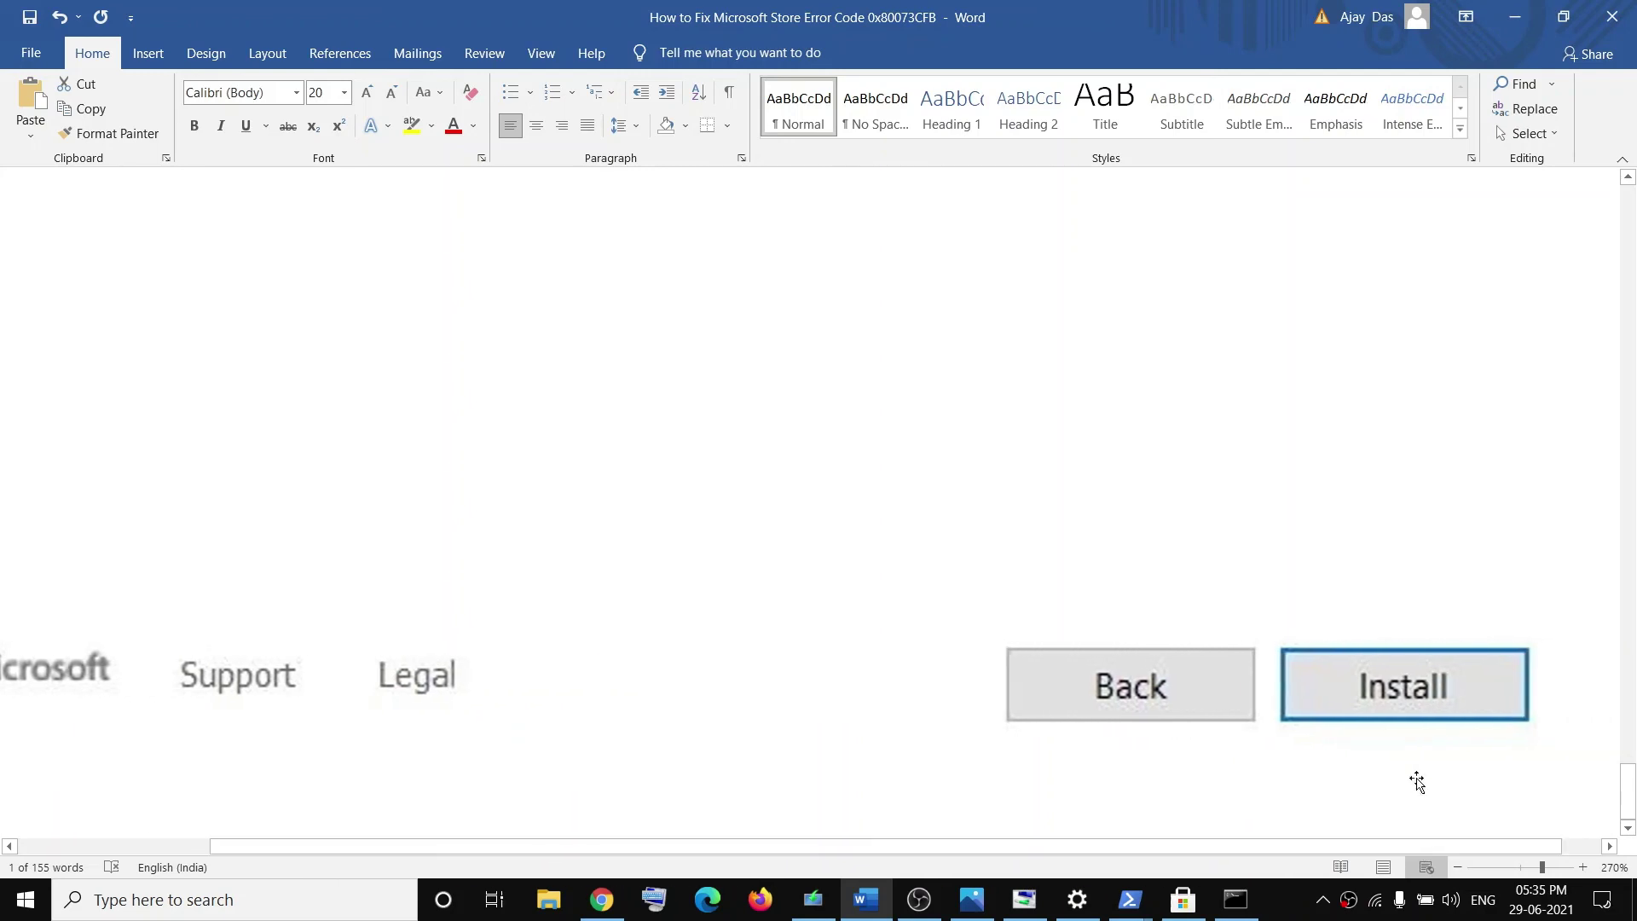
{"action": "left_click_drag", "start_coordinate": [1617, 791], "coordinate": [1625, 209]}
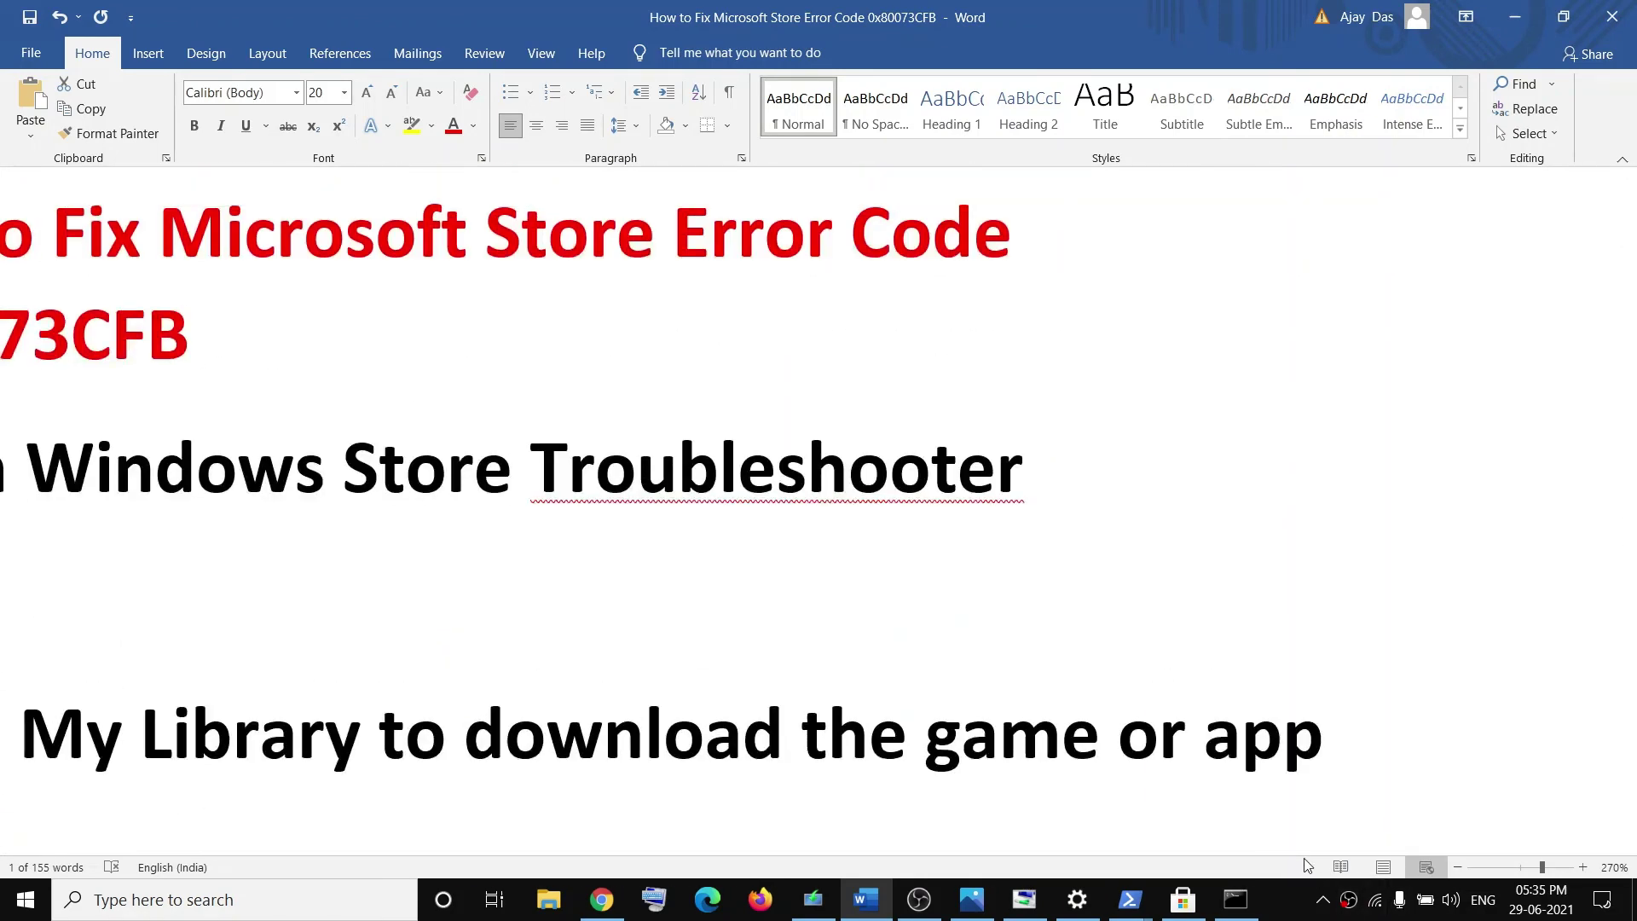
{"action": "left_click", "coordinate": [1182, 899]}
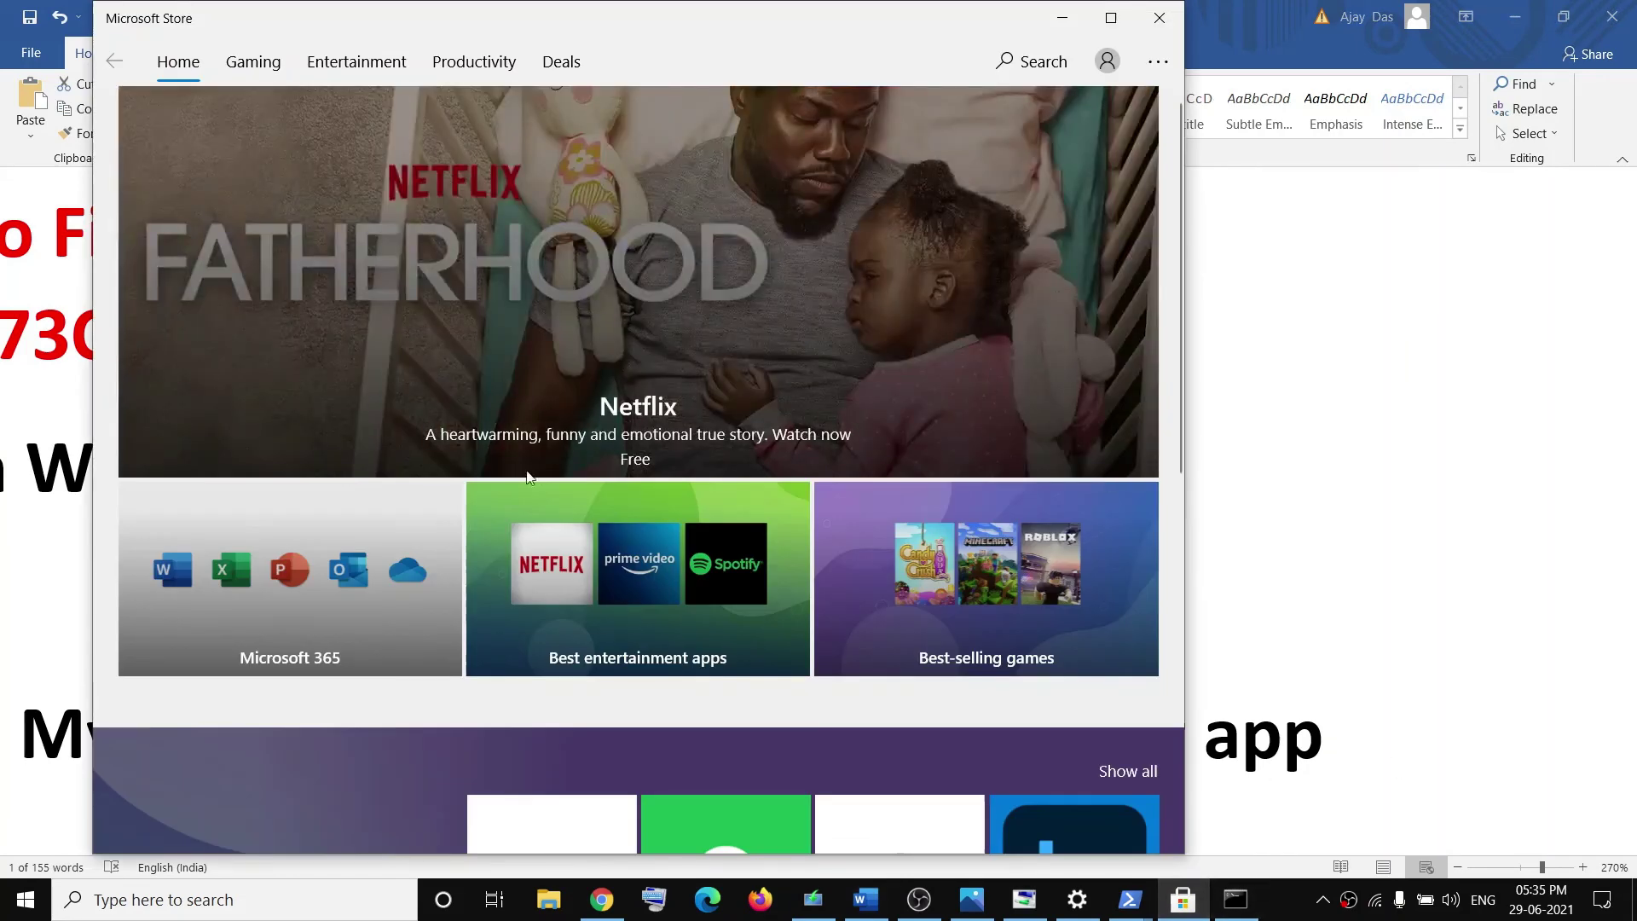
{"action": "left_click", "coordinate": [1270, 441]}
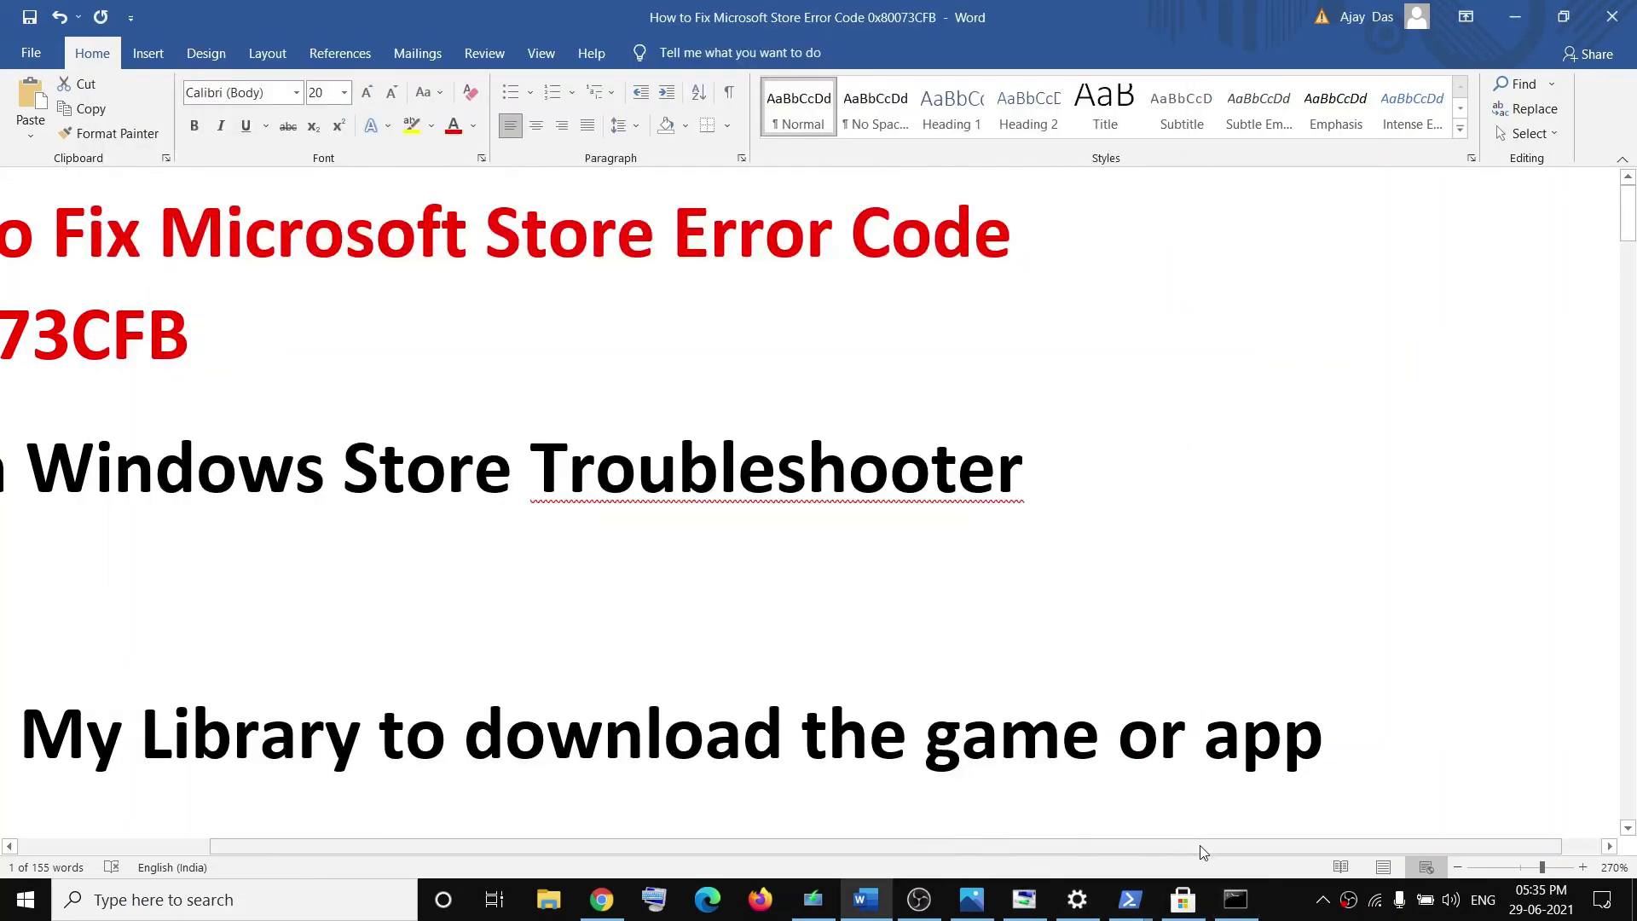
Step: Bring up Photos showing the Store error screenshot with code 0x80073CFB
{"action": "left_click_drag", "start_coordinate": [1183, 846], "coordinate": [117, 796]}
{"action": "left_click_drag", "start_coordinate": [472, 317], "coordinate": [34, 256]}
{"action": "left_click", "coordinate": [971, 899]}
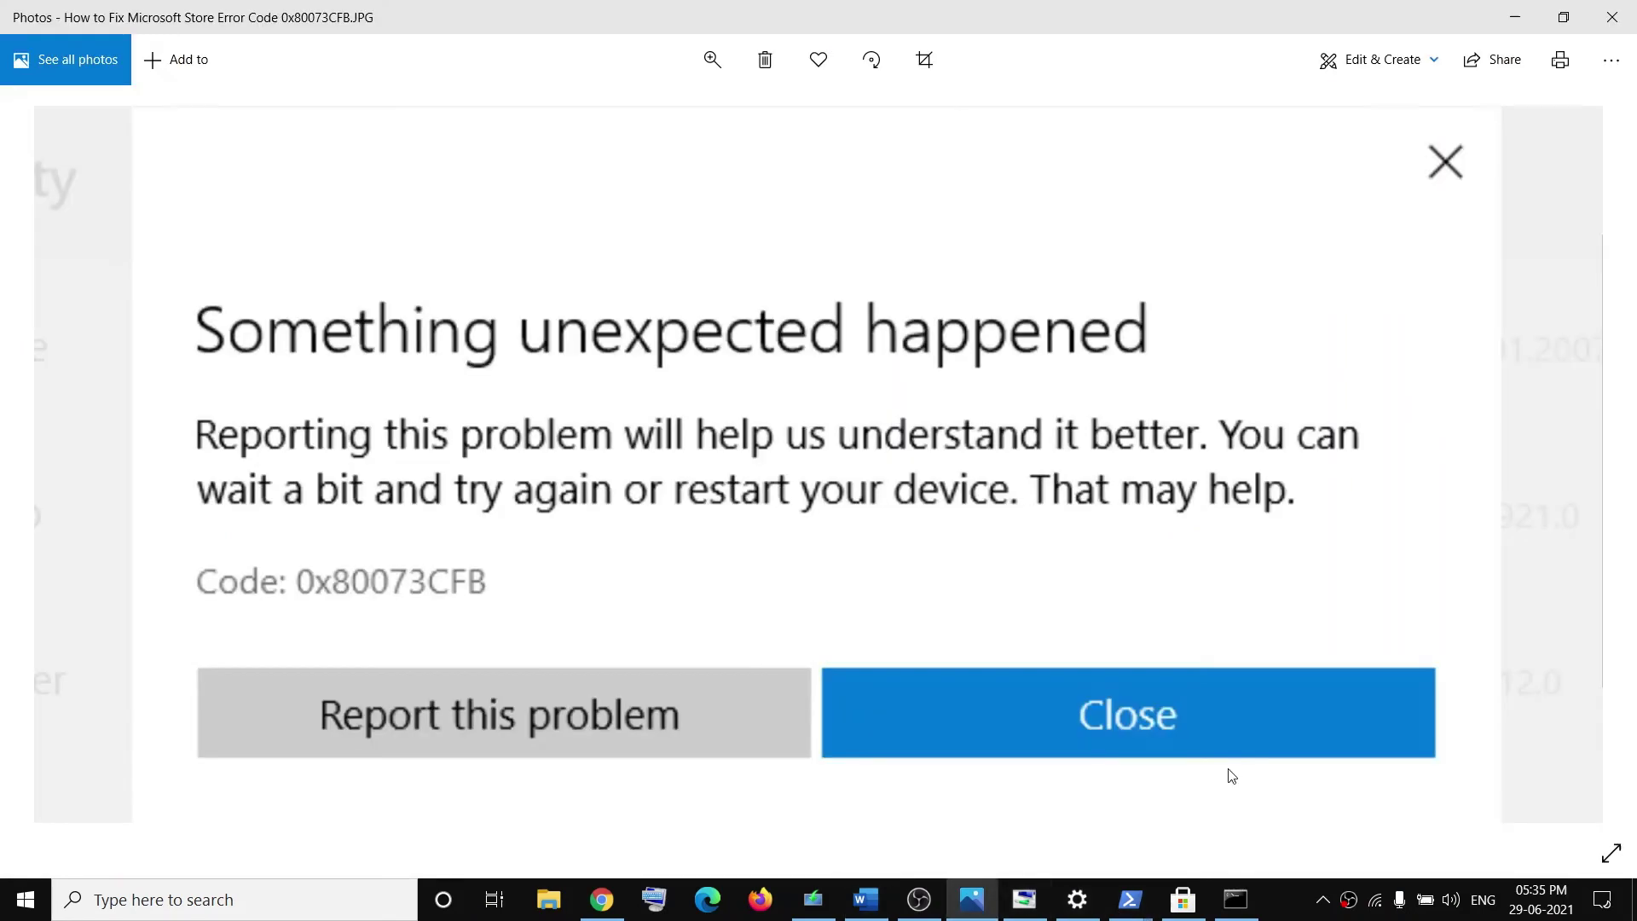
{"action": "left_click", "coordinate": [1279, 902]}
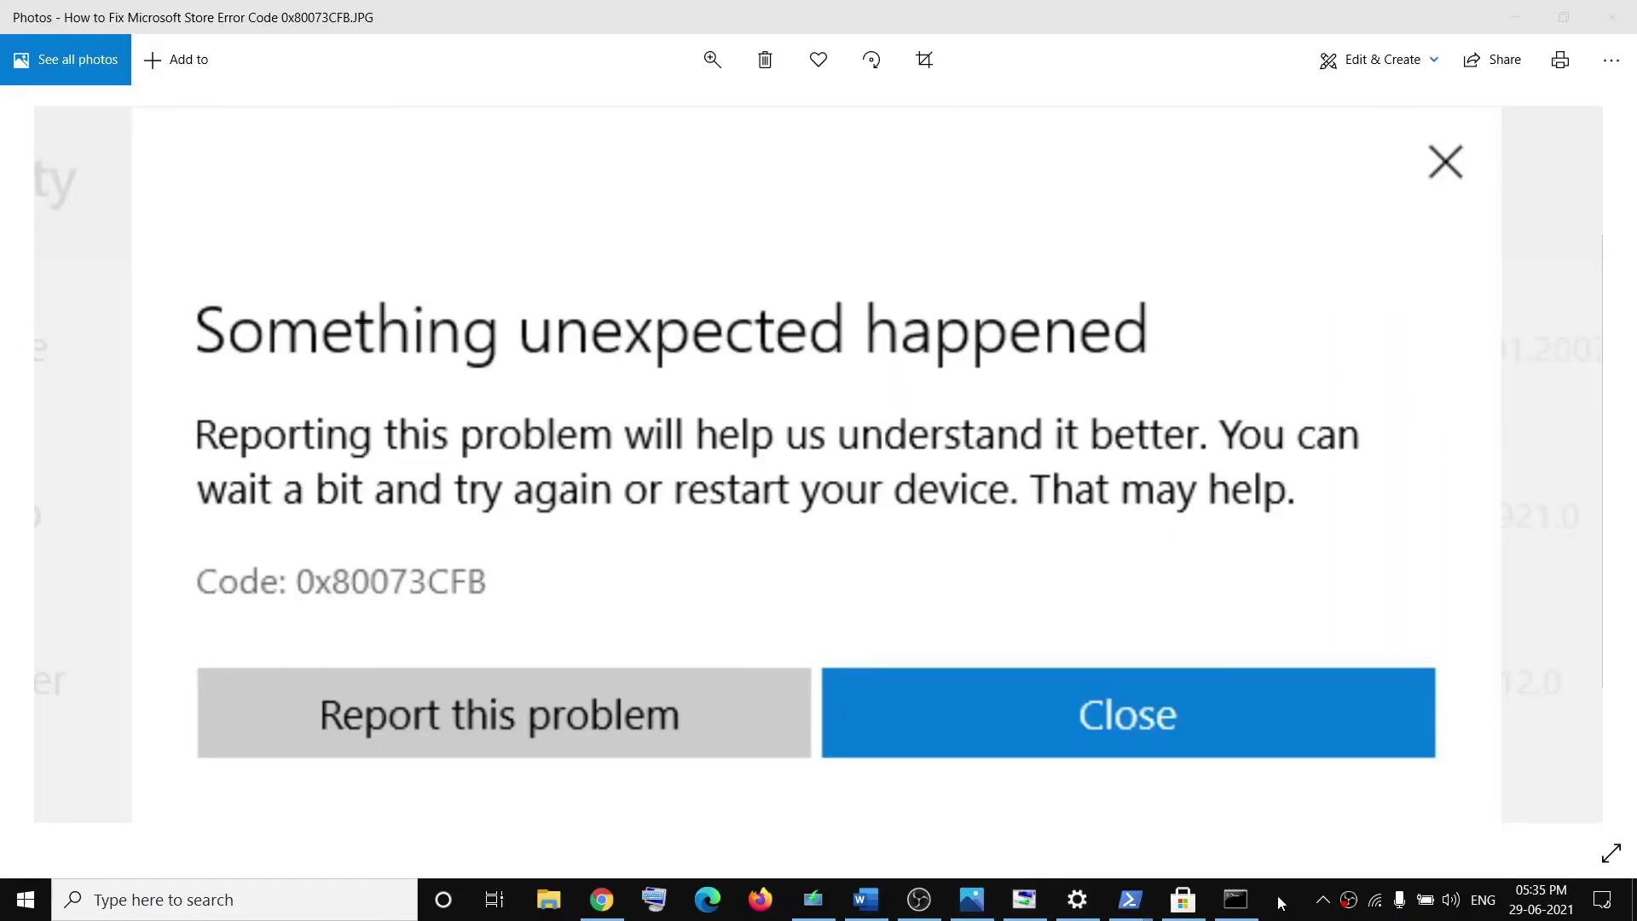